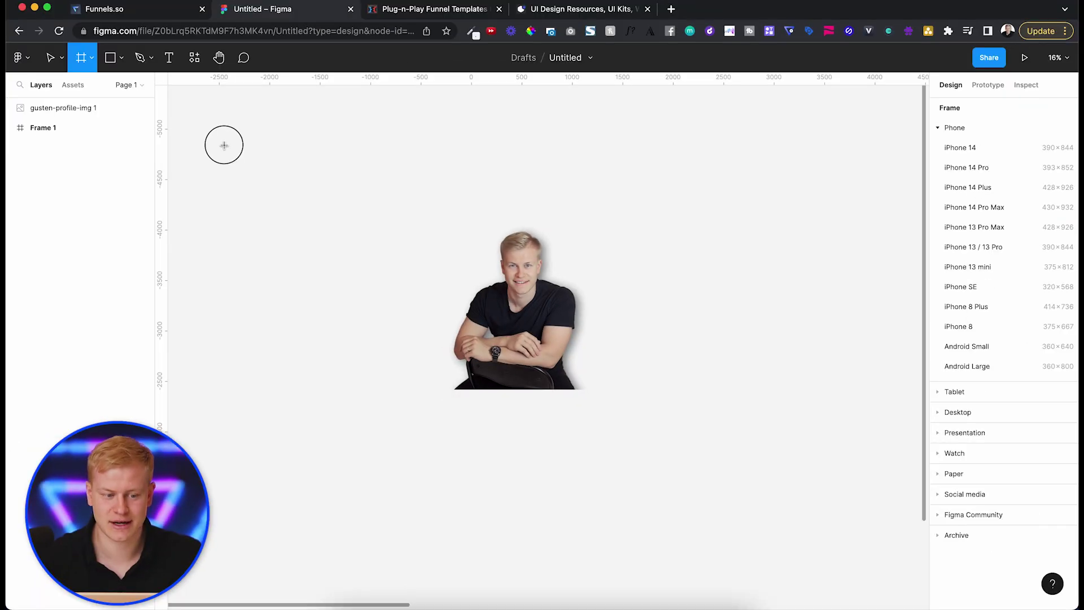
# Draw Frame 2 around the portrait photo and drag its bottom edge to make it taller.
pyautogui.moveTo(224, 145); pyautogui.dragTo(886, 488)
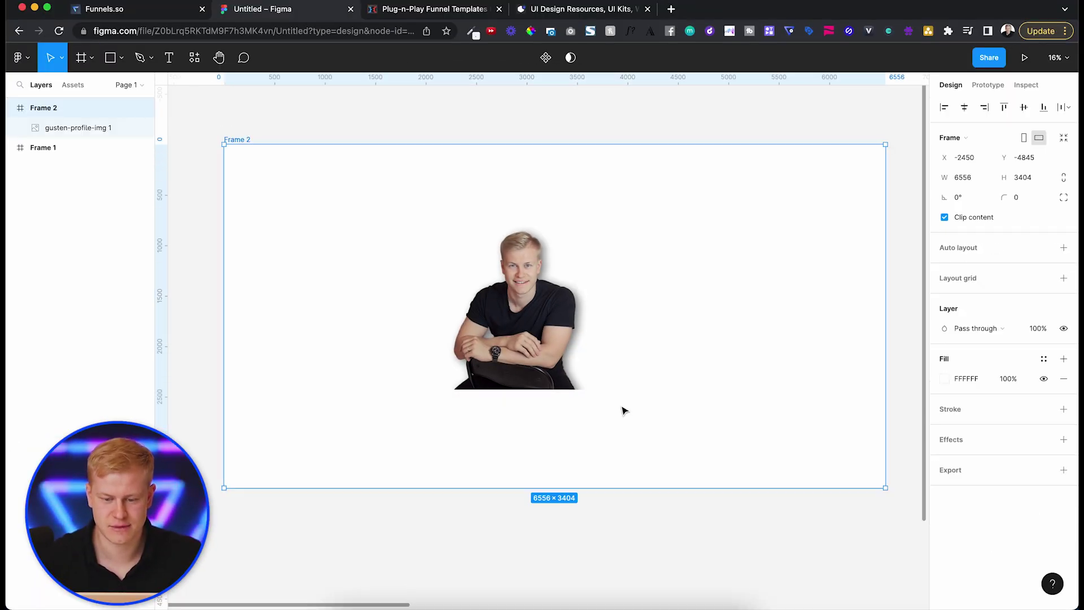
pyautogui.scroll(-3, 638, 409)
pyautogui.click(574, 376)
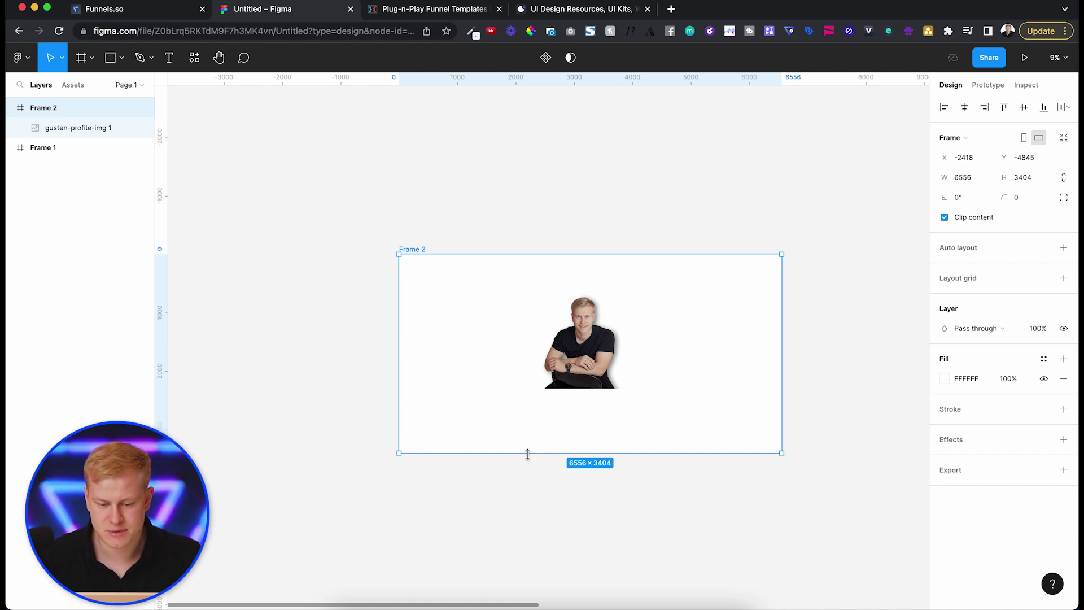
pyautogui.moveTo(528, 452); pyautogui.dragTo(552, 388)
# Move the portrait toward the upper-left of Frame 2 and reselect the frame.
pyautogui.scroll(3, 554, 392)
pyautogui.scroll(-2, 554, 392)
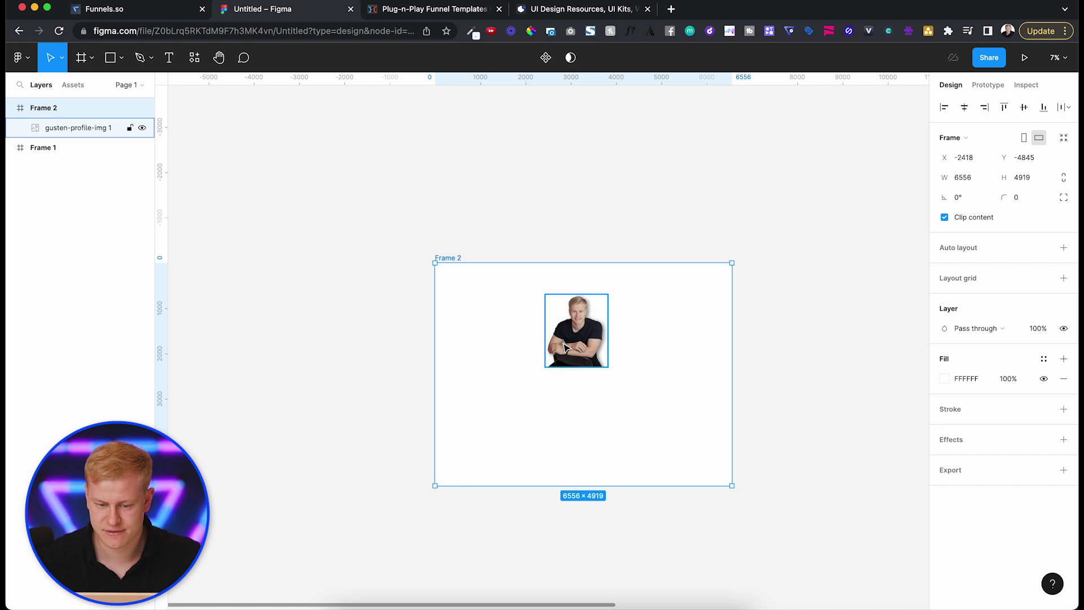
pyautogui.moveTo(567, 347); pyautogui.dragTo(490, 347)
pyautogui.click(446, 260)
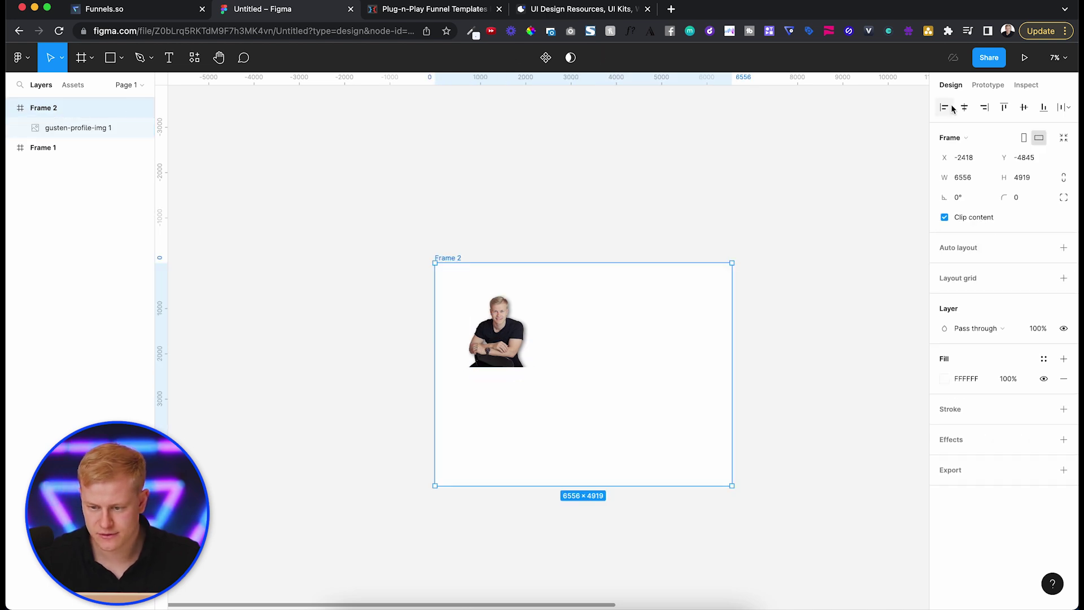
# Resize Frame 2 to the MacBook Pro 16" preset.
pyautogui.click(984, 139)
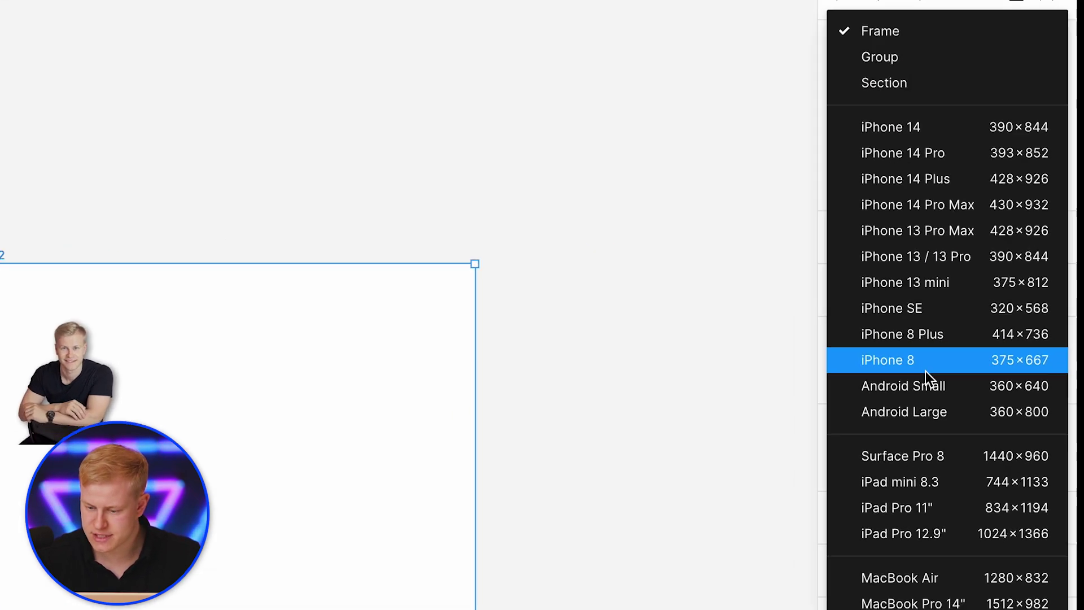
pyautogui.scroll(-4, 993, 350)
pyautogui.click(915, 469)
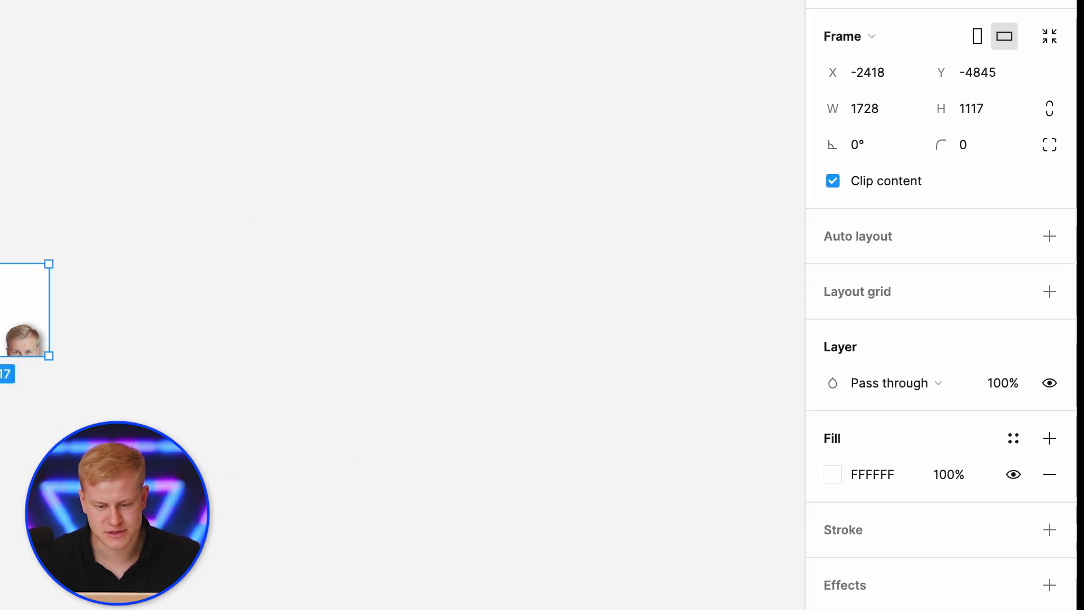
# Shrink the portrait to 584×676 and place it at X 907, Y 220 on the frame's right.
pyautogui.click(34, 373)
pyautogui.scroll(4, 467, 291)
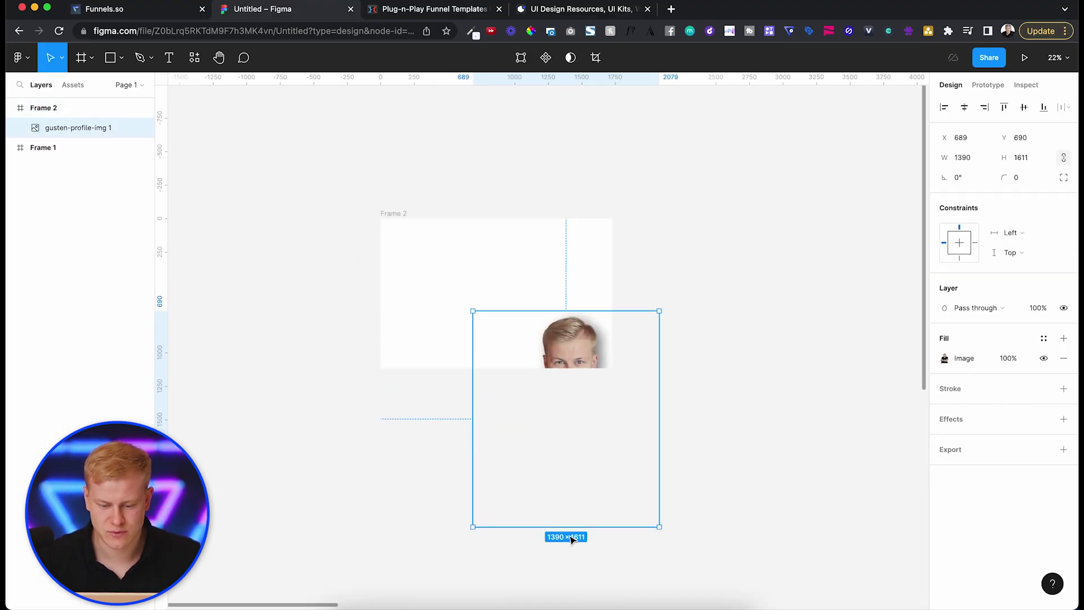
pyautogui.moveTo(568, 529); pyautogui.dragTo(567, 400)
pyautogui.moveTo(554, 350); pyautogui.dragTo(528, 289)
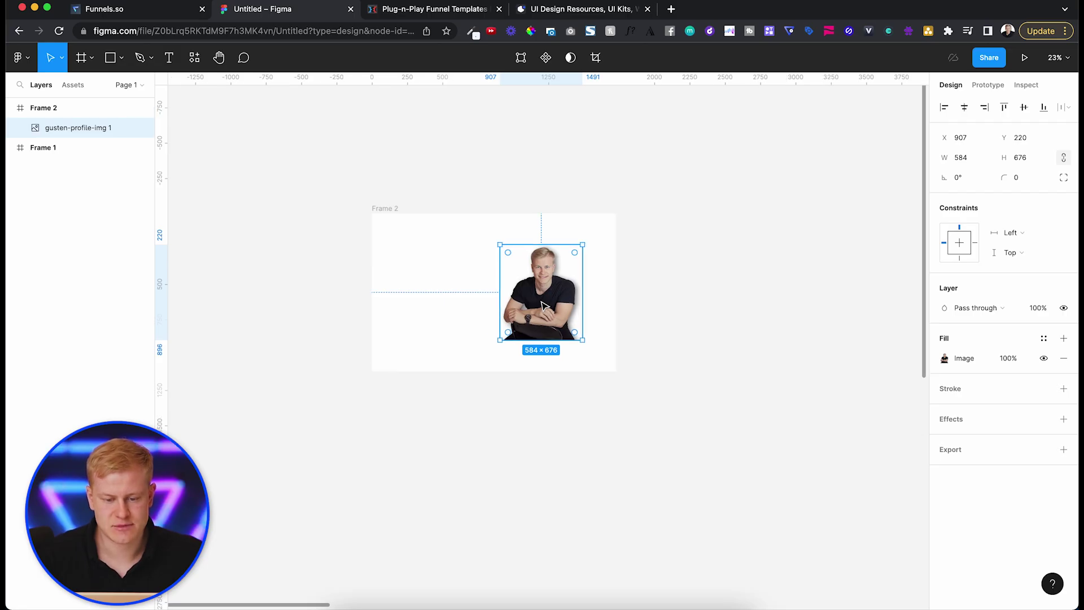
pyautogui.scroll(3, 473, 292)
pyautogui.scroll(1, 472, 292)
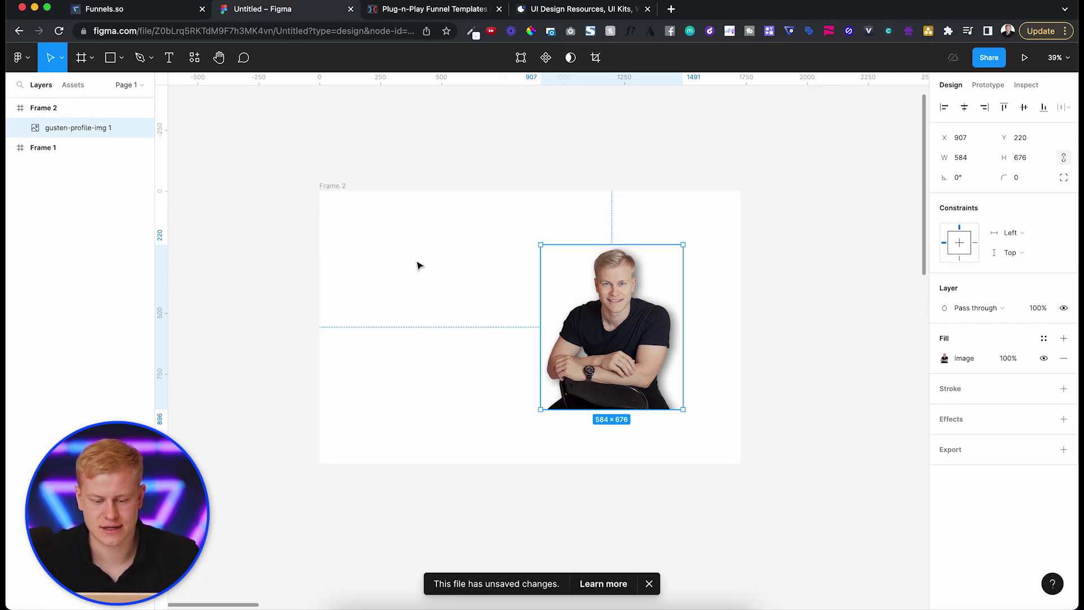
# Select Frame 1 and pick one of its screenshots to inspect the layout.
pyautogui.click(42, 107)
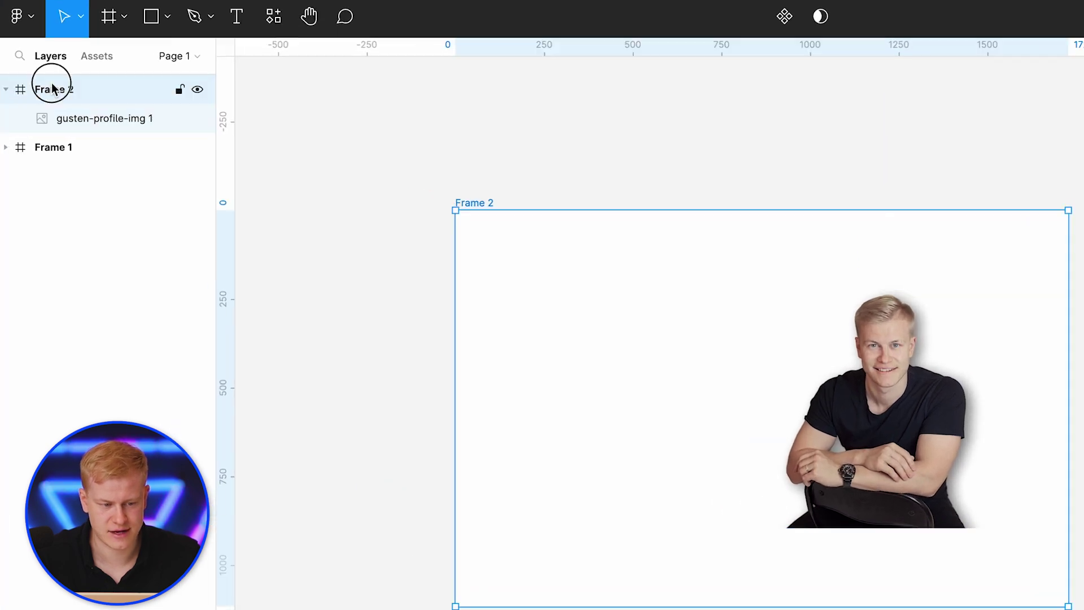
pyautogui.click(42, 146)
pyautogui.click(584, 469)
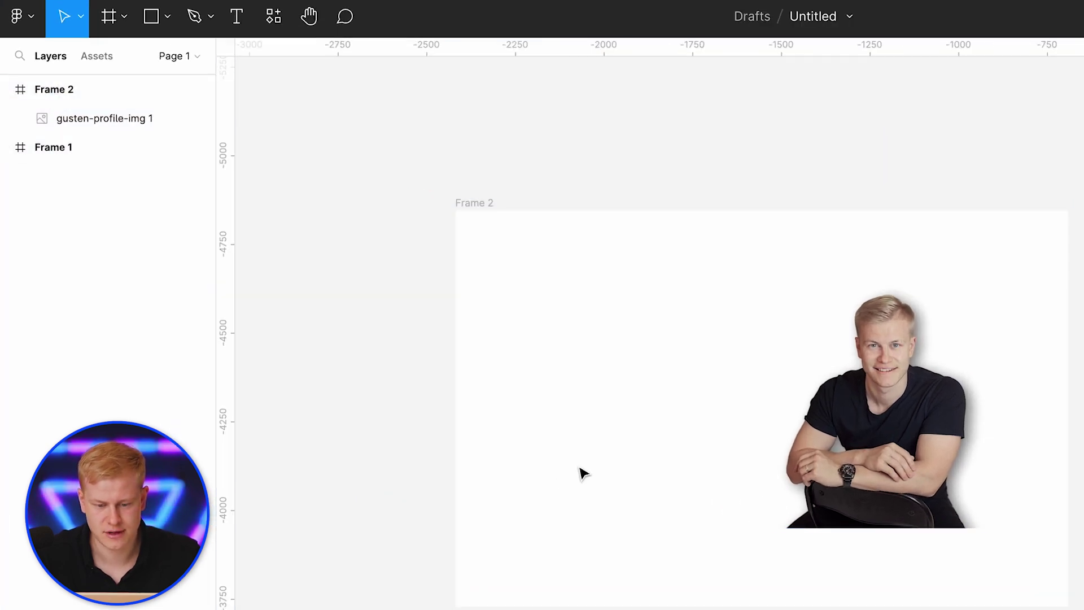
pyautogui.hscroll(10, 591, 467)
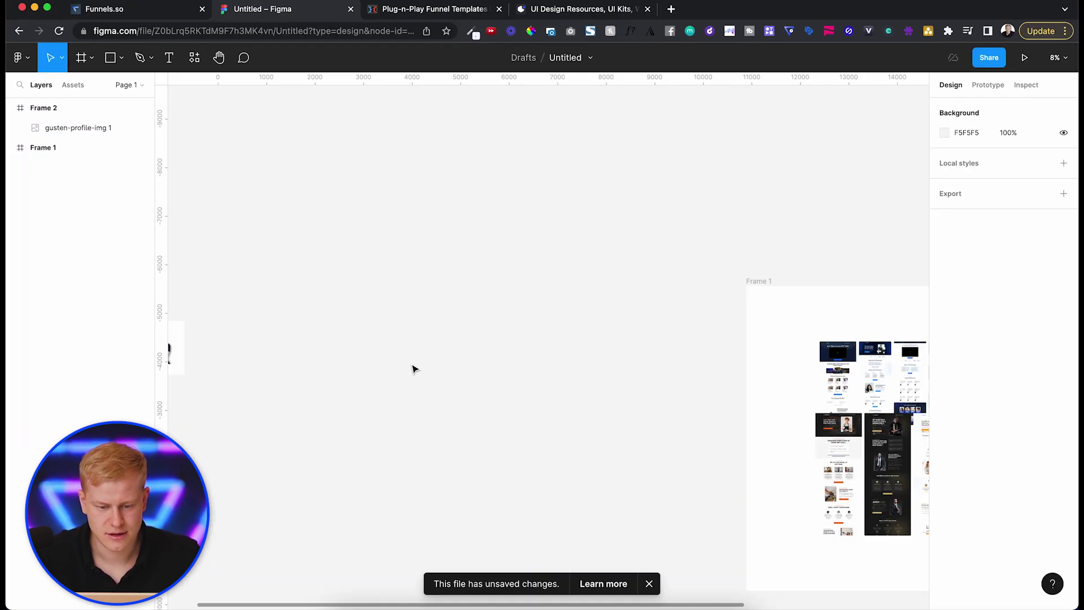
pyautogui.hscroll(10, 576, 459)
pyautogui.click(540, 472)
pyautogui.scroll(3, 503, 480)
pyautogui.scroll(-2, 363, 383)
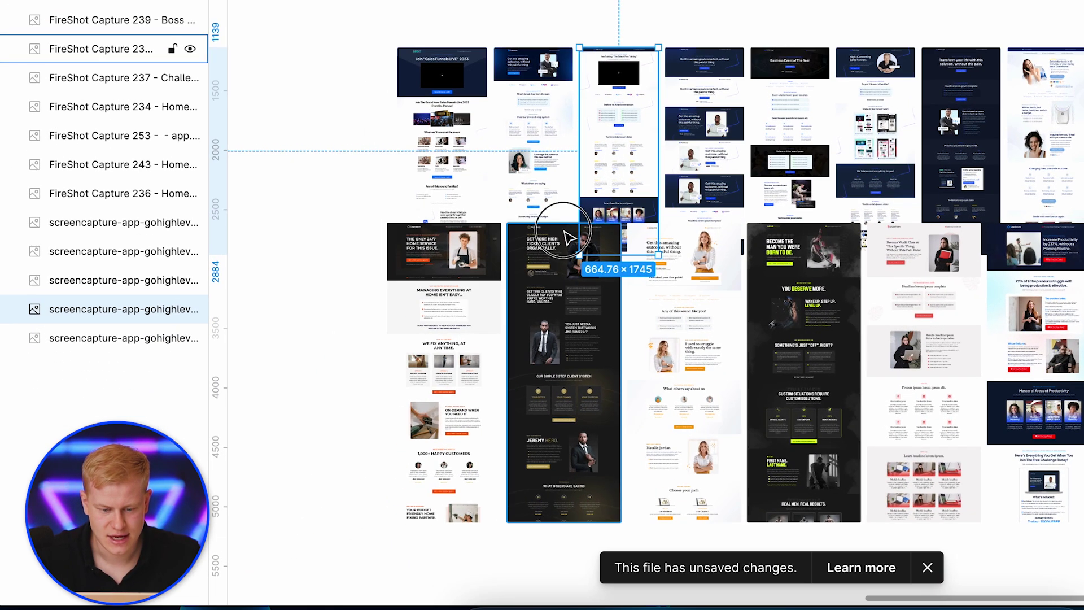
# Marquee-select the six bottom-row screenshots and drag their layers to the bottom of Frame 1.
pyautogui.click(390, 350)
pyautogui.click(299, 384)
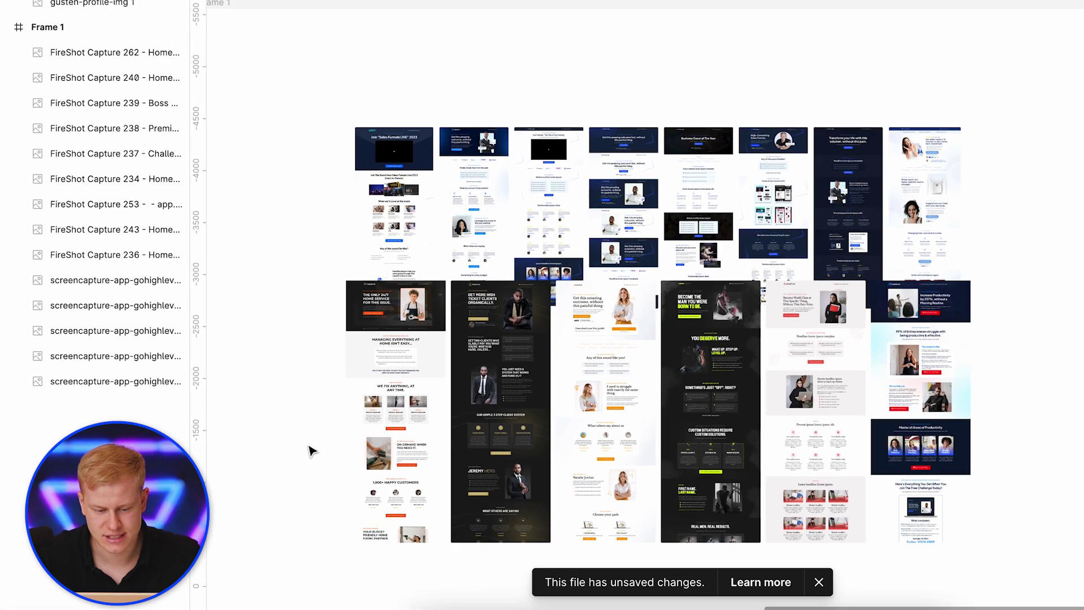
pyautogui.moveTo(310, 456); pyautogui.dragTo(1073, 450)
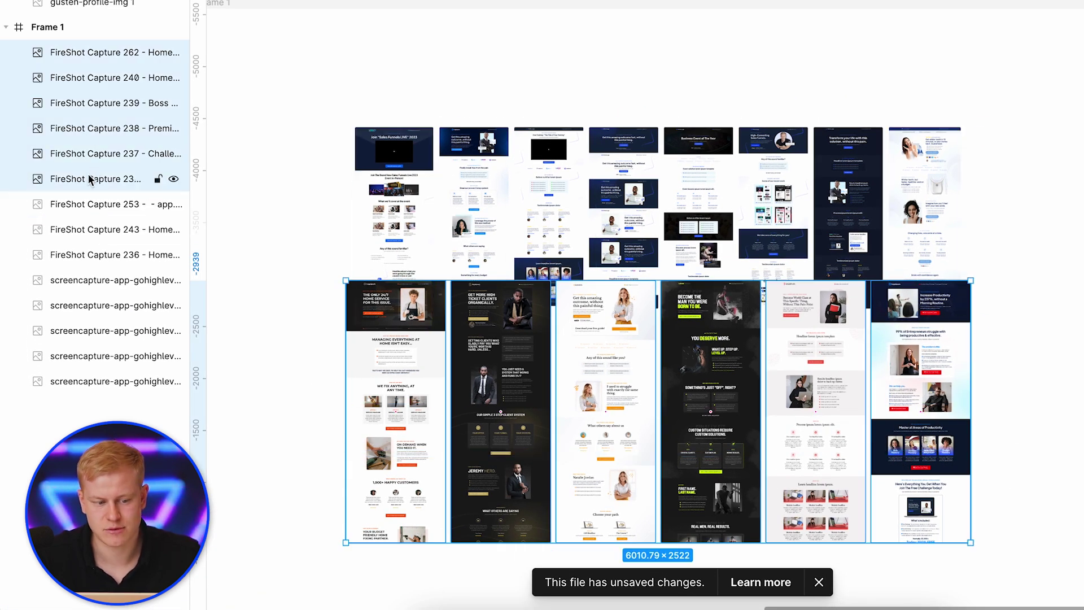
pyautogui.moveTo(89, 178); pyautogui.dragTo(90, 355)
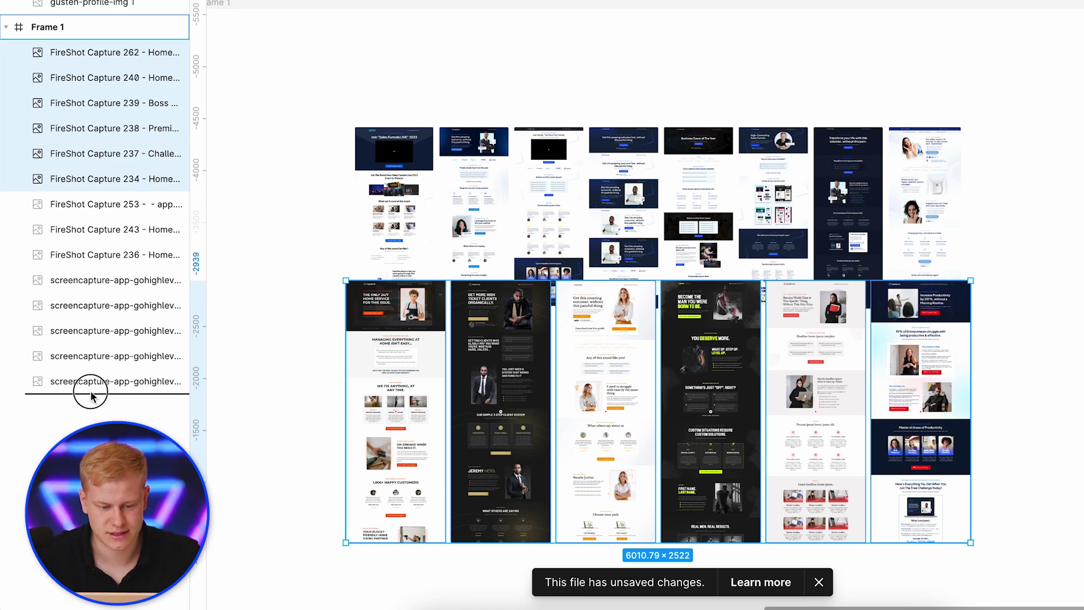
pyautogui.moveTo(90, 395); pyautogui.dragTo(91, 396)
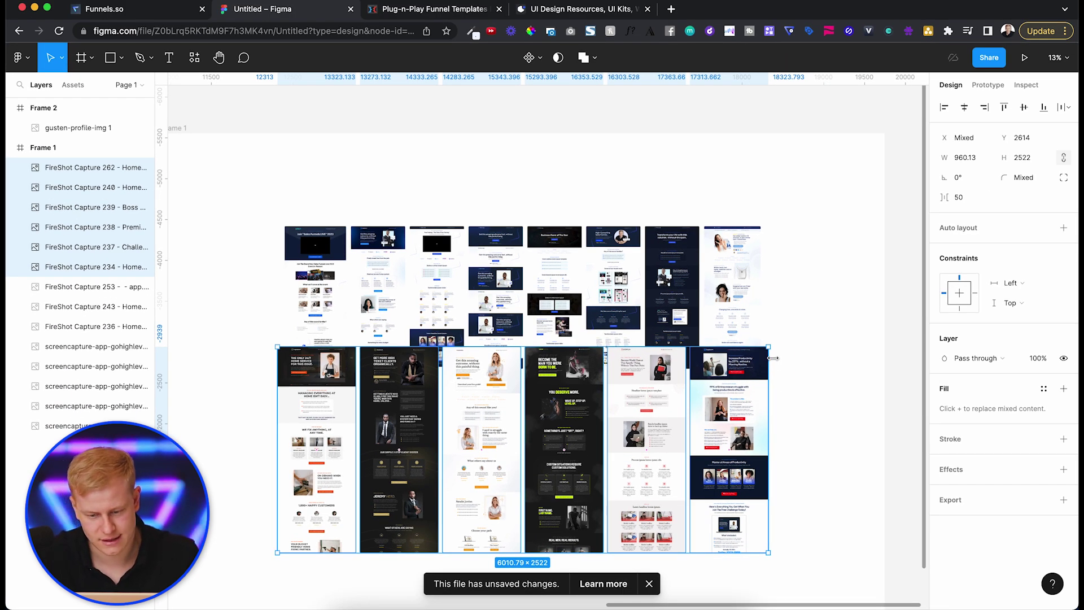
# Group the bottom-row screenshots, then group the eight top-row screenshots.
pyautogui.press('super+g')
pyautogui.moveTo(794, 245); pyautogui.dragTo(325, 265)
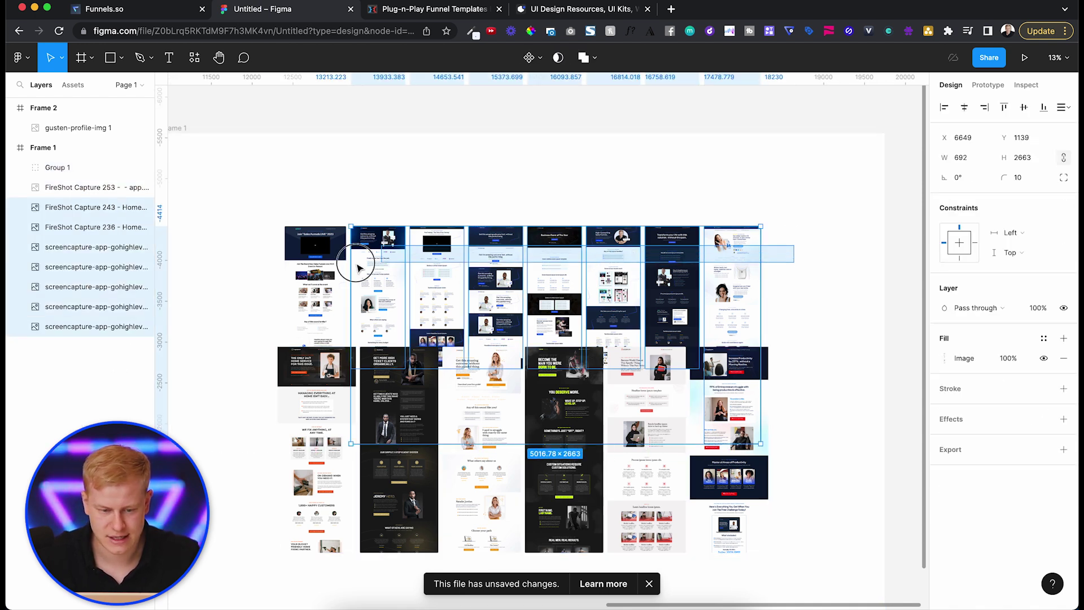
pyautogui.press('super+g')
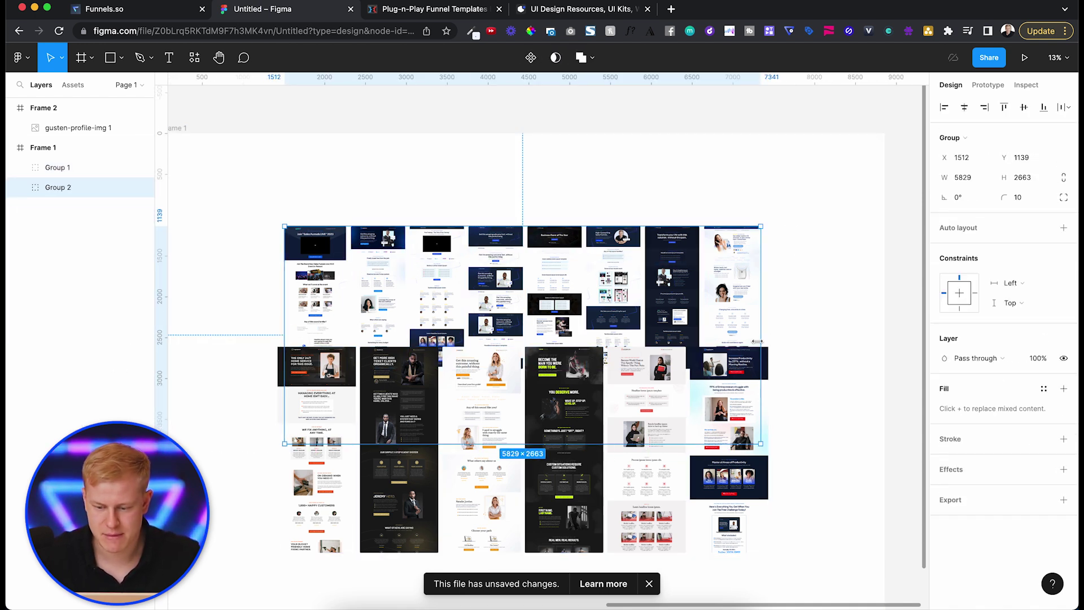
# Give the top-row group a drop shadow with blur 100 and 10% opacity.
pyautogui.click(1064, 470)
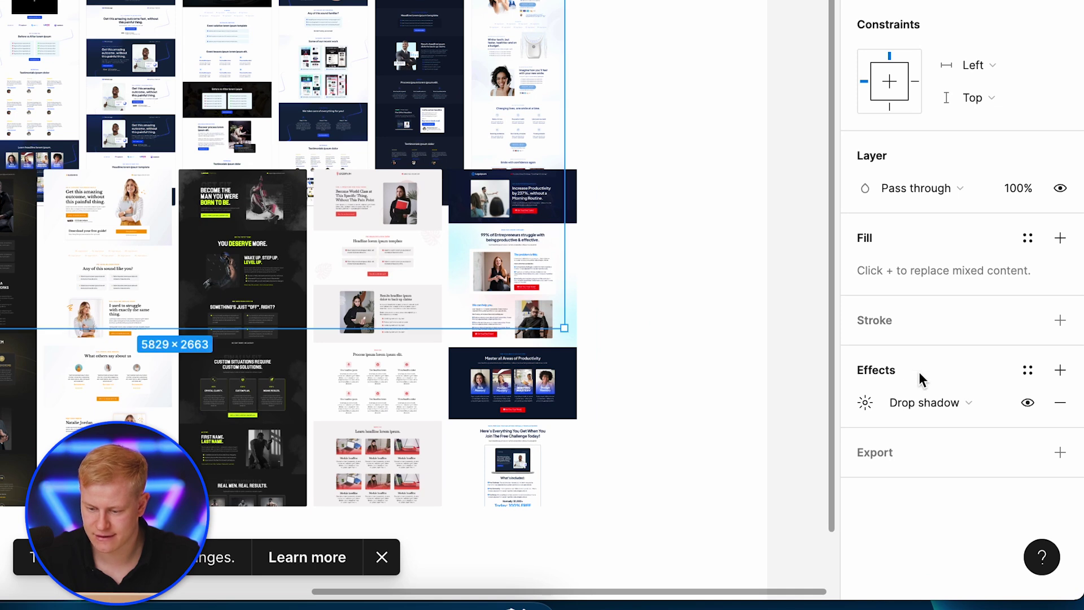
pyautogui.click(873, 409)
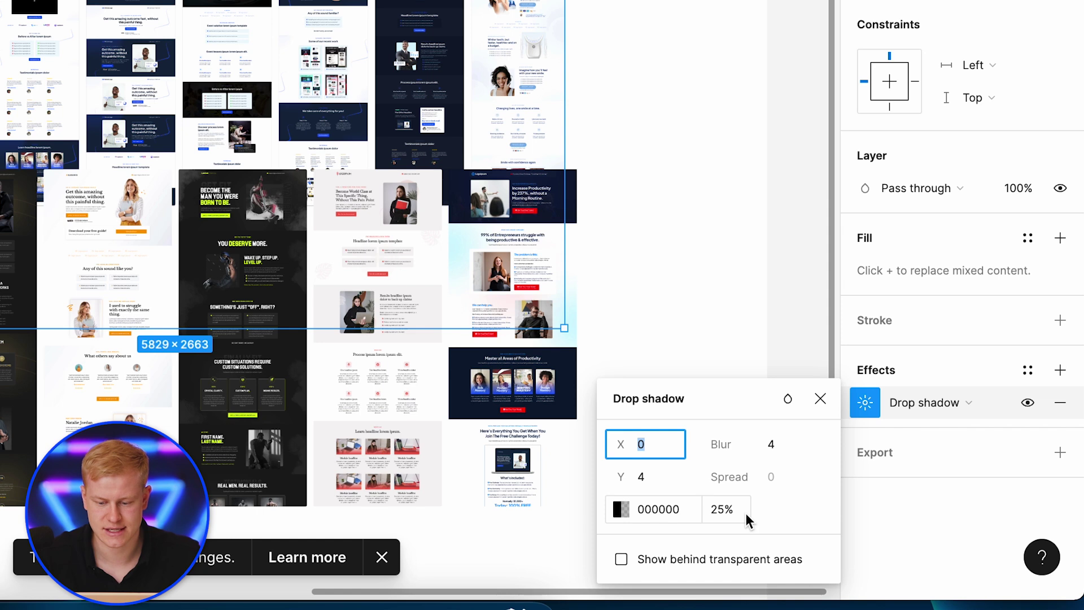
pyautogui.click(763, 446)
pyautogui.write('100')
pyautogui.press('Return')
pyautogui.write('10')
pyautogui.press('Return')
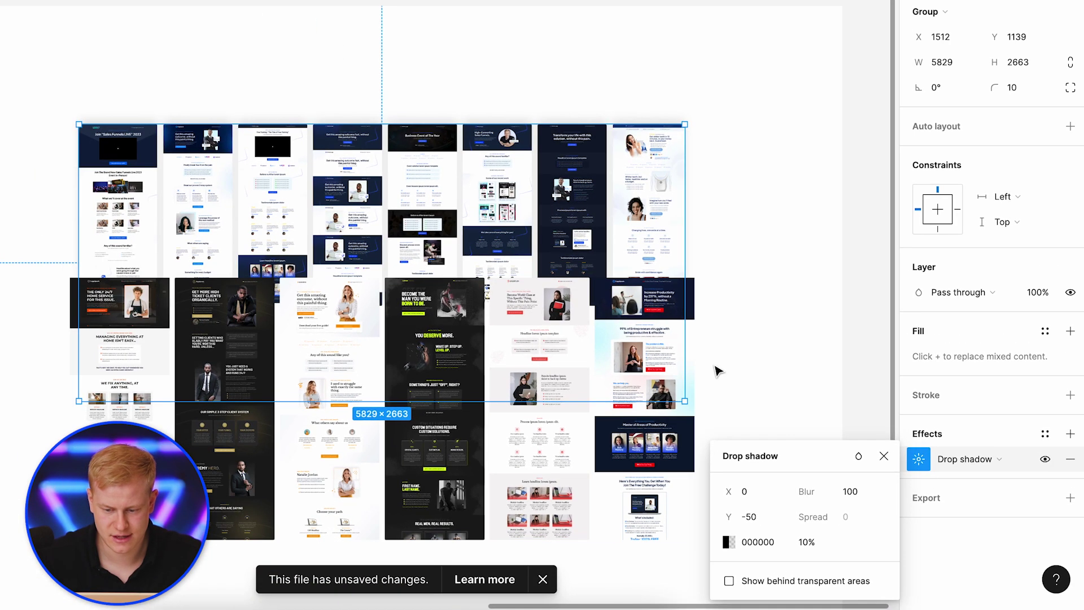
pyautogui.click(634, 351)
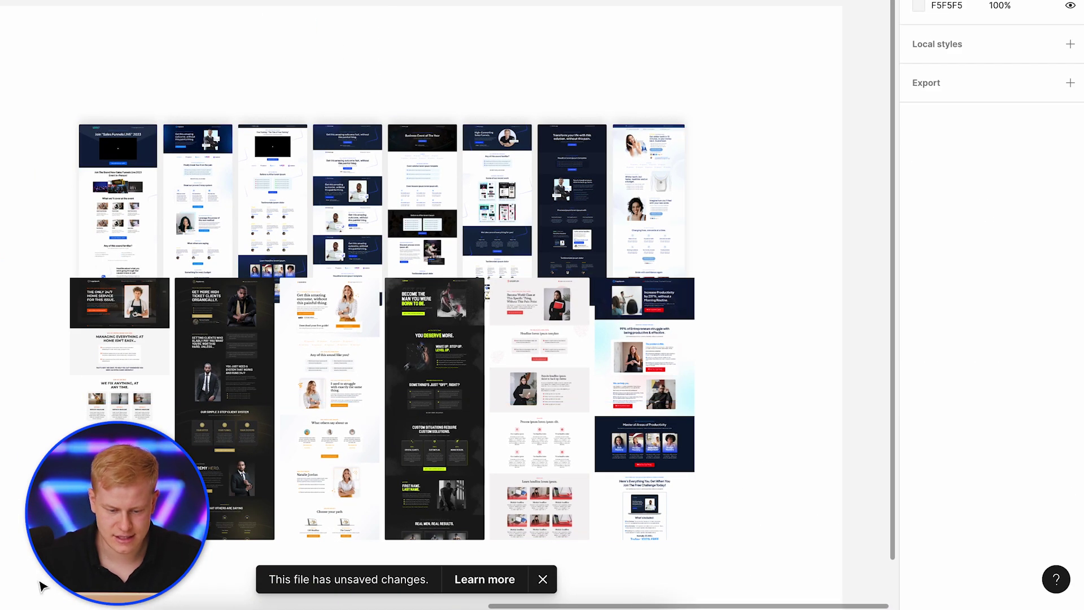
# Add a drop shadow to the bottom-row group: blur 100, Y -50, 50% opacity.
pyautogui.click(268, 525)
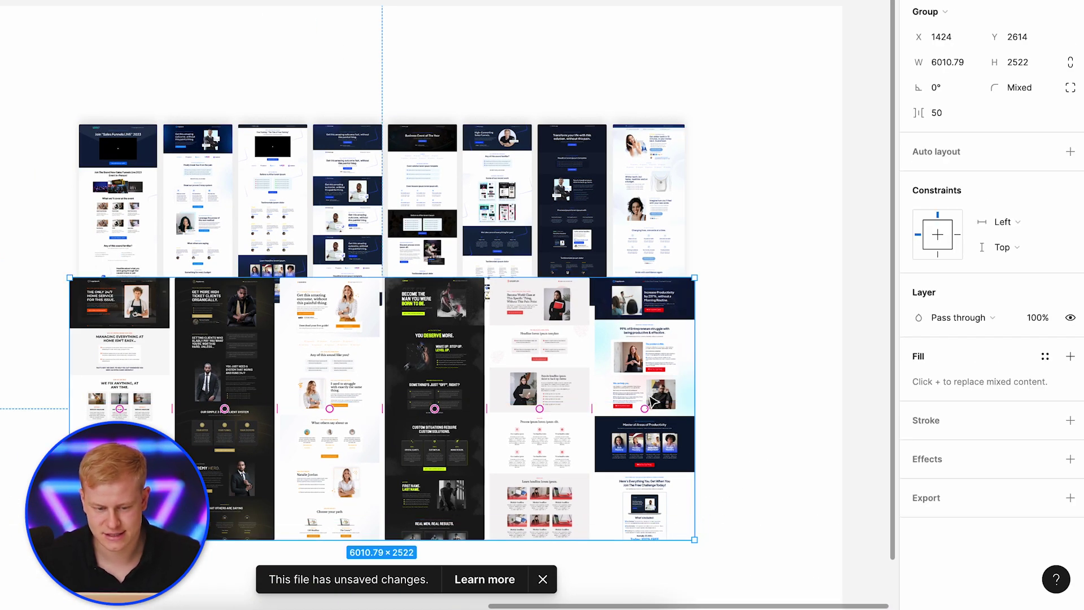
pyautogui.click(947, 463)
pyautogui.click(919, 487)
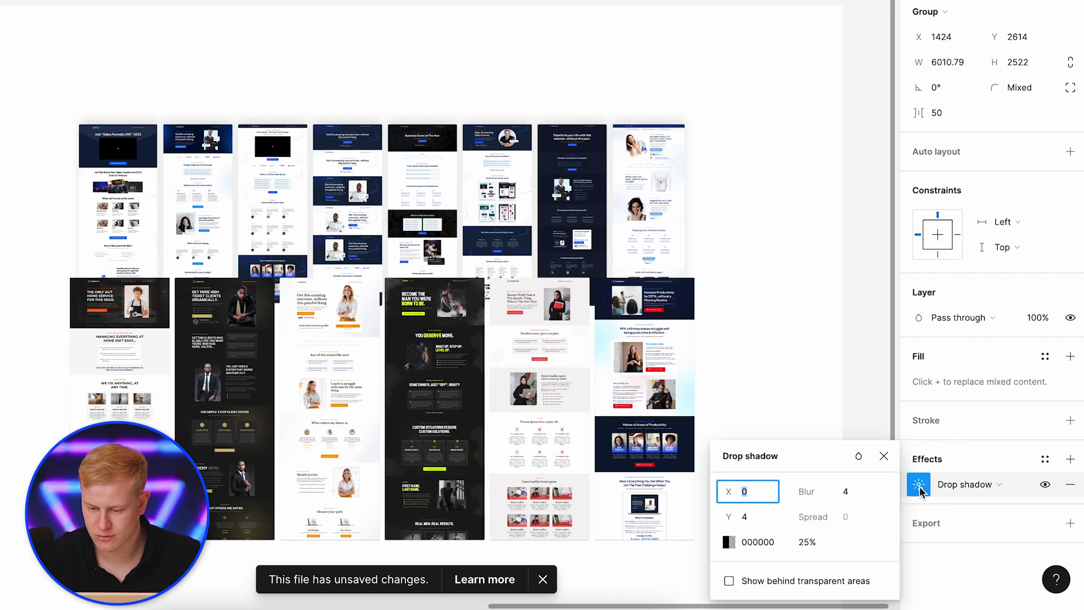
pyautogui.write('100')
pyautogui.press('Return')
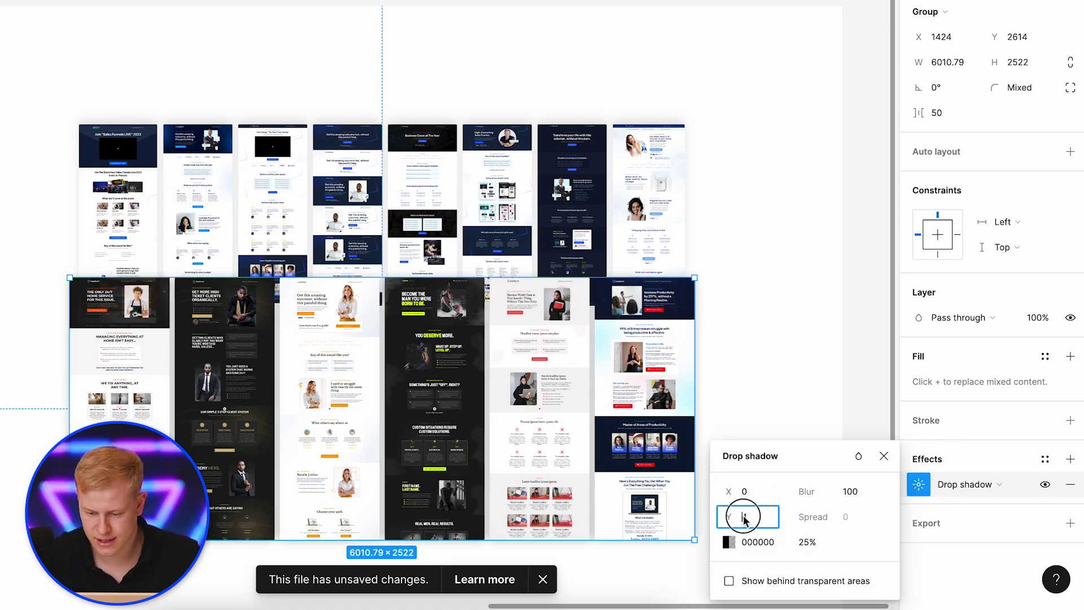
pyautogui.write('-50')
pyautogui.press('Return')
pyautogui.write('50')
pyautogui.press('Return')
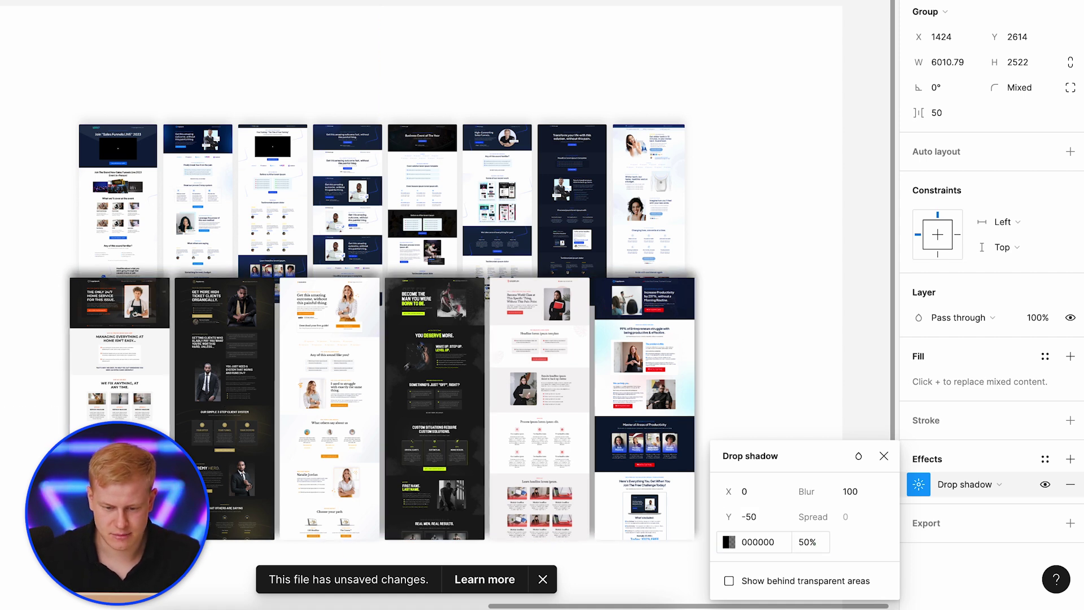
# Raise the bottom-row shadow blur to 250 and lower its opacity to 20%.
pyautogui.click(863, 489)
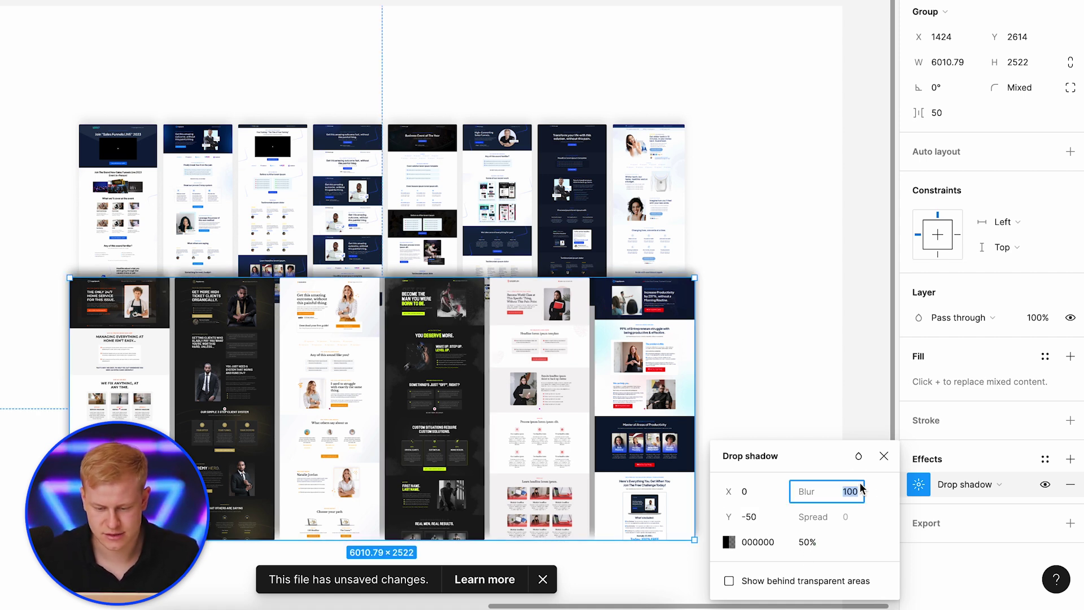
pyautogui.write('250')
pyautogui.press('Return')
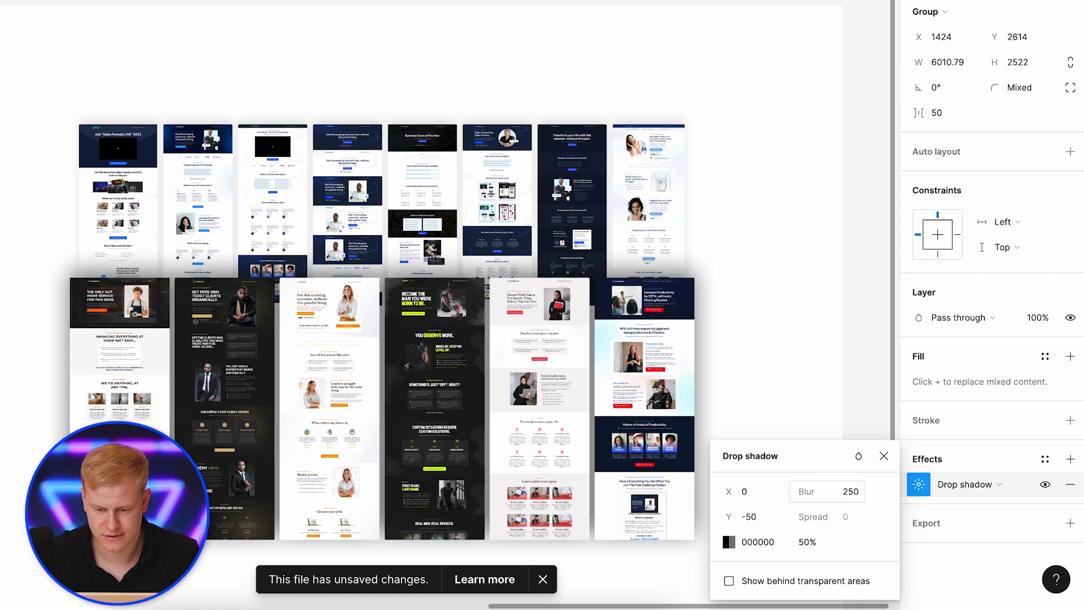
pyautogui.click(808, 543)
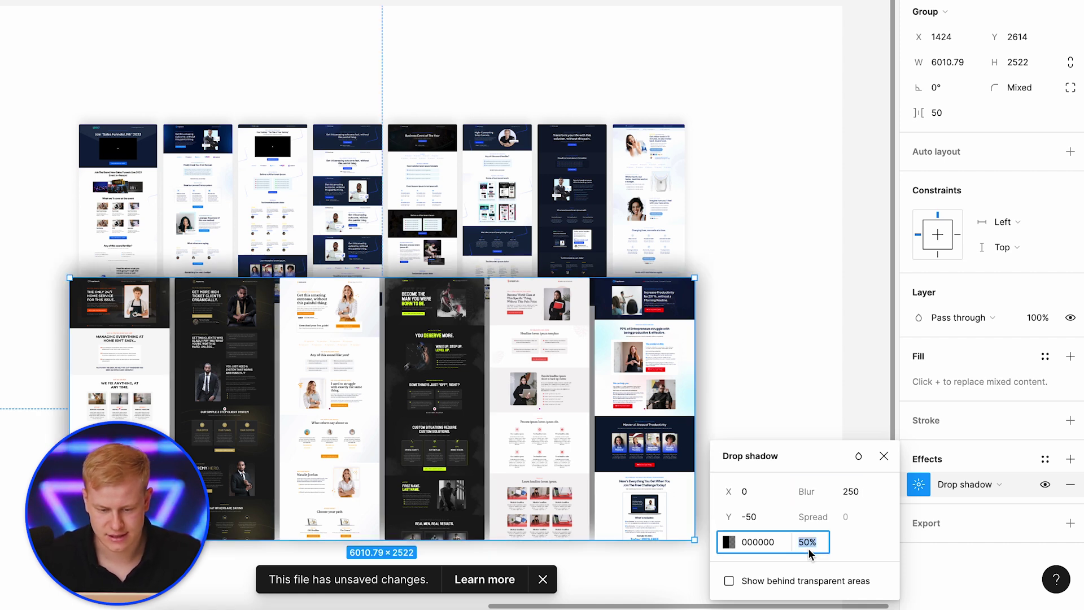
pyautogui.write('30')
pyautogui.press('Return')
pyautogui.write('20')
pyautogui.press('Return')
pyautogui.click(768, 249)
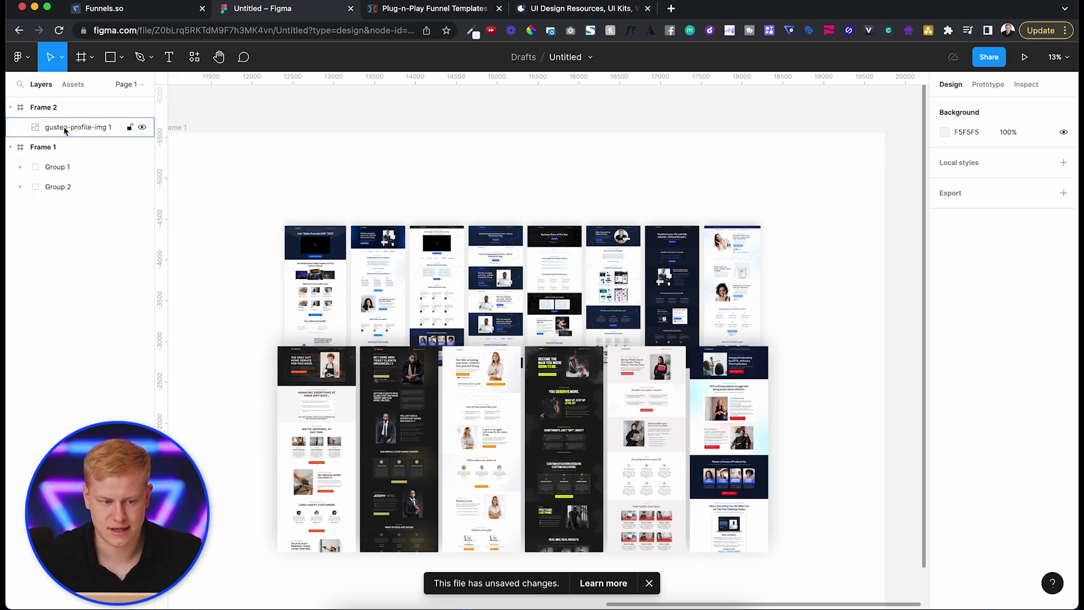
pyautogui.click(68, 107)
pyautogui.scroll(-5, 421, 218)
pyautogui.hscroll(5, 421, 218)
pyautogui.scroll(5, 418, 218)
pyautogui.hscroll(3, 403, 228)
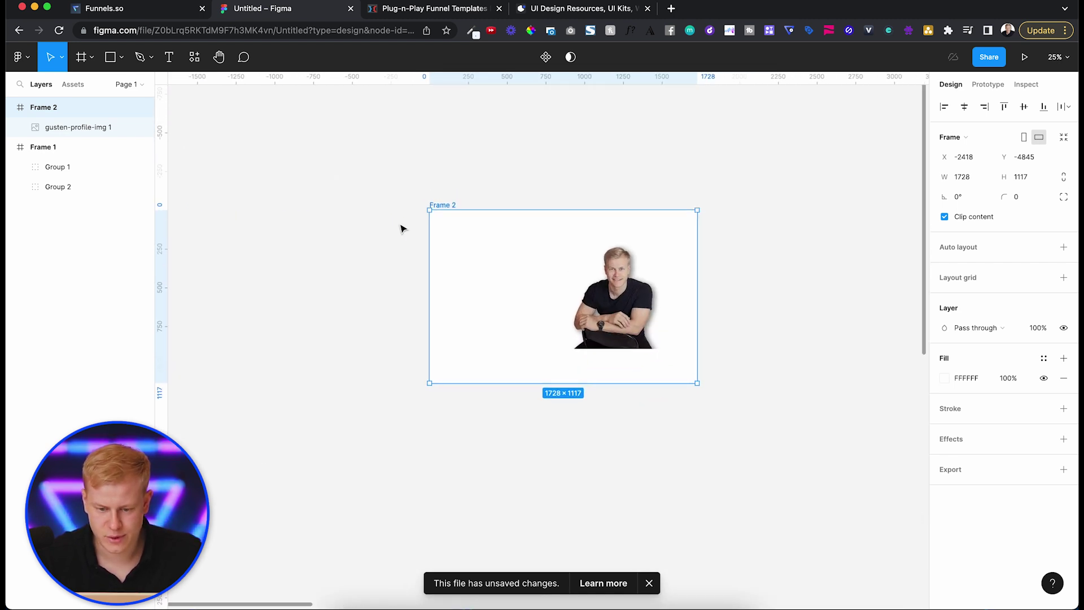
pyautogui.click(629, 291)
pyautogui.scroll(3, 593, 259)
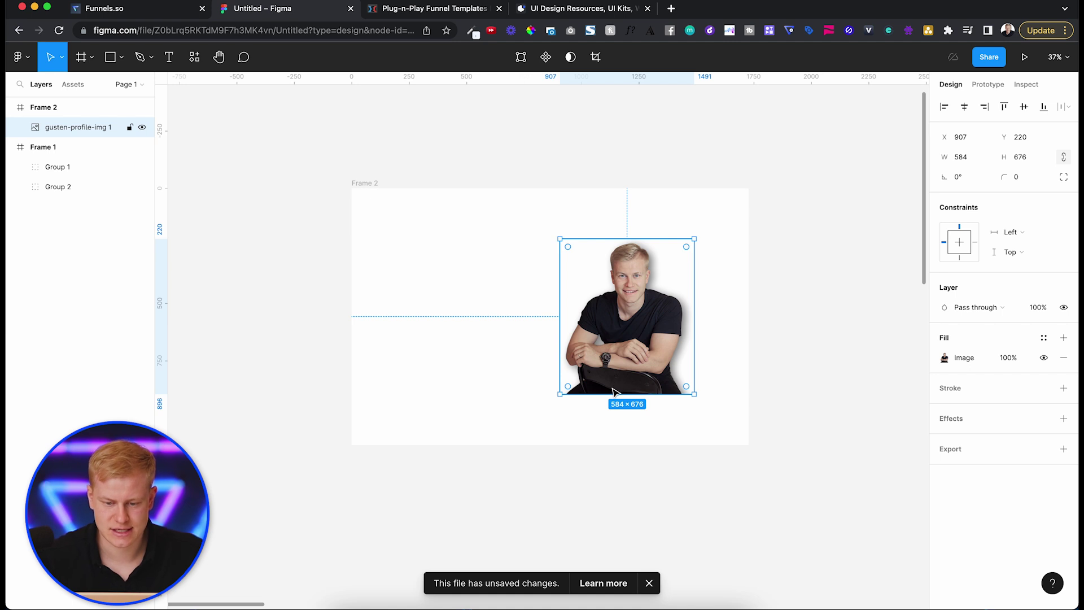
pyautogui.click(379, 188)
pyautogui.click(960, 139)
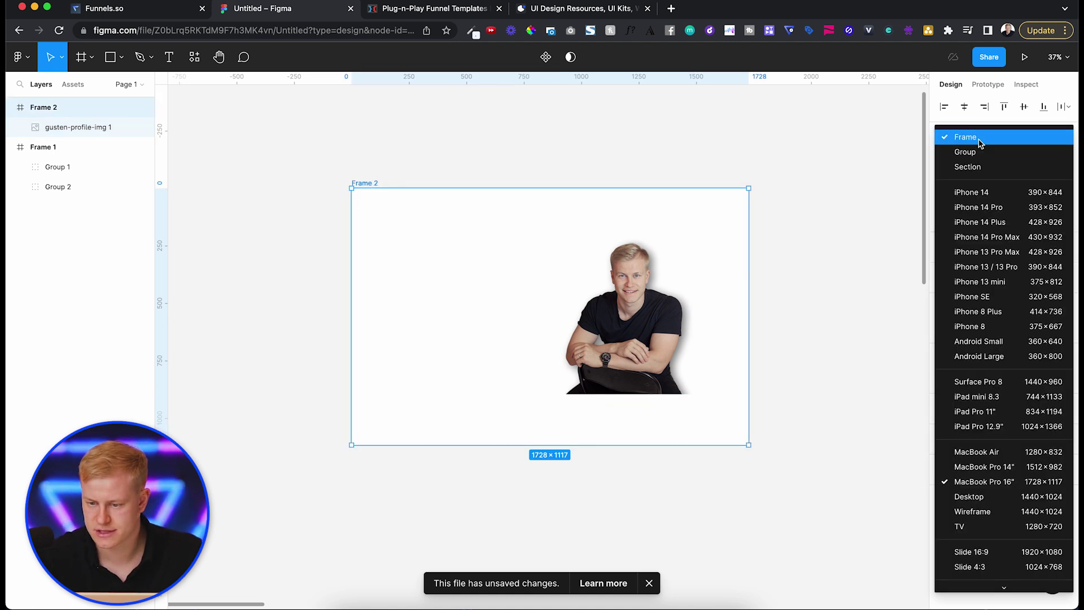
pyautogui.scroll(-2, 1001, 367)
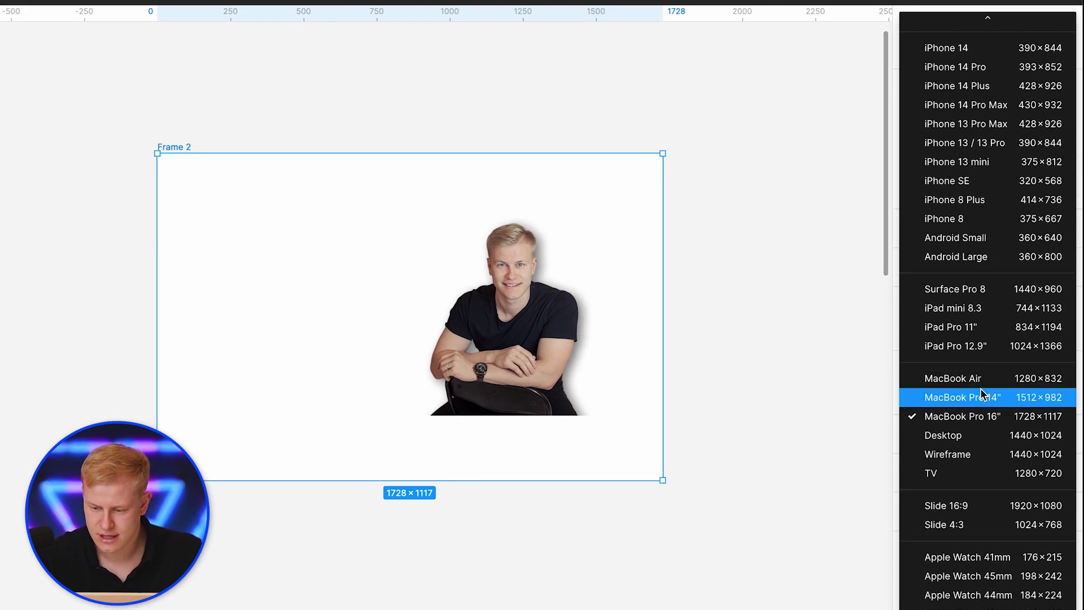
pyautogui.click(981, 395)
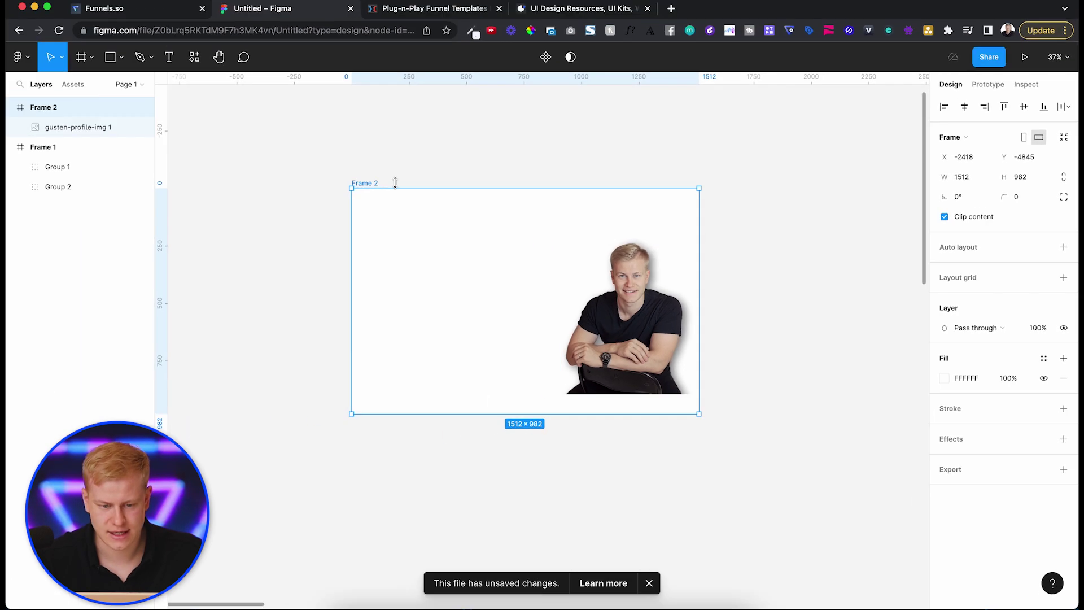
pyautogui.press('super+z')
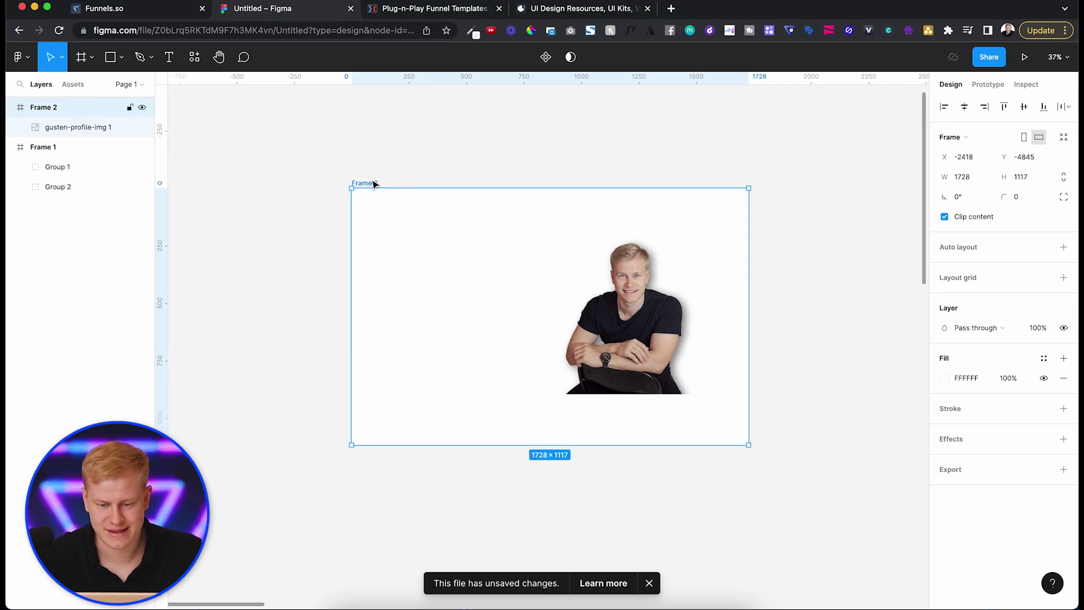
pyautogui.click(570, 291)
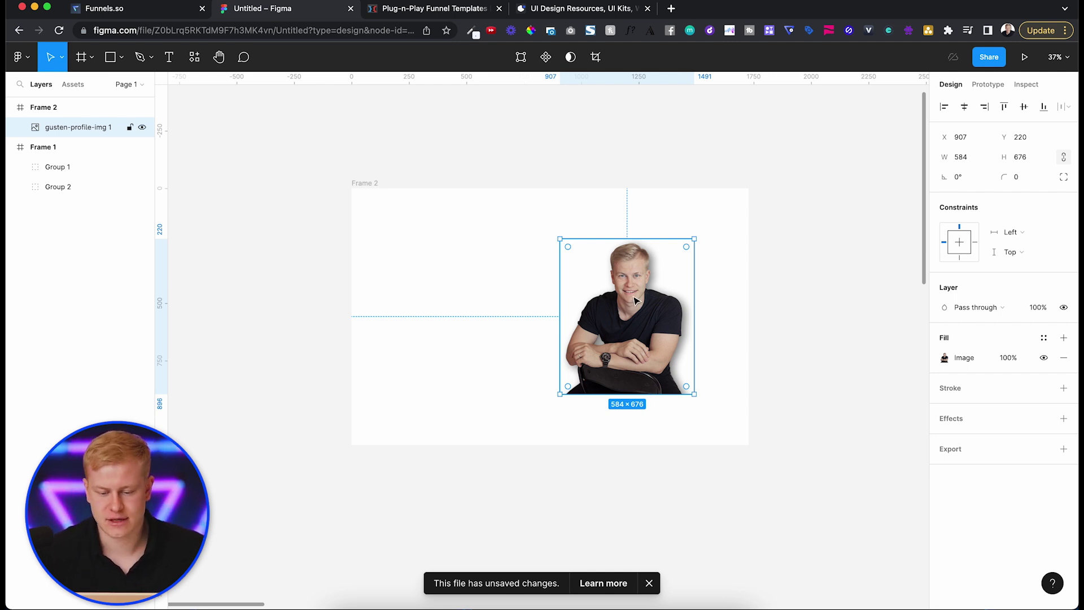
# Shift the portrait over to the left side of Frame 2.
pyautogui.moveTo(635, 302); pyautogui.dragTo(611, 302)
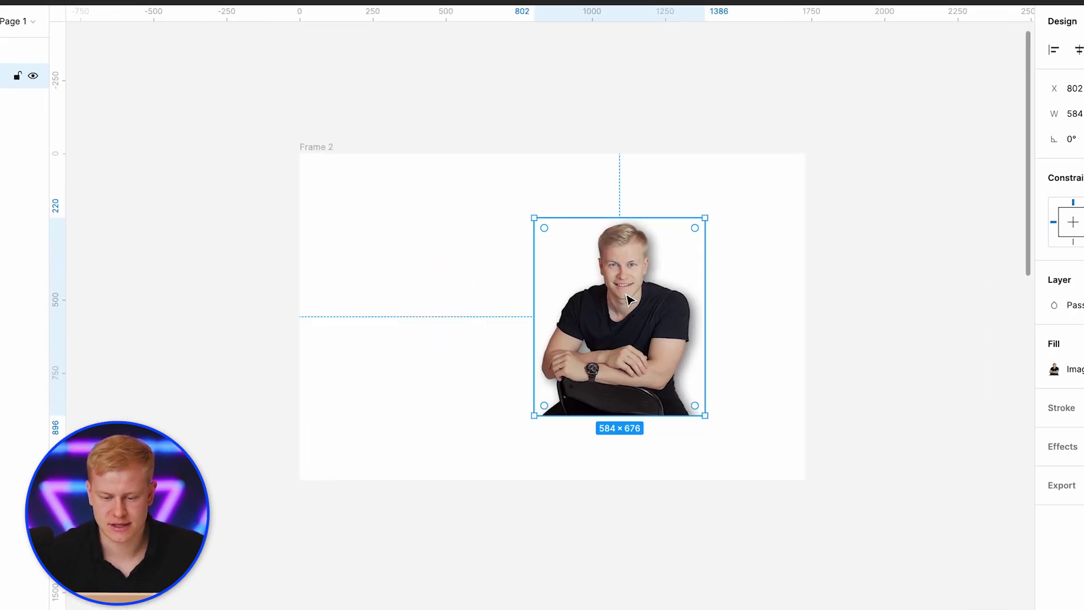
pyautogui.scroll(5, 630, 300)
pyautogui.scroll(-6, 630, 300)
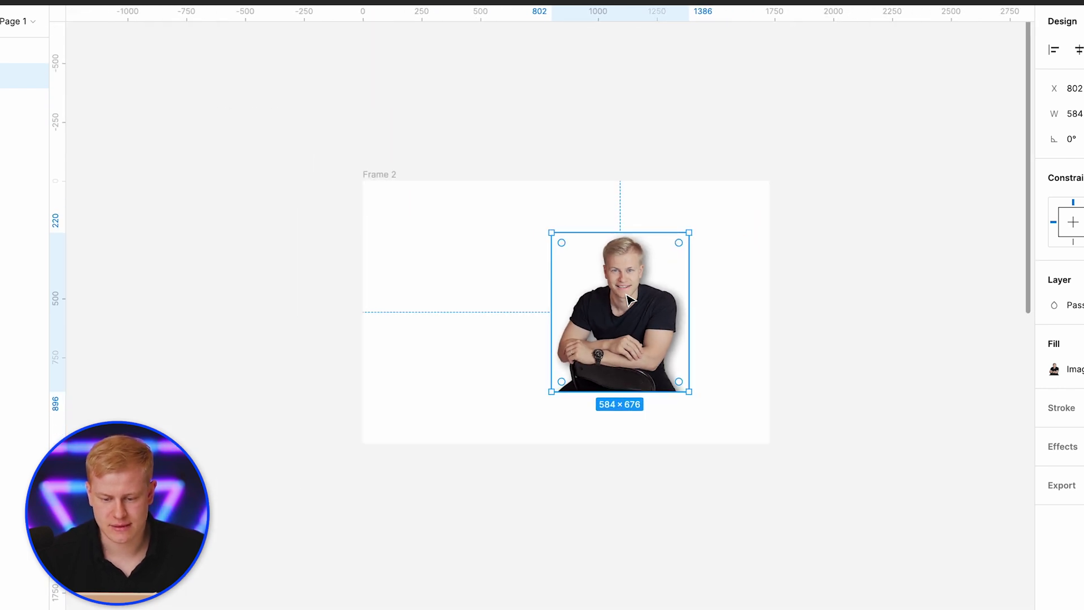
pyautogui.scroll(5, 620, 248)
pyautogui.moveTo(574, 299); pyautogui.dragTo(424, 302)
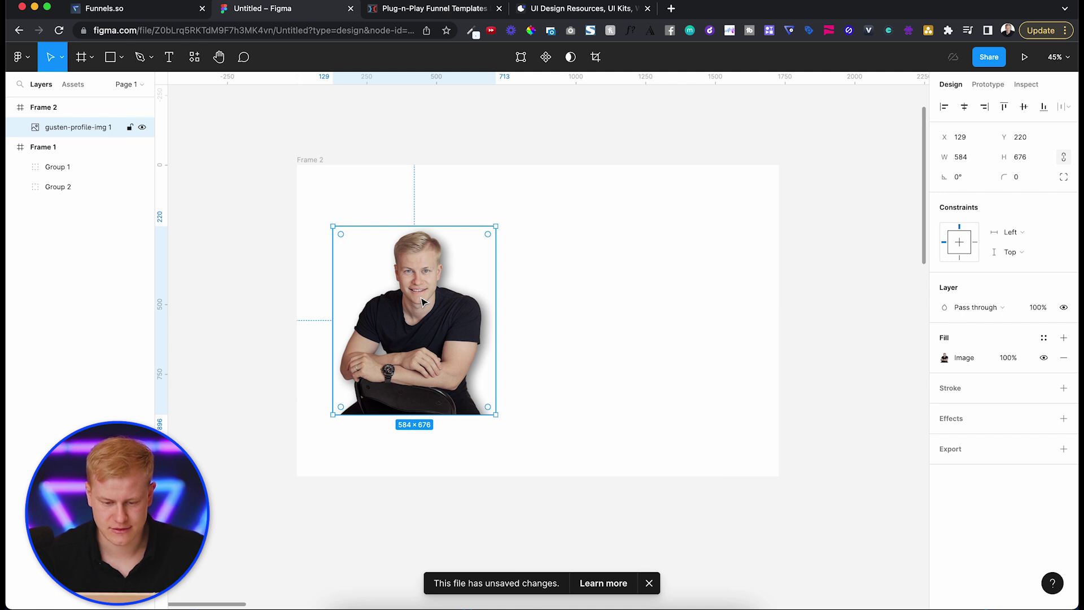
# Draw a 635×732 grey rectangle on the right of Frame 2 and move the portrait onto it.
pyautogui.press('r')
pyautogui.moveTo(562, 222); pyautogui.dragTo(739, 426)
pyautogui.moveTo(494, 371); pyautogui.dragTo(680, 363)
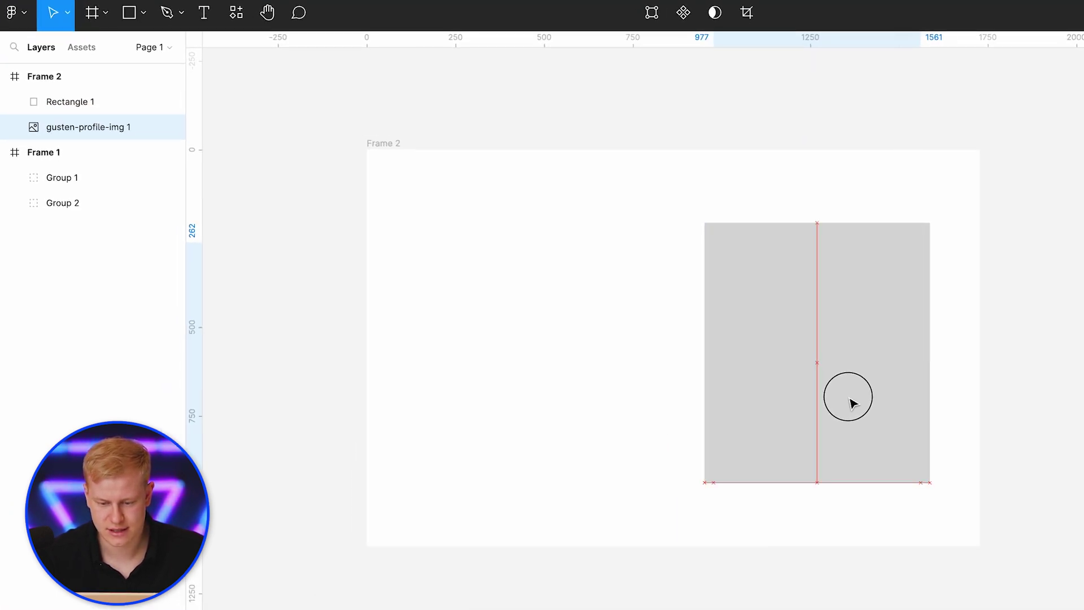
pyautogui.moveTo(853, 404); pyautogui.dragTo(850, 404)
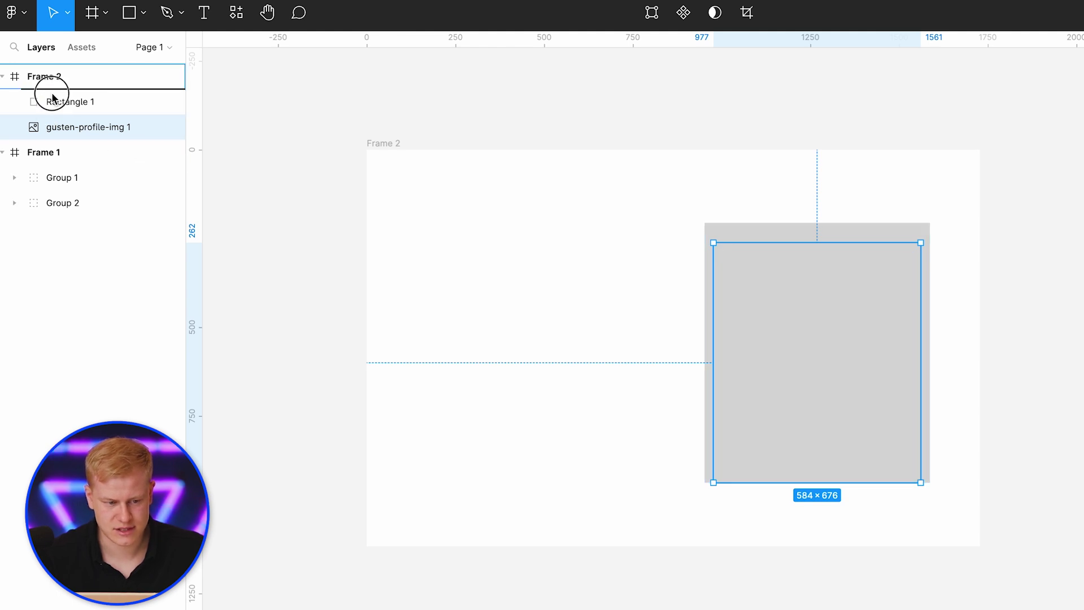
# Keep the portrait layered above the rectangle and enlarge it upward to 670×775.
pyautogui.moveTo(52, 96); pyautogui.dragTo(51, 93)
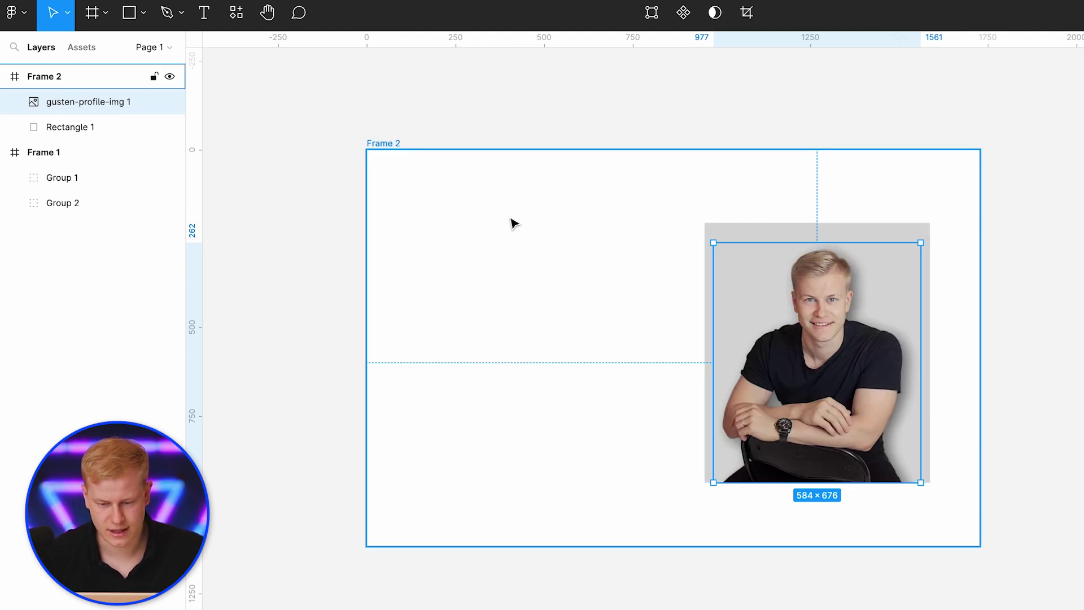
pyautogui.hotkey('ctrl', 'z')
pyautogui.press('Escape')
pyautogui.click(789, 310)
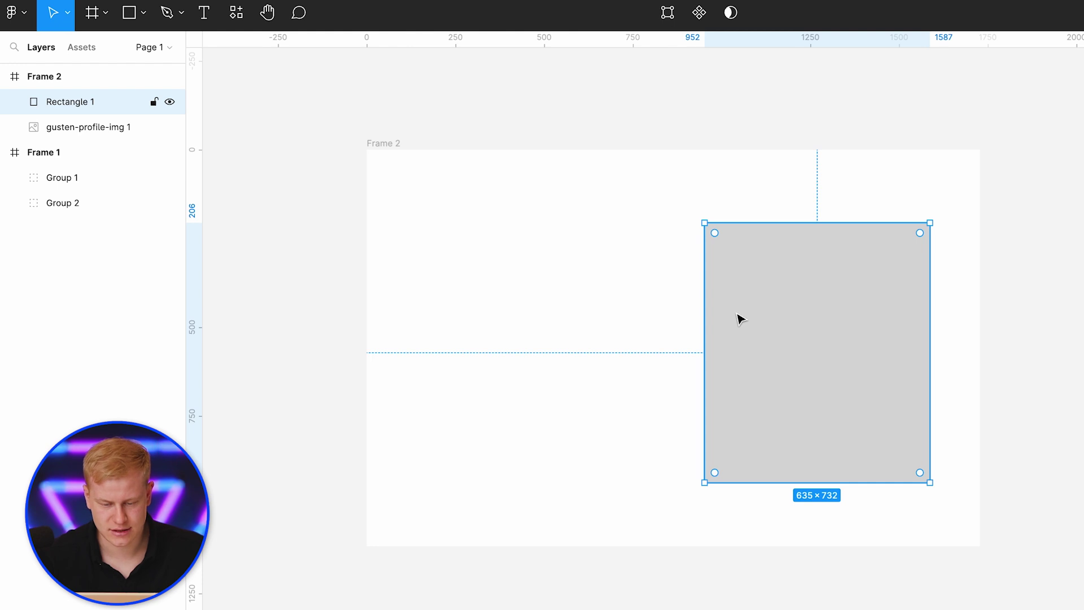
pyautogui.click(115, 129)
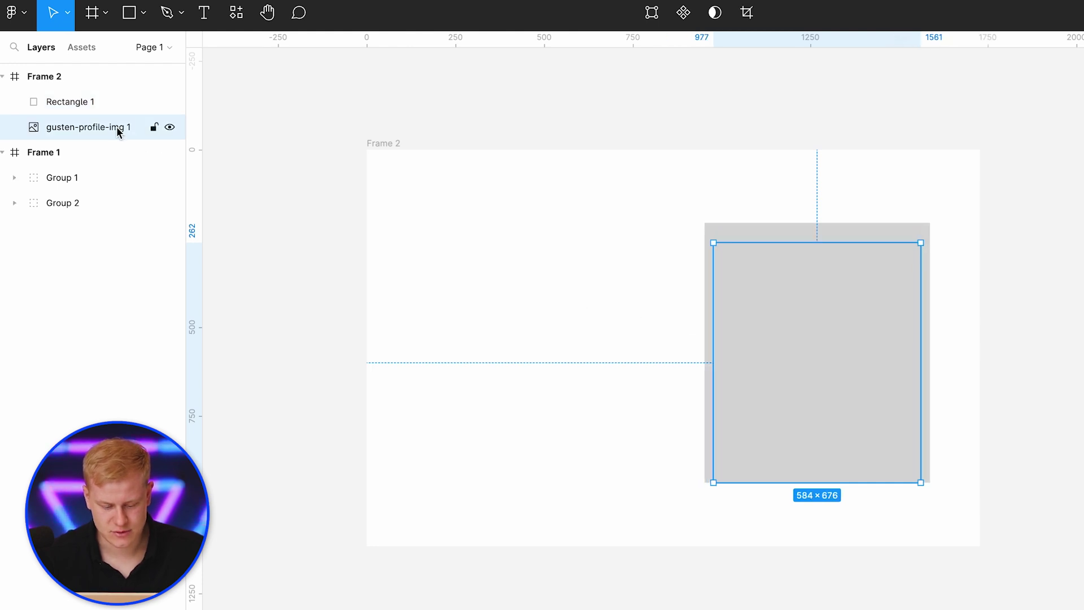
pyautogui.press('Delete')
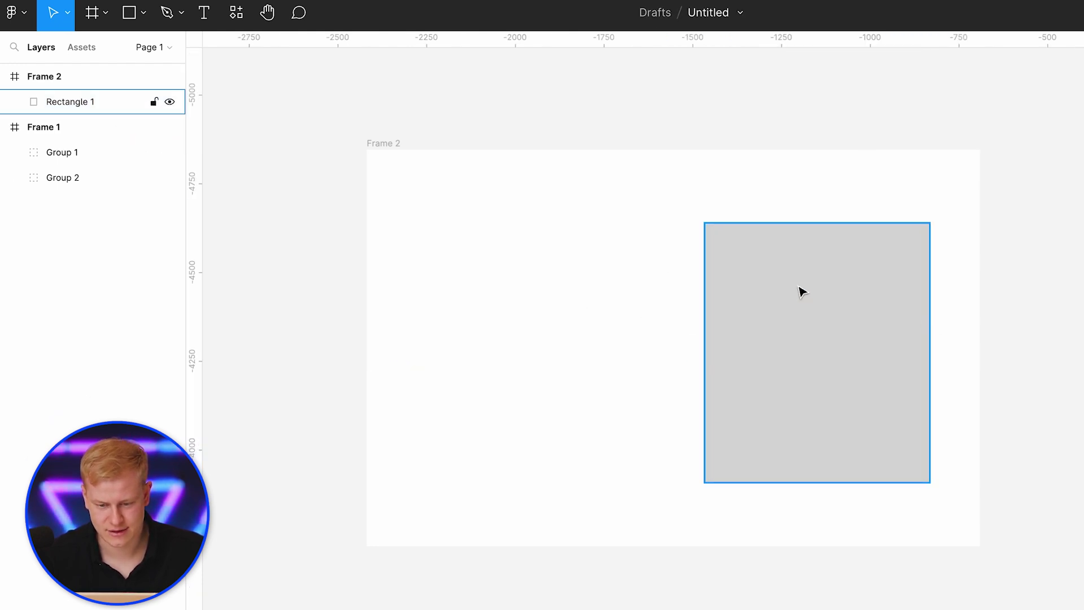
pyautogui.click(801, 290)
pyautogui.hotkey('ctrl', 'z')
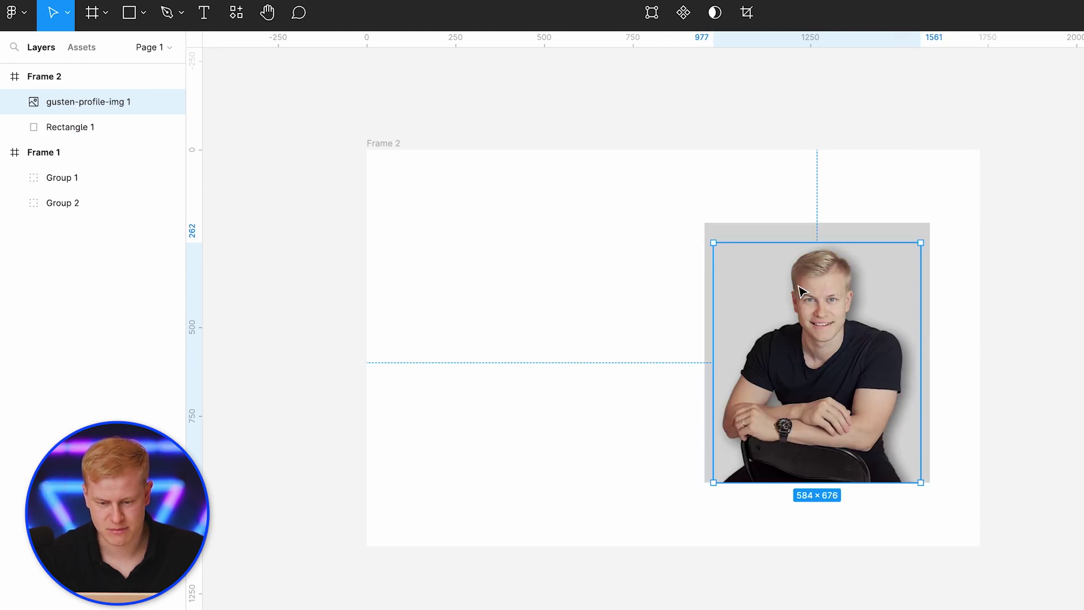
pyautogui.click(689, 303)
pyautogui.click(759, 288)
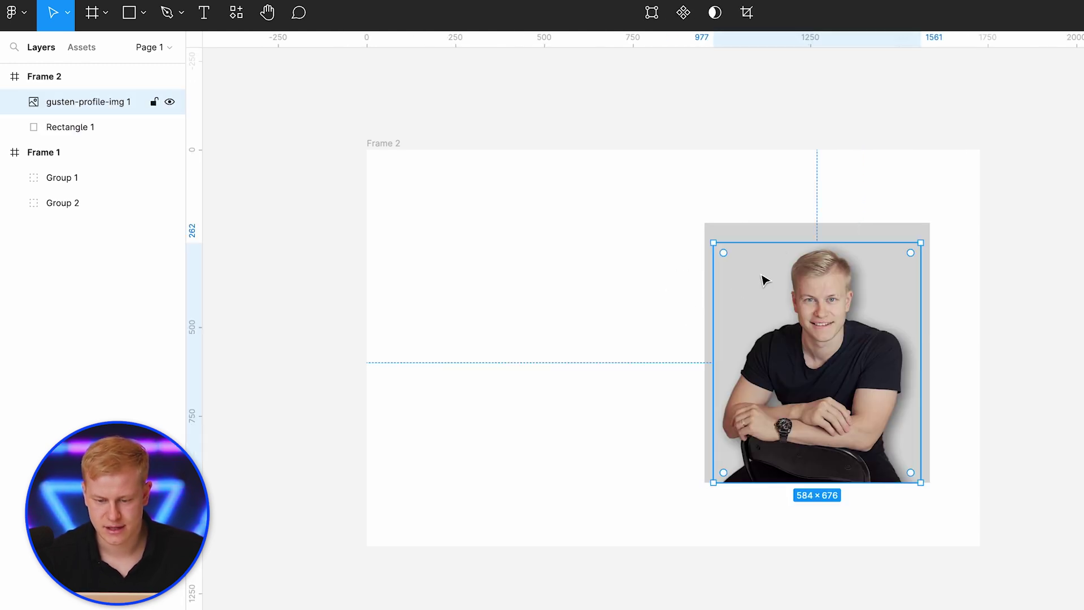
pyautogui.moveTo(782, 244); pyautogui.dragTo(783, 207)
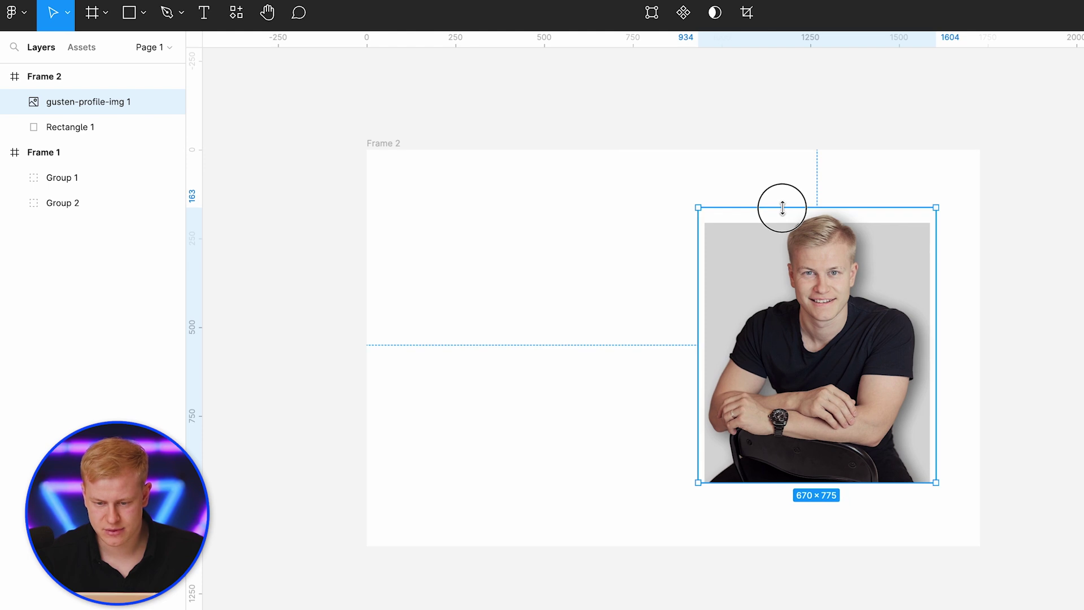
pyautogui.click(65, 133)
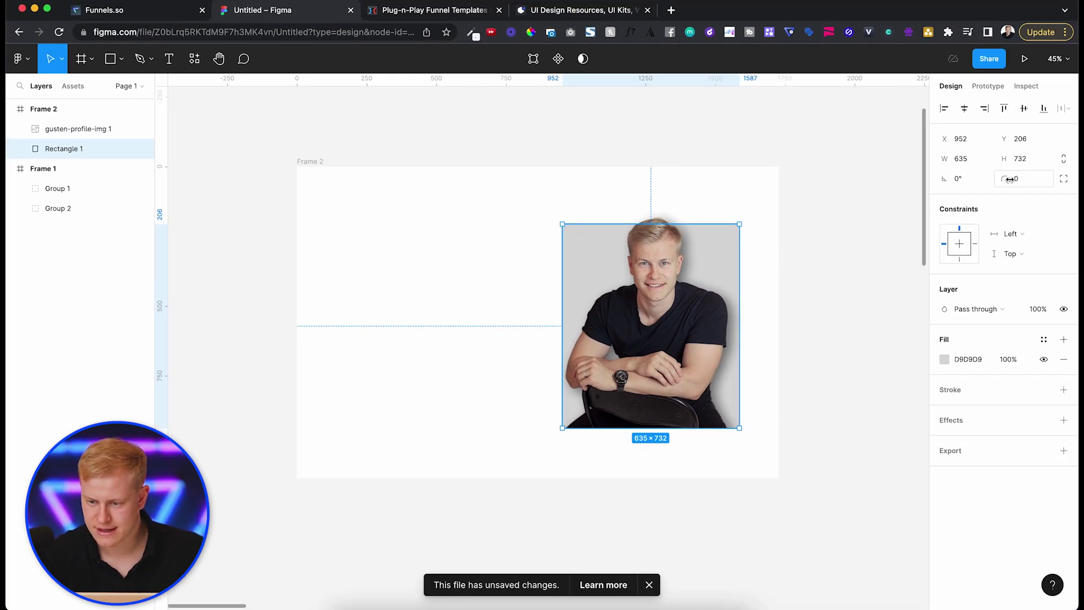
# Round the grey rectangle's corners to 20 and trim the portrait's left side inward.
pyautogui.click(1018, 179)
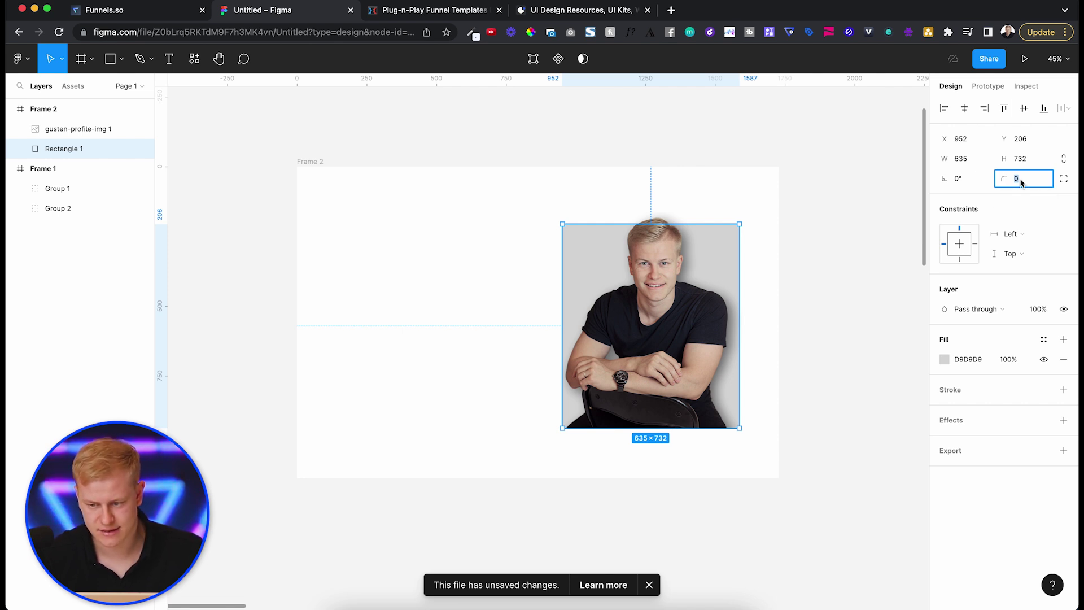
pyautogui.click(569, 396)
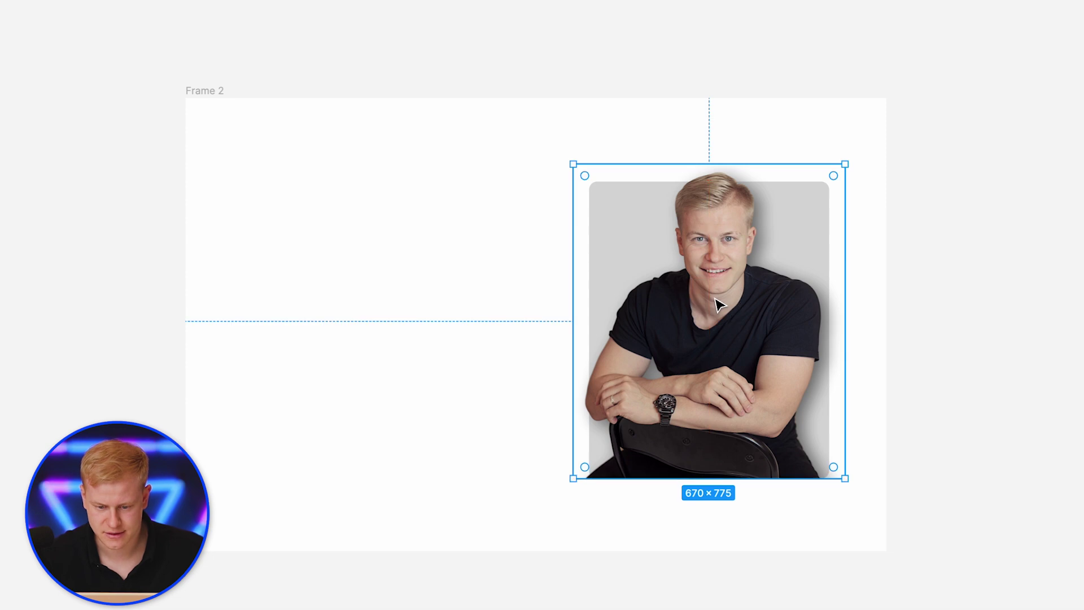
pyautogui.scroll(5, 603, 473)
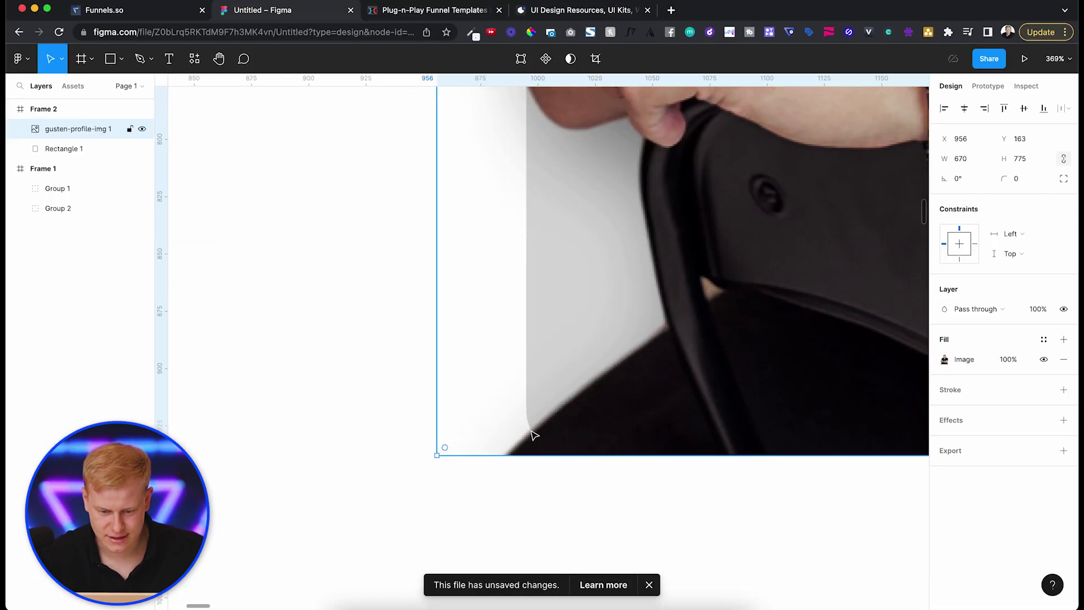
pyautogui.scroll(5, 534, 435)
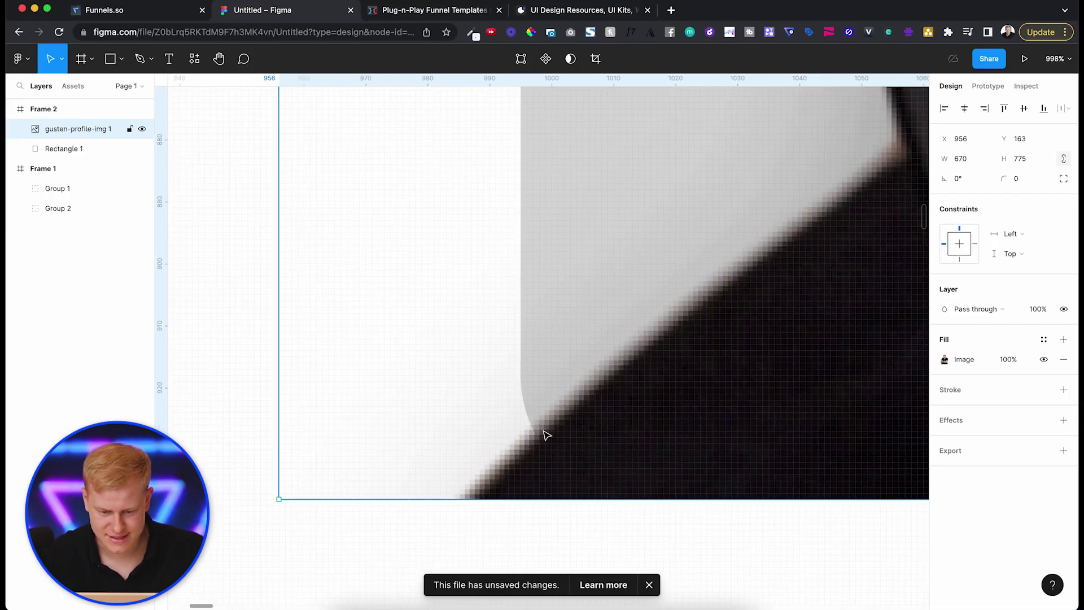
pyautogui.scroll(-6, 694, 429)
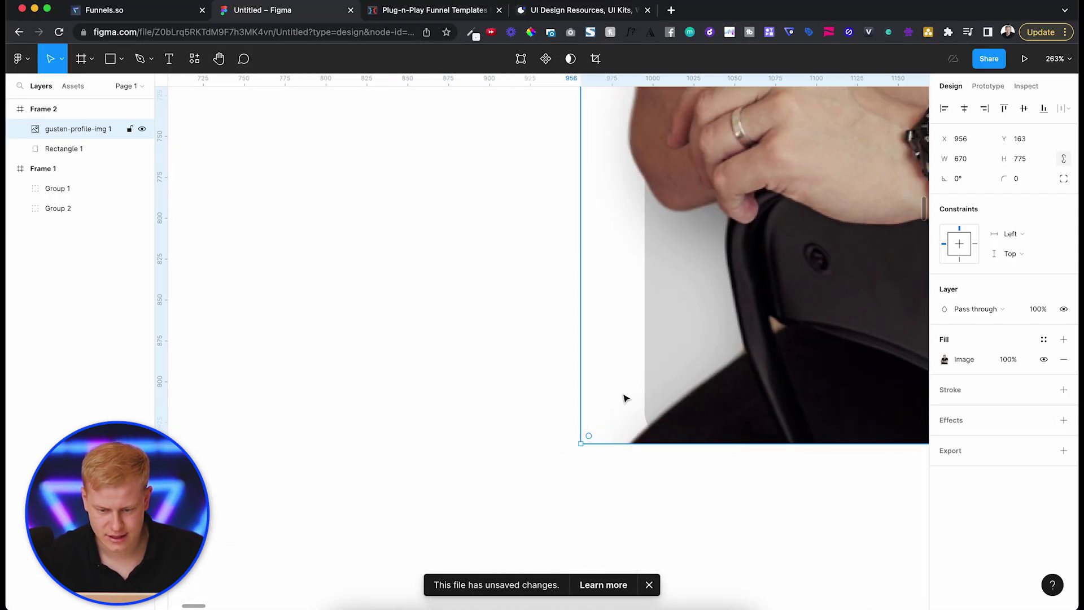
pyautogui.moveTo(580, 368); pyautogui.dragTo(626, 364)
pyautogui.scroll(-5, 625, 365)
pyautogui.scroll(2, 627, 363)
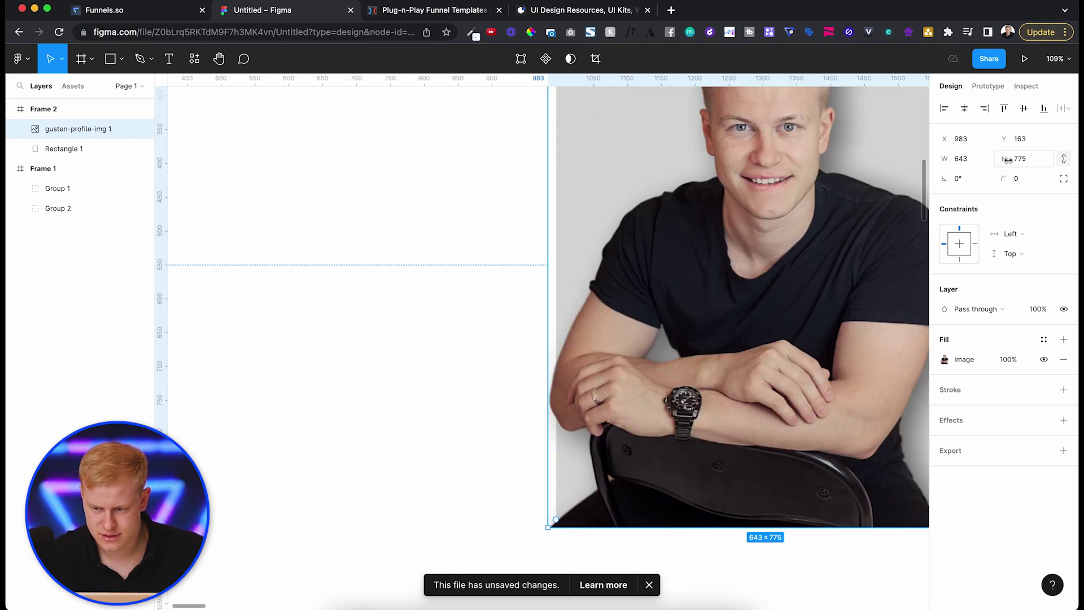
# Give the portrait a 48 corner radius and narrow it from the right side.
pyautogui.click(1023, 179)
pyautogui.write('48')
pyautogui.press('Return')
pyautogui.click(484, 272)
pyautogui.scroll(-3, 484, 272)
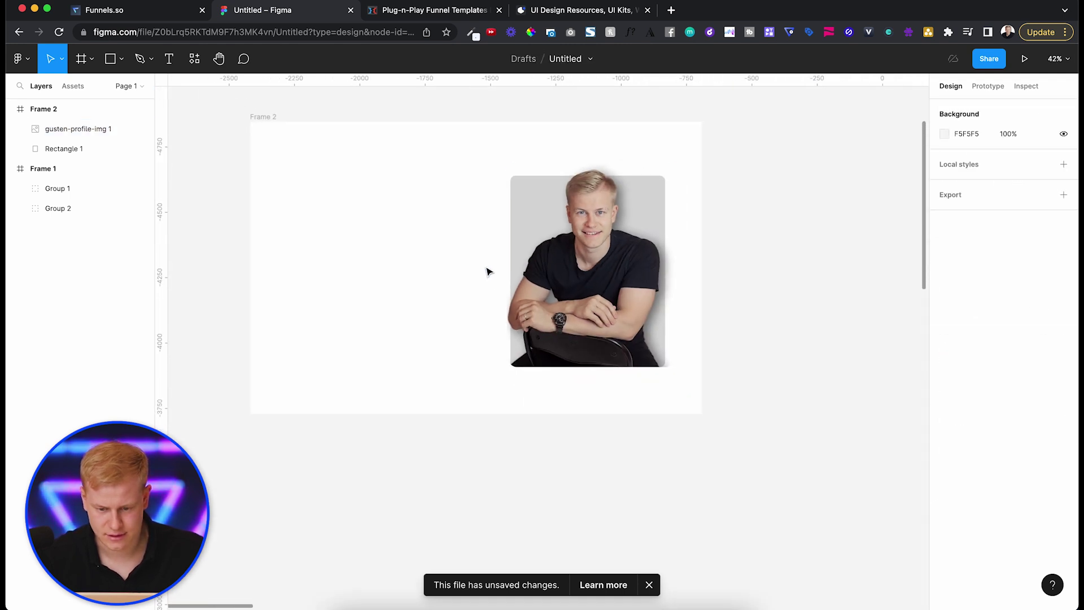
pyautogui.click(527, 273)
pyautogui.moveTo(678, 277); pyautogui.dragTo(670, 279)
pyautogui.click(724, 272)
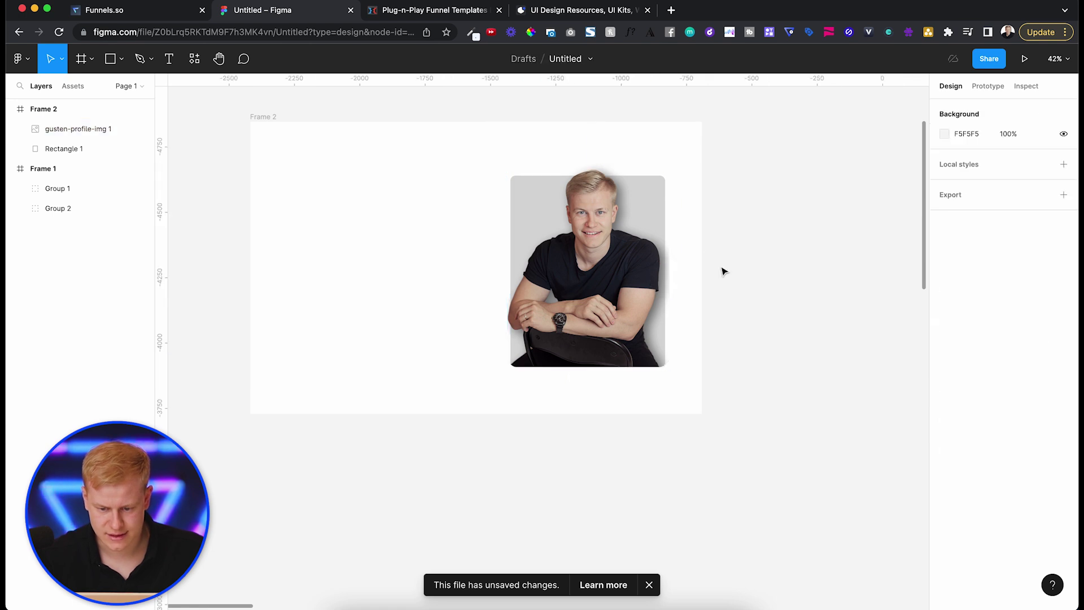
# Eyedrop colours from the canvas to turn the backdrop's grey fill into pale lavender E9EAF8.
pyautogui.click(63, 149)
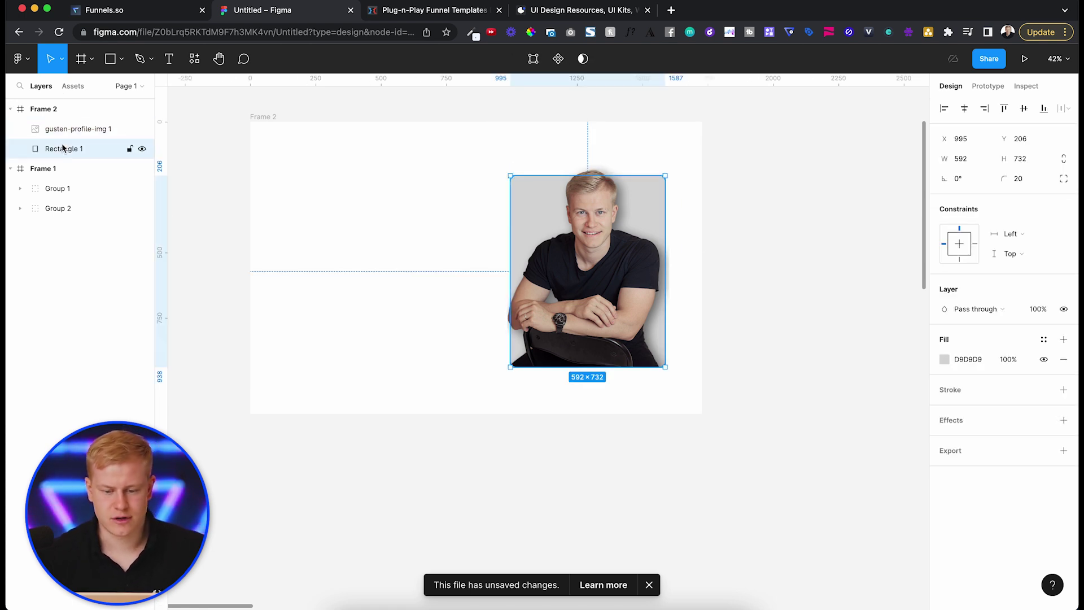
pyautogui.click(950, 358)
pyautogui.click(798, 472)
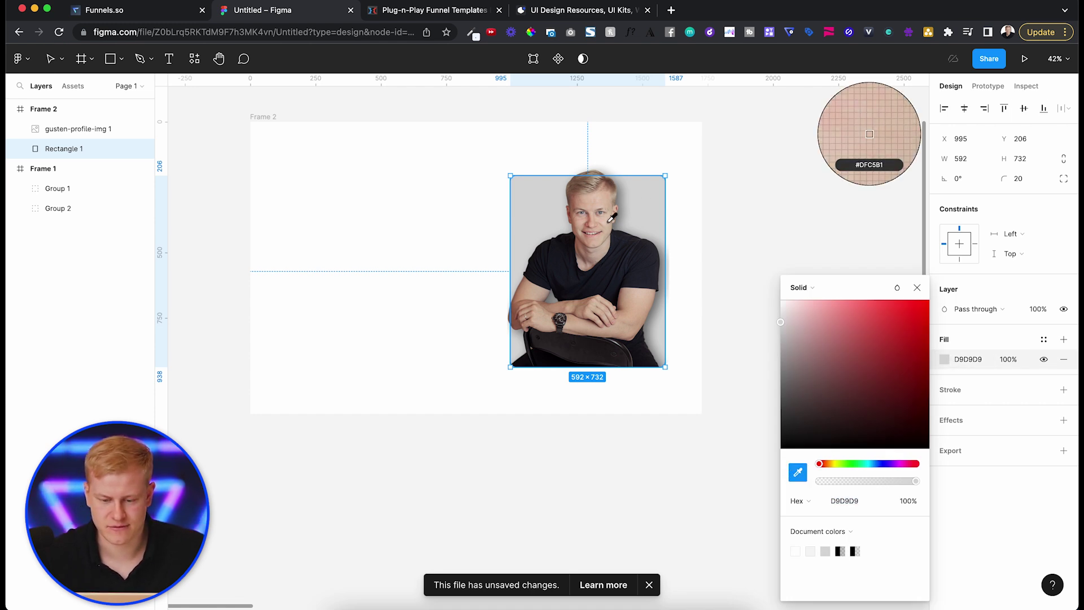
pyautogui.click(605, 255)
pyautogui.click(795, 306)
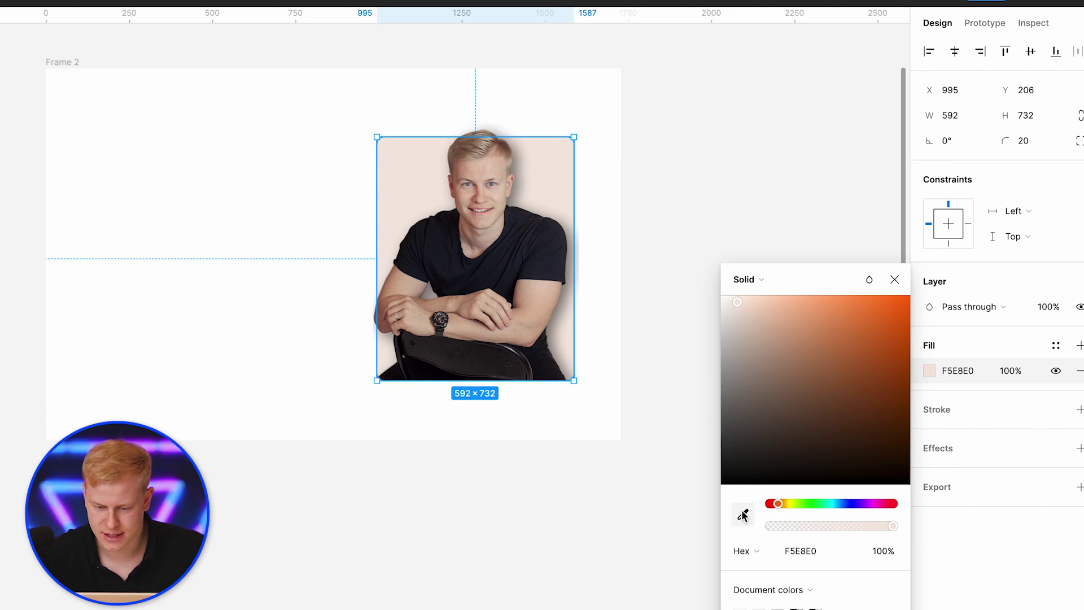
pyautogui.click(744, 514)
pyautogui.click(450, 259)
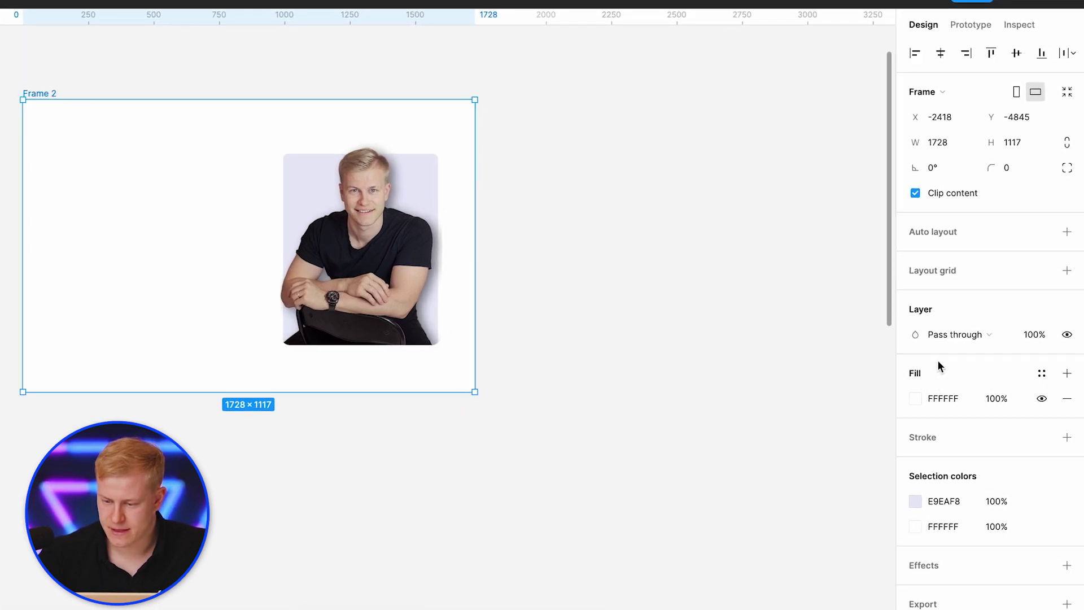
# Try Frame 2 at 0% opacity and with its white fill hidden, then restore both.
pyautogui.click(1026, 335)
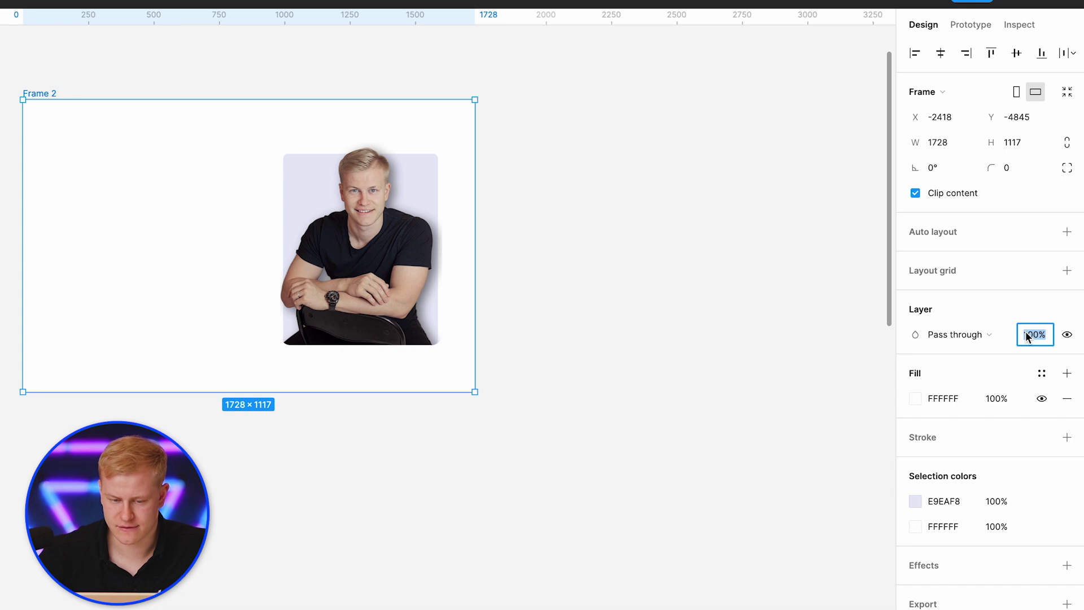
pyautogui.write('0')
pyautogui.press('Return')
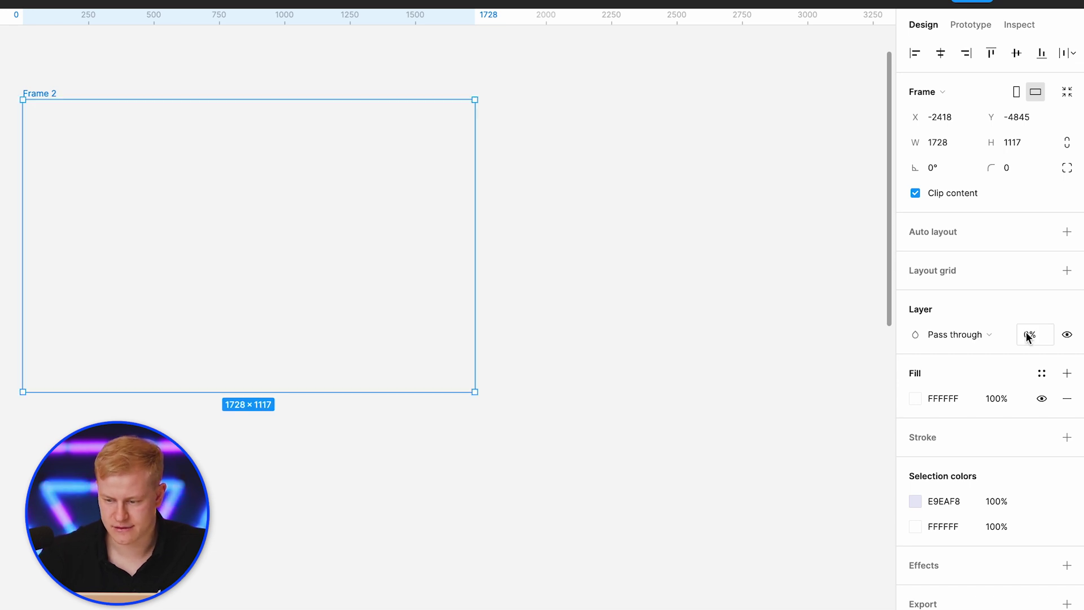
pyautogui.hotkey('ctrl', 'z')
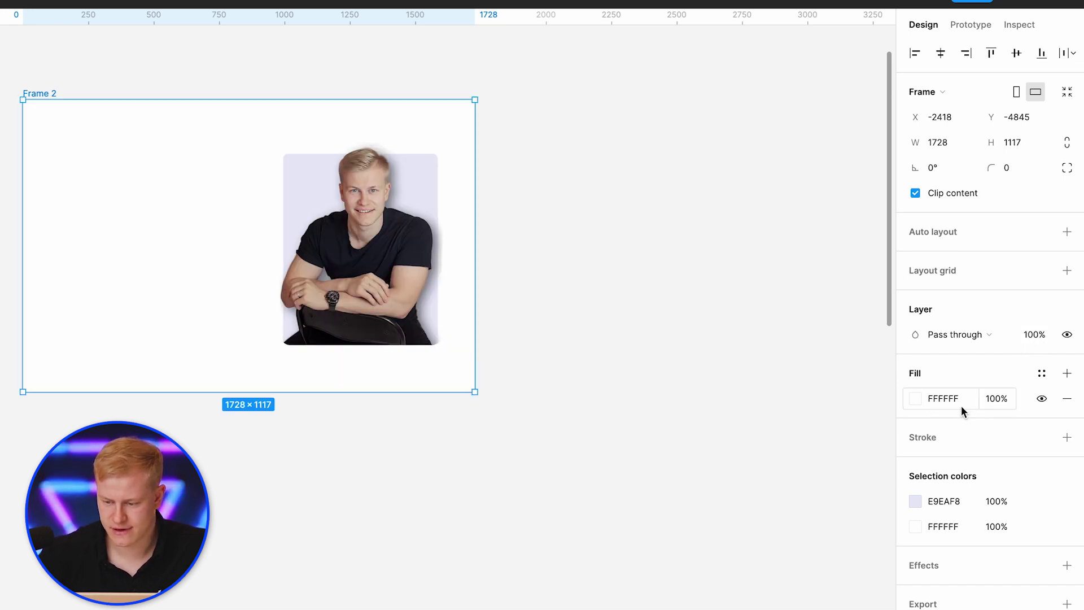
pyautogui.click(1042, 399)
pyautogui.click(1042, 399)
pyautogui.click(1042, 398)
pyautogui.click(1042, 399)
pyautogui.click(1042, 399)
pyautogui.click(1042, 398)
pyautogui.scroll(3, 178, 167)
pyautogui.scroll(-2, 178, 167)
# Set the page background colour to near-black 131313.
pyautogui.press('Escape')
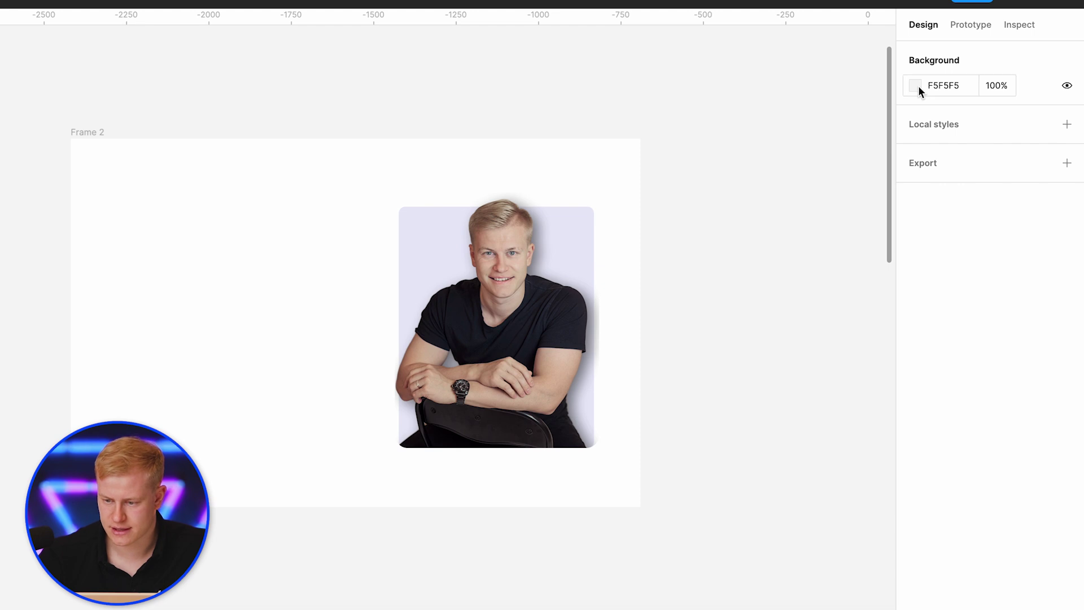
pyautogui.click(916, 86)
pyautogui.moveTo(720, 238); pyautogui.dragTo(652, 292)
pyautogui.click(432, 89)
pyautogui.scroll(-2, 330, 175)
pyautogui.hscroll(-2, 330, 174)
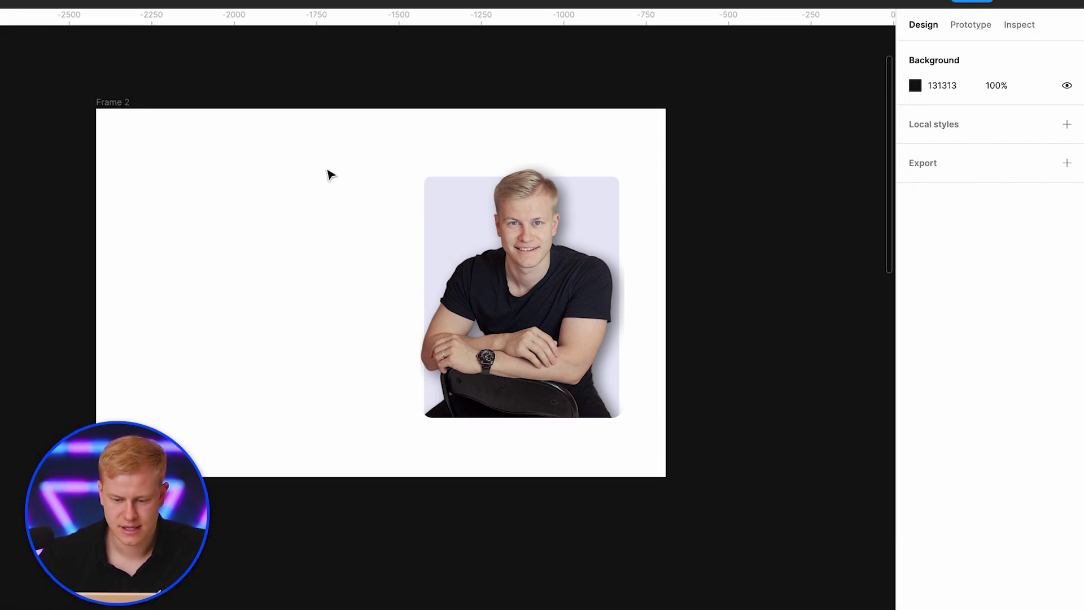
# Sample the lavender backdrop for Frame 2's fill and lighten it to near-white F8F8FF.
pyautogui.click(111, 102)
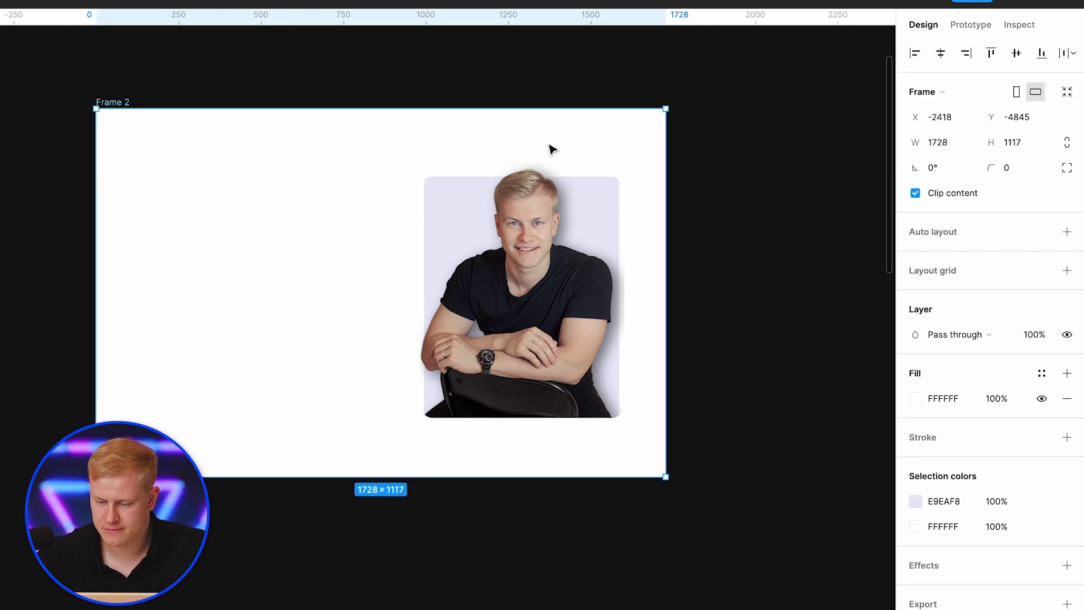
pyautogui.click(916, 398)
pyautogui.click(729, 515)
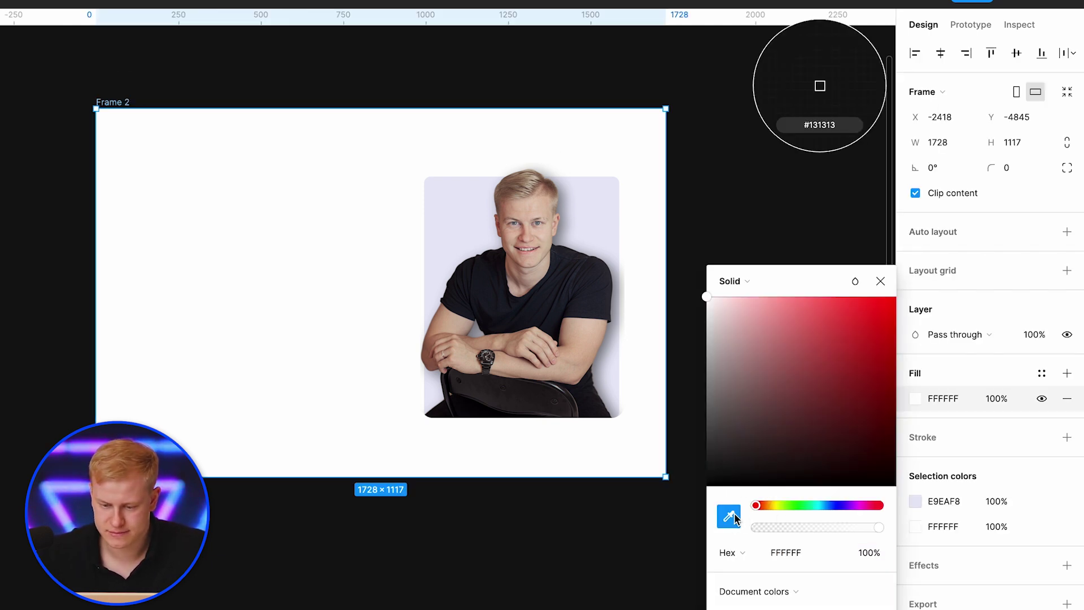
pyautogui.click(455, 261)
pyautogui.moveTo(719, 303); pyautogui.dragTo(759, 452)
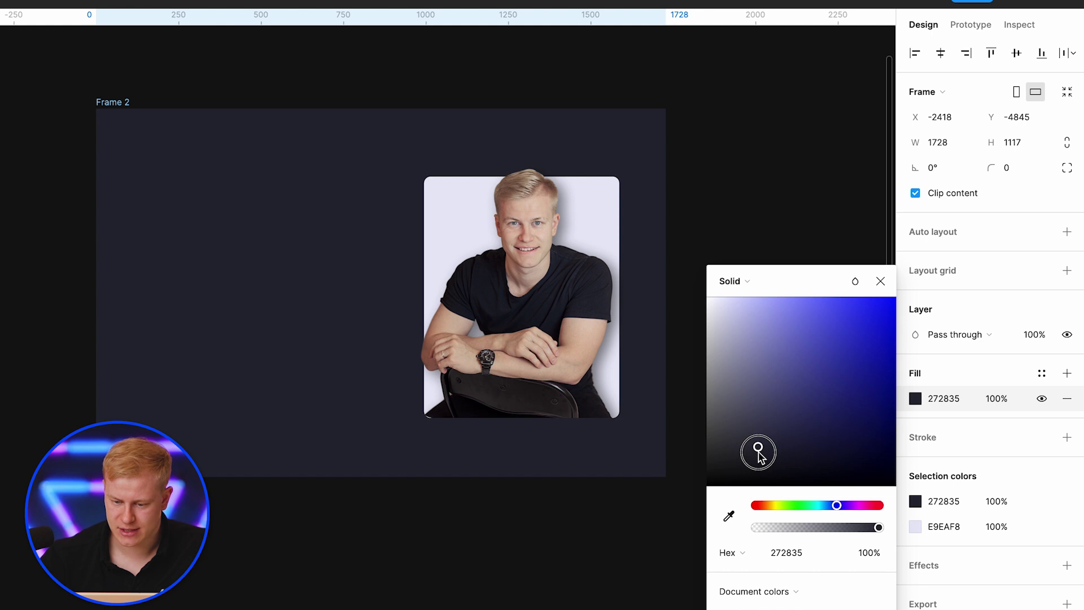
# Eyedrop dark tones from the photo until Frame 2's fill becomes 1D181F.
pyautogui.click(731, 522)
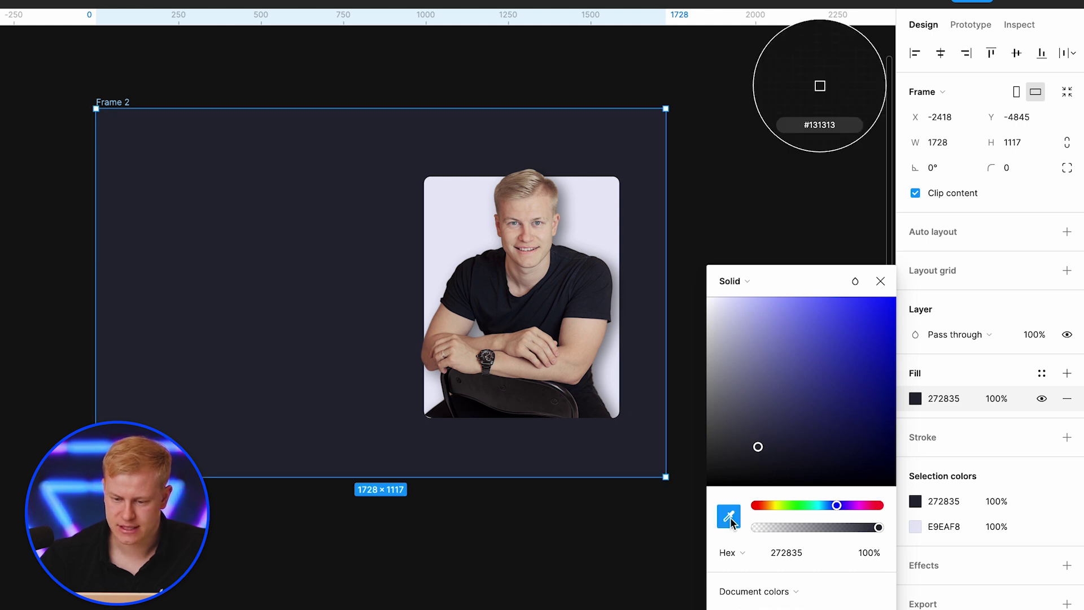
pyautogui.click(582, 286)
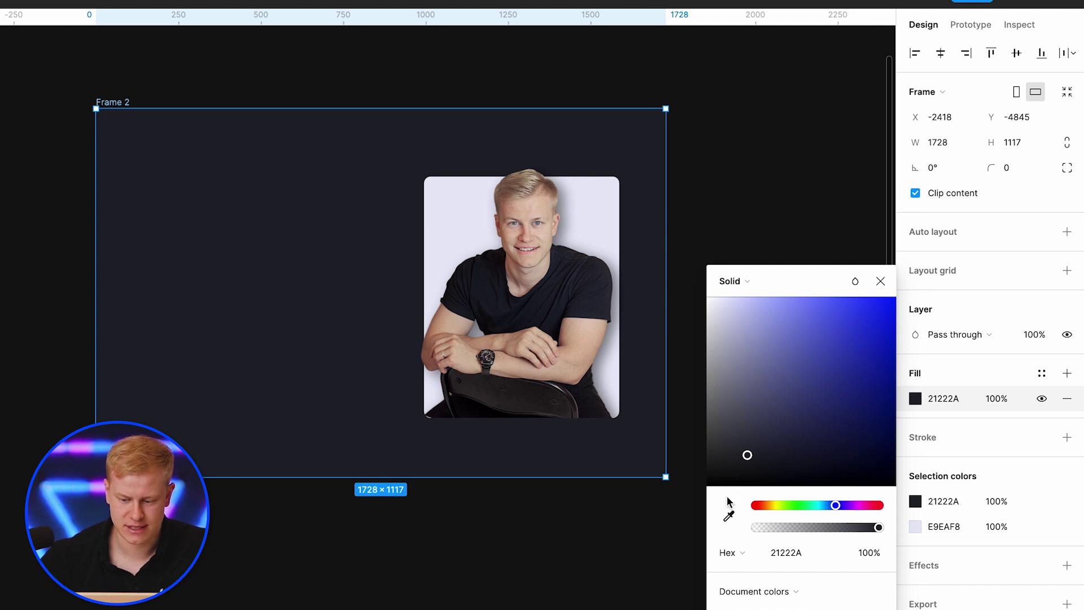
pyautogui.click(728, 514)
pyautogui.click(596, 404)
pyautogui.click(597, 545)
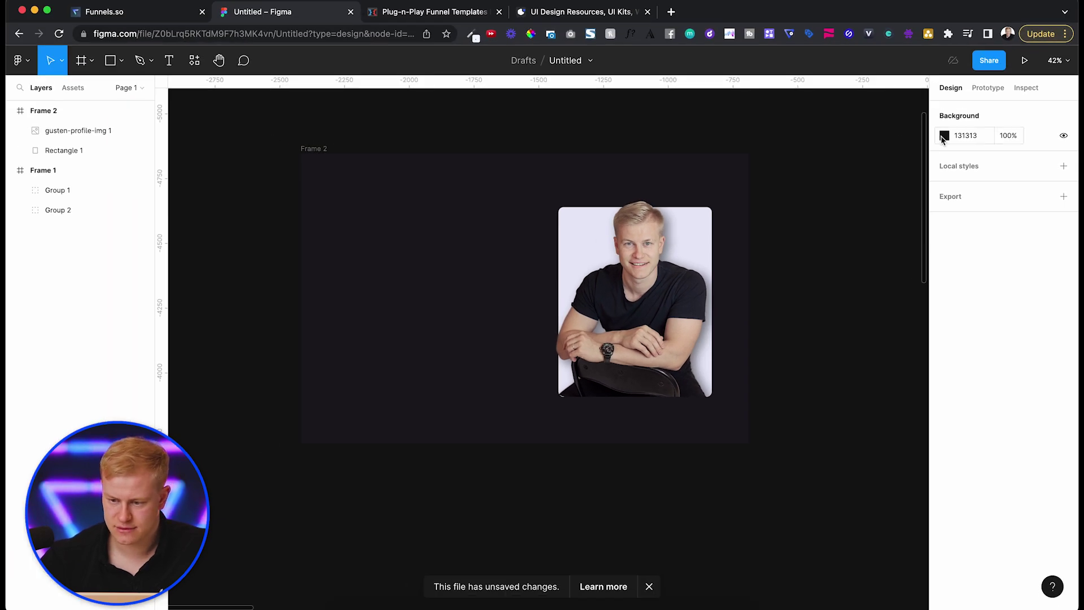
# Change the page background to light grey F1F1F1.
pyautogui.click(943, 138)
pyautogui.moveTo(926, 154); pyautogui.dragTo(703, 166)
pyautogui.click(289, 221)
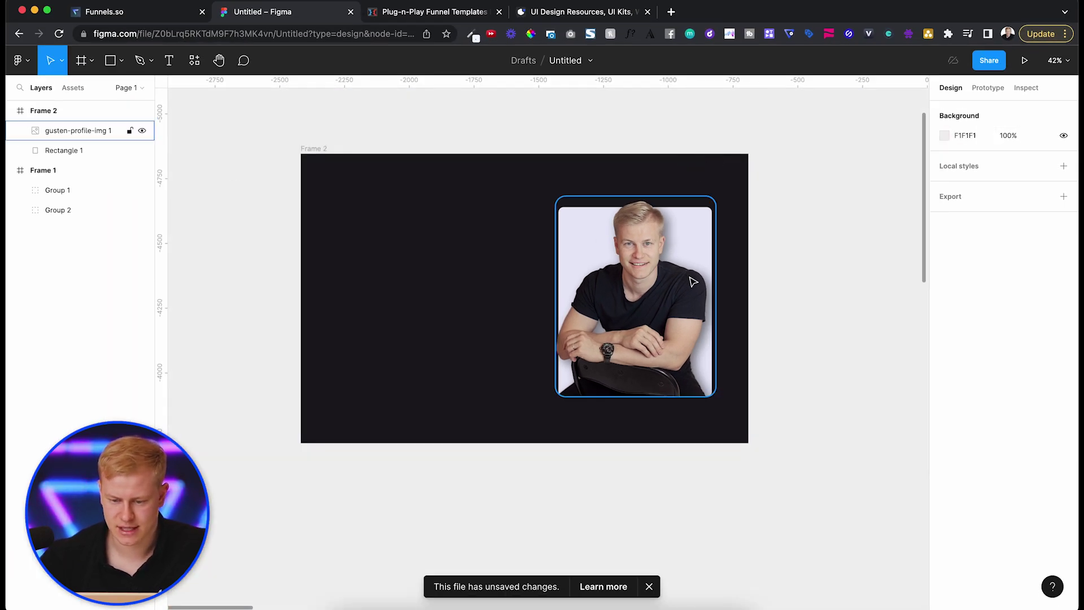
# Nudge the portrait and its backing rectangle slightly upward.
pyautogui.moveTo(544, 257); pyautogui.dragTo(590, 245)
pyautogui.press('Escape')
pyautogui.click(591, 324)
pyautogui.hotkey('shift', '2')
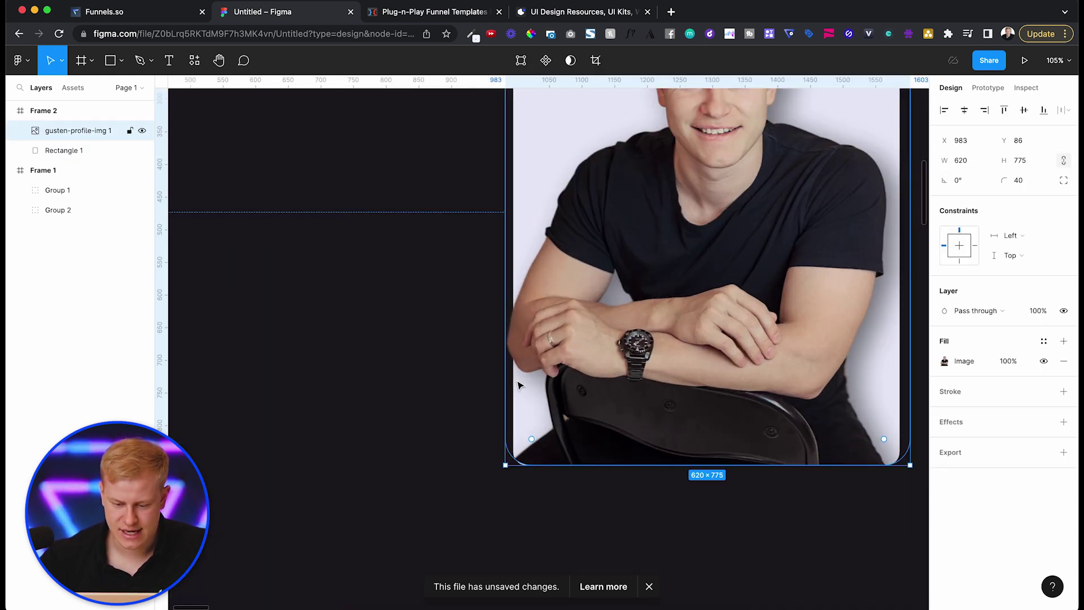
# Check Rectangle 1's corner radius, then select Frame 2.
pyautogui.click(71, 151)
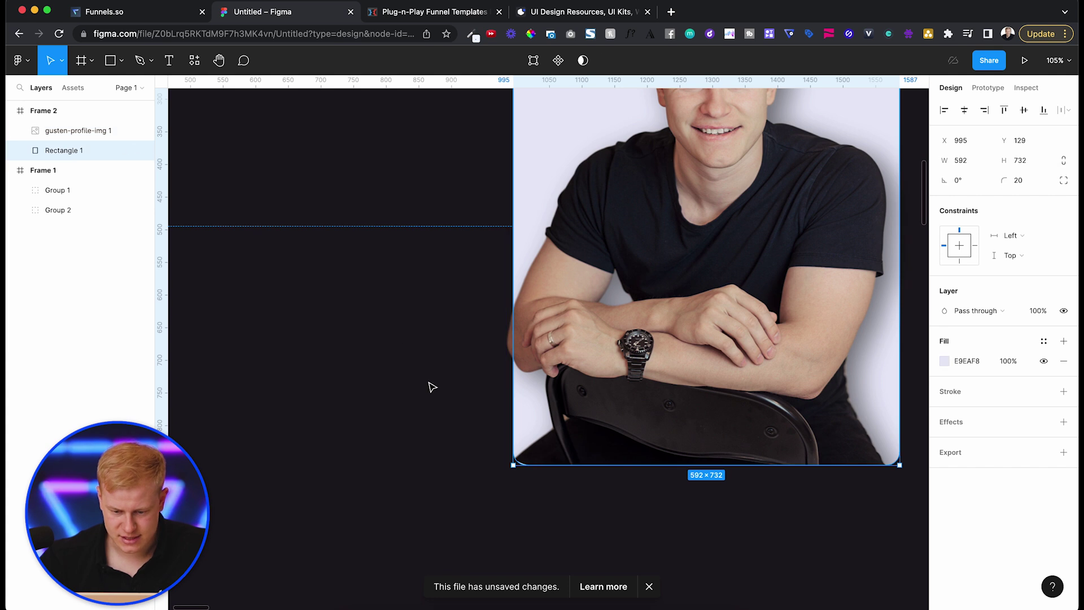
pyautogui.click(1024, 181)
pyautogui.click(634, 515)
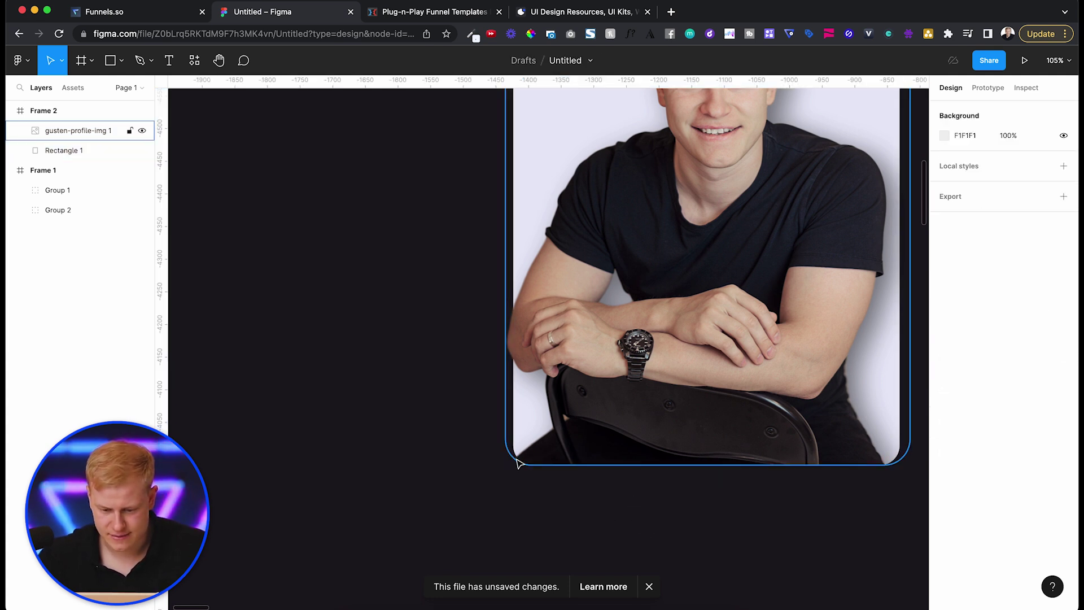
pyautogui.keyDown('ctrl'); pyautogui.scroll(-5, 553, 492); pyautogui.keyUp('ctrl')
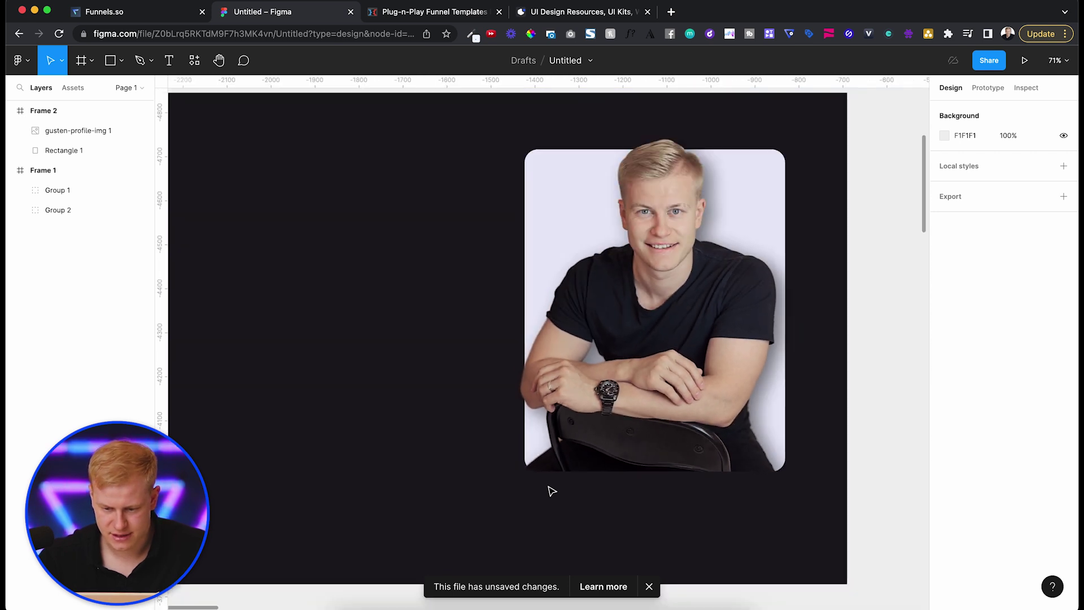
pyautogui.keyDown('ctrl'); pyautogui.scroll(-5, 598, 389); pyautogui.keyUp('ctrl')
pyautogui.moveTo(570, 452); pyautogui.dragTo(680, 348)
pyautogui.click(306, 187)
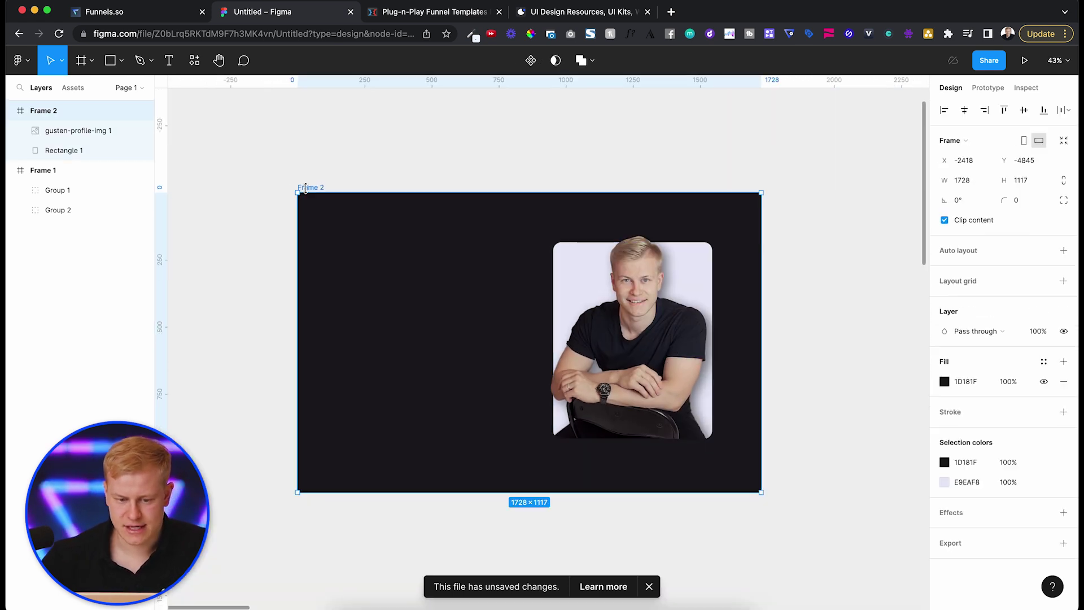
# Duplicate Frame 2 as Frame 3 and delete its copied portrait and backing rectangle.
pyautogui.hotkey('ctrl', 'd')
pyautogui.hscroll(8, 473, 280)
pyautogui.click(645, 308)
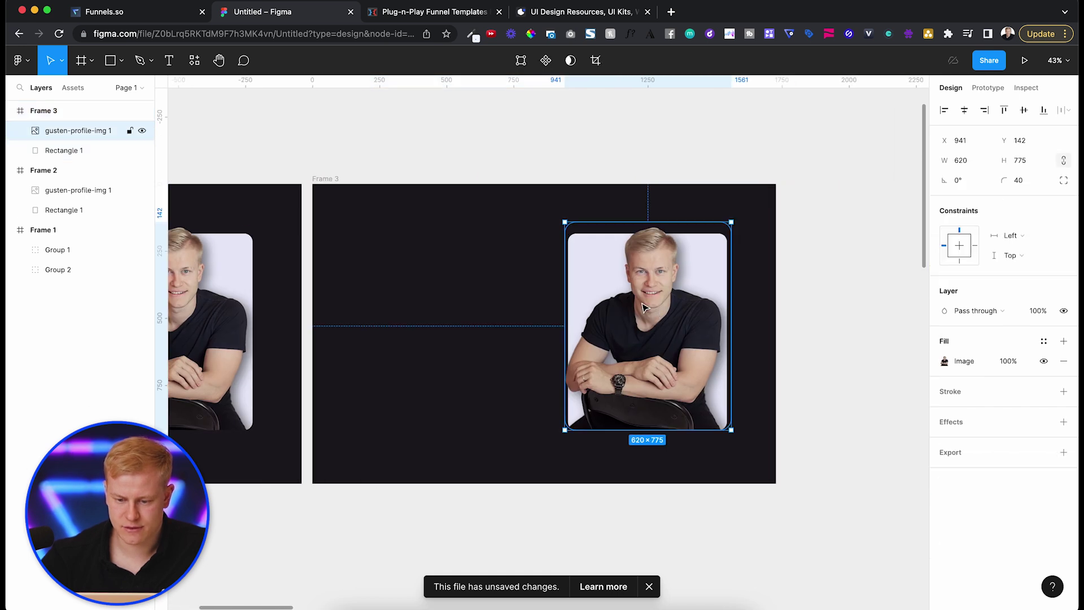
pyautogui.press('Delete')
pyautogui.rightClick(624, 312)
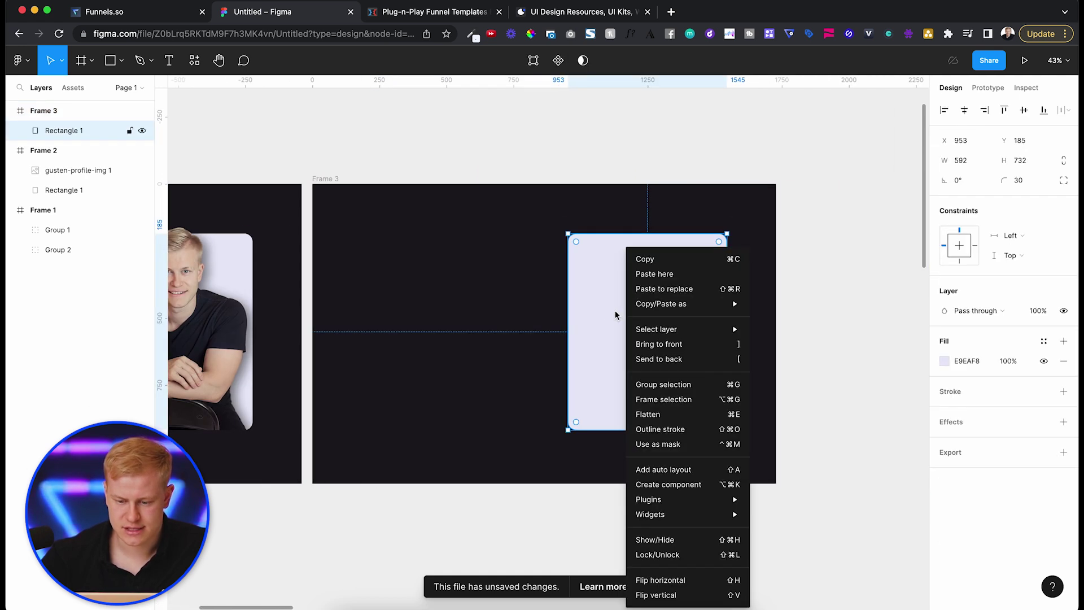
pyautogui.press('Escape')
pyautogui.press('Delete')
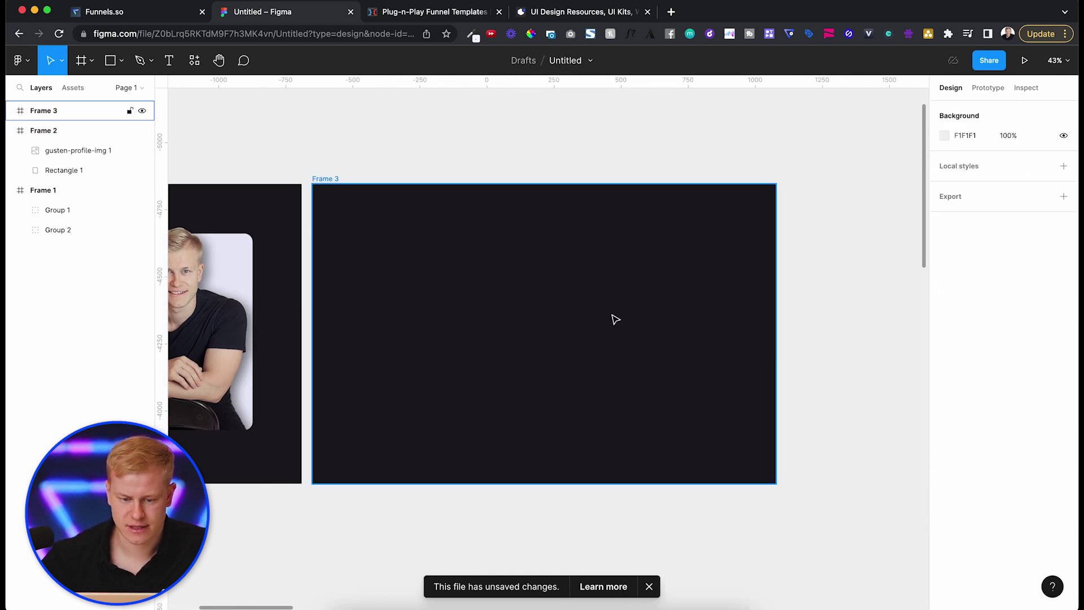
# Delete the accidental Frame 4 duplicate and select Frame 3.
pyautogui.scroll(-5, 616, 319)
pyautogui.hscroll(-5, 615, 317)
pyautogui.click(438, 229)
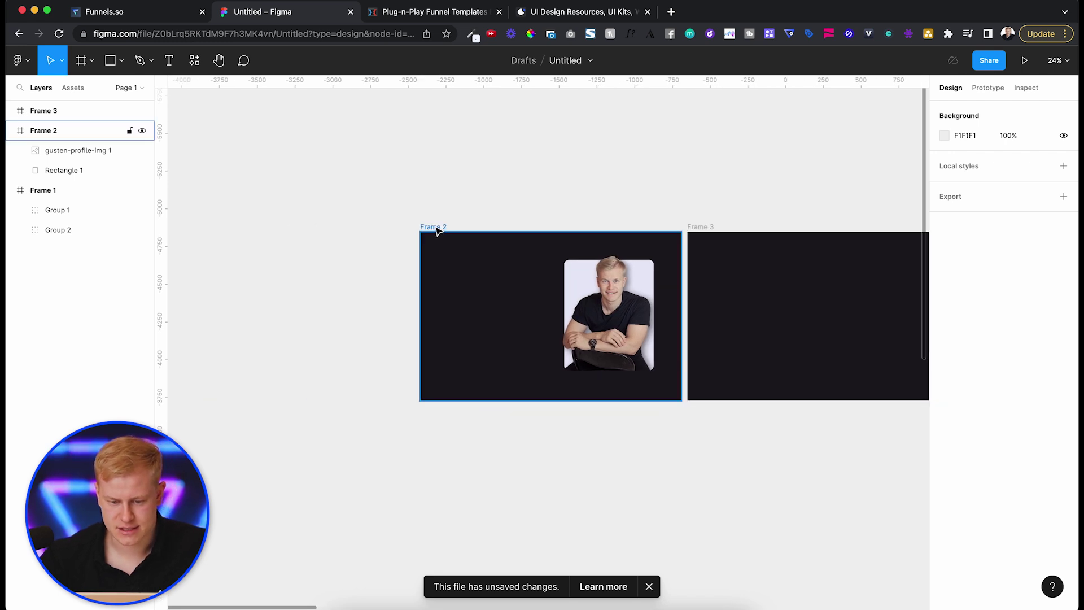
pyautogui.click(438, 229)
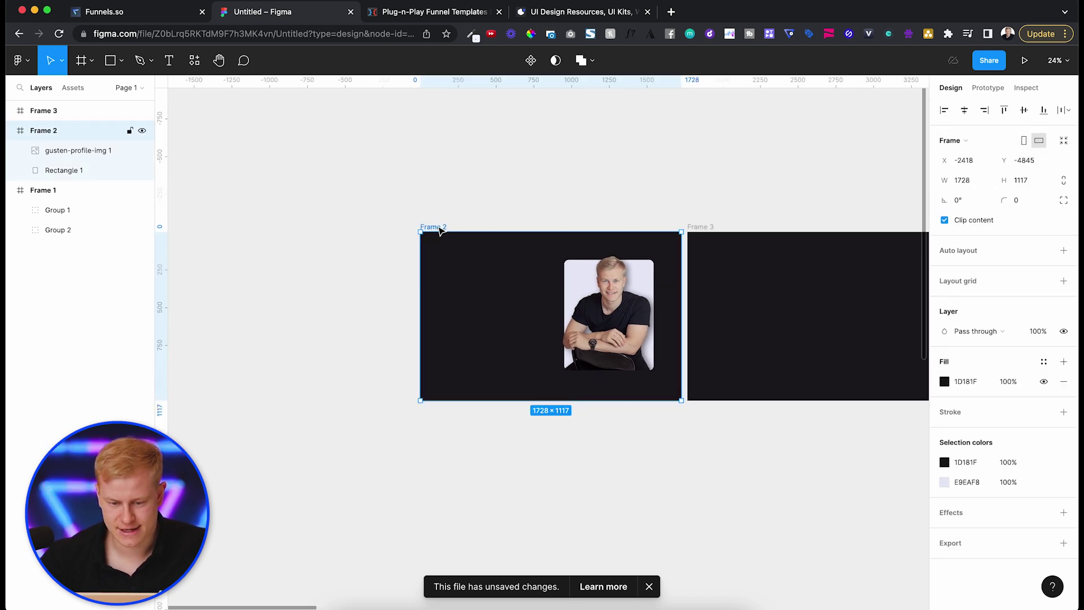
pyautogui.press('super+d')
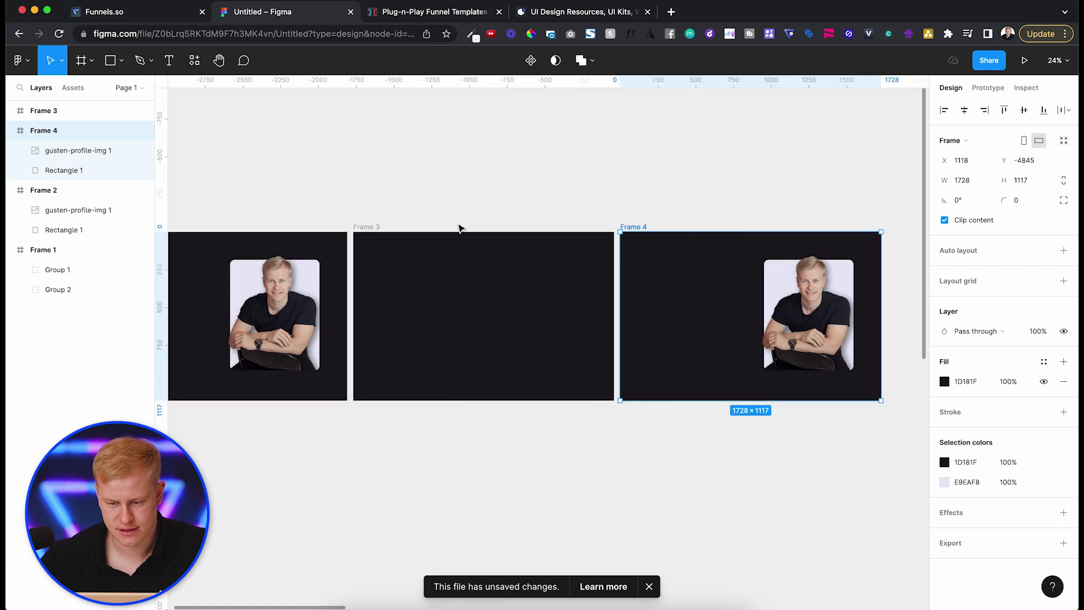
pyautogui.press('Delete')
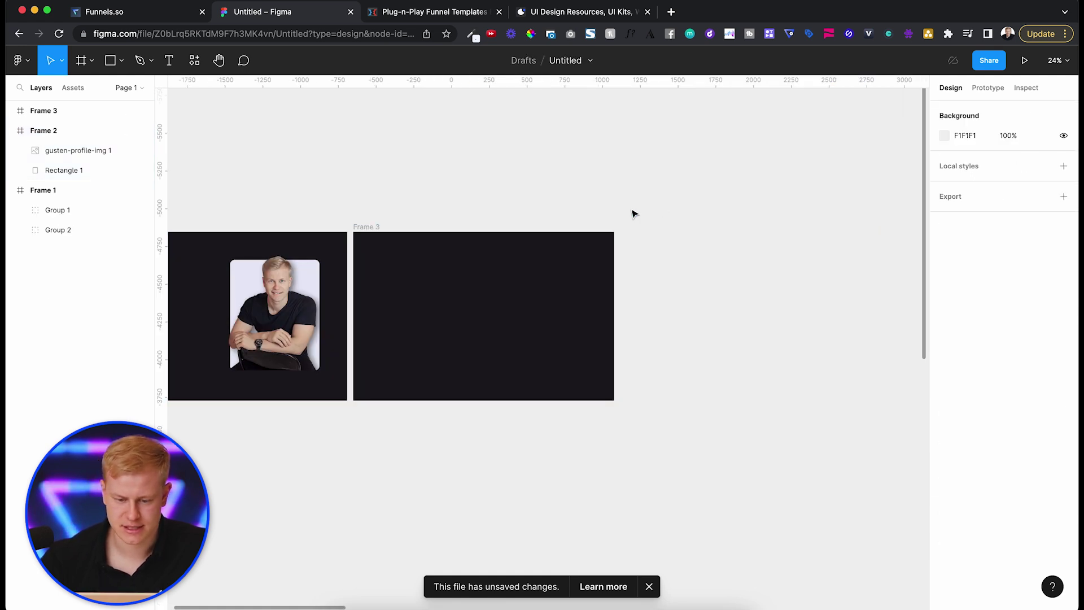
pyautogui.click(446, 269)
pyautogui.scroll(5, 445, 269)
pyautogui.scroll(3, 446, 270)
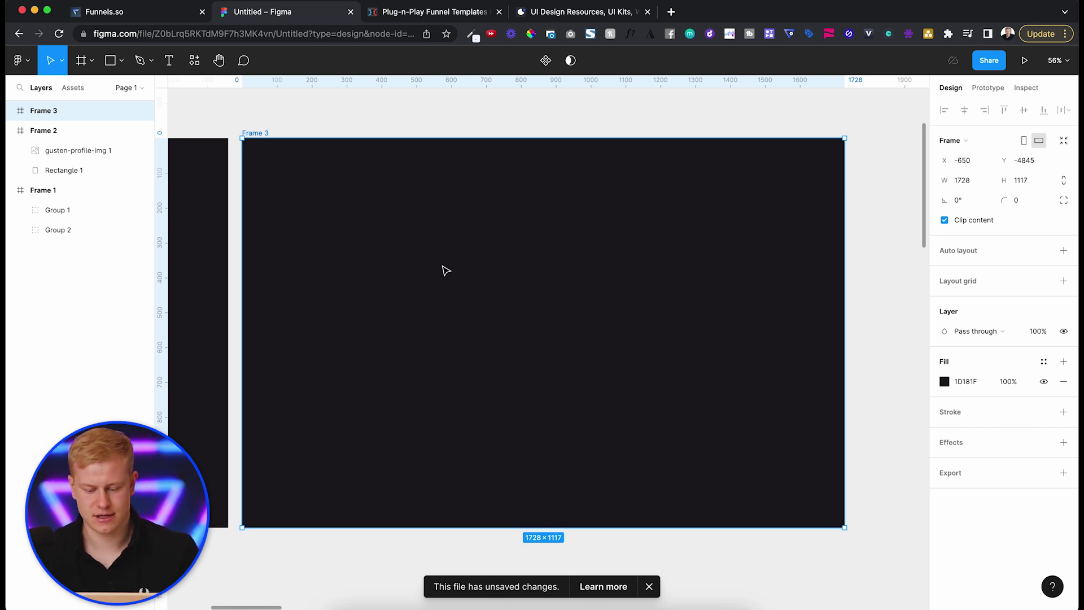
# Draw a circle in Frame 3 and fill it dark purple 2D2630.
pyautogui.press('o')
pyautogui.moveTo(354, 197); pyautogui.dragTo(537, 348)
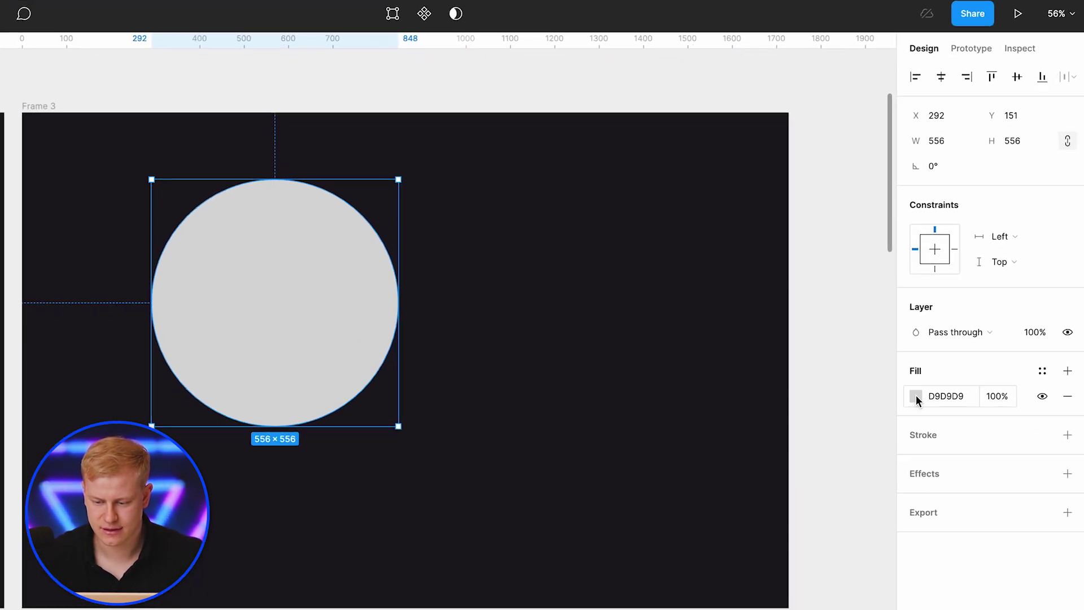
pyautogui.click(916, 397)
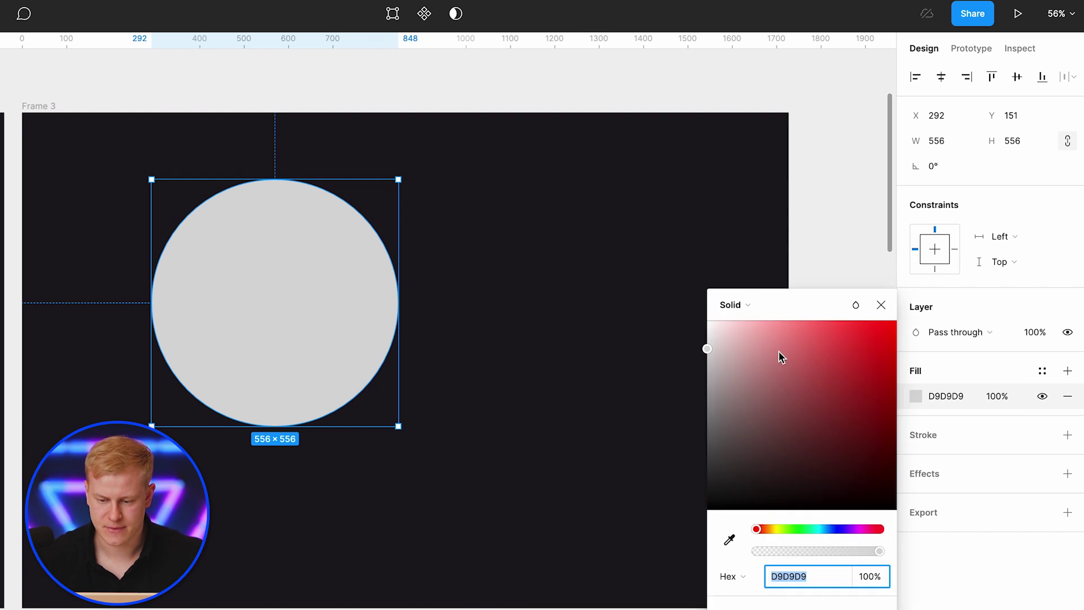
pyautogui.click(729, 540)
pyautogui.click(702, 464)
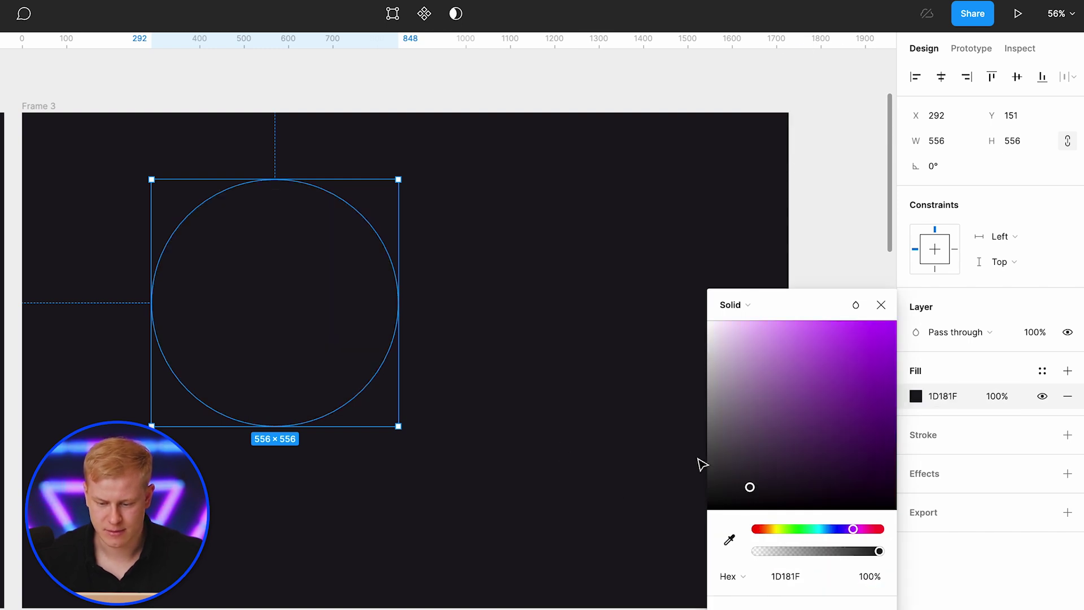
pyautogui.click(746, 479)
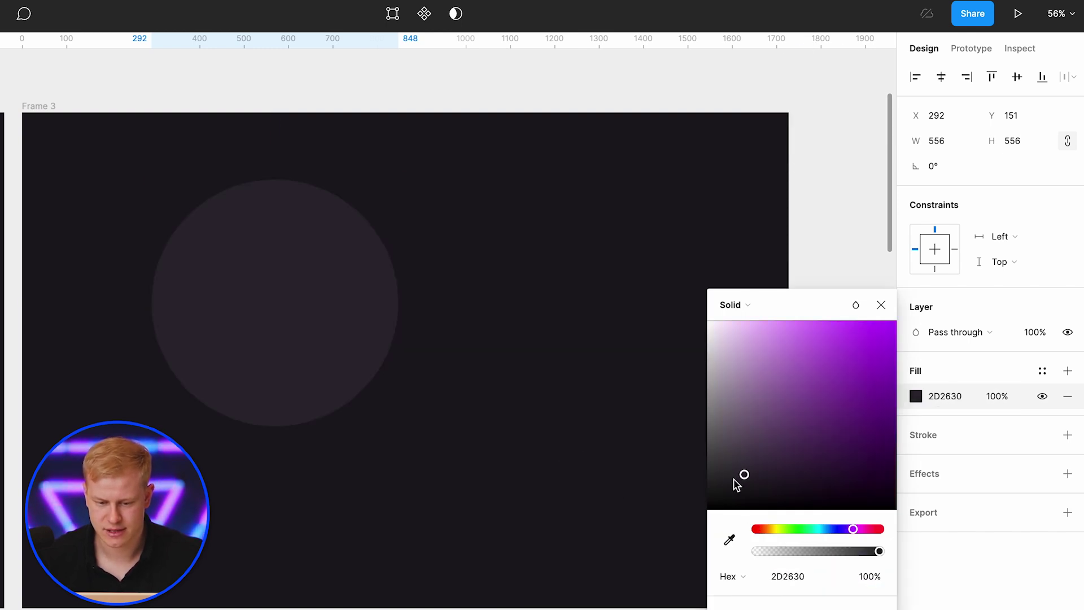
pyautogui.press('Escape')
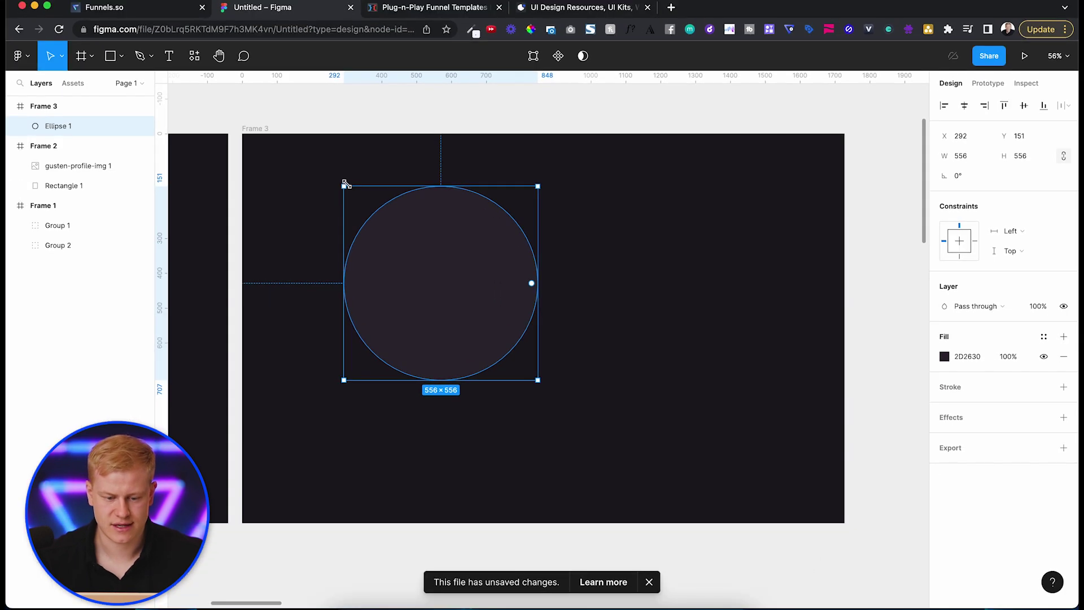
# Enlarge the circle to about 1146×1145 so it overhangs Frame 3's top edge.
pyautogui.moveTo(344, 185); pyautogui.dragTo(223, 125)
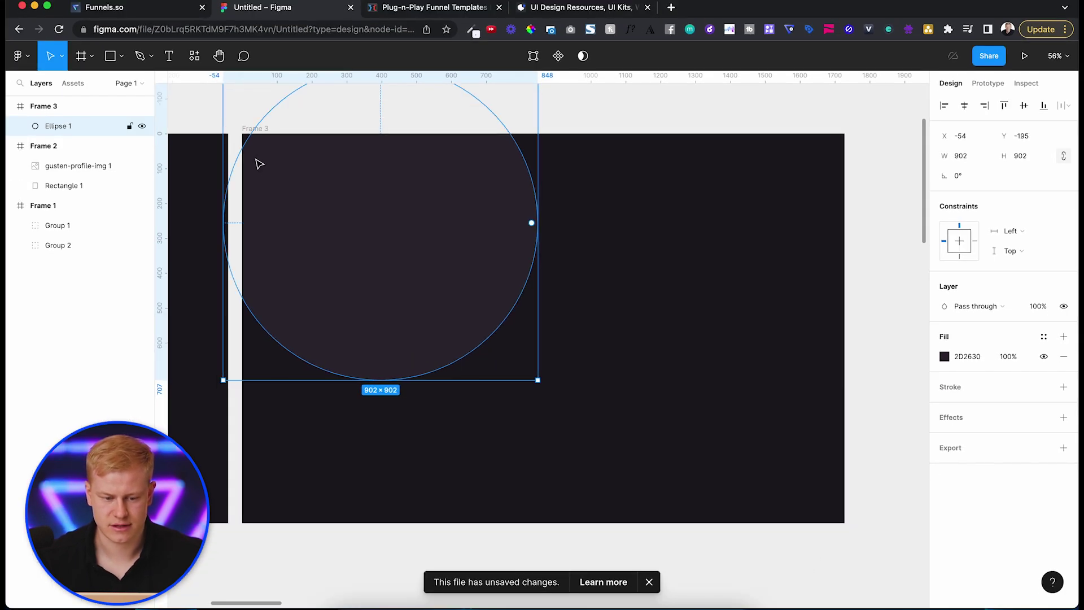
pyautogui.moveTo(444, 272); pyautogui.dragTo(600, 250)
pyautogui.moveTo(562, 314); pyautogui.dragTo(565, 265)
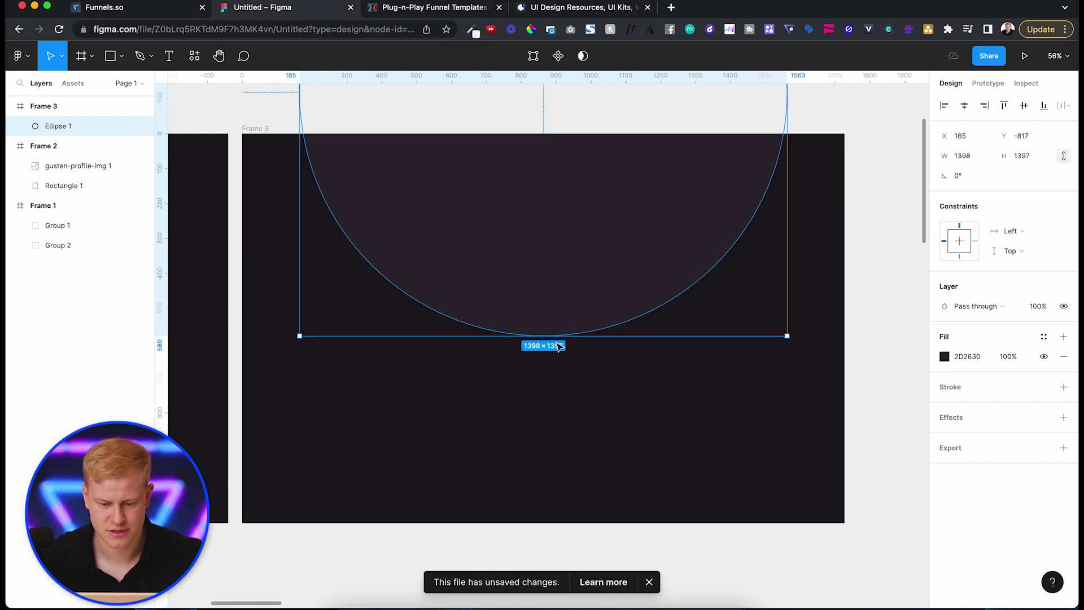
pyautogui.moveTo(562, 336); pyautogui.dragTo(570, 315)
pyautogui.moveTo(545, 442); pyautogui.dragTo(571, 296)
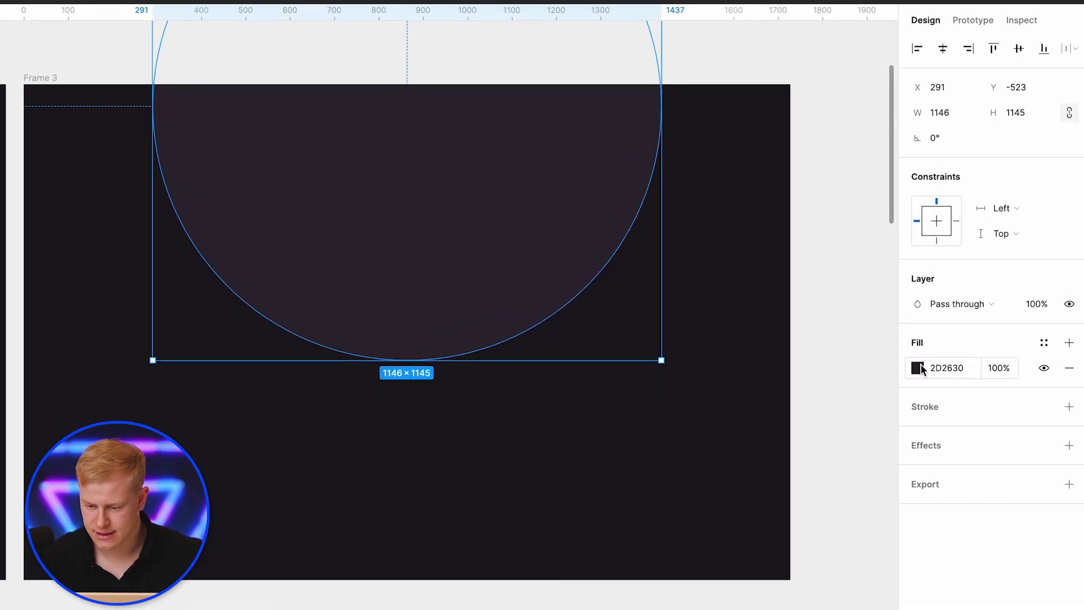
# Change the circle's fill to a linear gradient angled across it.
pyautogui.click(918, 369)
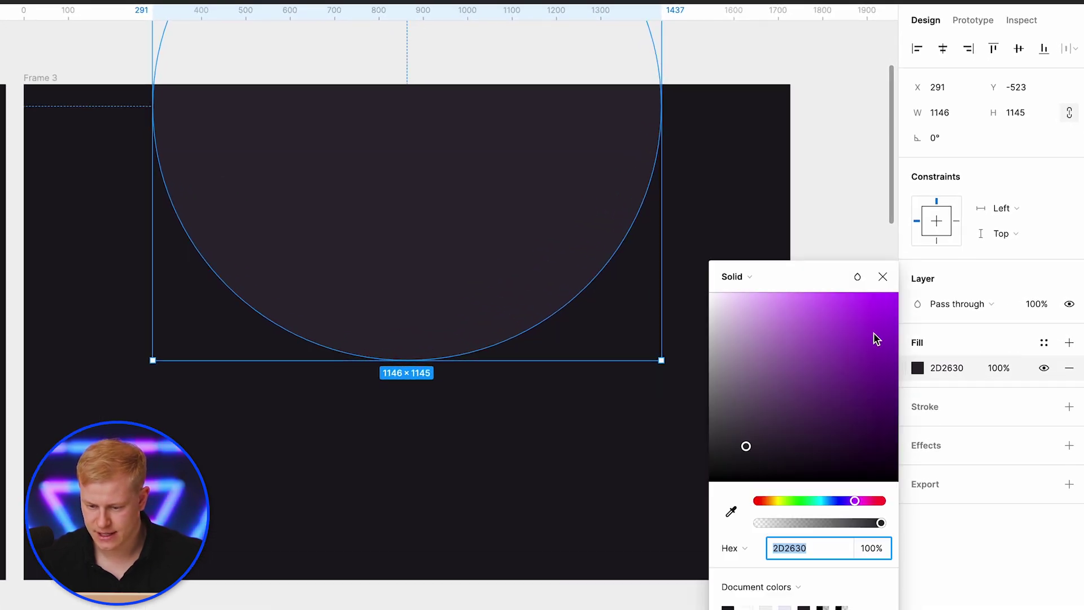
pyautogui.click(749, 278)
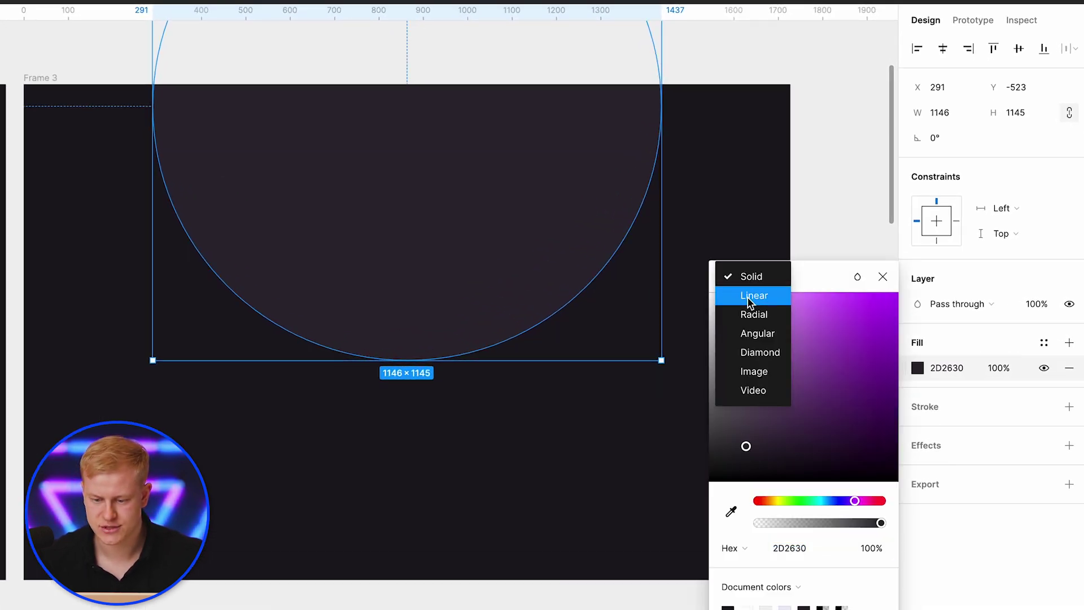
pyautogui.click(751, 314)
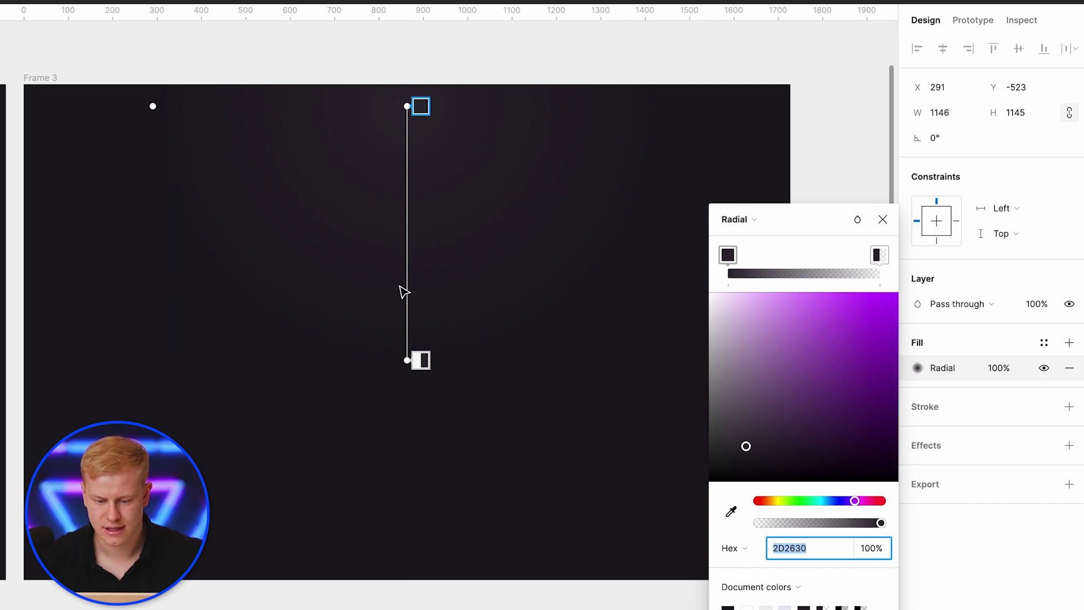
pyautogui.click(417, 196)
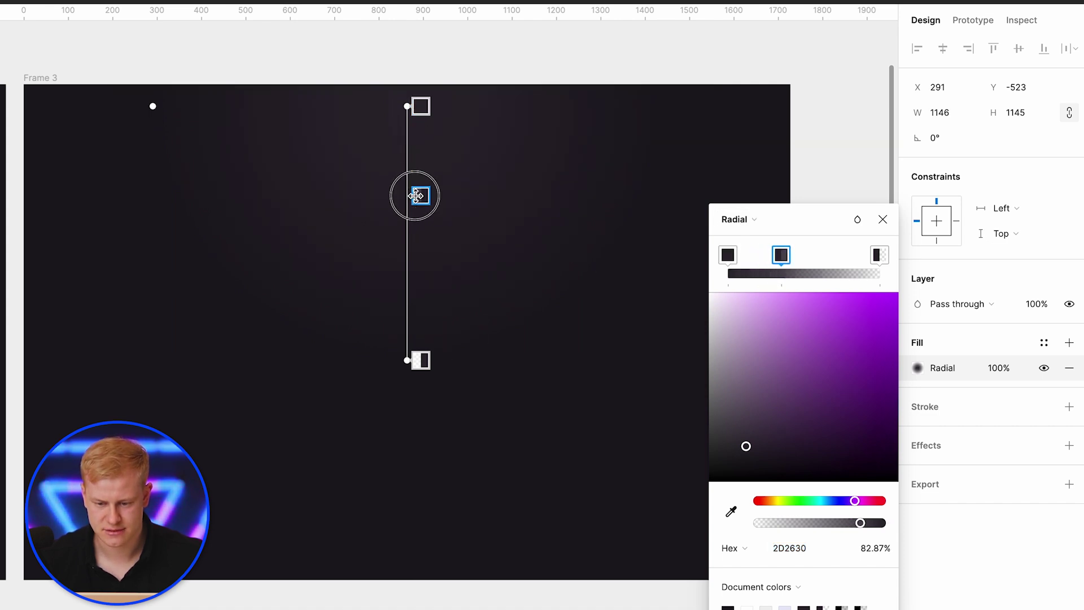
pyautogui.moveTo(416, 195); pyautogui.dragTo(464, 221)
pyautogui.press('Delete')
pyautogui.press('Delete')
pyautogui.click(755, 221)
pyautogui.click(756, 237)
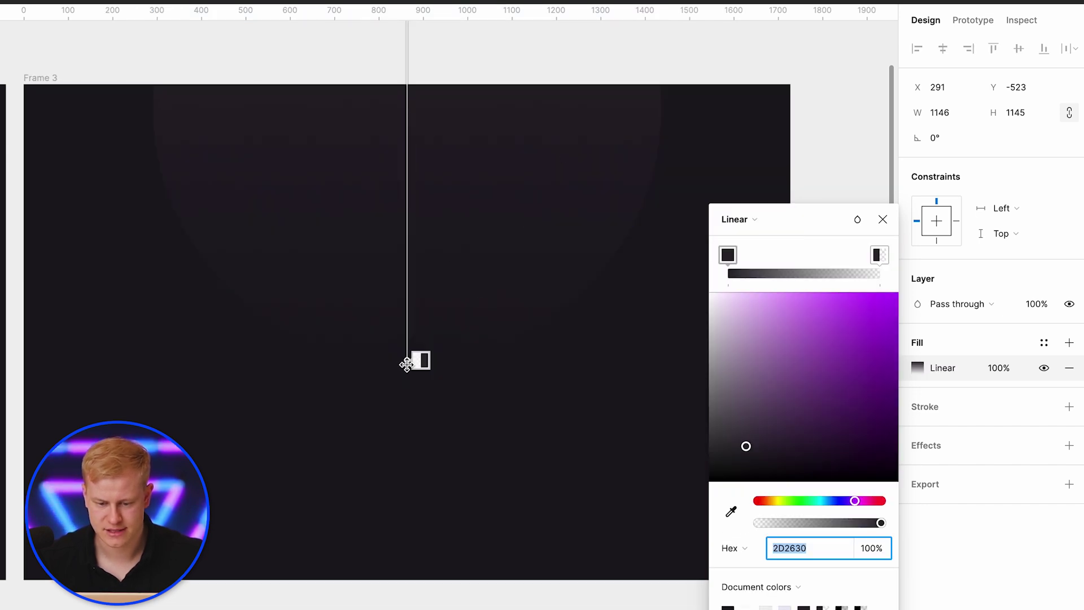
pyautogui.moveTo(406, 365); pyautogui.dragTo(600, 230)
pyautogui.scroll(-5, 564, 257)
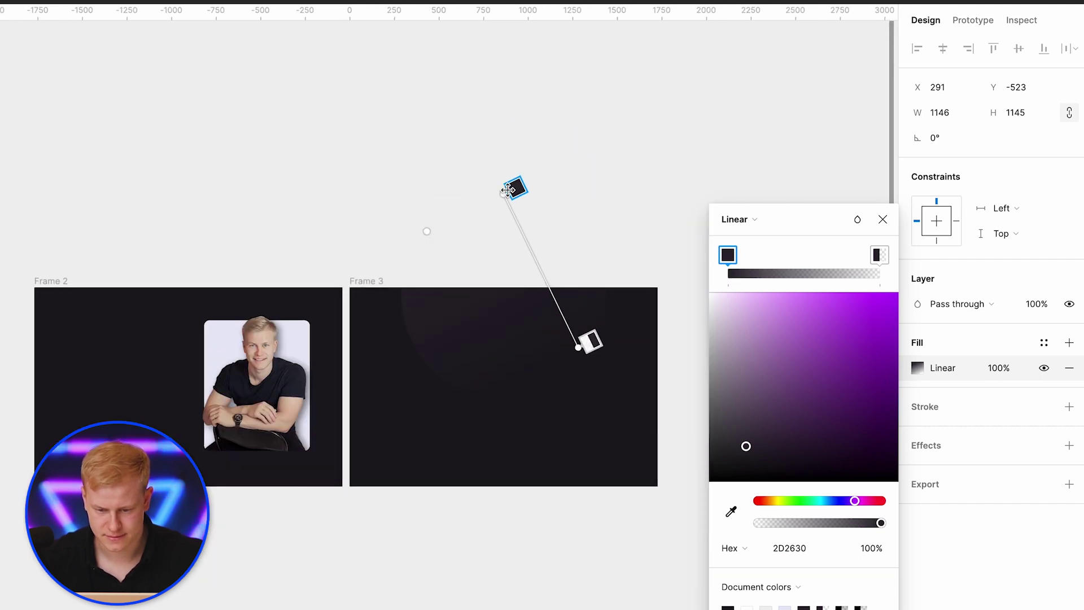
pyautogui.moveTo(506, 191); pyautogui.dragTo(417, 220)
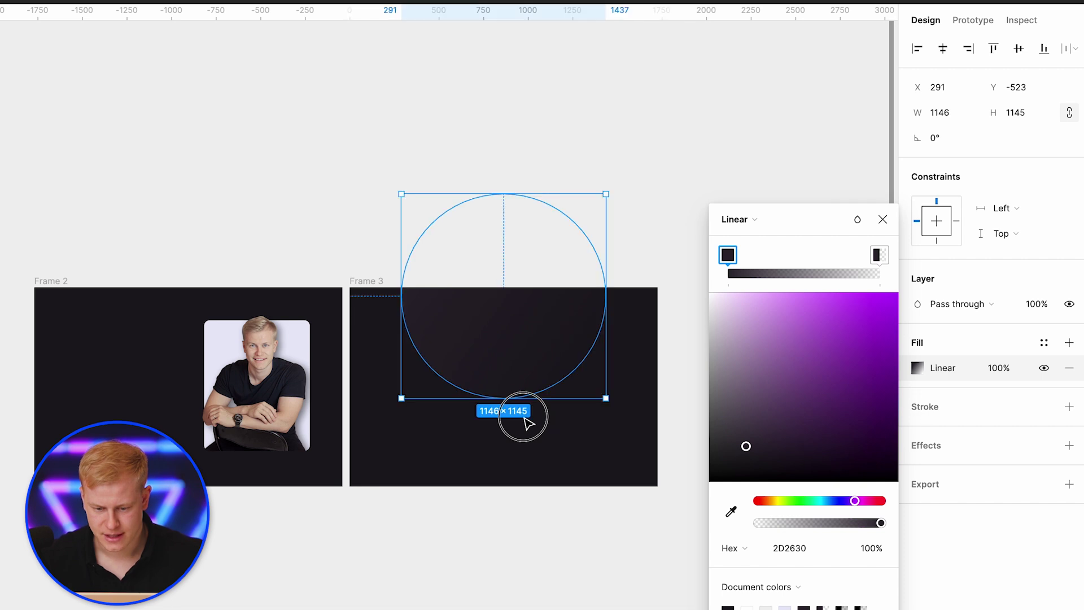
pyautogui.click(528, 424)
# Move the circle over Frame 3's top-left corner and shrink it to 950×949.
pyautogui.click(523, 305)
pyautogui.scroll(-2, 523, 305)
pyautogui.scroll(3, 523, 305)
pyautogui.scroll(-2, 525, 282)
pyautogui.click(530, 249)
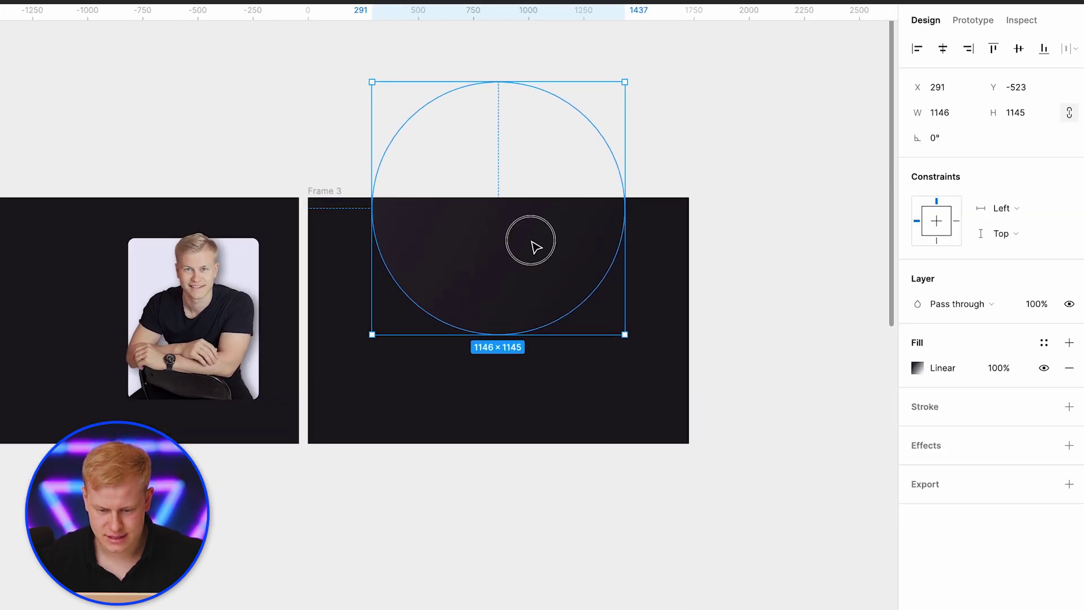
pyautogui.moveTo(534, 255); pyautogui.dragTo(407, 275)
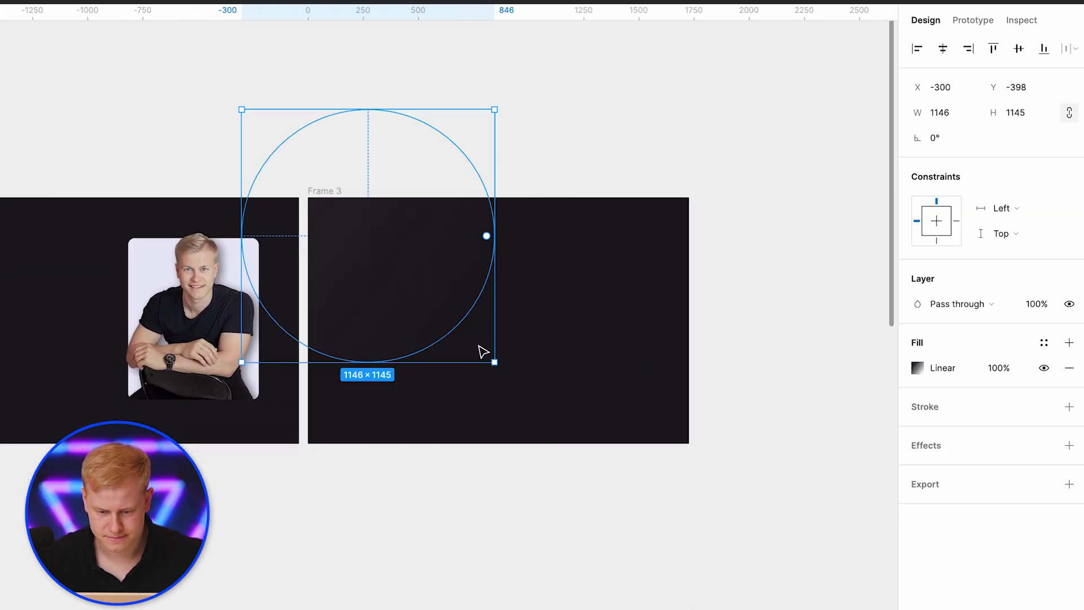
pyautogui.moveTo(493, 360); pyautogui.dragTo(452, 318)
# Lighten the gradient's starting colour to 3D3541.
pyautogui.click(918, 368)
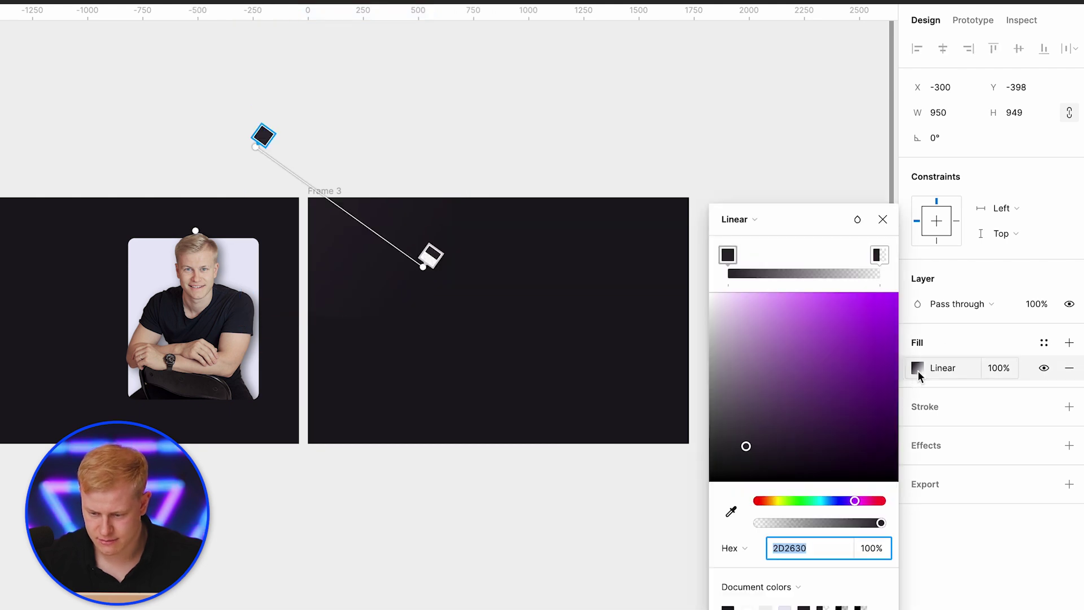
pyautogui.click(728, 255)
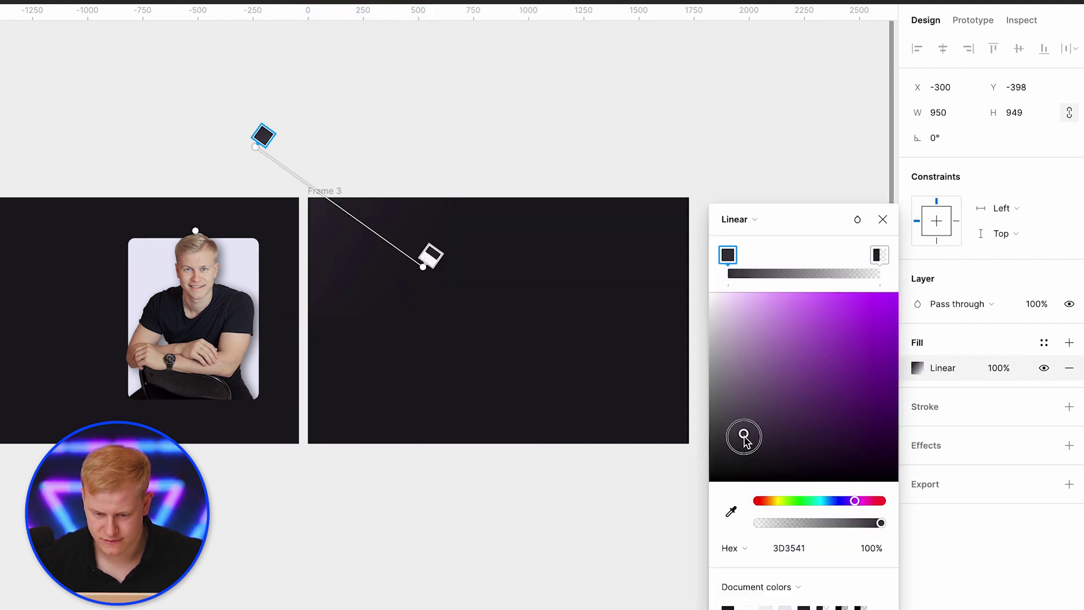
pyautogui.moveTo(744, 437); pyautogui.dragTo(738, 415)
# Move the gradient circle into Frame 3's middle and flip it horizontally and vertically.
pyautogui.click(476, 394)
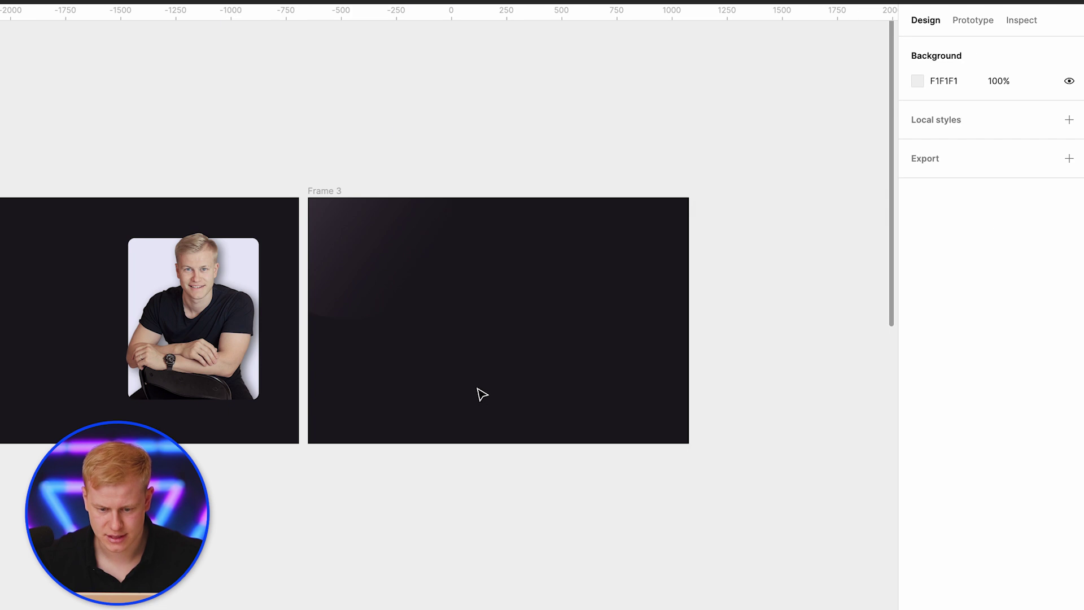
pyautogui.click(344, 249)
pyautogui.moveTo(351, 144); pyautogui.dragTo(530, 235)
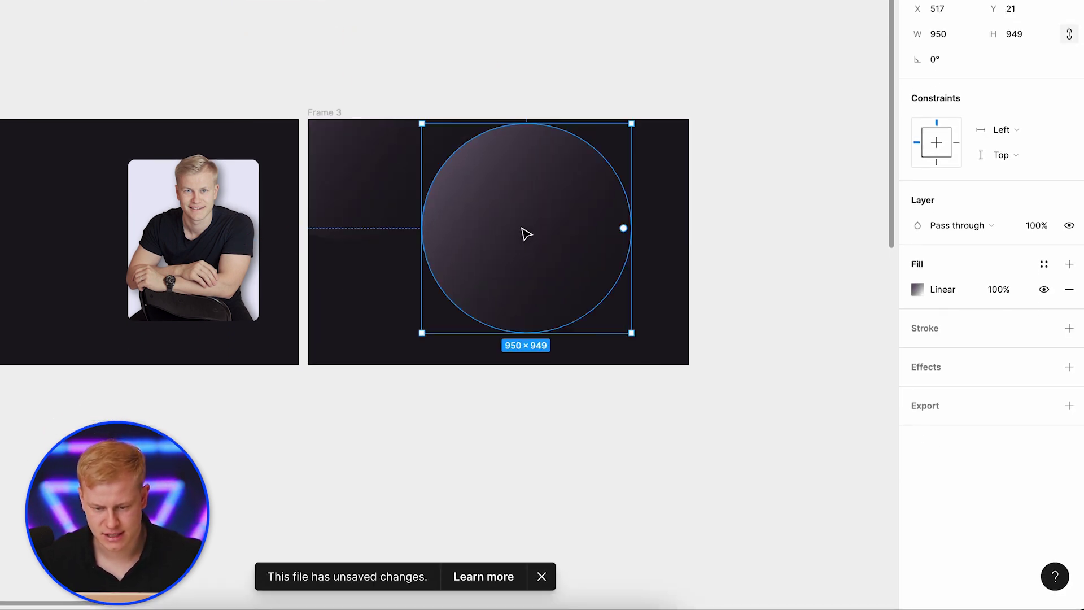
pyautogui.rightClick(521, 227)
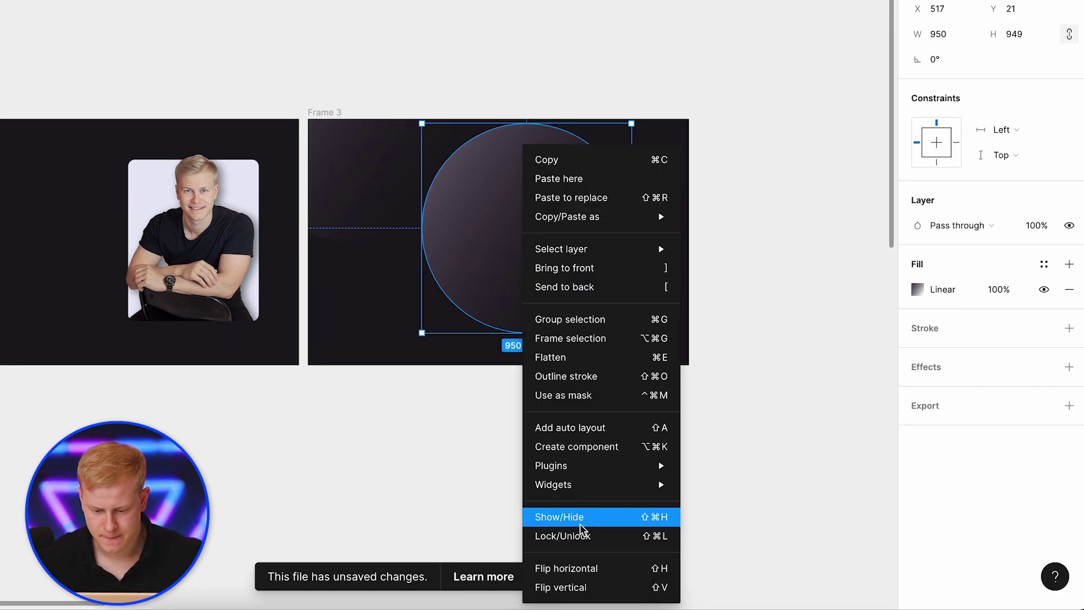
pyautogui.click(579, 568)
pyautogui.rightClick(527, 264)
pyautogui.click(570, 587)
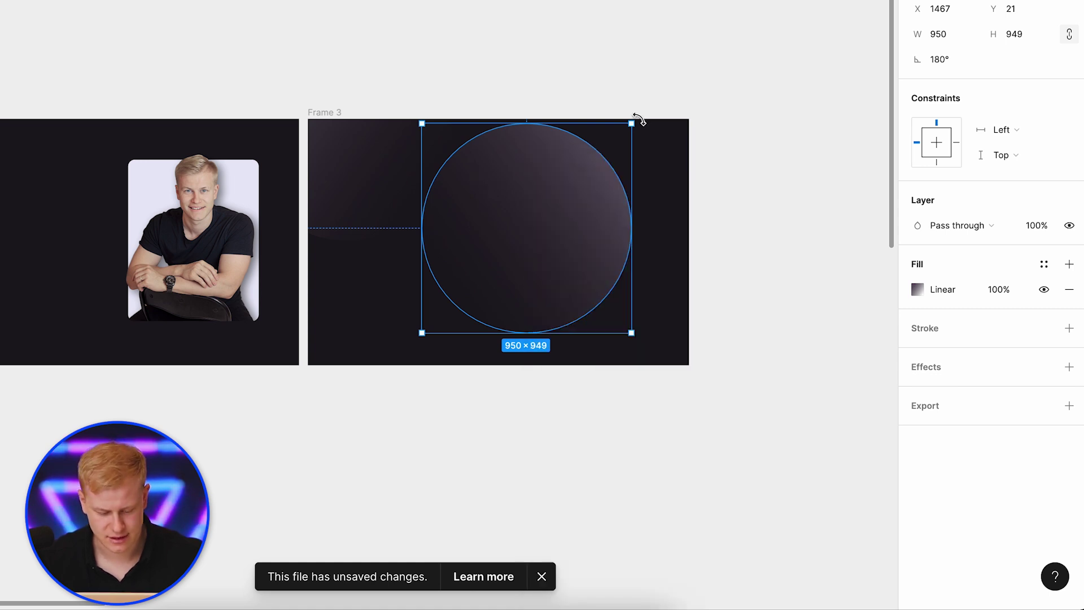
# Rotate the flipped circle and settle it as a glow at Frame 3's bottom right.
pyautogui.moveTo(635, 117); pyautogui.dragTo(650, 256)
pyautogui.moveTo(494, 207); pyautogui.dragTo(618, 272)
pyautogui.moveTo(693, 160); pyautogui.dragTo(757, 159)
pyautogui.moveTo(668, 310); pyautogui.dragTo(650, 311)
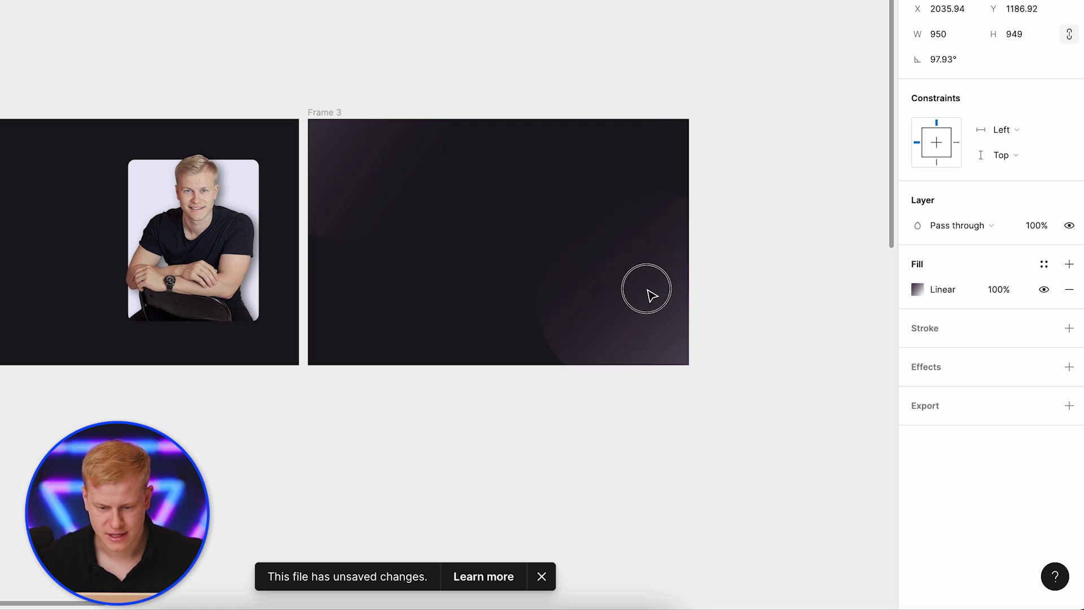
pyautogui.moveTo(612, 278); pyautogui.dragTo(560, 220)
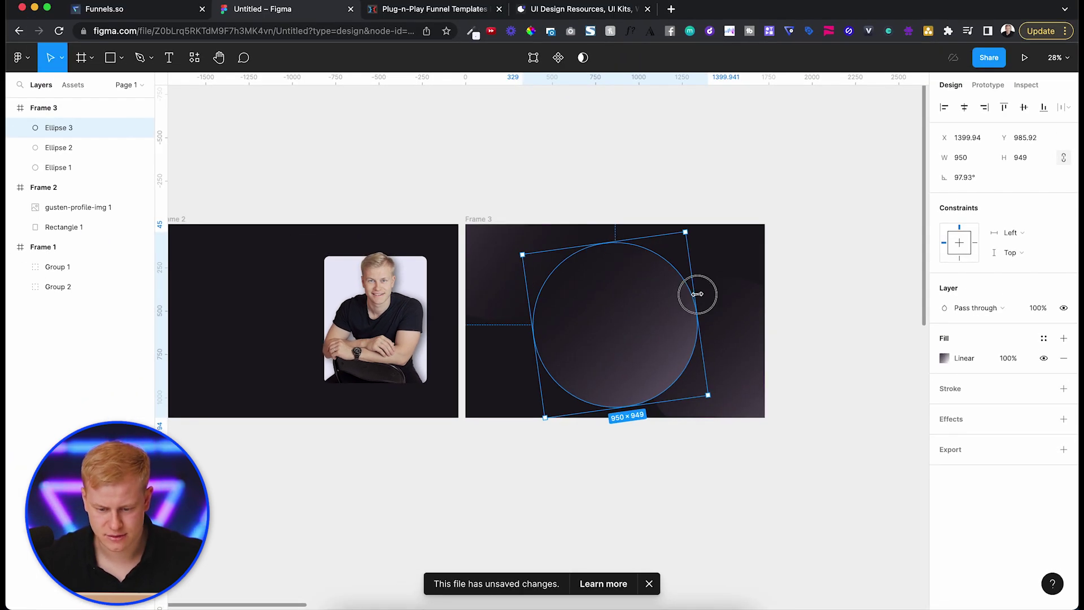
# Add a small gradient dot at the right edge and copy the portrait into Frame 3.
pyautogui.moveTo(696, 294); pyautogui.dragTo(734, 322)
pyautogui.click(629, 367)
pyautogui.click(394, 316)
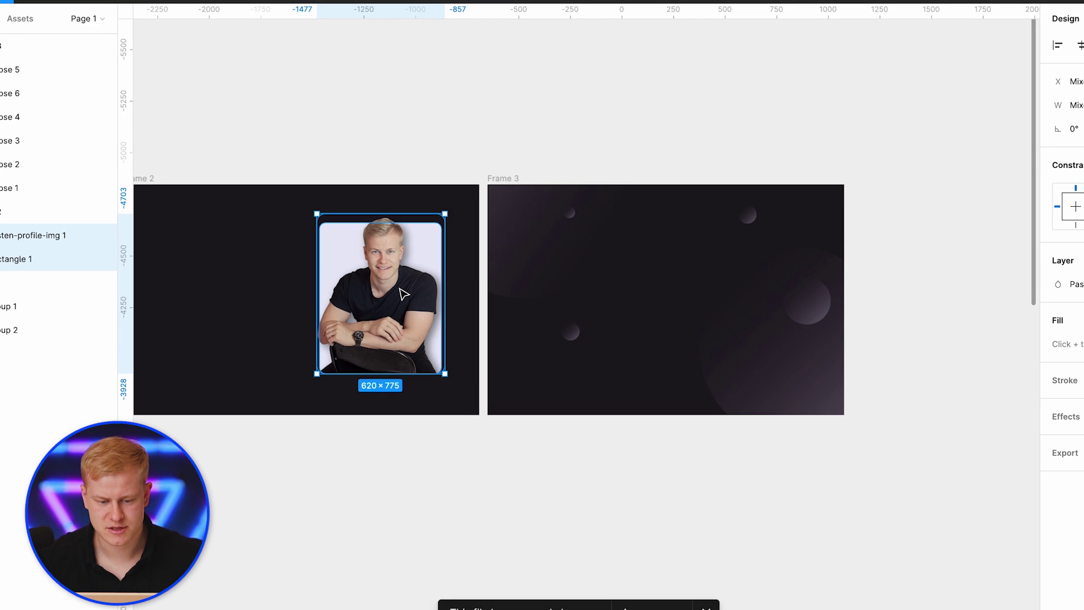
pyautogui.moveTo(403, 293); pyautogui.dragTo(807, 296)
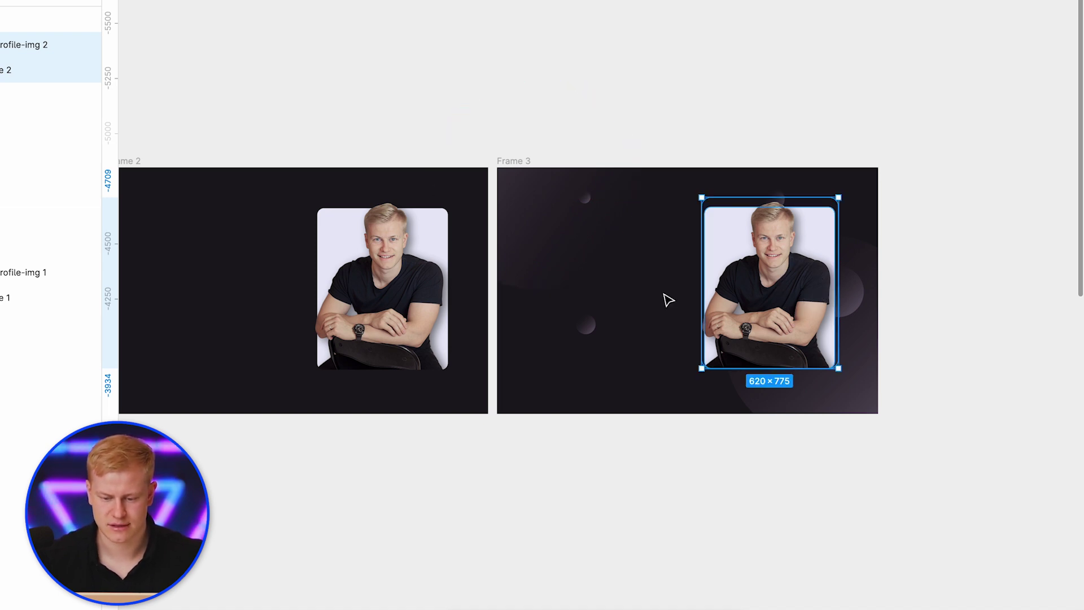
# Delete the portrait copy from Frame 3 and duplicate Frame 3 as Frame 4.
pyautogui.press('Delete')
pyautogui.click(512, 161)
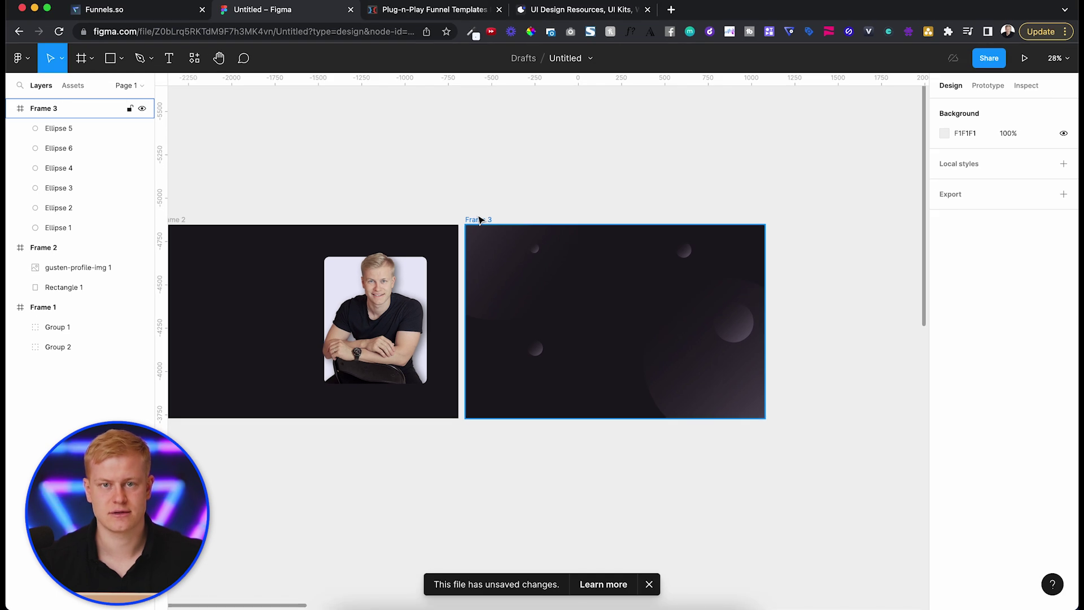
pyautogui.click(479, 220)
pyautogui.press('super+d')
pyautogui.hscroll(5, 477, 218)
# Give all six circles in Frame 4 a 500 layer blur.
pyautogui.moveTo(559, 340); pyautogui.dragTo(836, 168)
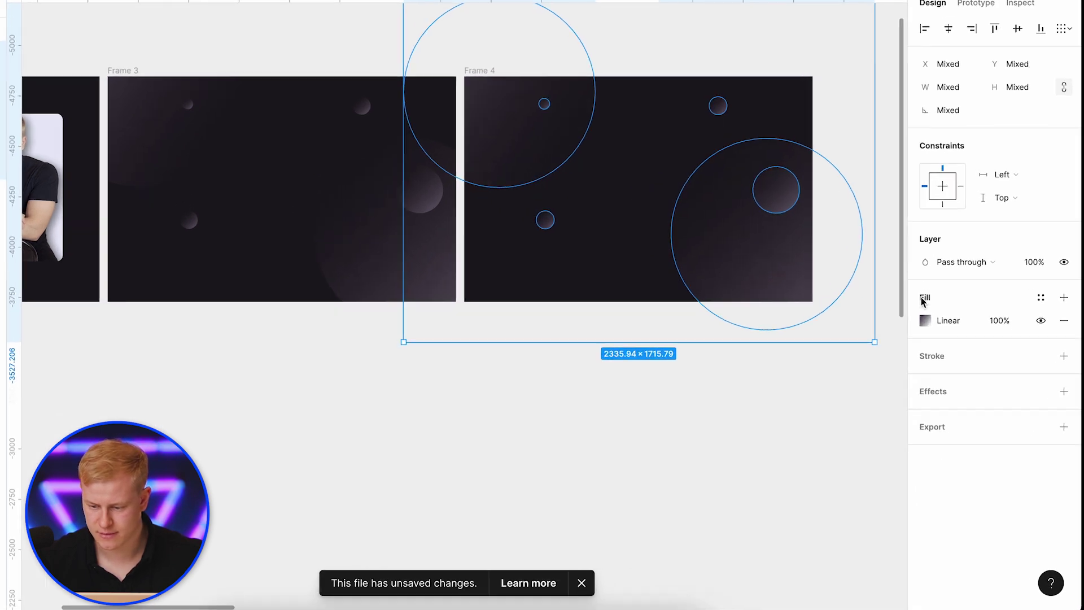
pyautogui.click(970, 416)
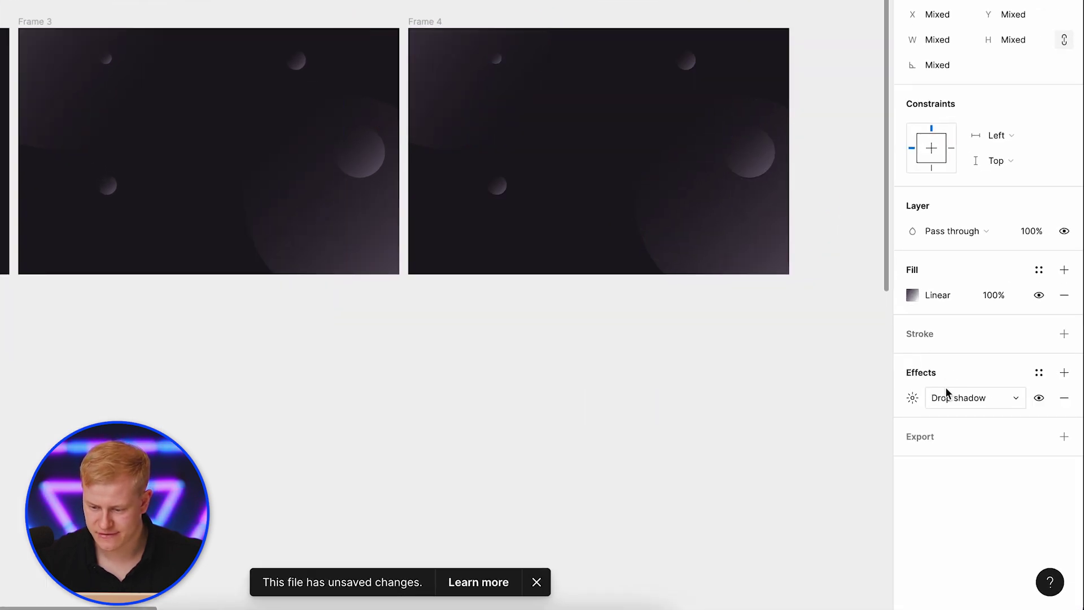
pyautogui.click(949, 396)
pyautogui.click(949, 417)
pyautogui.click(911, 400)
pyautogui.write('500')
pyautogui.press('Return')
pyautogui.scroll(3, 573, 166)
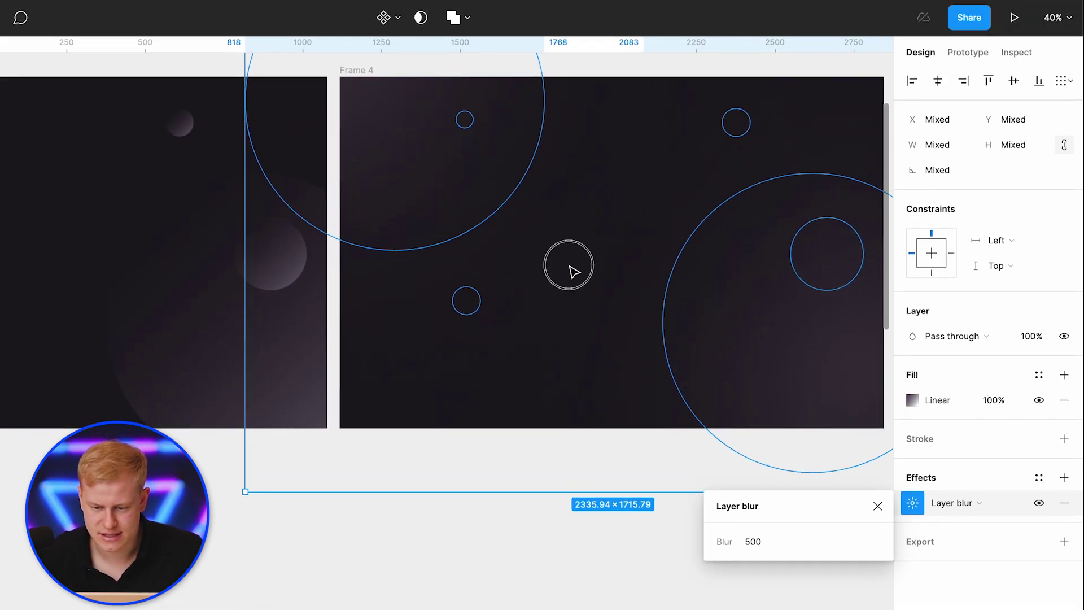
pyautogui.click(573, 166)
pyautogui.hscroll(1, 574, 272)
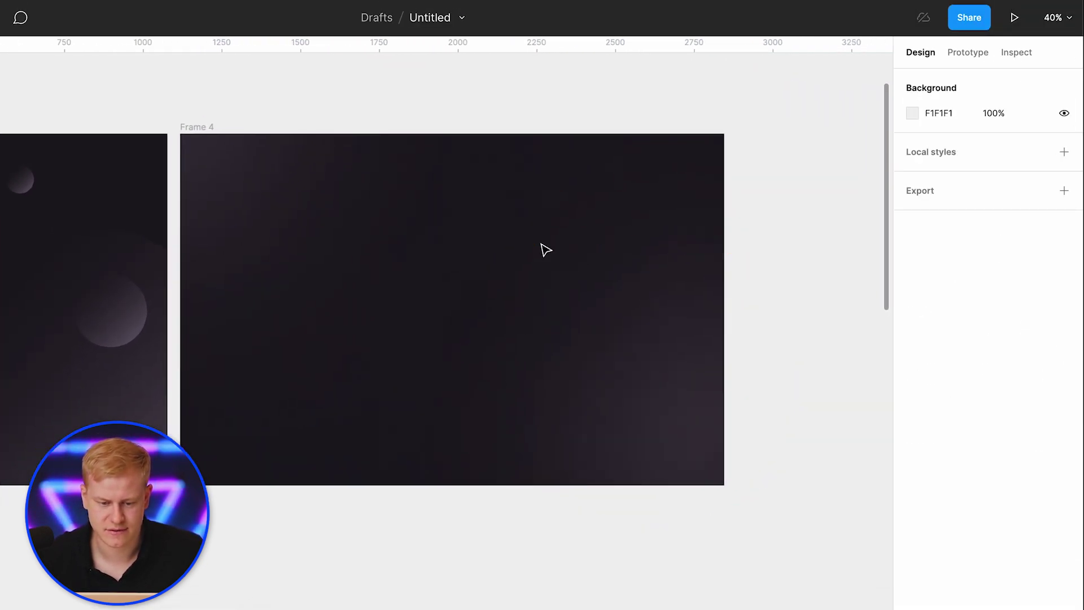
# Draw three circles in Frame 4 and enlarge them to 170 each.
pyautogui.press('o')
pyautogui.moveTo(420, 177)
pyautogui.mouseDown()
pyautogui.moveTo(465, 223)
pyautogui.moveTo(339, 310)
pyautogui.moveTo(302, 350)
pyautogui.moveTo(563, 411)
pyautogui.mouseUp()
pyautogui.keyDown('shift'); pyautogui.click(300, 341); pyautogui.keyUp('shift')
pyautogui.keyDown('shift'); pyautogui.click(443, 200); pyautogui.keyUp('shift')
pyautogui.moveTo(584, 233); pyautogui.dragTo(637, 231)
# Fill the three circles with a light green linear gradient.
pyautogui.click(913, 400)
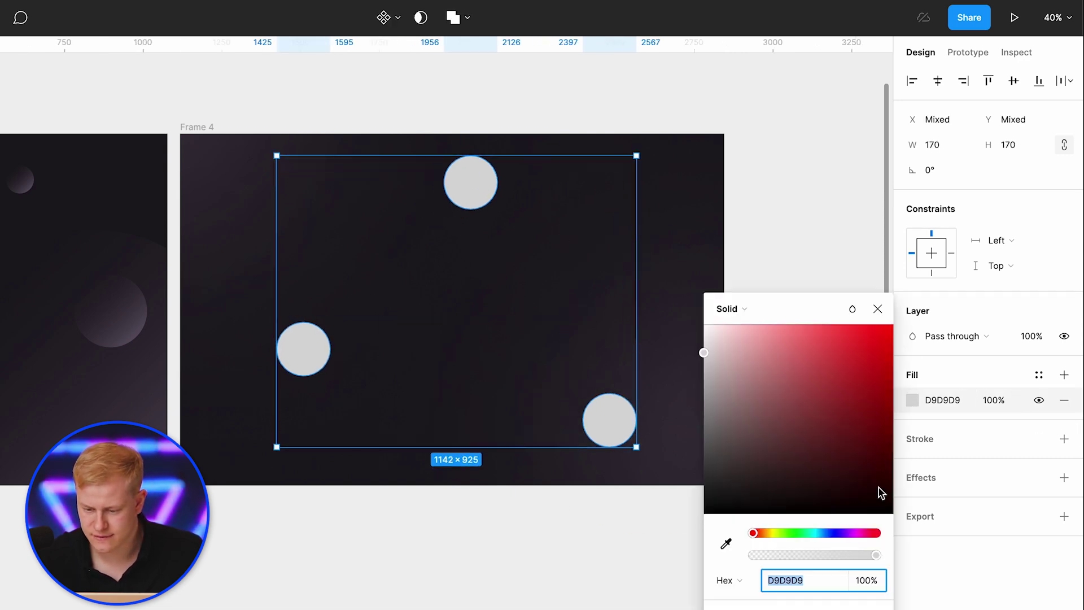
pyautogui.click(790, 533)
pyautogui.moveTo(789, 511); pyautogui.dragTo(890, 309)
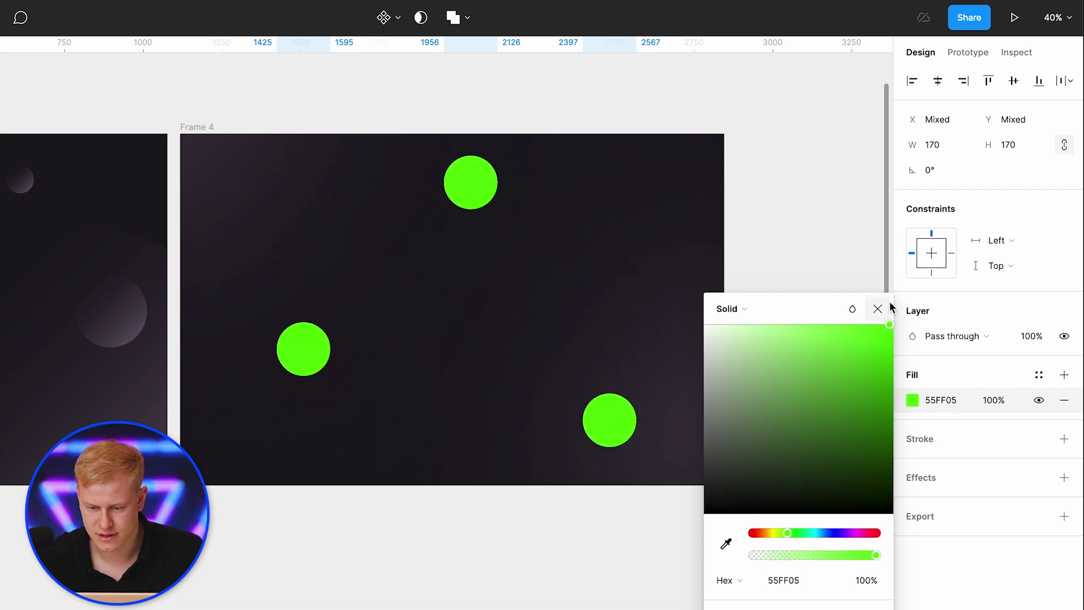
pyautogui.moveTo(804, 452); pyautogui.dragTo(815, 353)
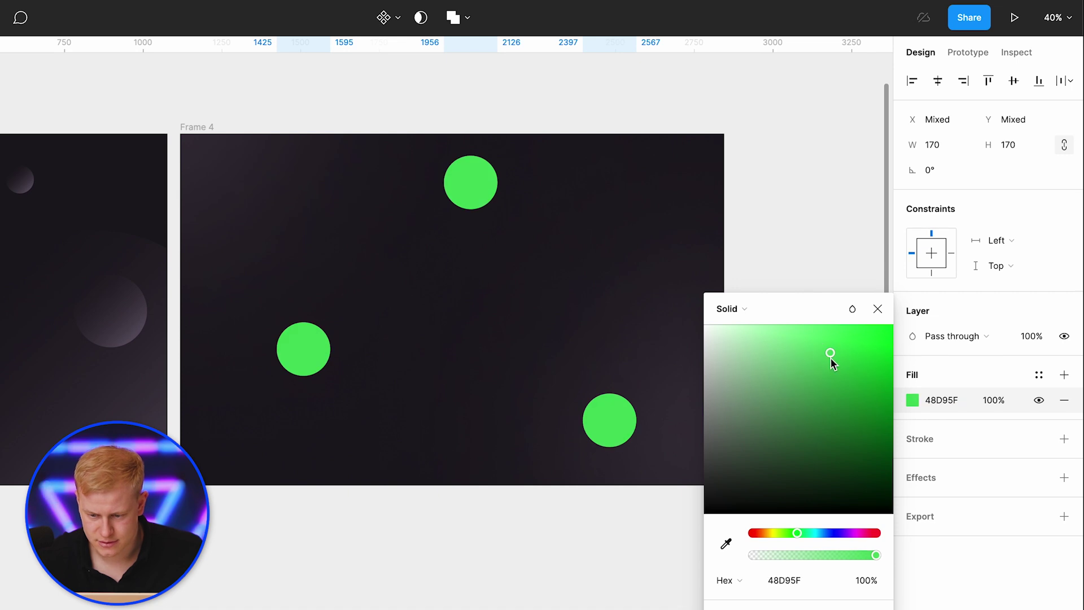
pyautogui.click(759, 315)
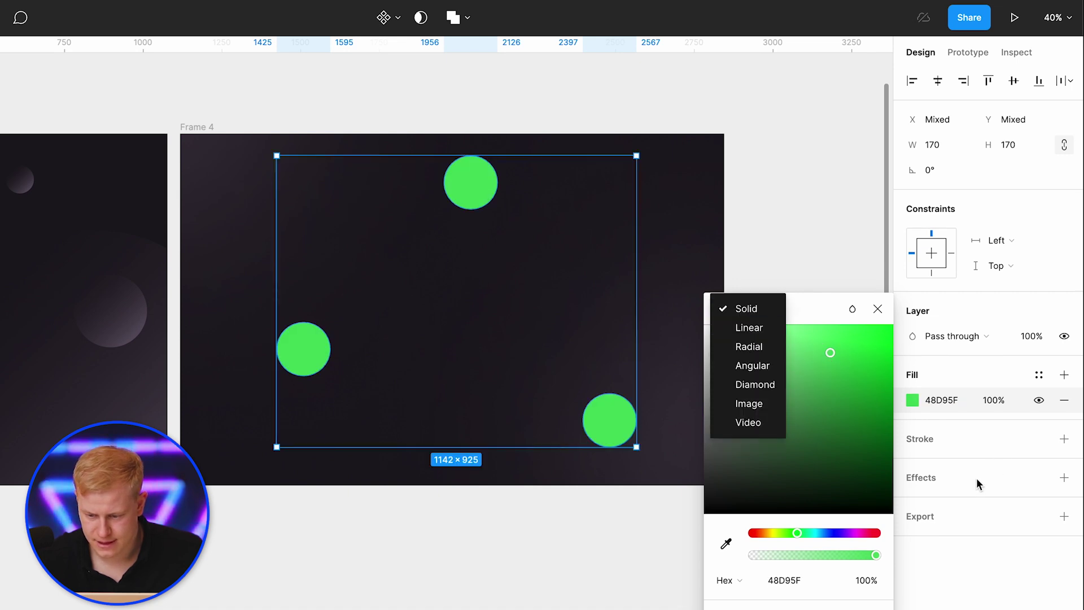
pyautogui.click(758, 328)
pyautogui.click(976, 486)
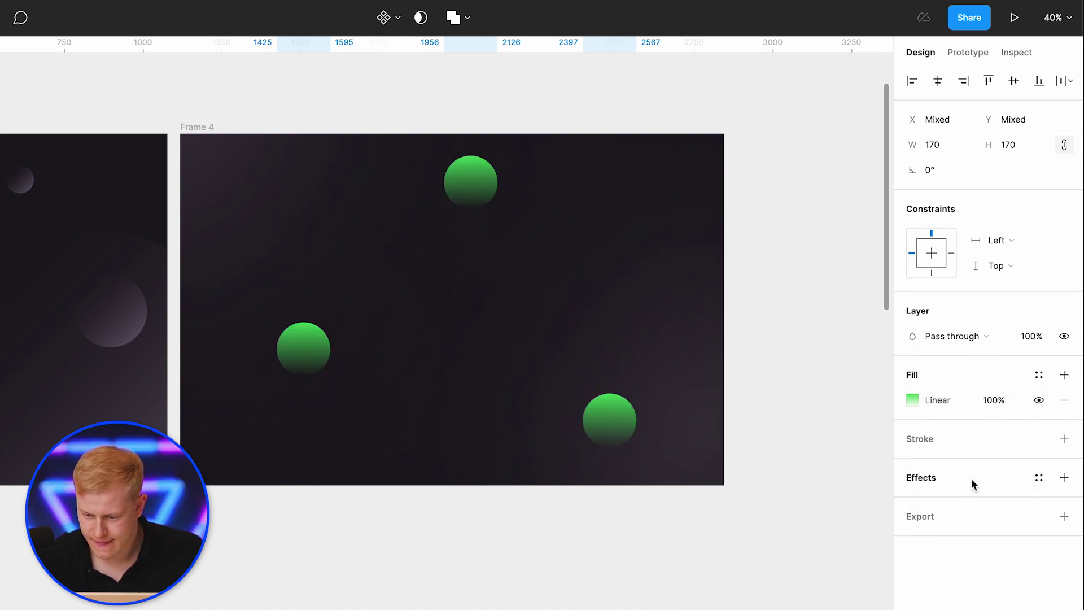
# Add a layer blur to the green circles, settling on 300.
pyautogui.click(974, 487)
pyautogui.click(974, 501)
pyautogui.click(972, 523)
pyautogui.click(905, 502)
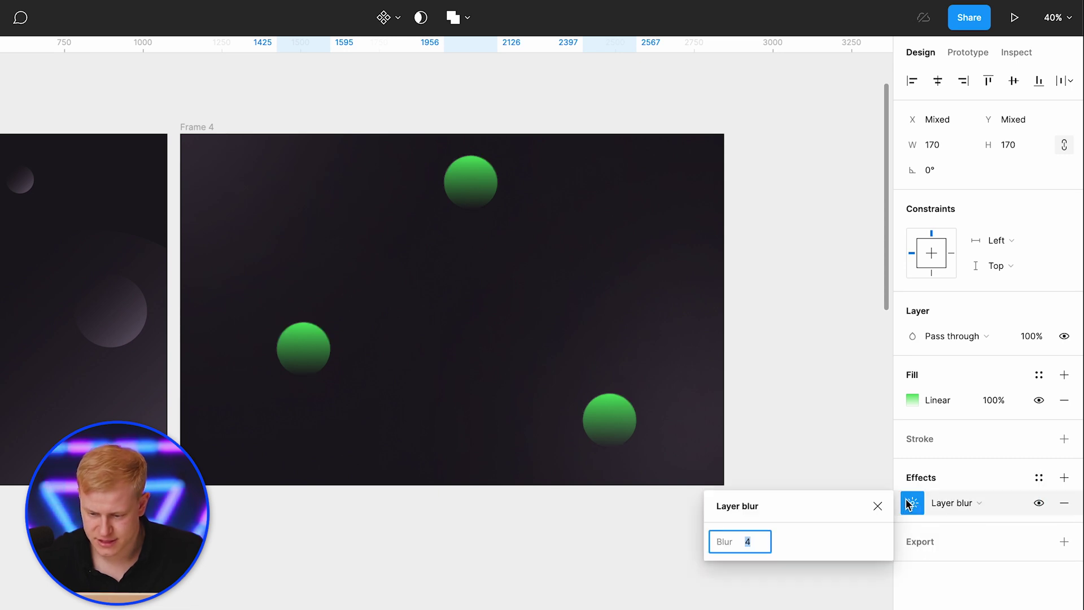
pyautogui.write('500')
pyautogui.press('Return')
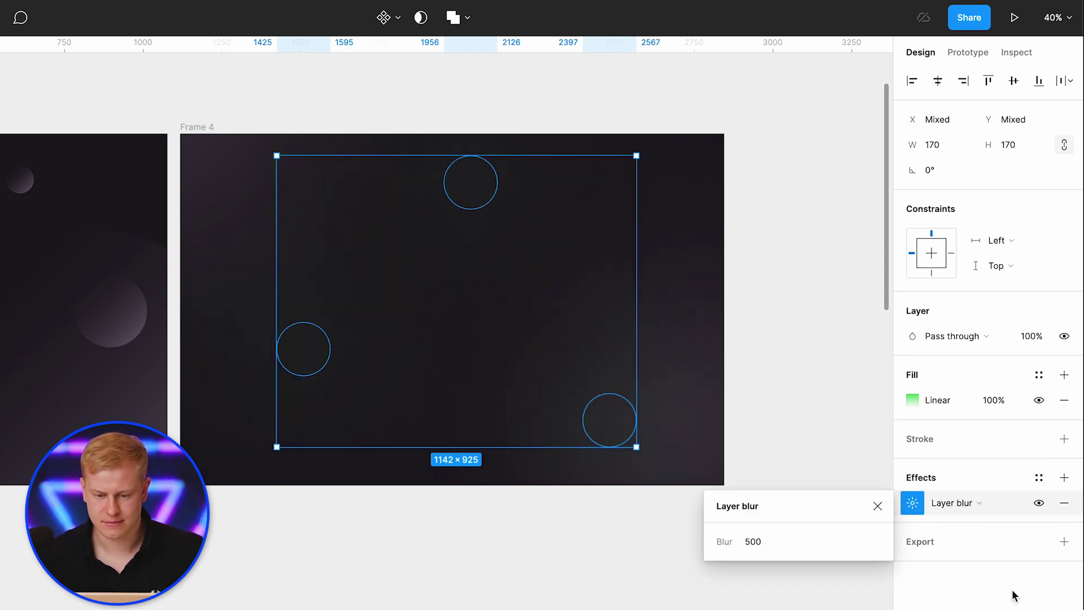
pyautogui.write('300')
pyautogui.press('Return')
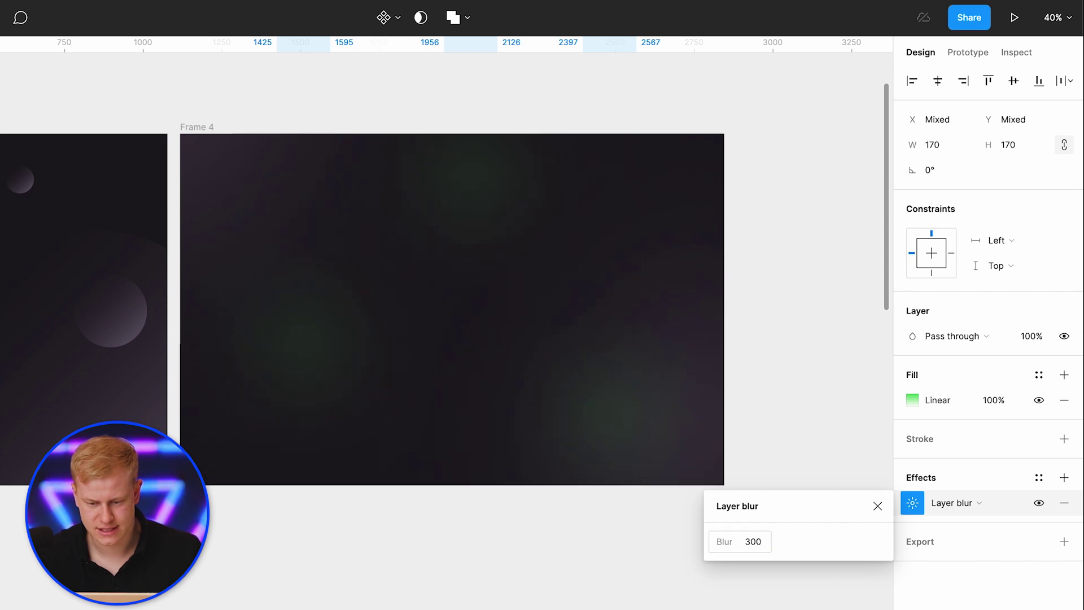
pyautogui.click(327, 388)
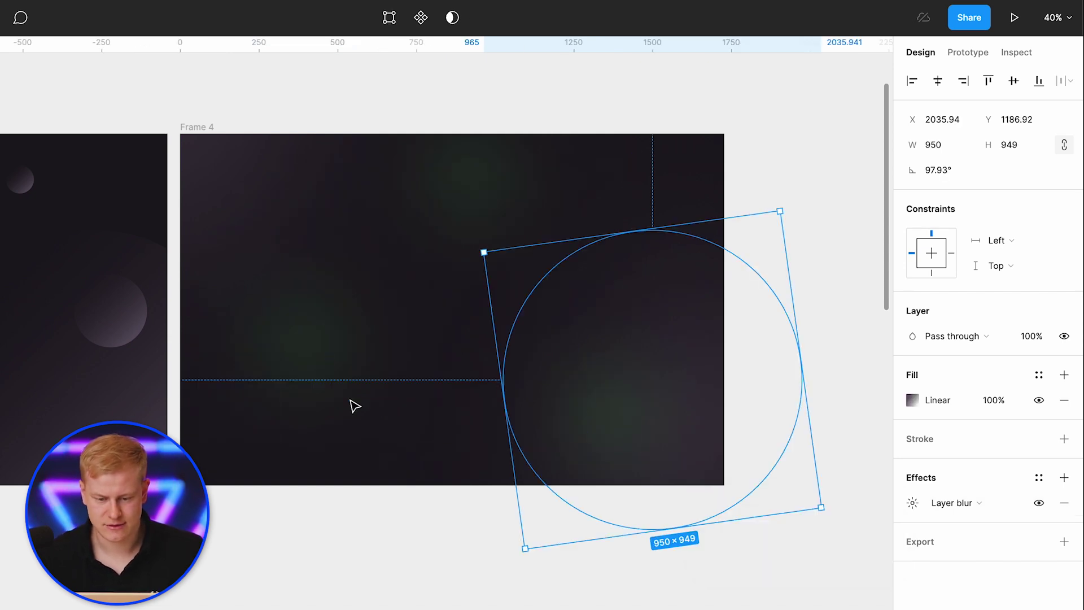
# Enlarge and reposition the green circles around Frame 4's edges.
pyautogui.click(305, 367)
pyautogui.moveTo(301, 373); pyautogui.dragTo(199, 388)
pyautogui.click(485, 172)
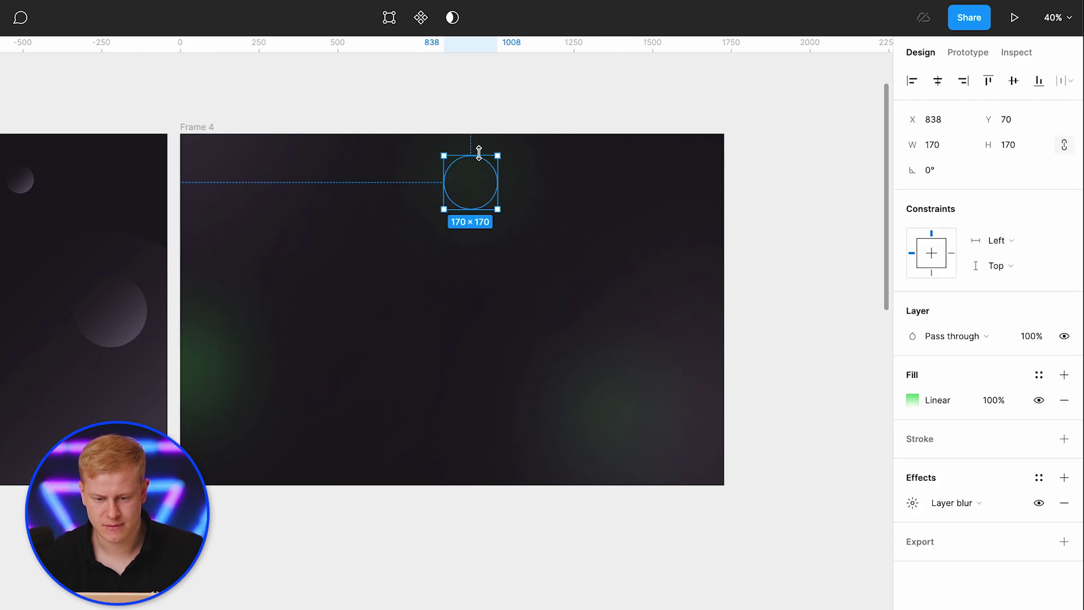
pyautogui.moveTo(479, 154); pyautogui.dragTo(479, 100)
pyautogui.click(604, 408)
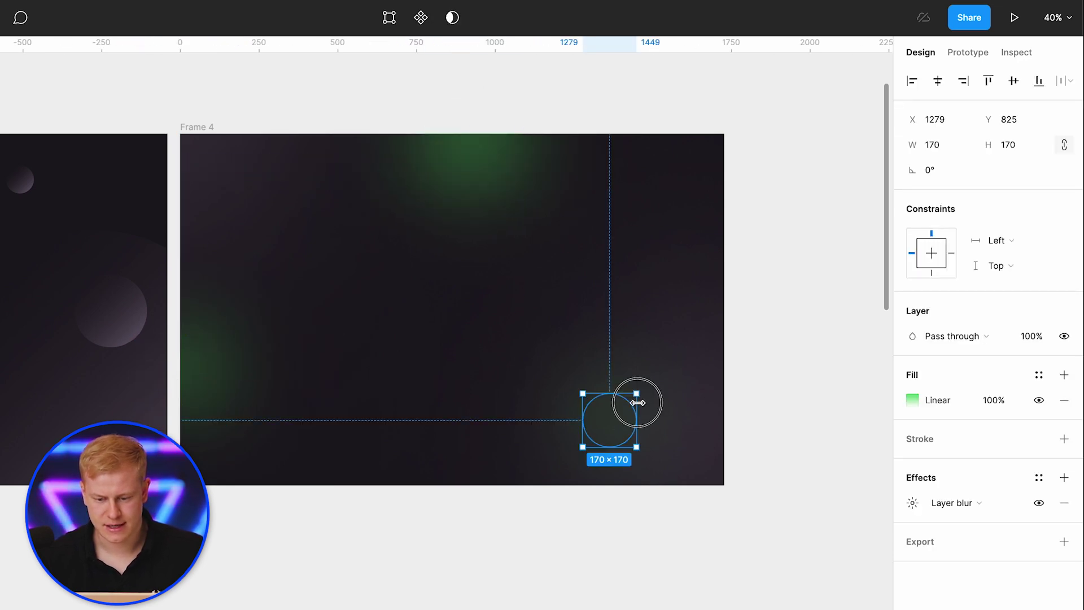
pyautogui.moveTo(648, 403); pyautogui.dragTo(706, 403)
pyautogui.moveTo(615, 412); pyautogui.dragTo(689, 322)
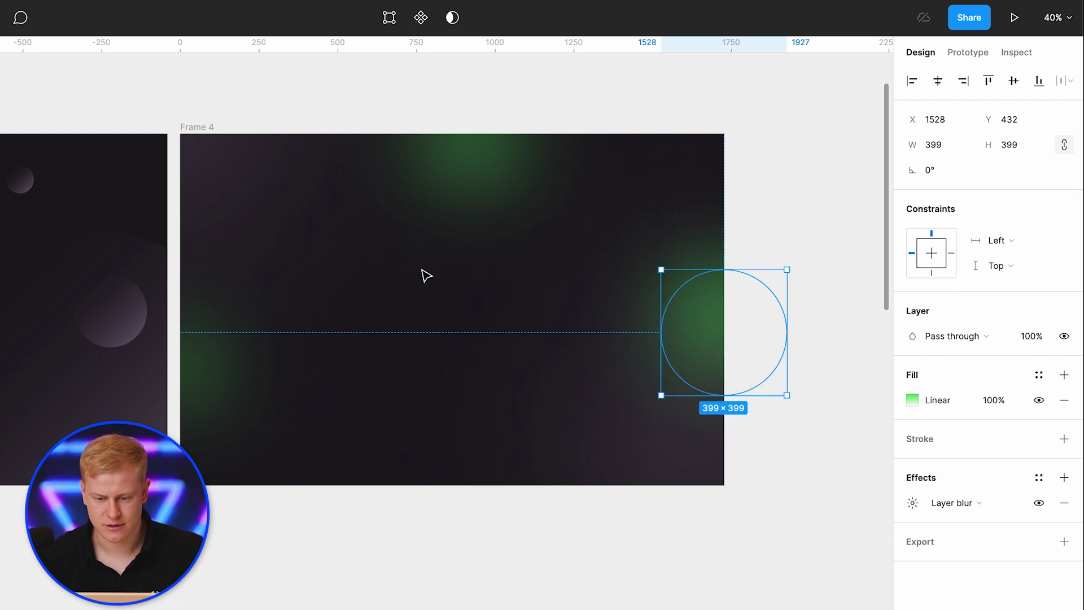
# Delete all three green circles and select Frame 4.
pyautogui.press('Delete')
pyautogui.click(455, 199)
pyautogui.press('Delete')
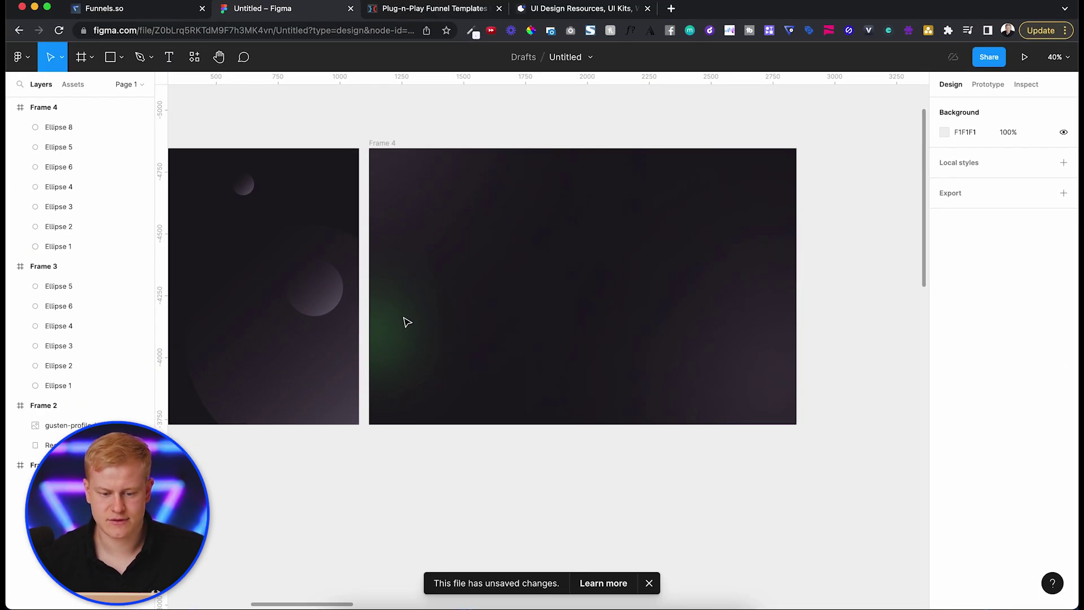
pyautogui.click(407, 322)
pyautogui.press('Delete')
pyautogui.scroll(-3, 586, 252)
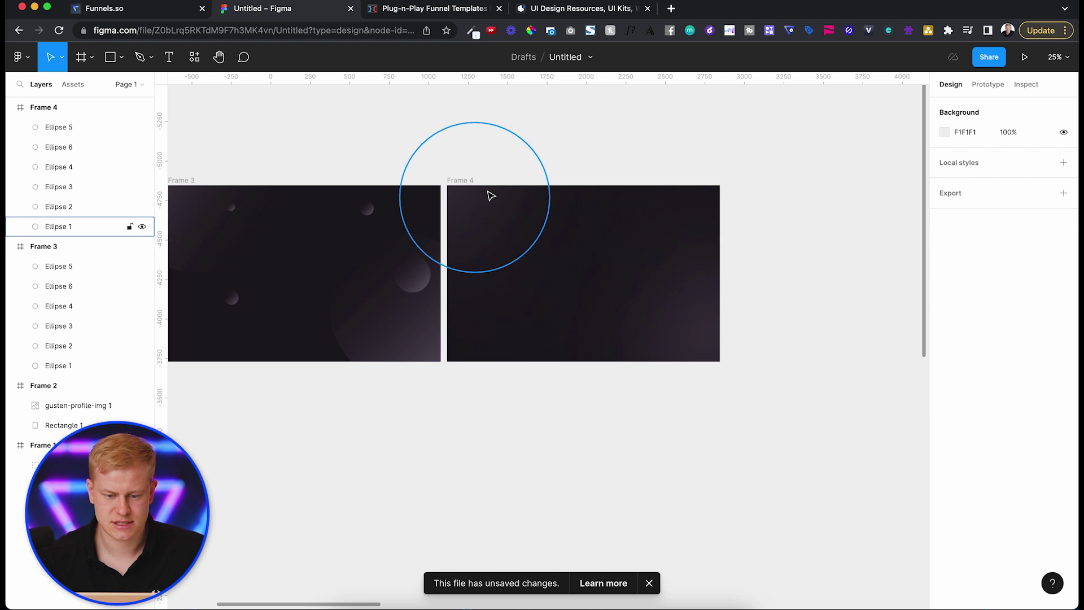
pyautogui.click(468, 182)
# Duplicate Frame 4 as Frame 5, then draw a tall rectangle 1010 wide, tilted about -20°, across it.
pyautogui.press('super+d')
pyautogui.hscroll(5, 735, 266)
pyautogui.scroll(2, 621, 258)
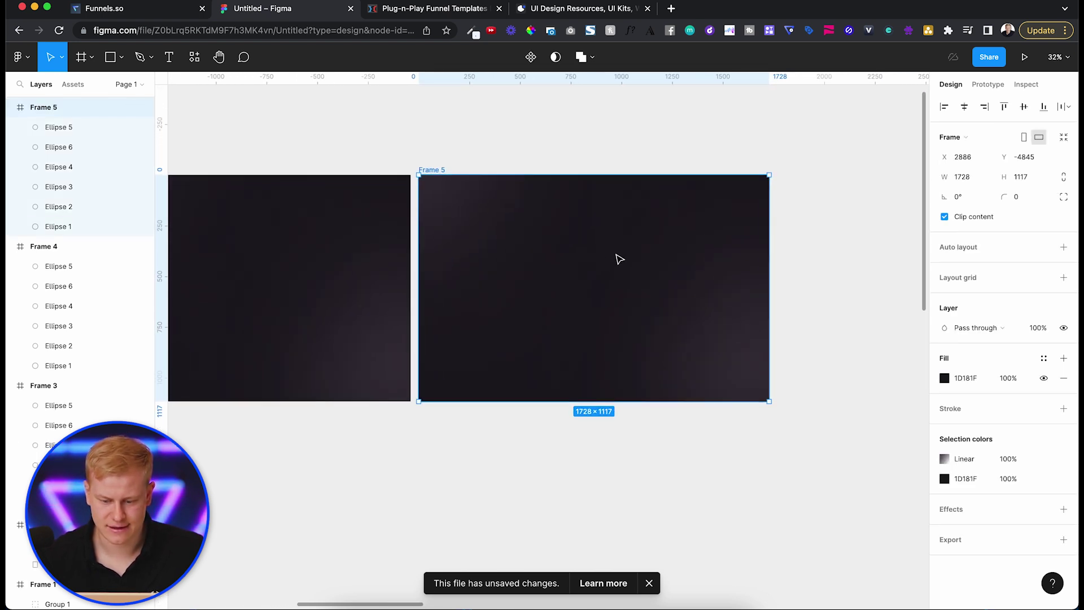
pyautogui.press('r')
pyautogui.moveTo(538, 189); pyautogui.dragTo(654, 446)
pyautogui.moveTo(579, 179); pyautogui.dragTo(581, 137)
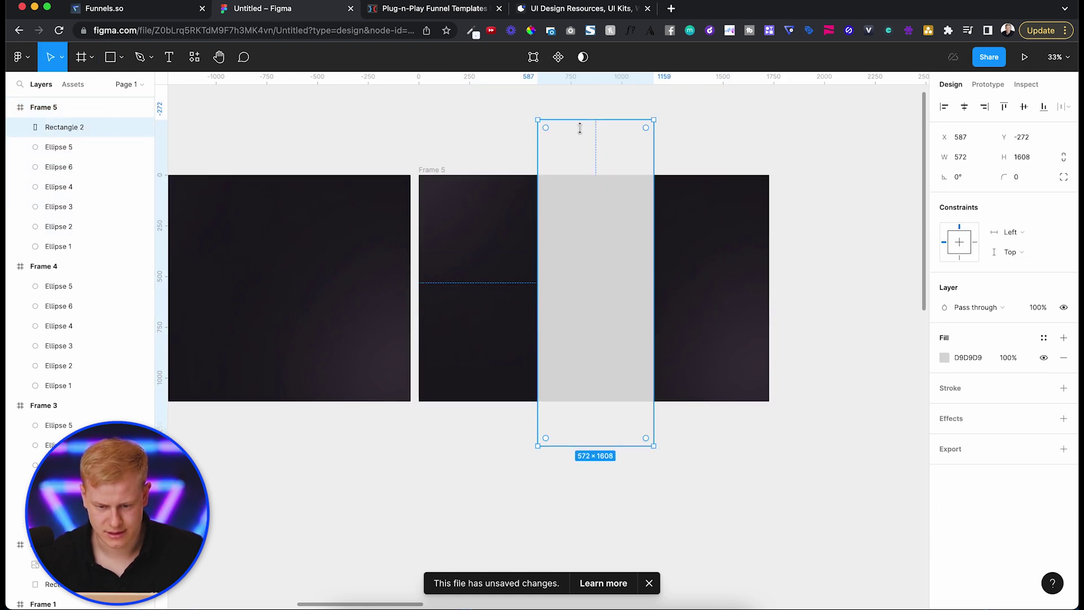
pyautogui.moveTo(654, 210); pyautogui.dragTo(741, 208)
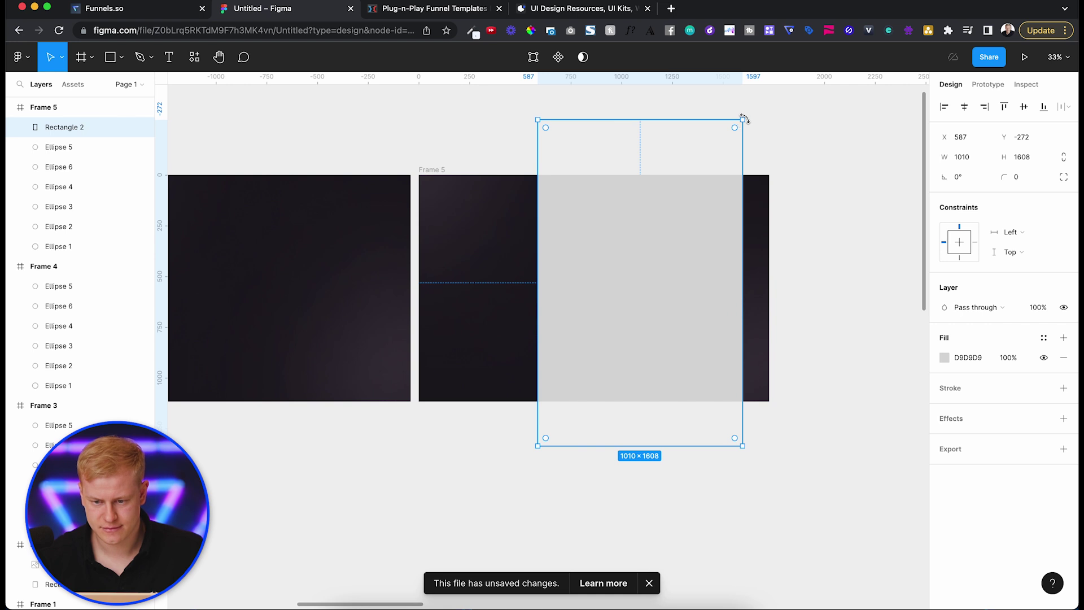
pyautogui.moveTo(744, 119); pyautogui.dragTo(781, 160)
pyautogui.moveTo(610, 247); pyautogui.dragTo(687, 247)
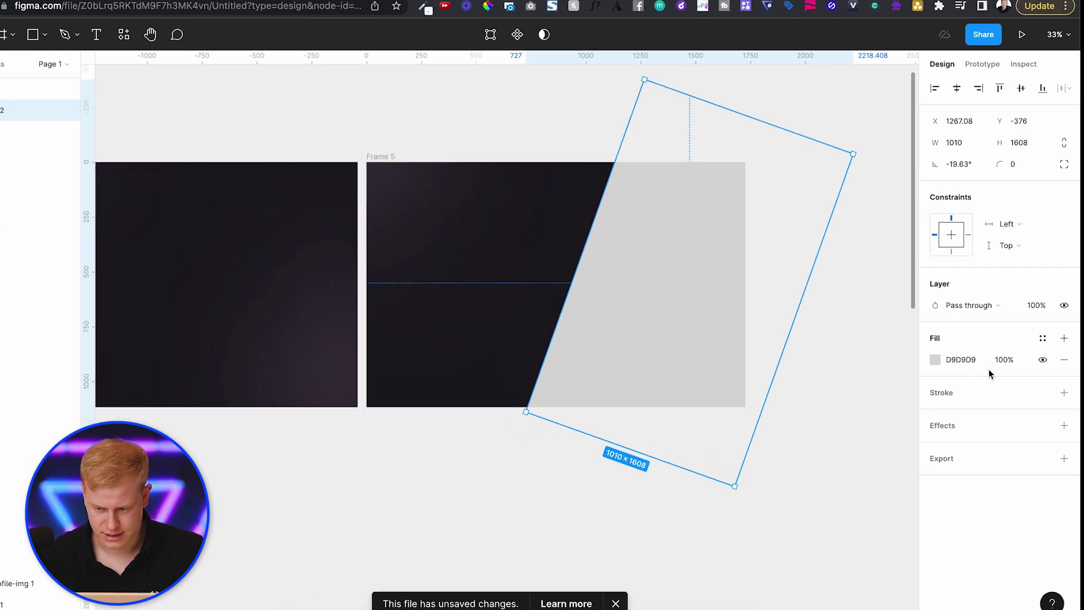
# Fill the rectangle with an FFFFFF linear gradient fading almost to transparent from Frame 5's top-right.
pyautogui.click(936, 359)
pyautogui.write('FFFFFF')
pyautogui.press('Return')
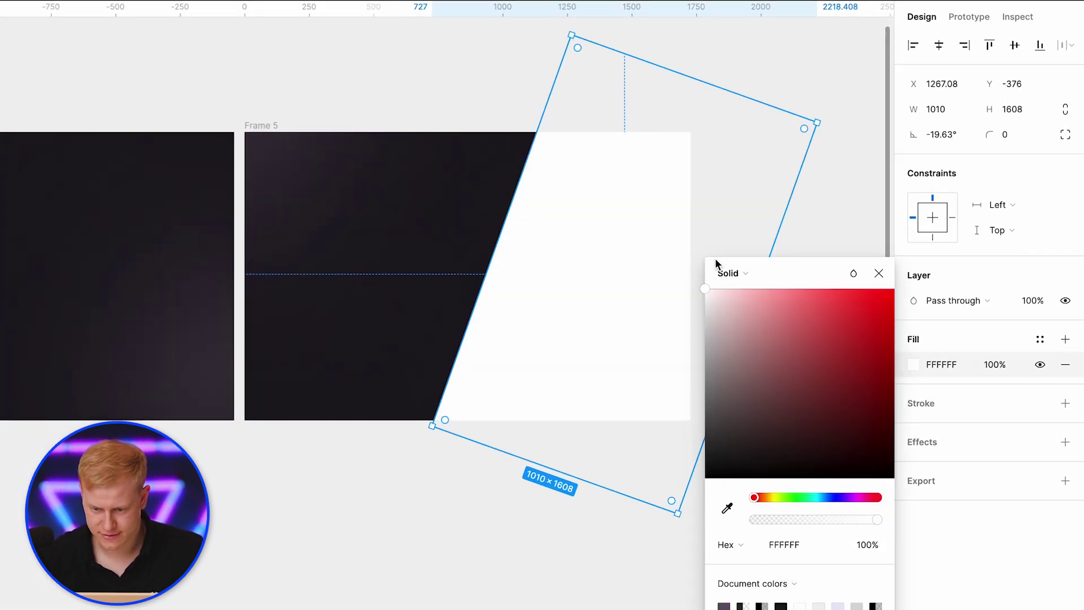
pyautogui.click(728, 273)
pyautogui.click(717, 291)
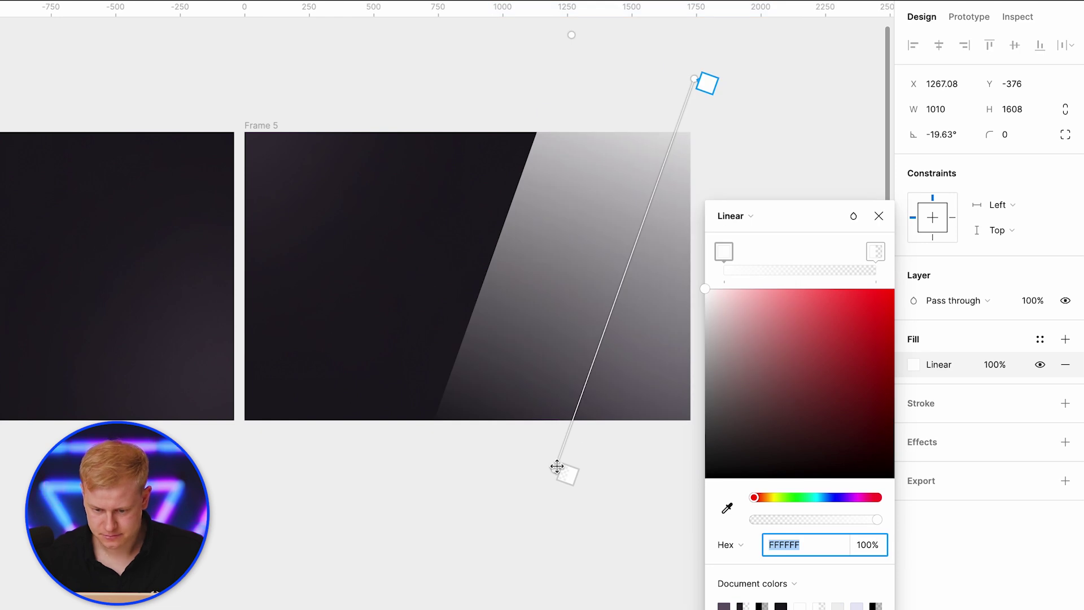
pyautogui.moveTo(557, 468); pyautogui.dragTo(440, 424)
pyautogui.moveTo(694, 76); pyautogui.dragTo(689, 134)
pyautogui.moveTo(874, 526); pyautogui.dragTo(776, 519)
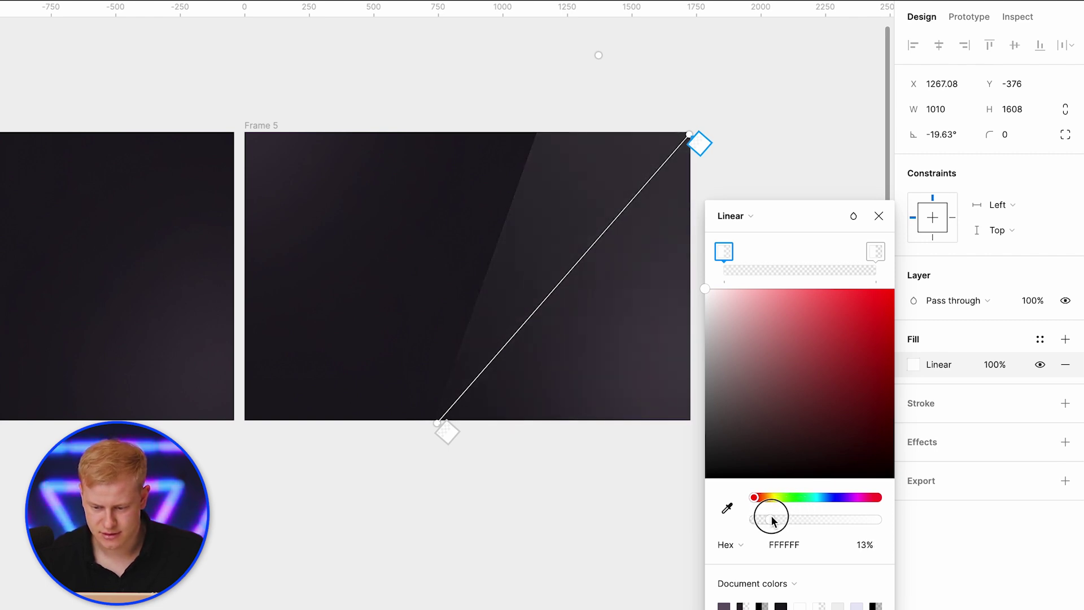
pyautogui.click(544, 529)
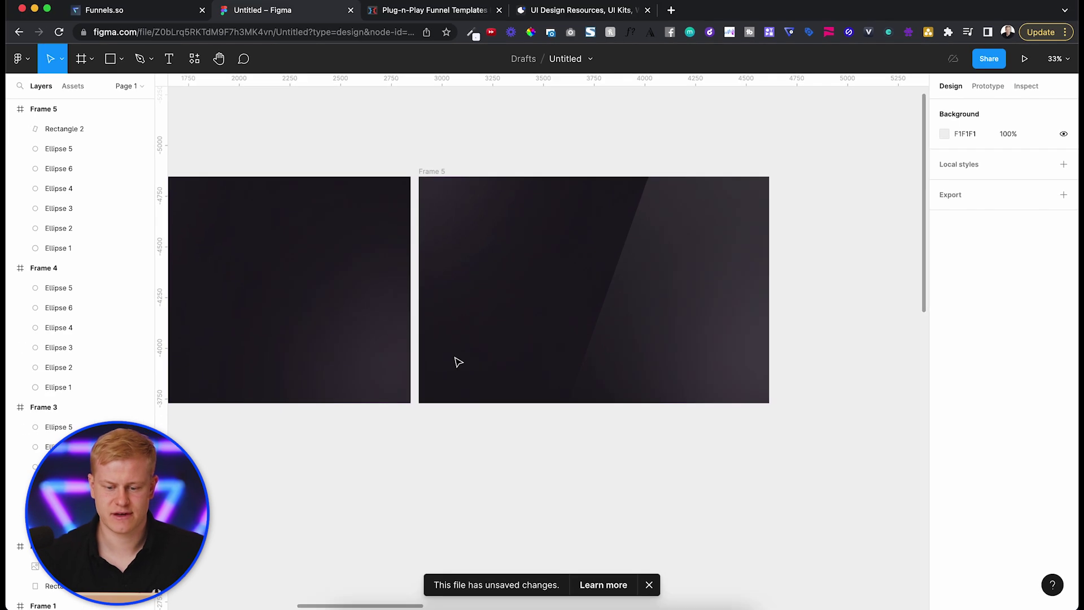
# Copy the portrait photo with its backing rectangle and paste it into Frame 5.
pyautogui.scroll(-3, 610, 314)
pyautogui.hscroll(-5, 680, 295)
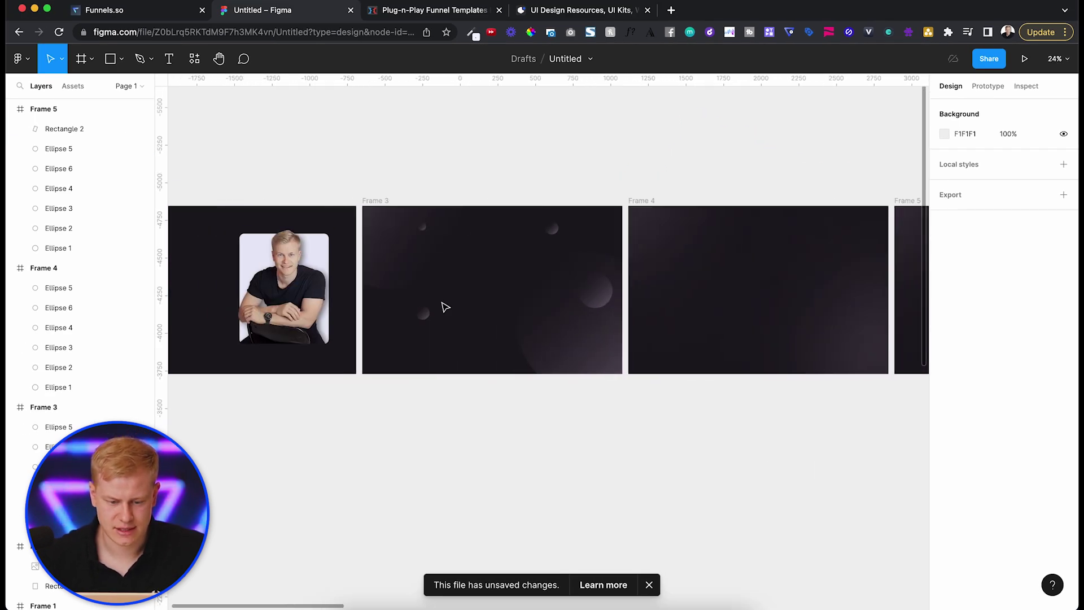
pyautogui.moveTo(224, 275); pyautogui.dragTo(316, 317)
pyautogui.hotkey('ctrl', 'c')
pyautogui.hscroll(5, 327, 290)
pyautogui.click(599, 208)
pyautogui.hotkey('ctrl', 'v')
# Shift the diagonal light streak further right across Frame 5.
pyautogui.click(779, 304)
pyautogui.click(831, 333)
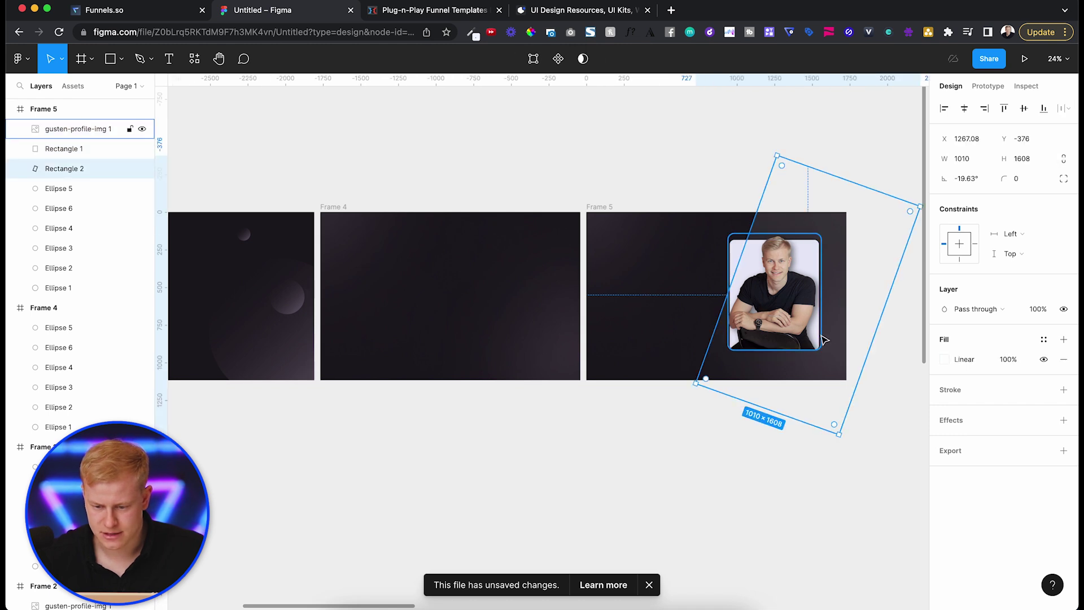
pyautogui.moveTo(752, 368); pyautogui.dragTo(796, 370)
pyautogui.scroll(5, 788, 234)
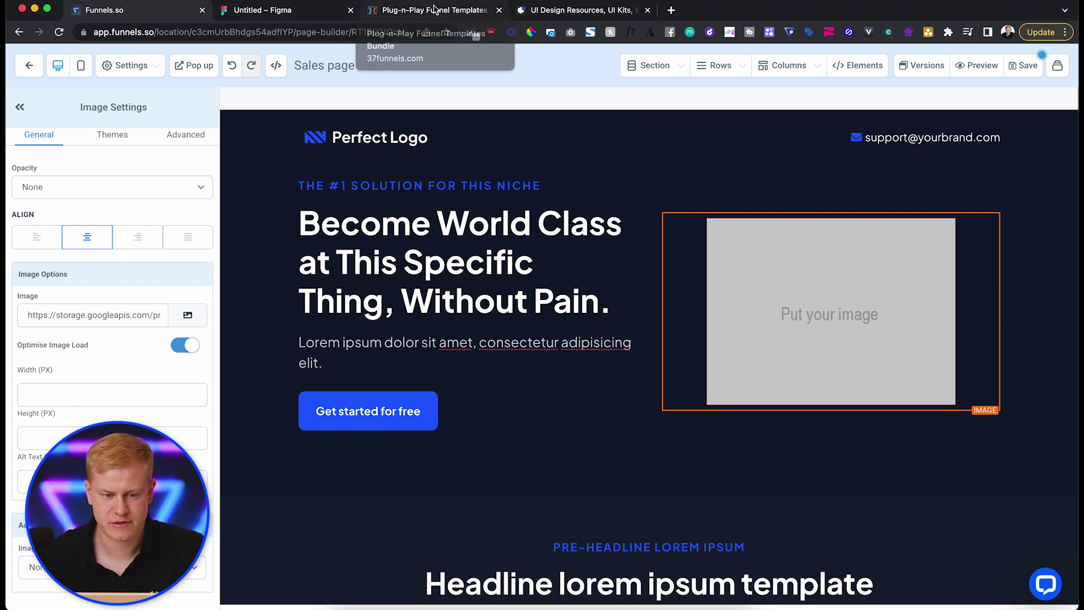
pyautogui.click(264, 10)
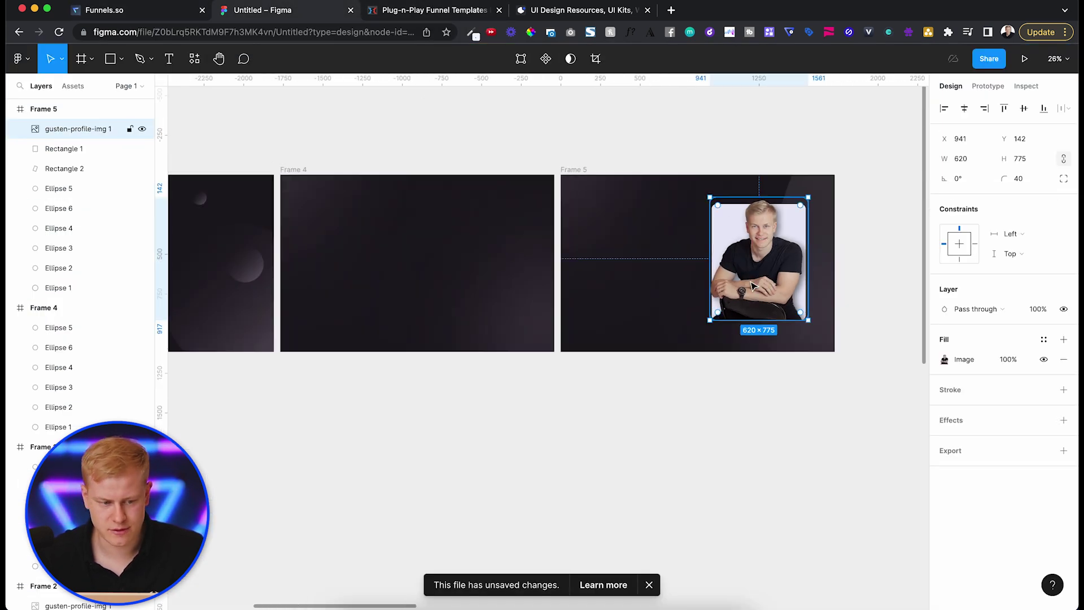
# Centre the portrait in Frame 5 and group it with its backing rectangle.
pyautogui.moveTo(758, 270)
pyautogui.mouseDown()
pyautogui.moveTo(721, 483)
pyautogui.moveTo(747, 281)
pyautogui.mouseUp()
pyautogui.click(705, 230)
pyautogui.click(726, 232)
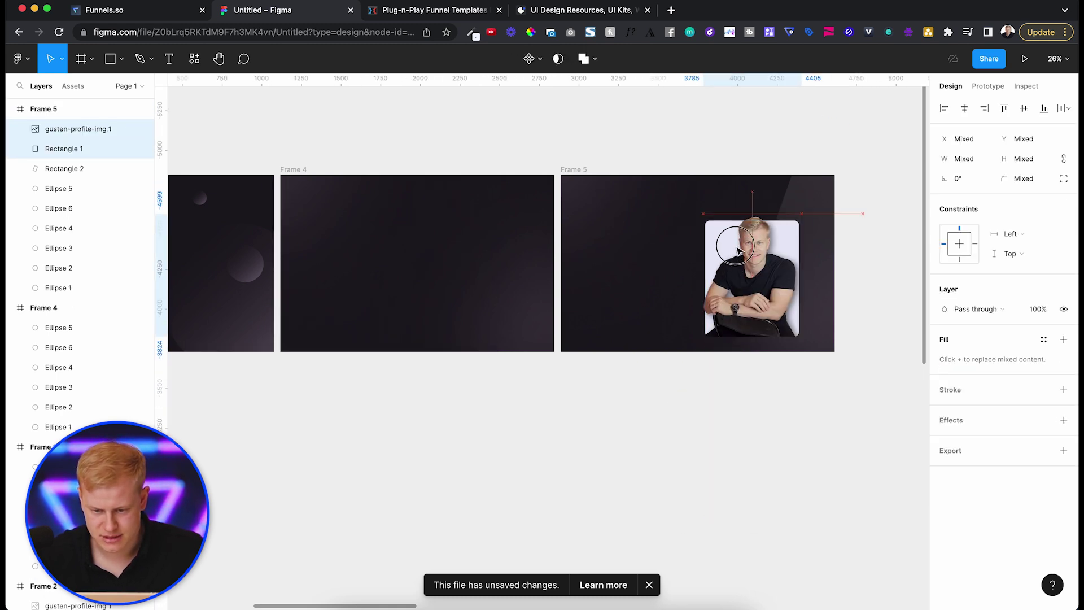
pyautogui.moveTo(725, 233); pyautogui.dragTo(699, 220)
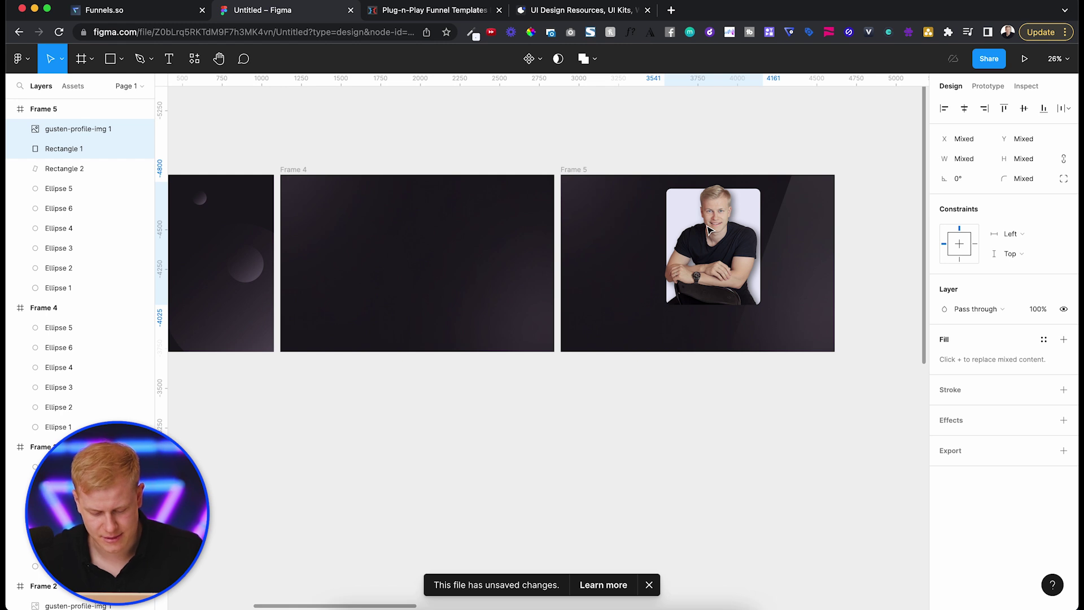
pyautogui.press('super+g')
# Add a PNG export setting to the portrait group and export it.
pyautogui.click(1064, 494)
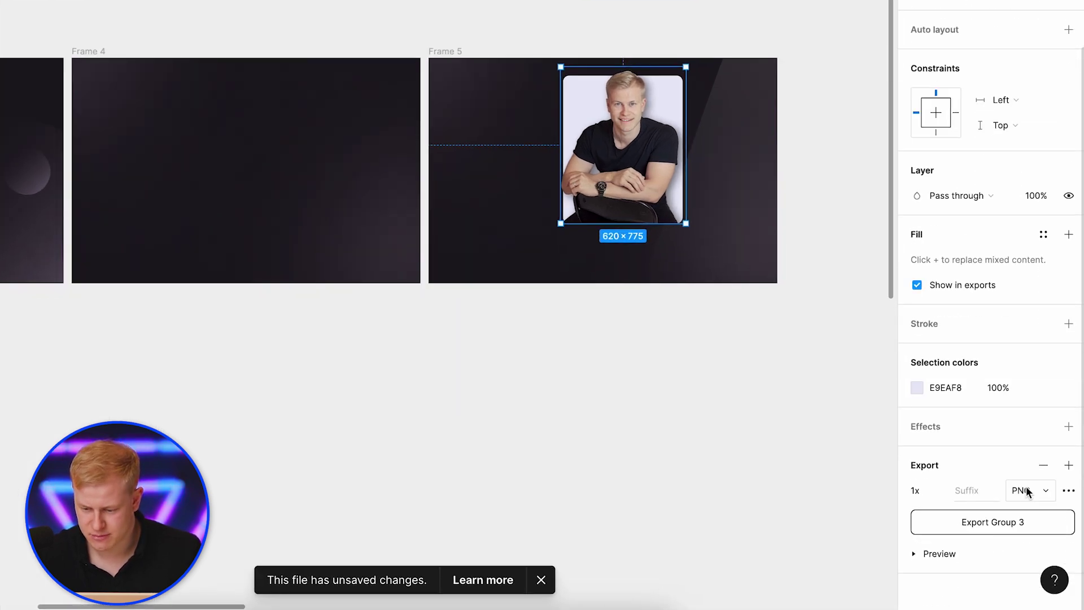
pyautogui.click(1004, 525)
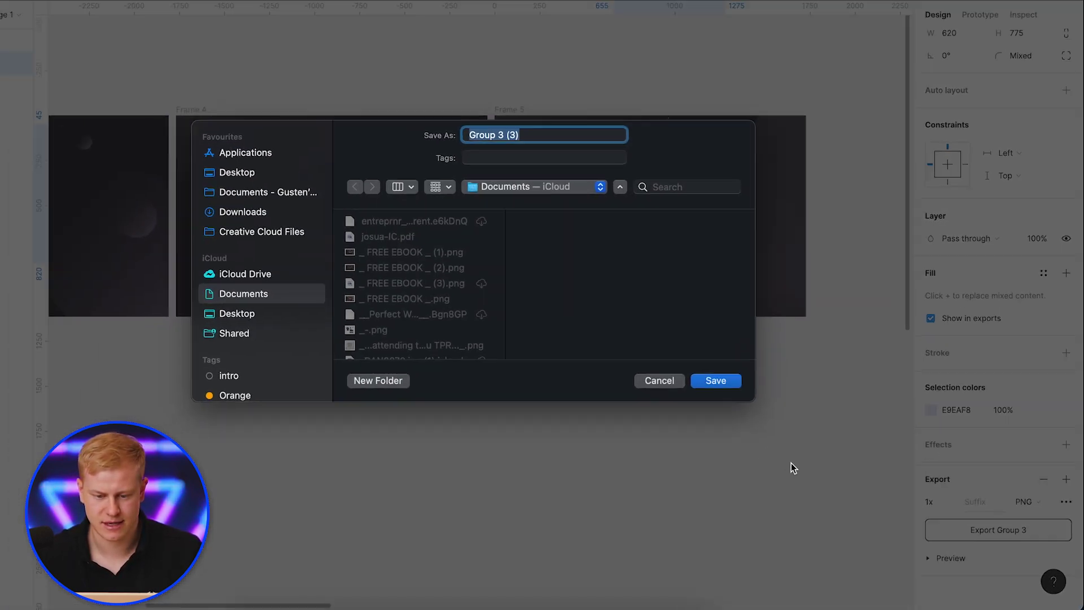
pyautogui.press('Return')
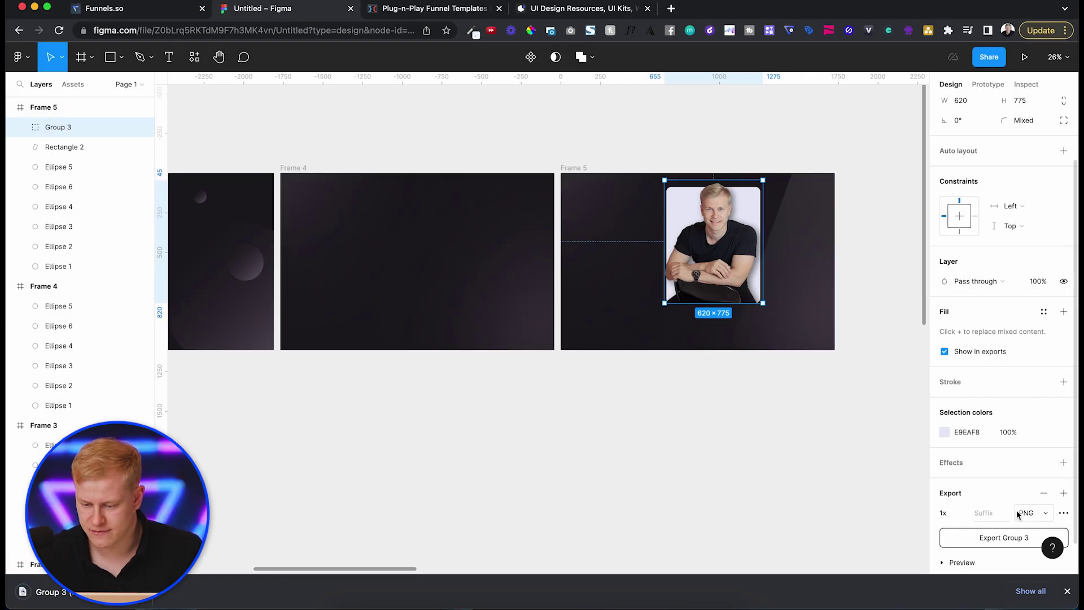
pyautogui.click(1026, 515)
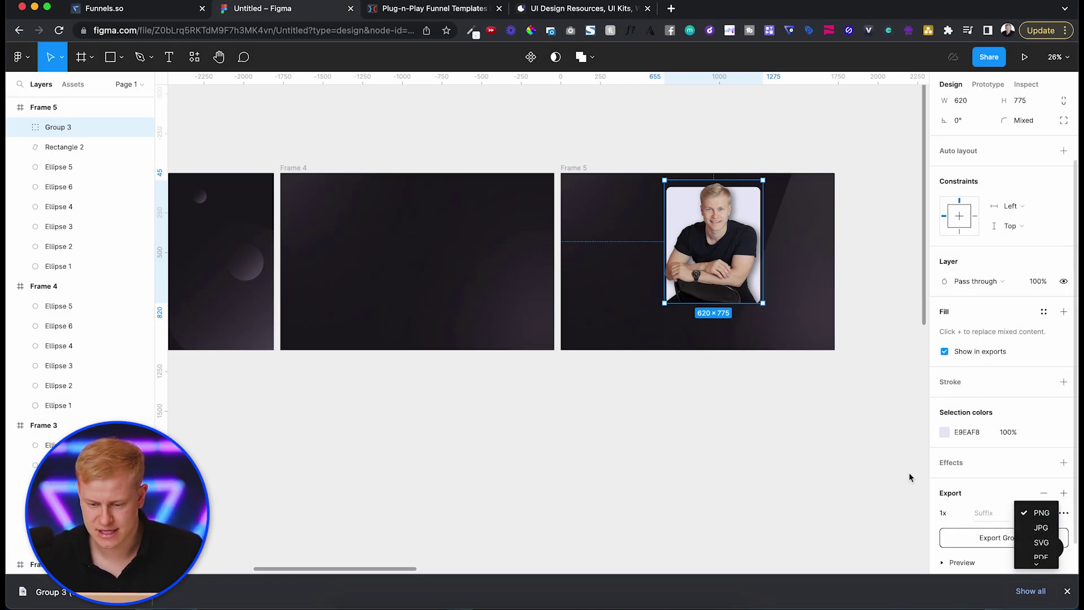
pyautogui.click(823, 454)
# Move the portrait group out of Frame 5 and add an export setting to Frame 5.
pyautogui.moveTo(738, 226); pyautogui.dragTo(536, 538)
pyautogui.click(575, 177)
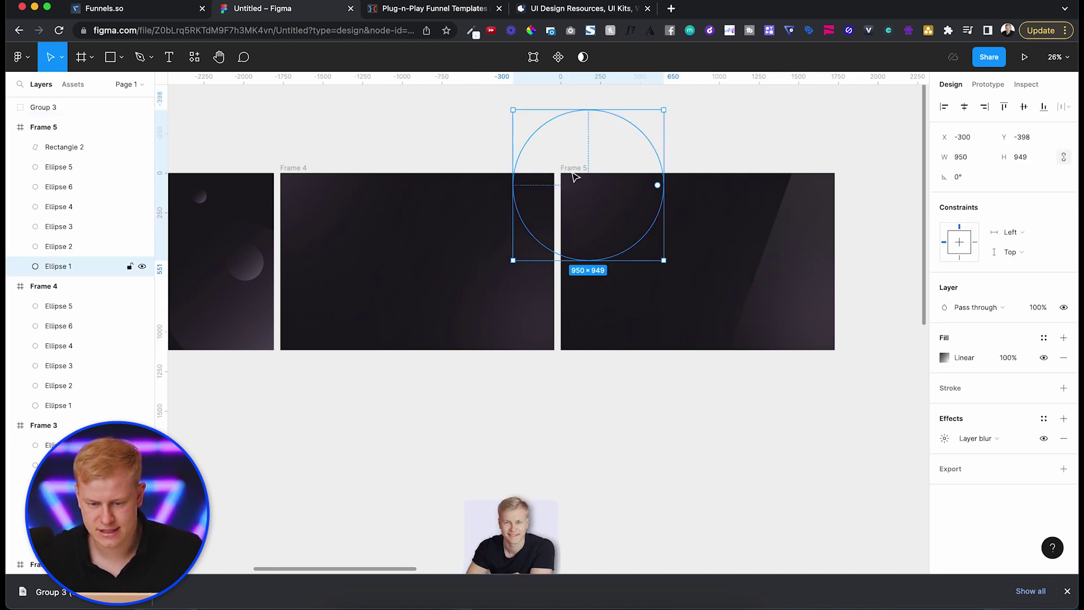
pyautogui.click(572, 169)
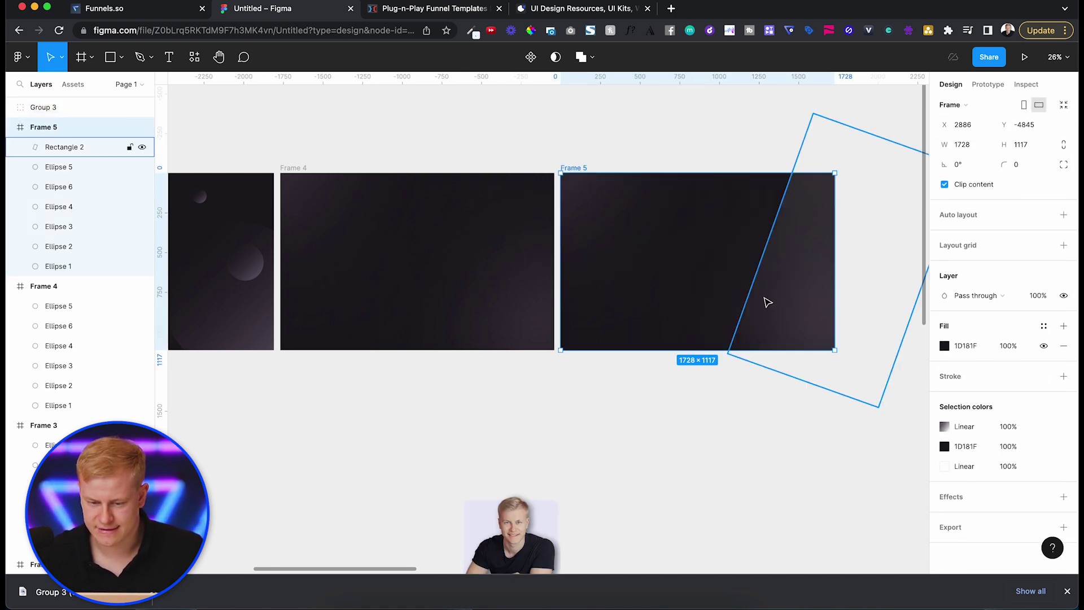
pyautogui.click(997, 529)
pyautogui.click(1027, 478)
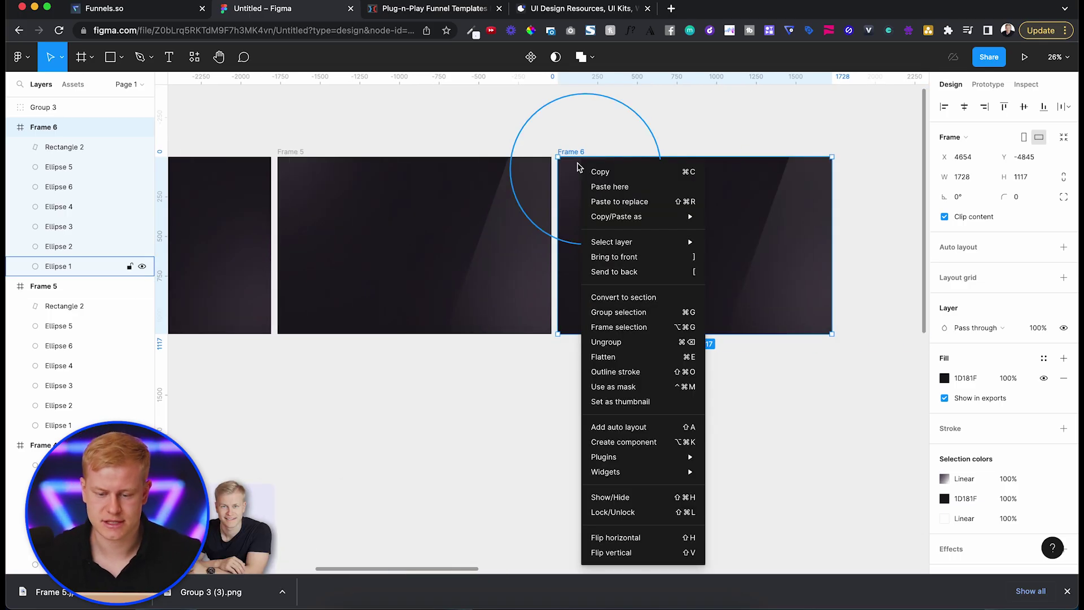
# Add a 'FREEDOM FUNNELS' text box in Frame 6 with FUNNELS on a second line.
pyautogui.click(553, 128)
pyautogui.hscroll(5, 501, 126)
pyautogui.scroll(3, 501, 127)
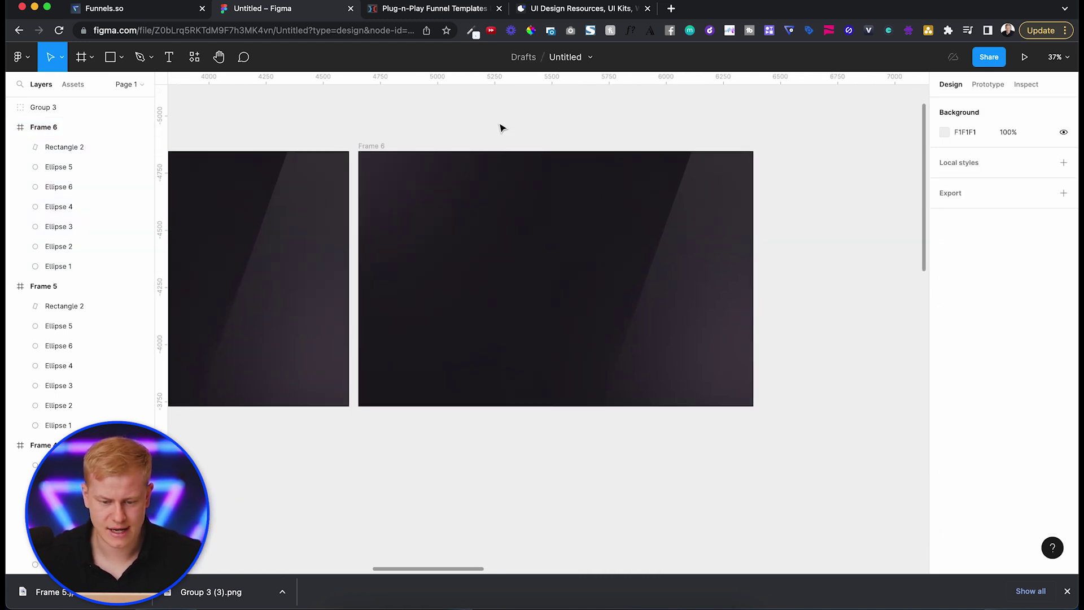
pyautogui.press('t')
pyautogui.moveTo(328, 203); pyautogui.dragTo(692, 300)
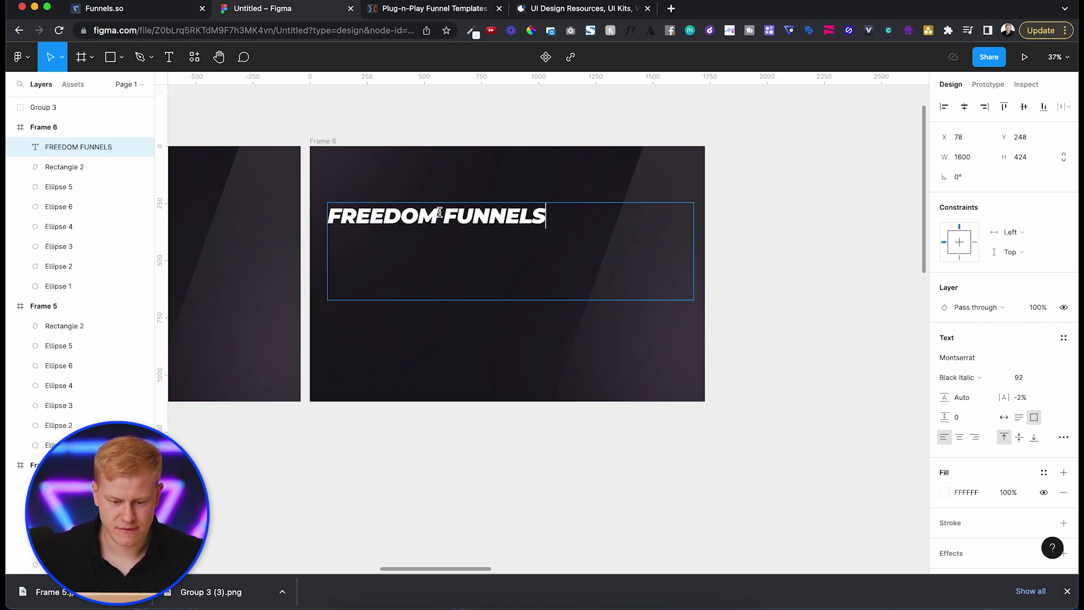
pyautogui.press('BackSpace')
pyautogui.press('Return')
pyautogui.press('Escape')
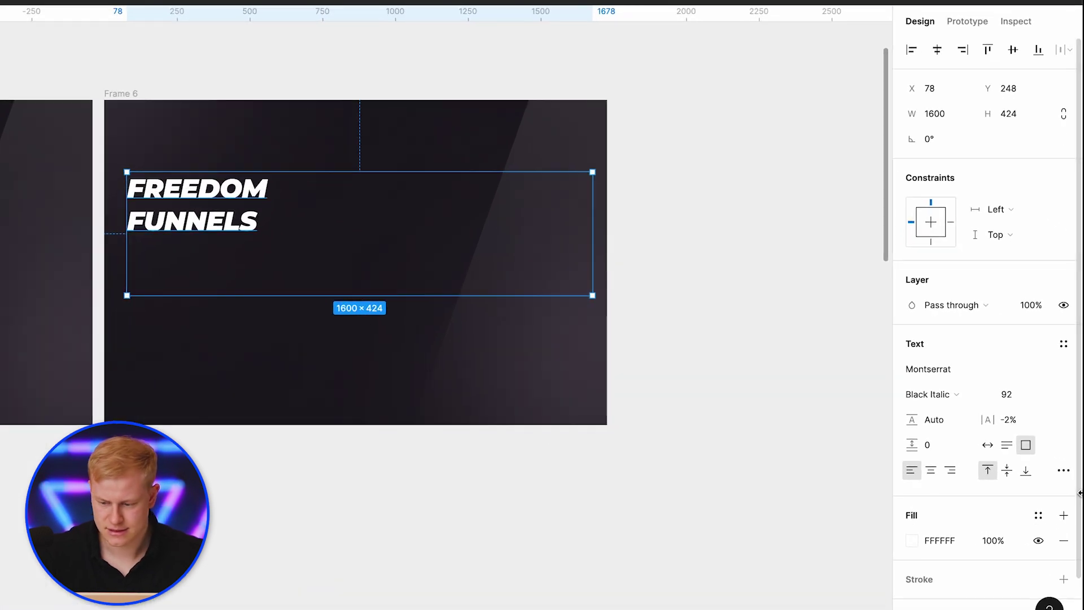
# Centre the headline, set size about 301, box height 274 and line height 78.4%.
pyautogui.click(960, 437)
pyautogui.click(1018, 438)
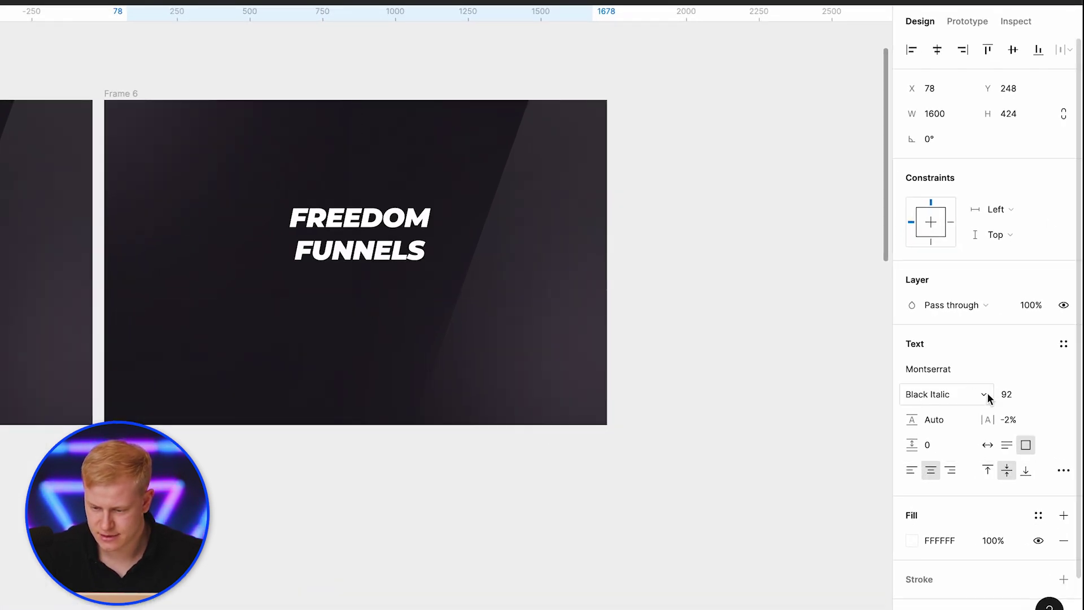
pyautogui.write('292')
pyautogui.press('Return')
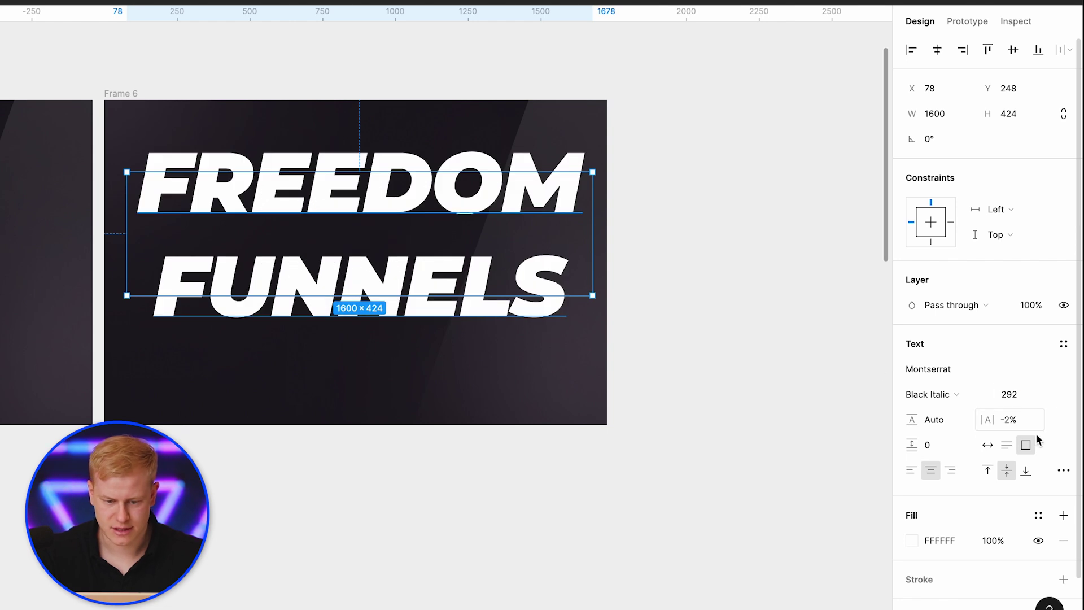
pyautogui.moveTo(452, 186); pyautogui.dragTo(457, 234)
pyautogui.moveTo(458, 346); pyautogui.dragTo(458, 301)
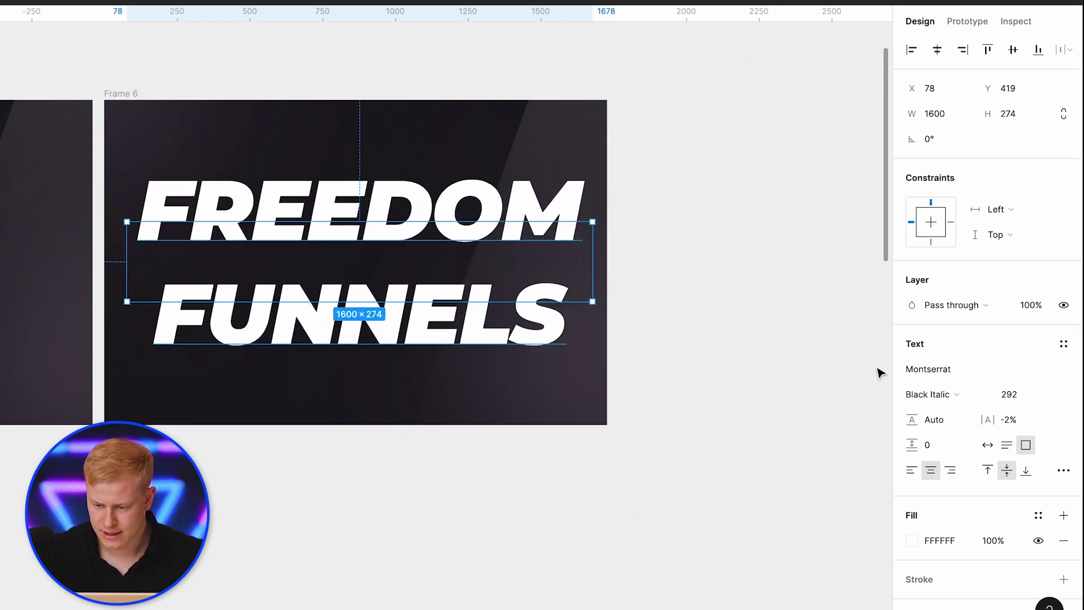
pyautogui.moveTo(914, 419)
pyautogui.mouseDown()
pyautogui.moveTo(842, 421)
pyautogui.moveTo(915, 419)
pyautogui.mouseUp()
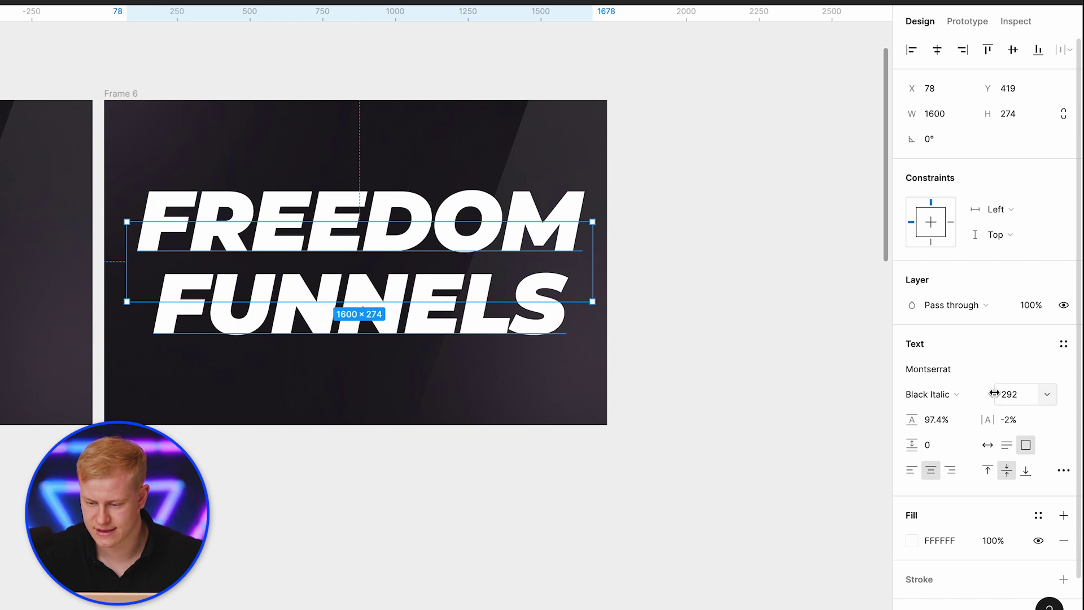
pyautogui.moveTo(994, 394)
pyautogui.mouseDown()
pyautogui.moveTo(1029, 392)
pyautogui.moveTo(957, 401)
pyautogui.moveTo(996, 392)
pyautogui.moveTo(976, 392)
pyautogui.mouseUp()
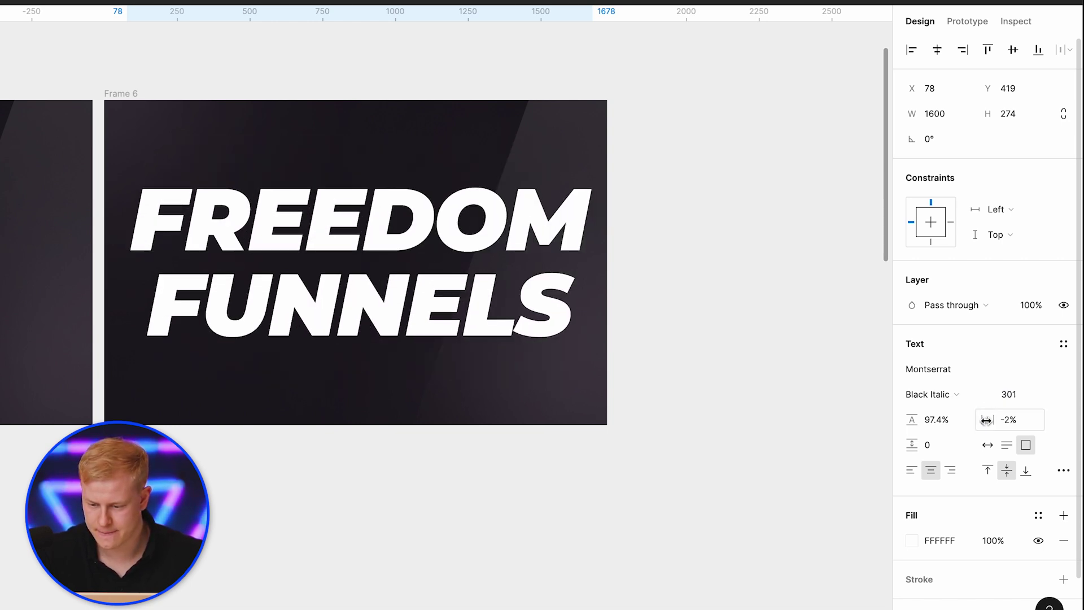
pyautogui.moveTo(911, 420); pyautogui.dragTo(874, 426)
# Give the headline a grey linear gradient fill from Frame 6's left edge and 15% opacity.
pyautogui.click(913, 541)
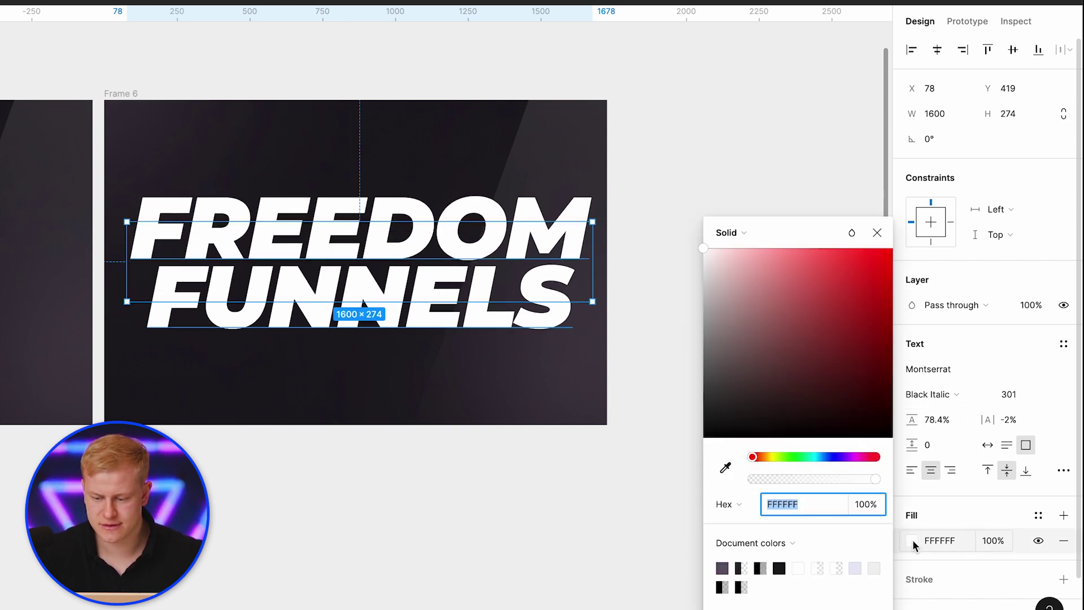
pyautogui.click(761, 237)
pyautogui.click(760, 251)
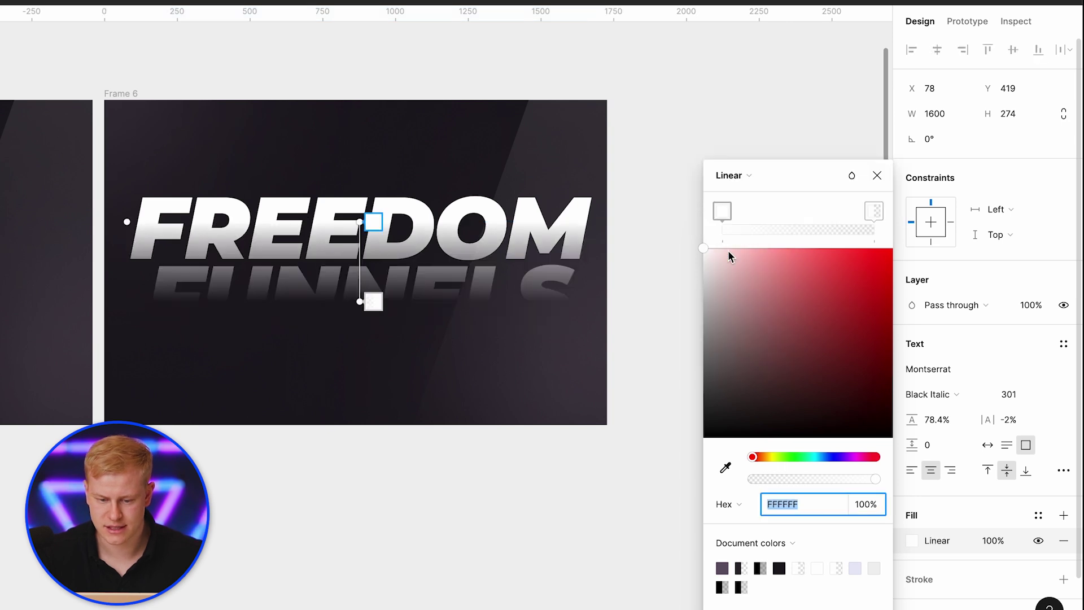
pyautogui.moveTo(356, 302); pyautogui.dragTo(568, 327)
pyautogui.moveTo(357, 228); pyautogui.dragTo(7, 161)
pyautogui.press('Escape')
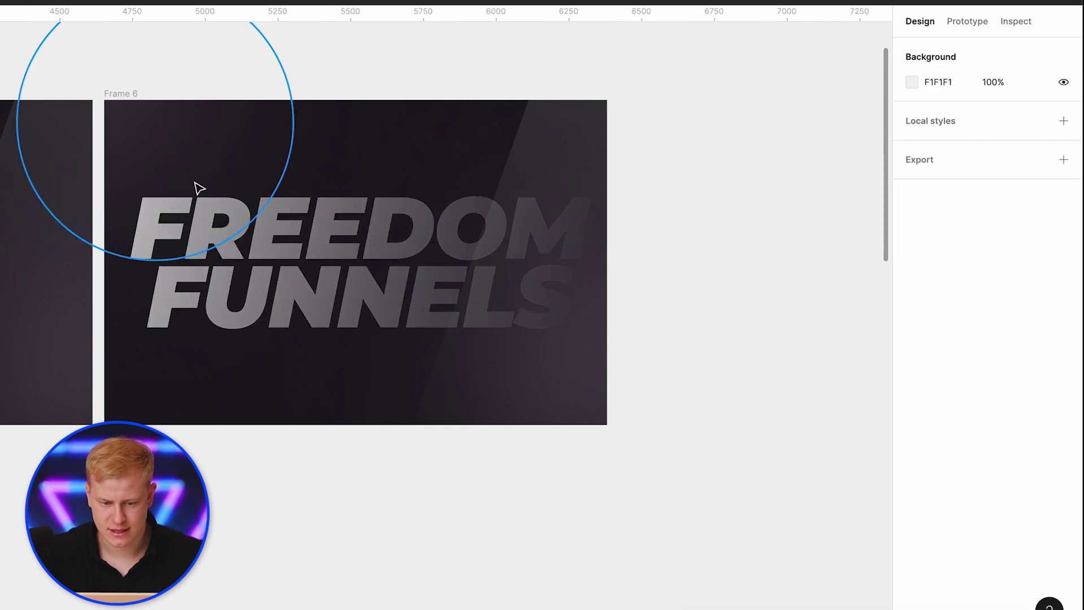
pyautogui.click(281, 259)
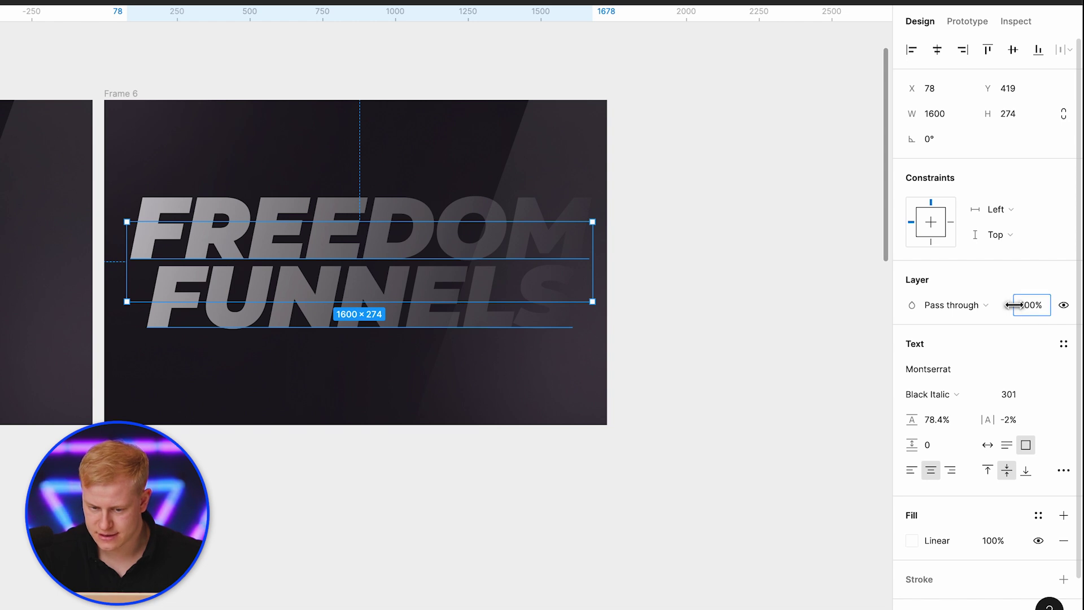
pyautogui.moveTo(1013, 305); pyautogui.dragTo(845, 333)
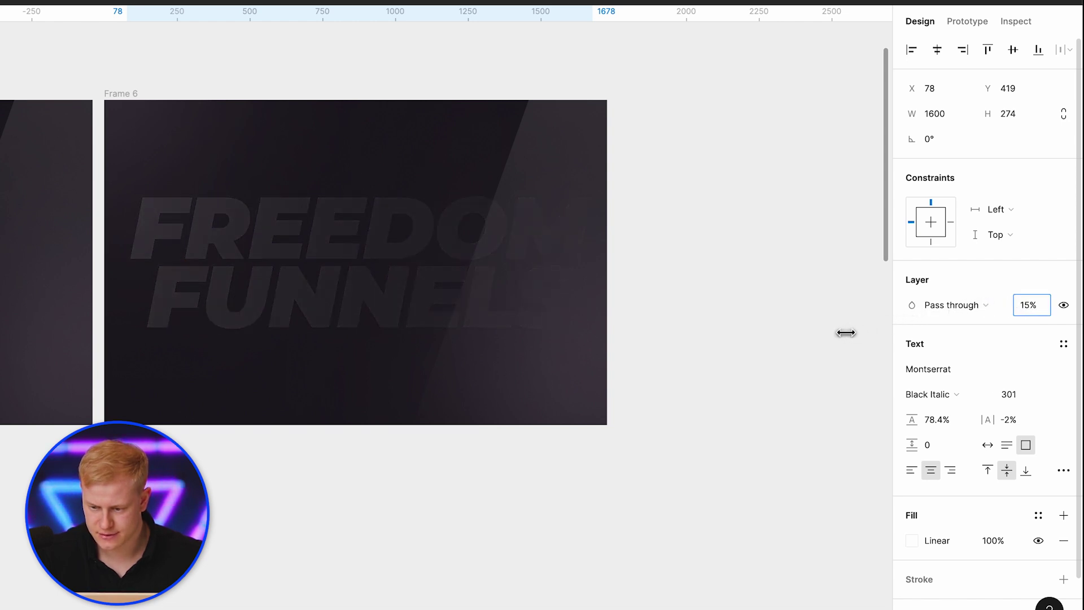
# Move the portrait photo group into the right side of Frame 6.
pyautogui.press('Escape')
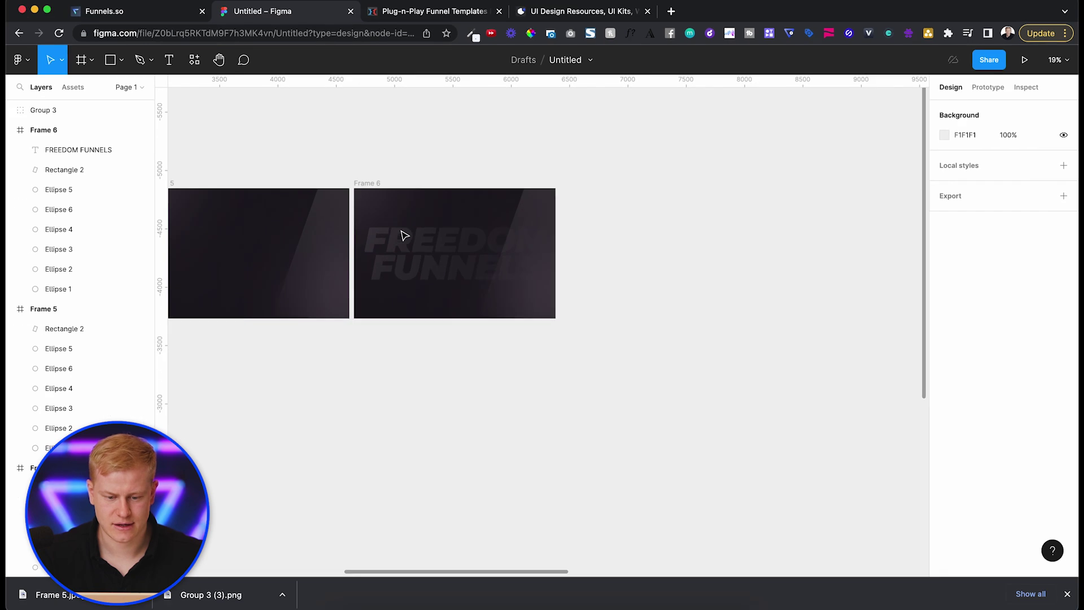
pyautogui.hscroll(-5, 404, 235)
pyautogui.click(299, 485)
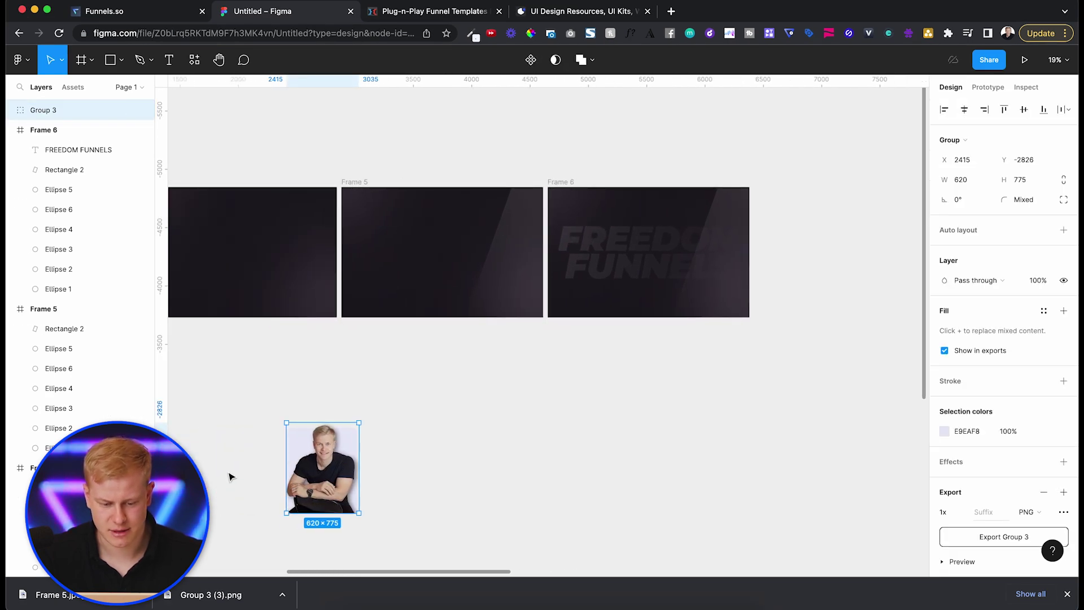
pyautogui.moveTo(333, 480); pyautogui.dragTo(700, 267)
pyautogui.scroll(5, 699, 278)
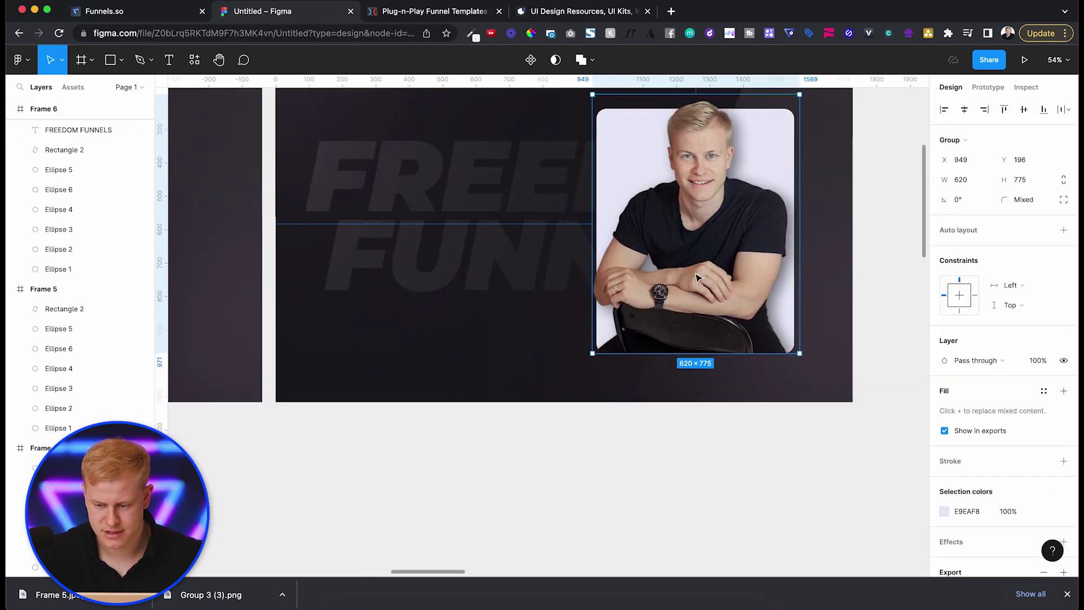
pyautogui.scroll(-3, 694, 276)
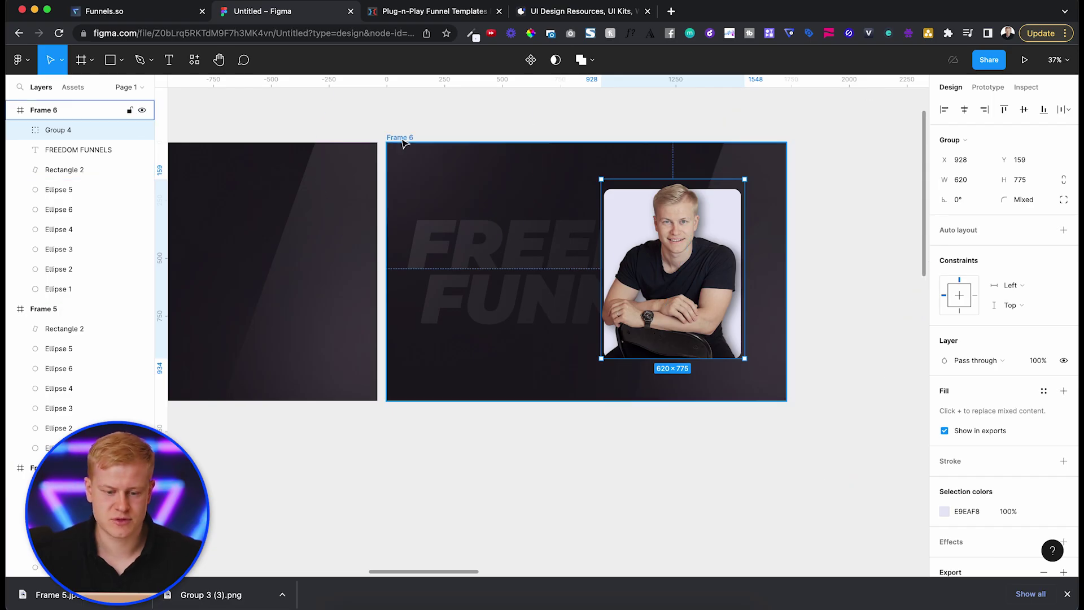
pyautogui.click(401, 139)
# Change the portrait's E9EAF8 backdrop colour to bright blue 2638FF.
pyautogui.scroll(-3, 973, 493)
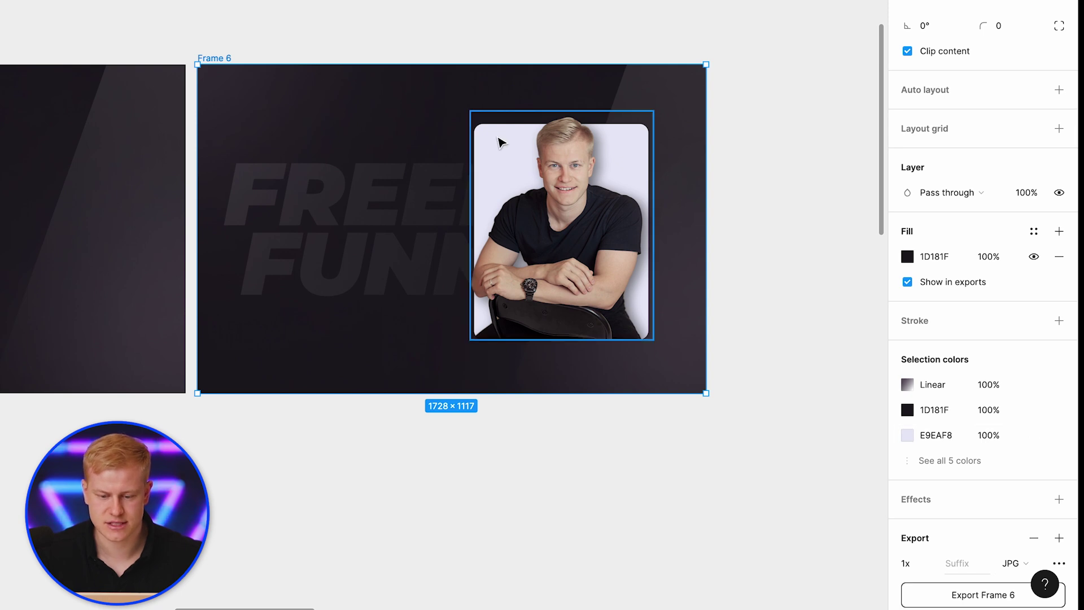
pyautogui.click(909, 435)
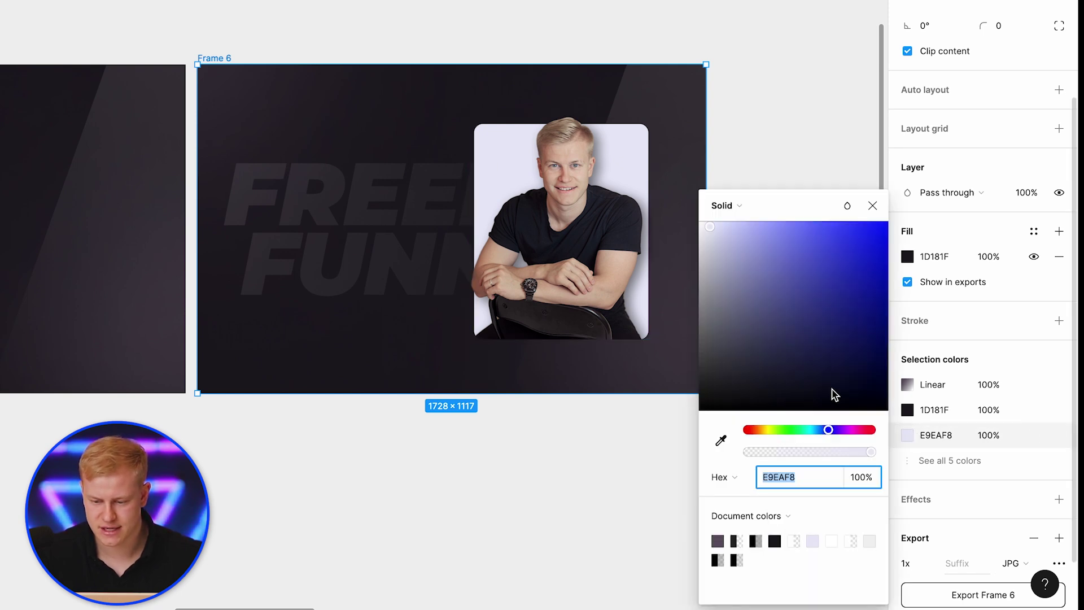
pyautogui.write('0015FF')
pyautogui.click(959, 169)
pyautogui.moveTo(888, 220); pyautogui.dragTo(863, 187)
pyautogui.click(438, 443)
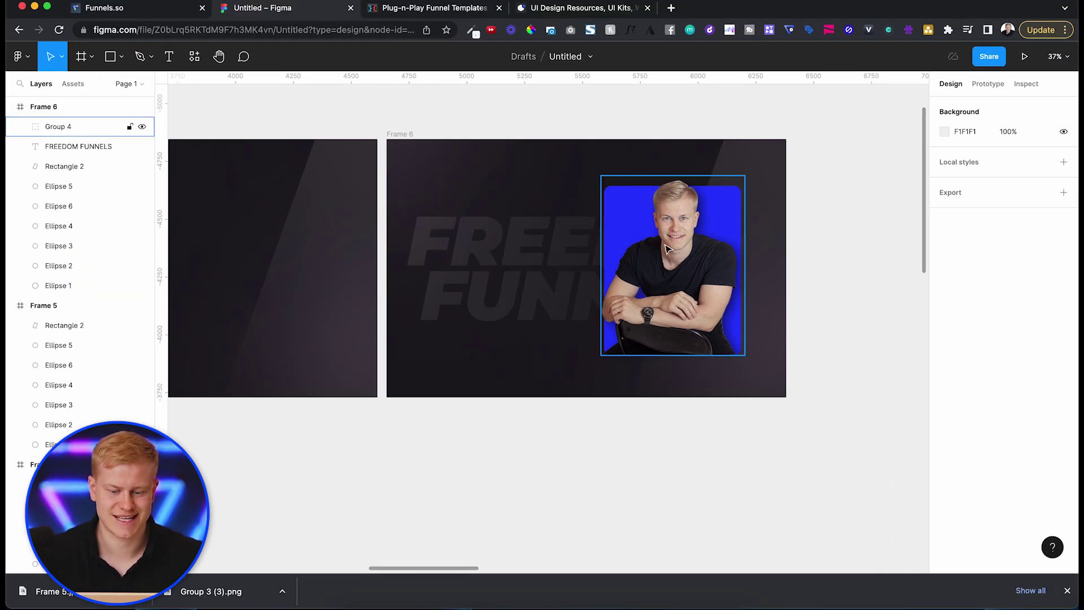
# Duplicate Frame 6 to create Frame 7.
pyautogui.click(398, 142)
pyautogui.click(402, 135)
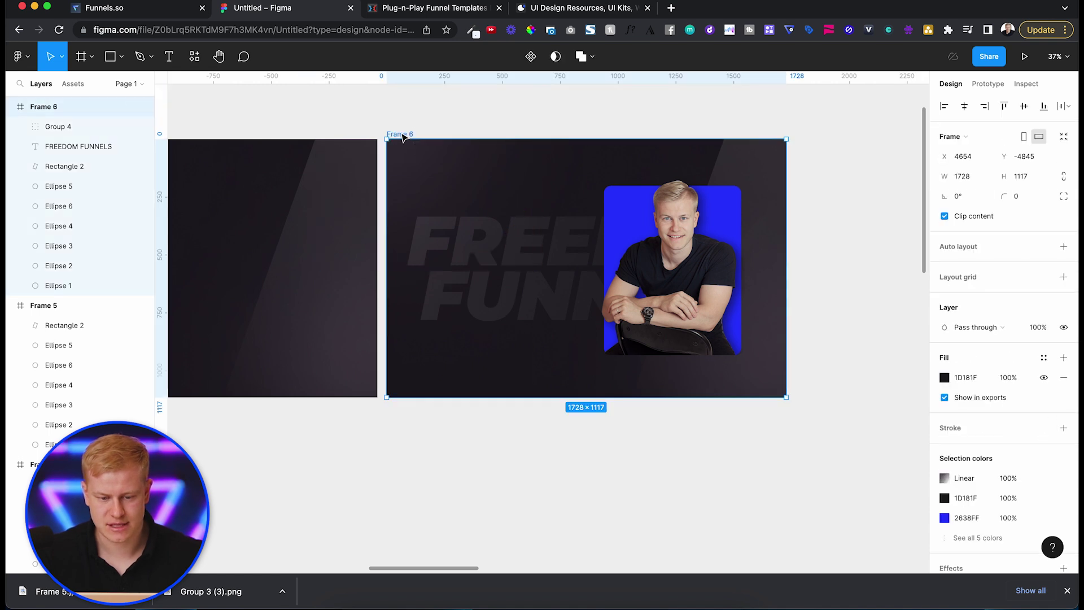
pyautogui.press('super+d')
pyautogui.hscroll(5, 585, 262)
# Replace the Frame 7 headline's fill with a soft purple 848EFF linear-gradient outline stroke.
pyautogui.click(591, 245)
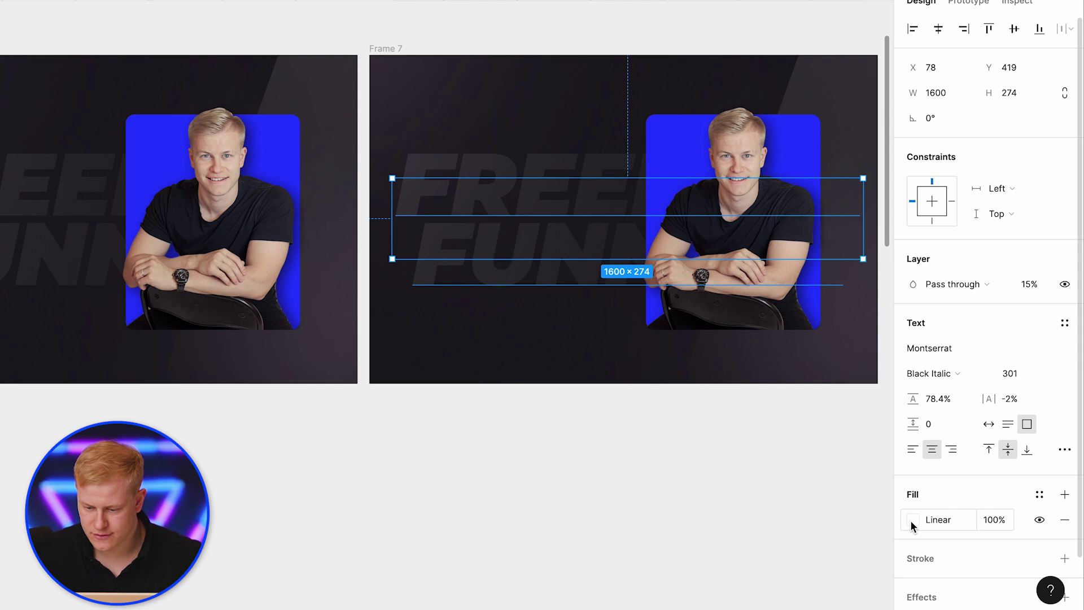
pyautogui.click(1065, 520)
pyautogui.click(1064, 534)
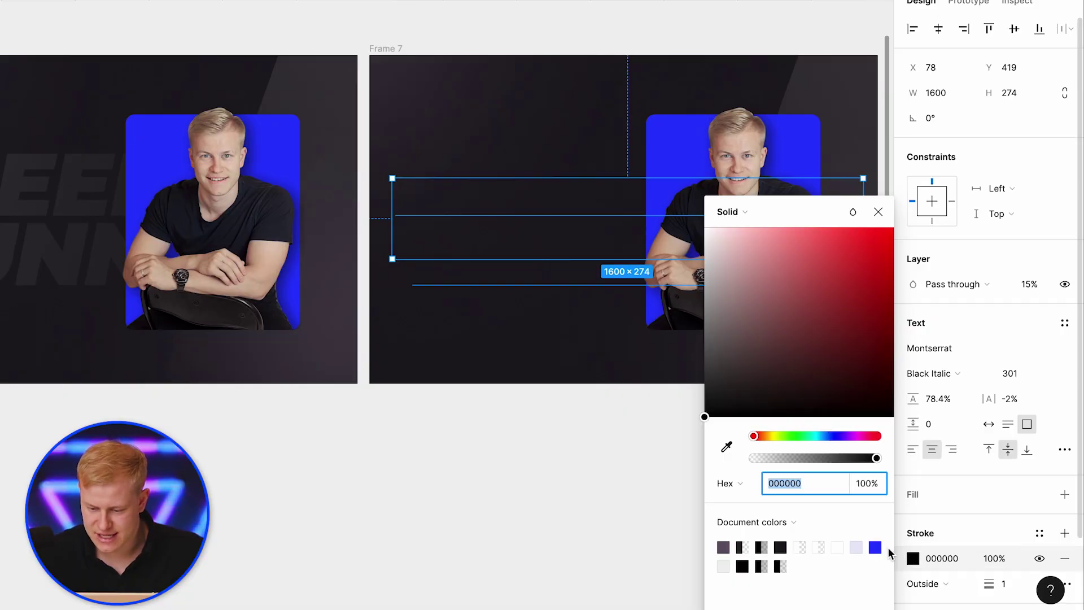
pyautogui.click(876, 548)
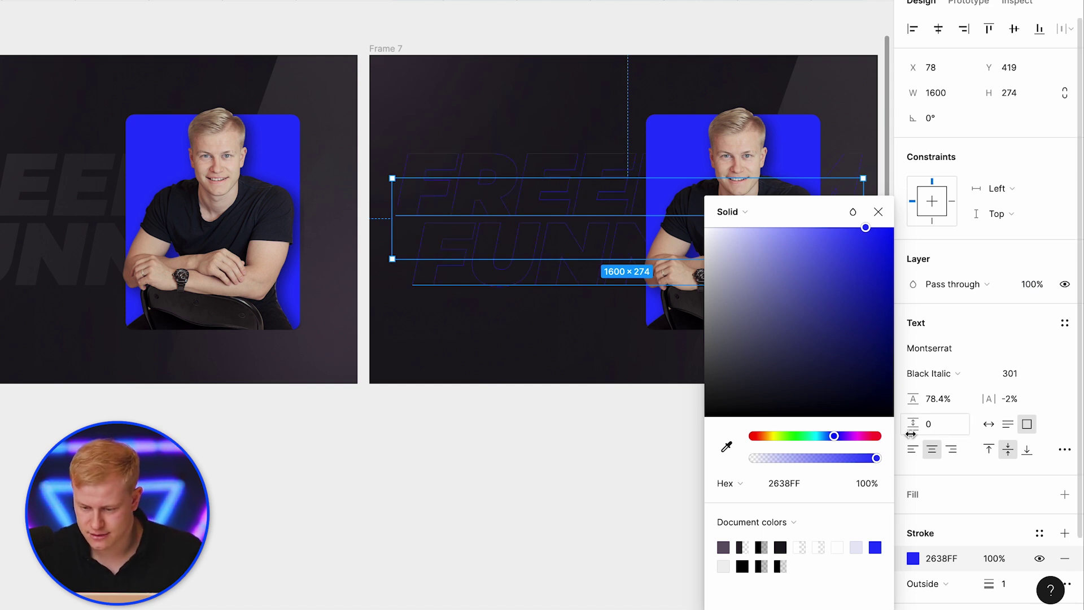
pyautogui.moveTo(870, 234); pyautogui.dragTo(798, 232)
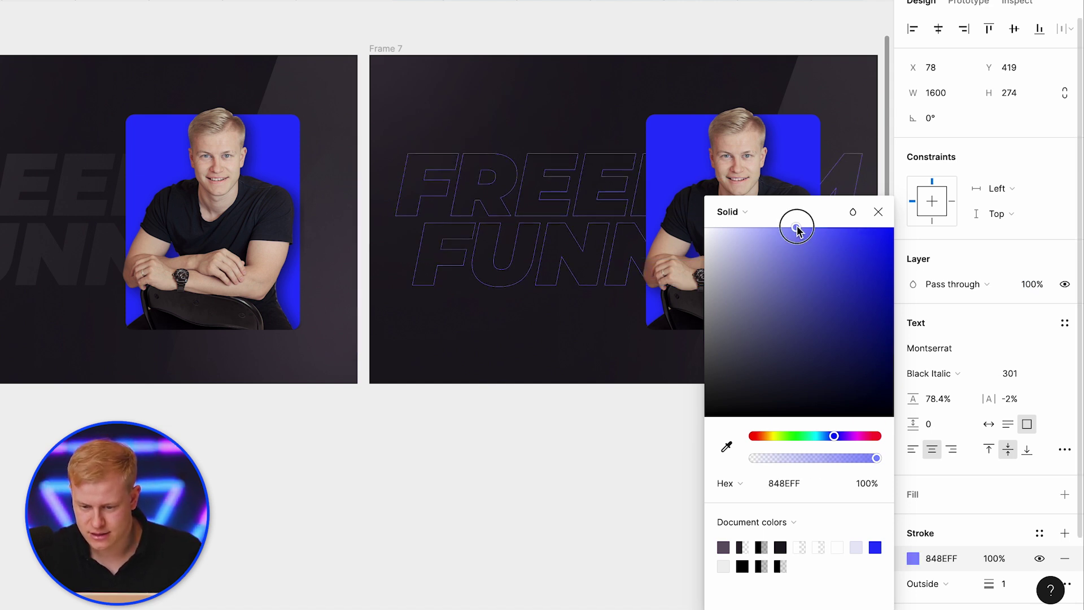
pyautogui.click(729, 212)
pyautogui.click(734, 230)
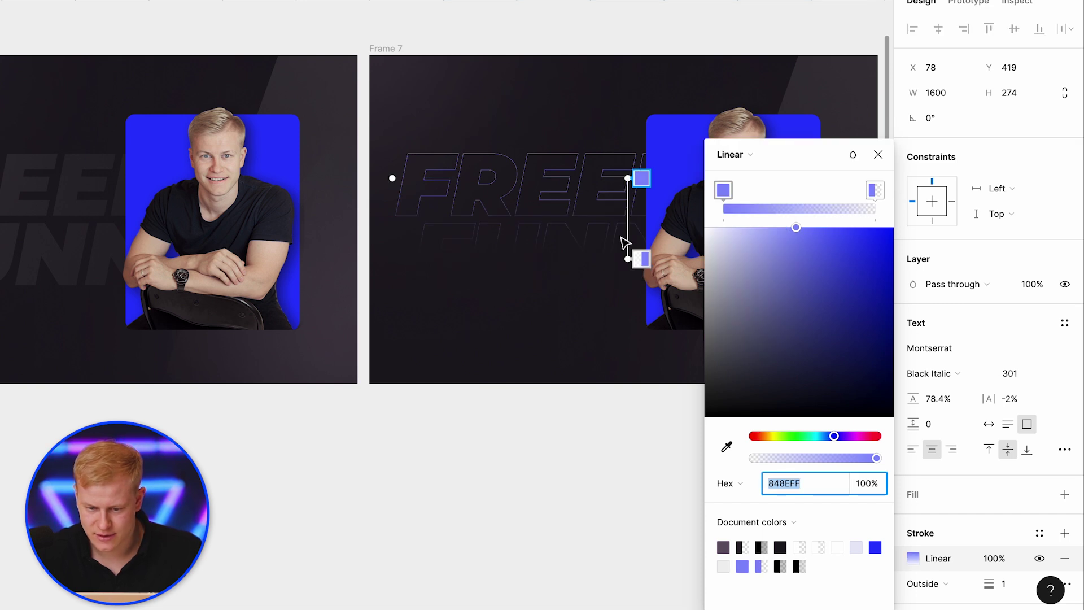
pyautogui.hscroll(5, 625, 243)
pyautogui.moveTo(481, 257); pyautogui.dragTo(481, 218)
pyautogui.moveTo(481, 178); pyautogui.dragTo(480, 153)
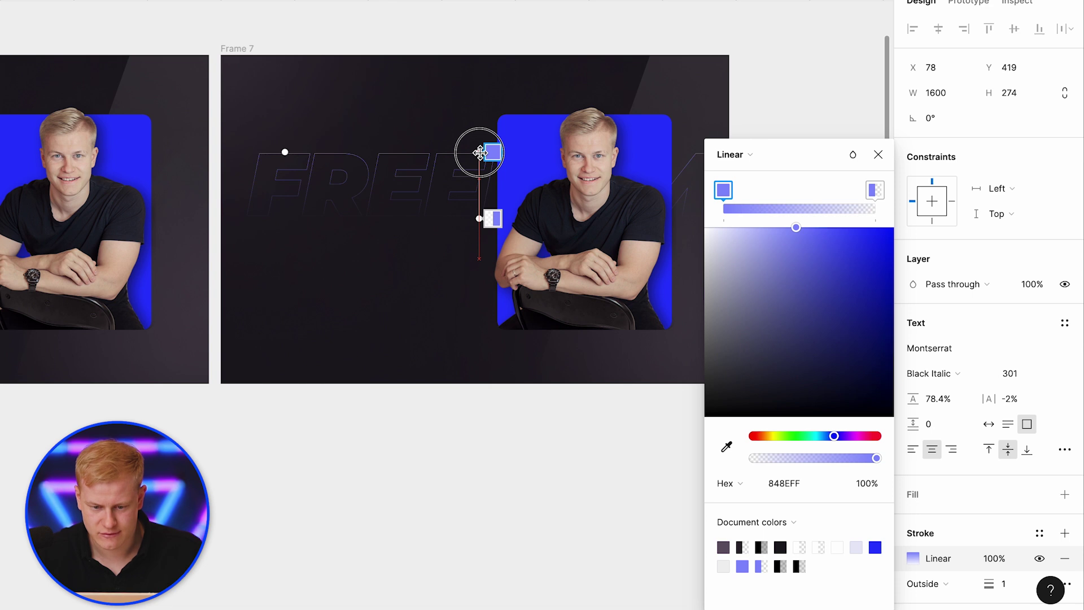
pyautogui.click(424, 274)
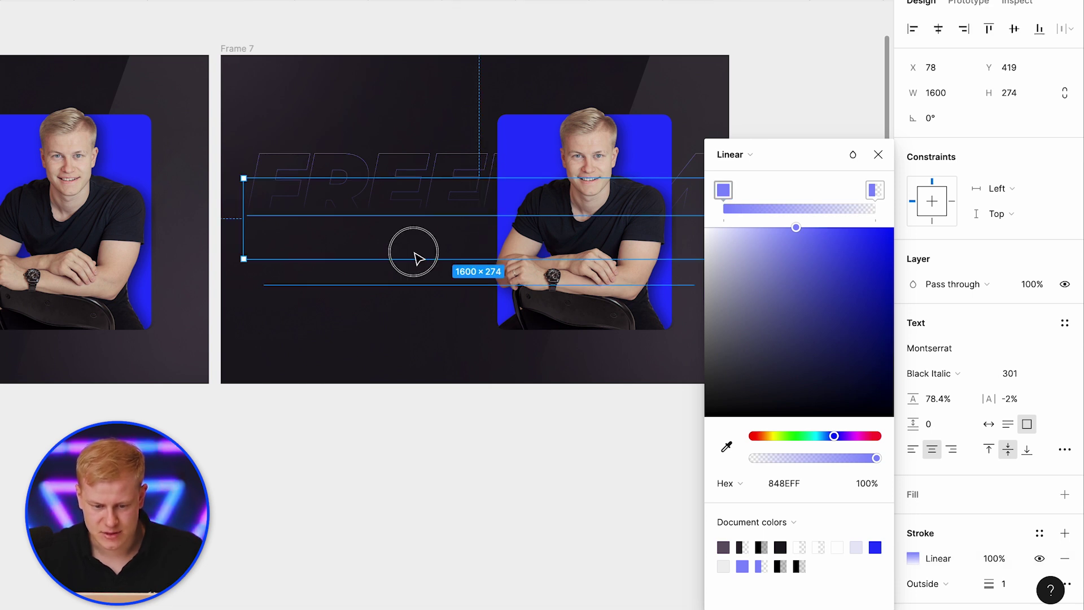
# Readjust the outline gradient to run further down the headline and less from the top.
pyautogui.doubleClick(415, 254)
pyautogui.click(412, 249)
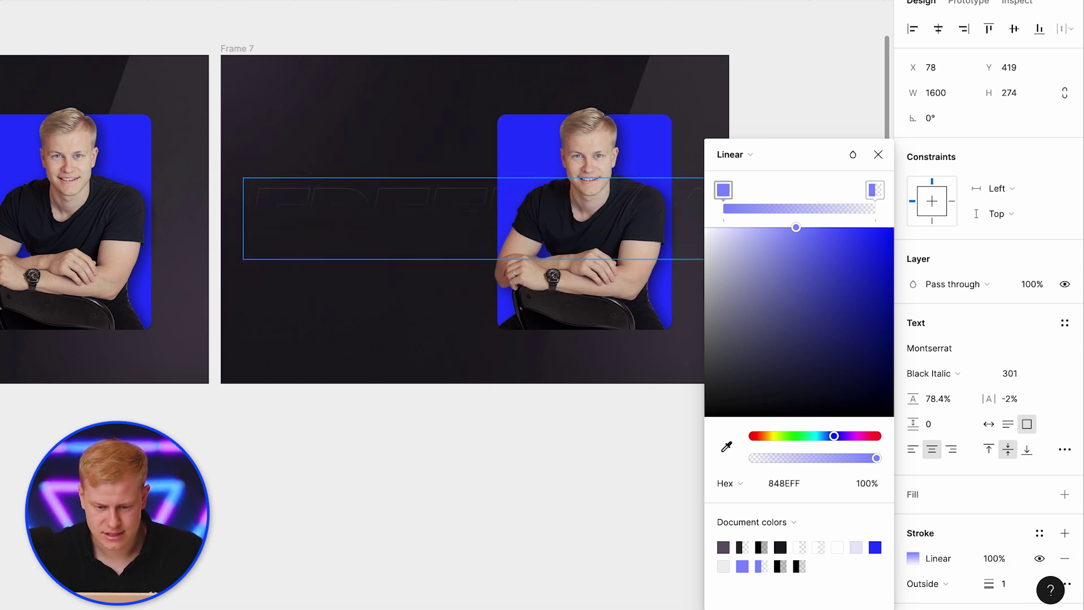
pyautogui.press('Escape')
pyautogui.press('Escape')
pyautogui.doubleClick(408, 200)
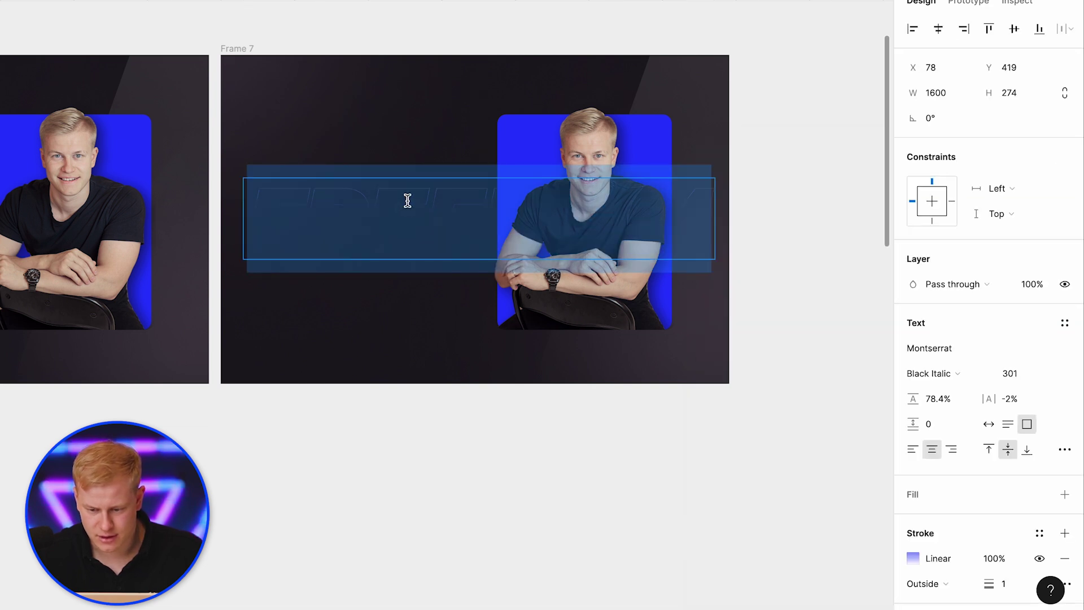
pyautogui.click(913, 558)
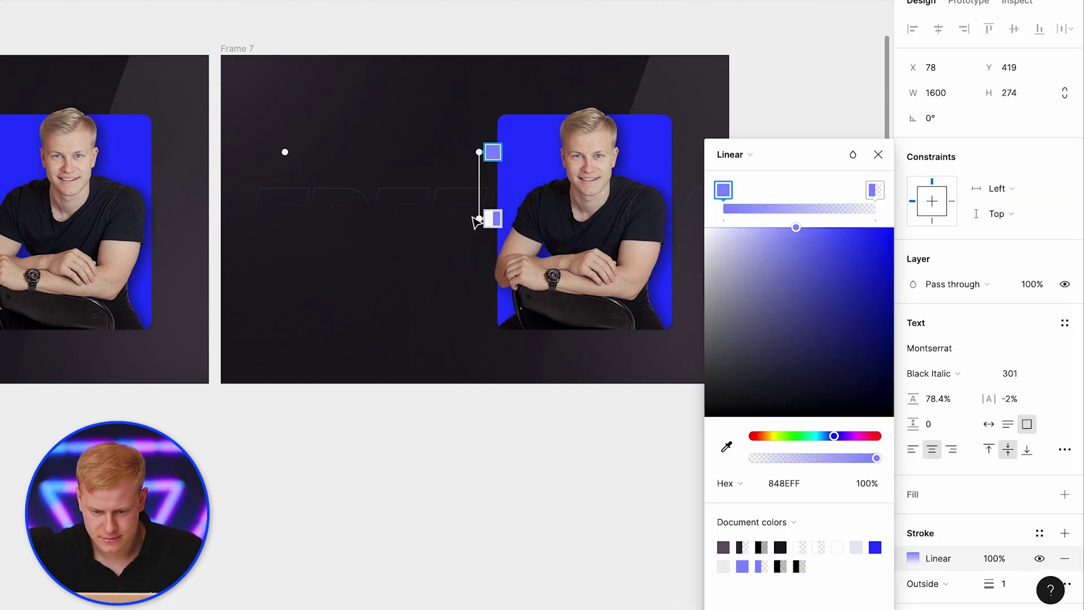
pyautogui.moveTo(478, 220)
pyautogui.mouseDown()
pyautogui.moveTo(475, 271)
pyautogui.moveTo(474, 259)
pyautogui.mouseUp()
pyautogui.moveTo(479, 154); pyautogui.dragTo(480, 179)
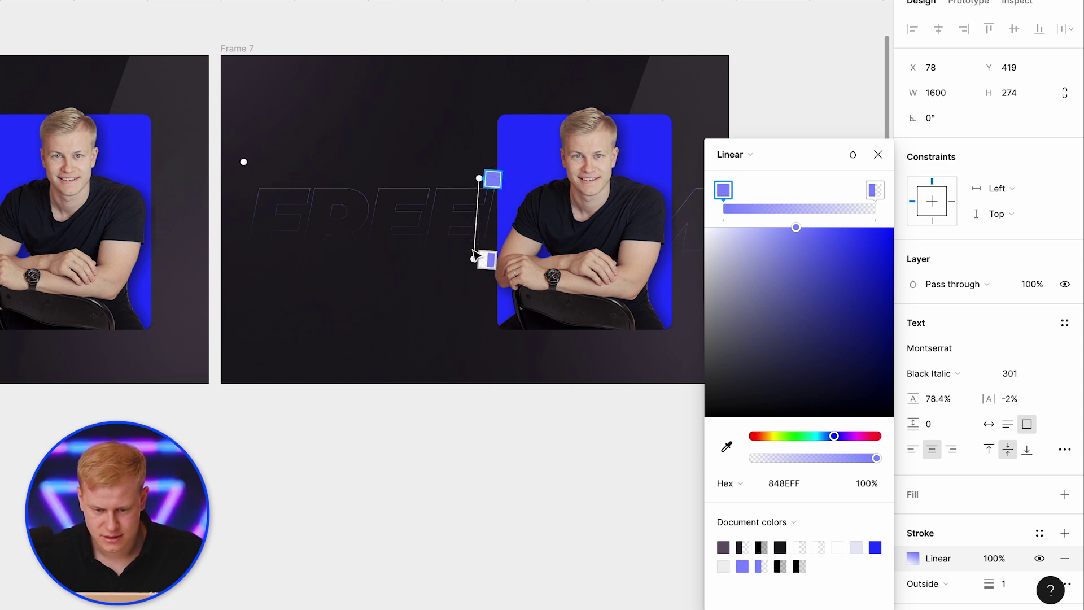
pyautogui.click(458, 307)
# Split the headline into separate FREEDOM and FUNNELS words and stagger them on two lines.
pyautogui.moveTo(419, 232); pyautogui.dragTo(459, 194)
pyautogui.hotkey('ctrl', 'd')
pyautogui.doubleClick(457, 188)
pyautogui.write('FUNNELS')
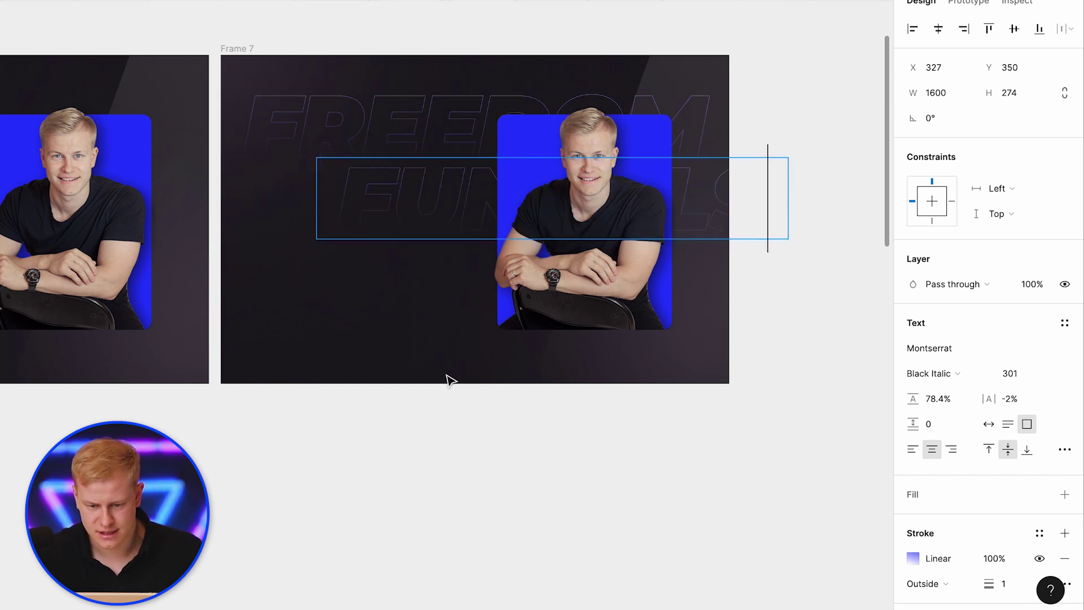
pyautogui.press('Escape')
pyautogui.moveTo(418, 121); pyautogui.dragTo(440, 127)
pyautogui.click(418, 226)
pyautogui.moveTo(418, 225); pyautogui.dragTo(407, 218)
pyautogui.keyDown('shift'); pyautogui.click(363, 128); pyautogui.keyUp('shift')
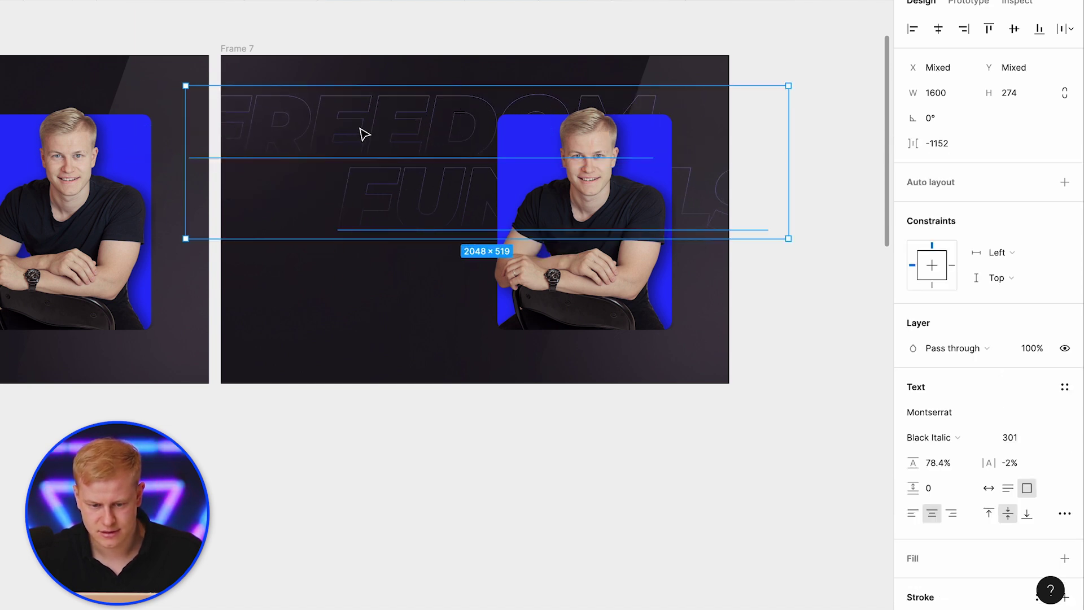
pyautogui.moveTo(363, 128); pyautogui.dragTo(350, 186)
pyautogui.click(443, 442)
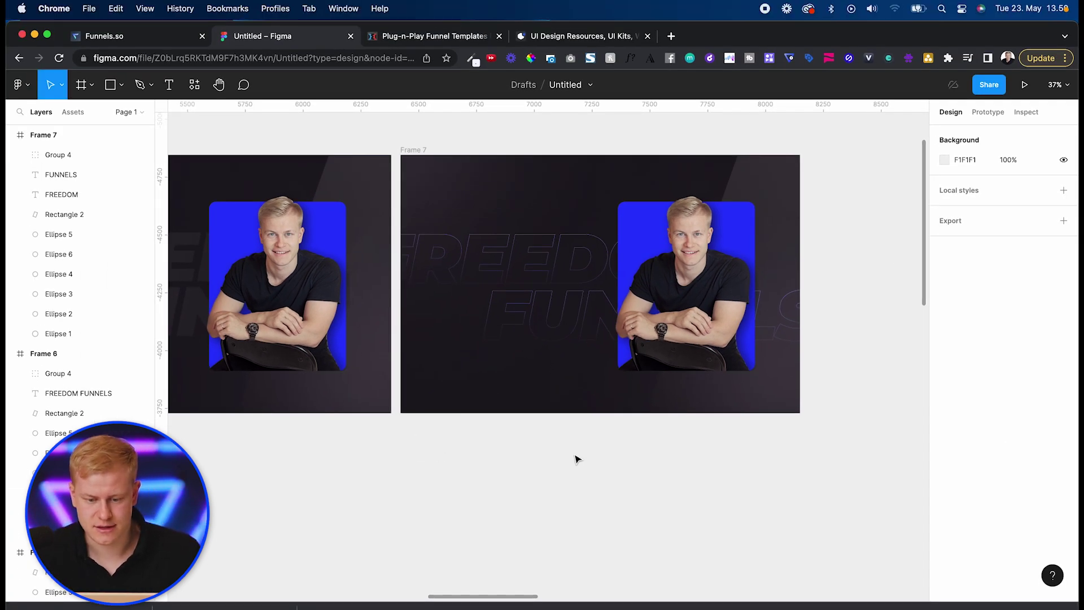
pyautogui.scroll(-5, 600, 445)
pyautogui.moveTo(582, 404); pyautogui.dragTo(567, 491)
pyautogui.scroll(5, 567, 492)
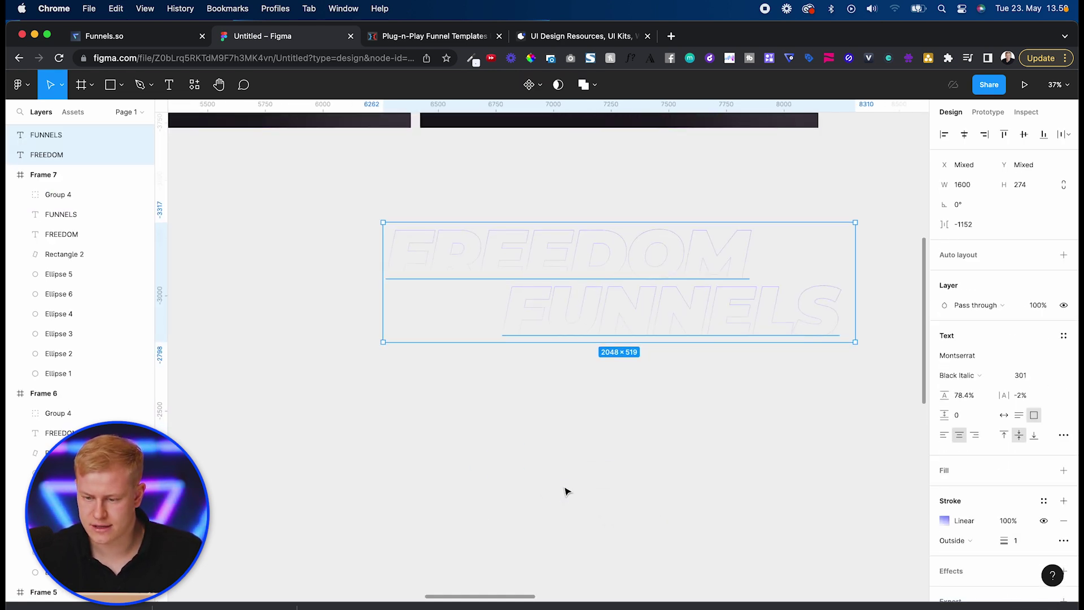
pyautogui.moveTo(576, 201); pyautogui.dragTo(591, 418)
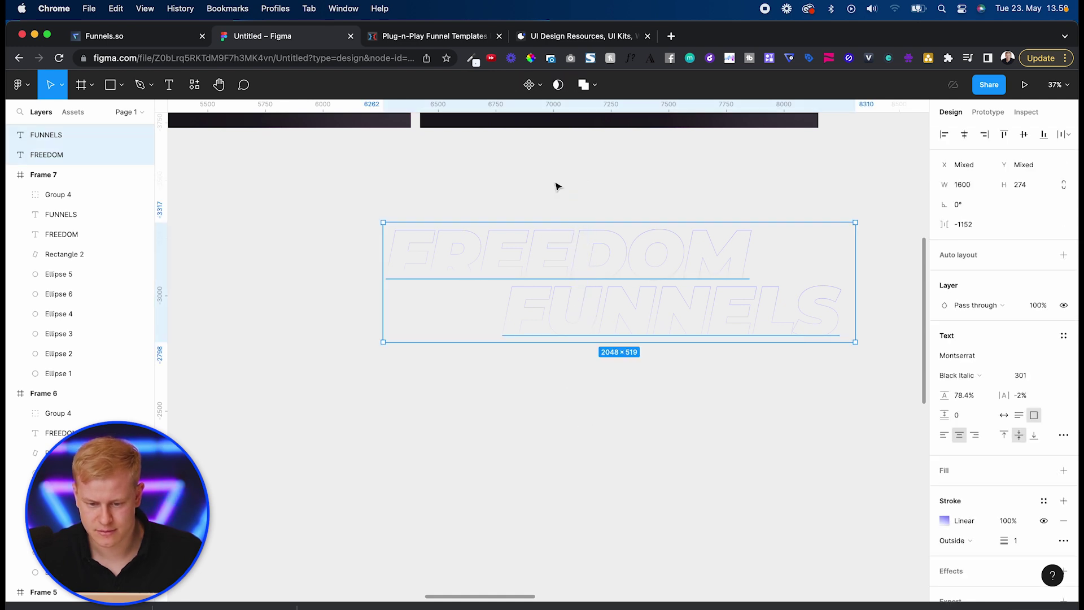
pyautogui.click(581, 298)
pyautogui.moveTo(571, 171); pyautogui.dragTo(612, 356)
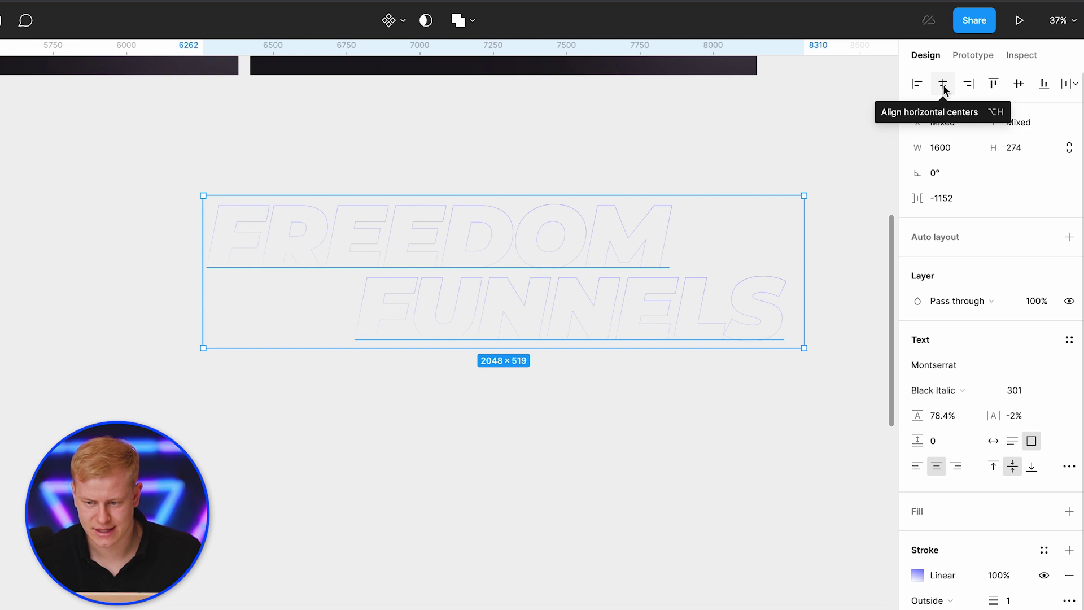
pyautogui.click(943, 84)
pyautogui.click(1019, 85)
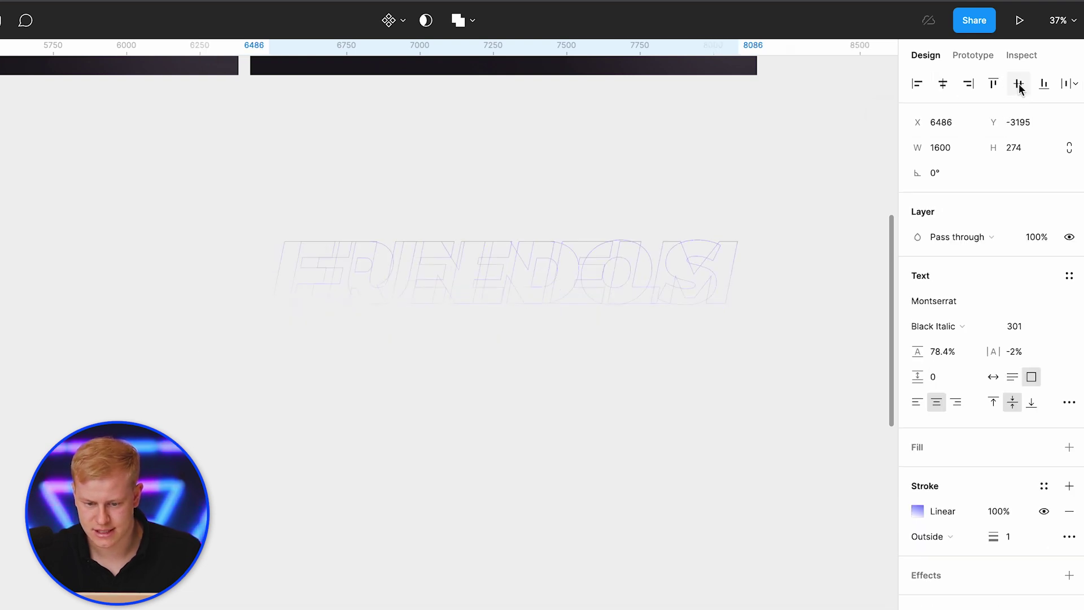
pyautogui.press('Escape')
pyautogui.moveTo(520, 251); pyautogui.dragTo(521, 329)
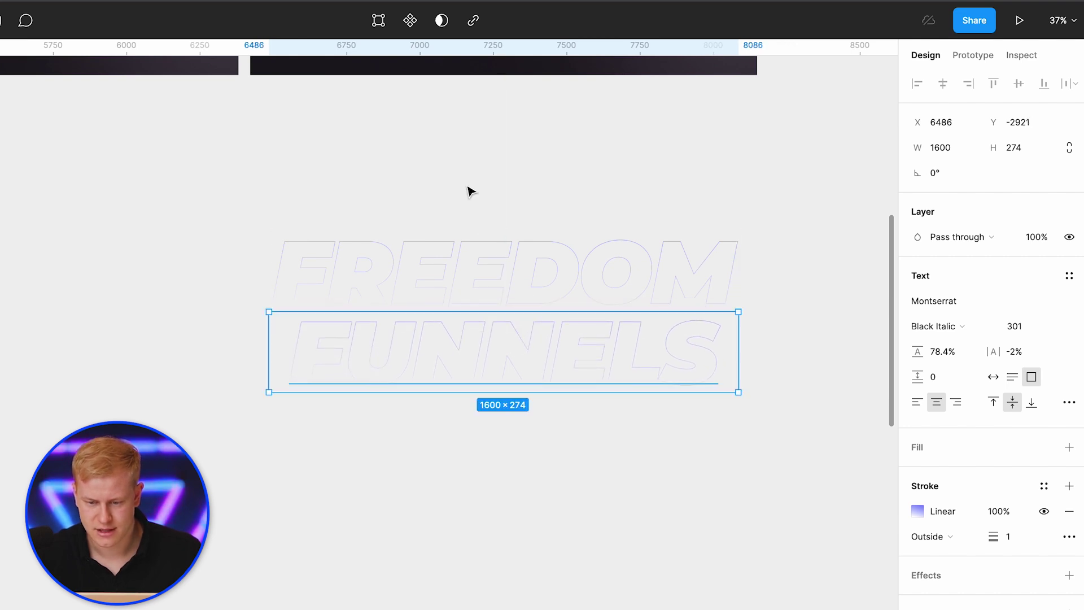
pyautogui.moveTo(465, 185); pyautogui.dragTo(467, 392)
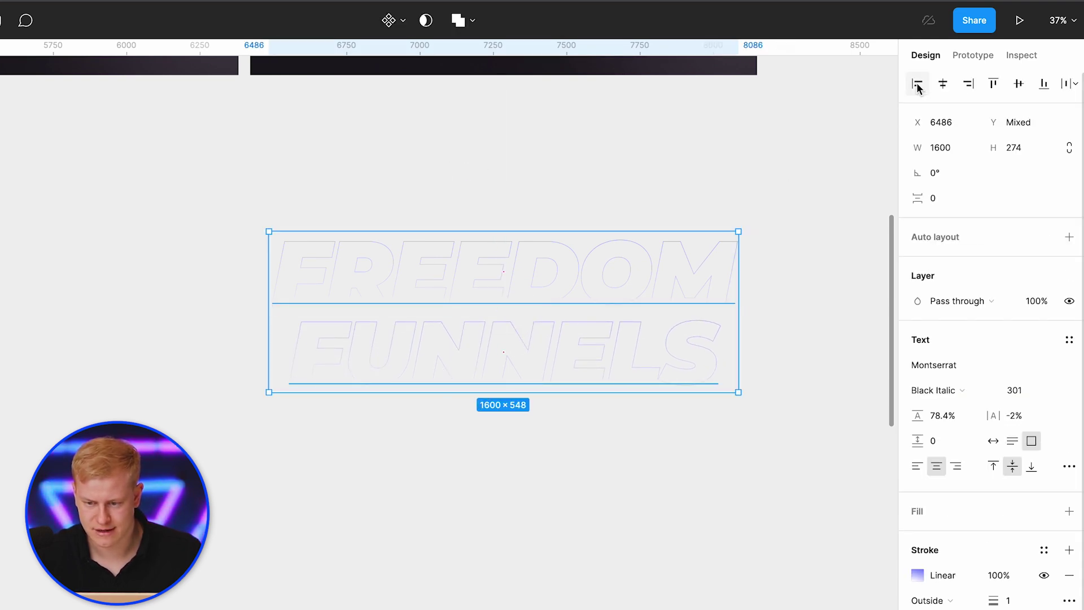
pyautogui.moveTo(589, 390); pyautogui.dragTo(683, 390)
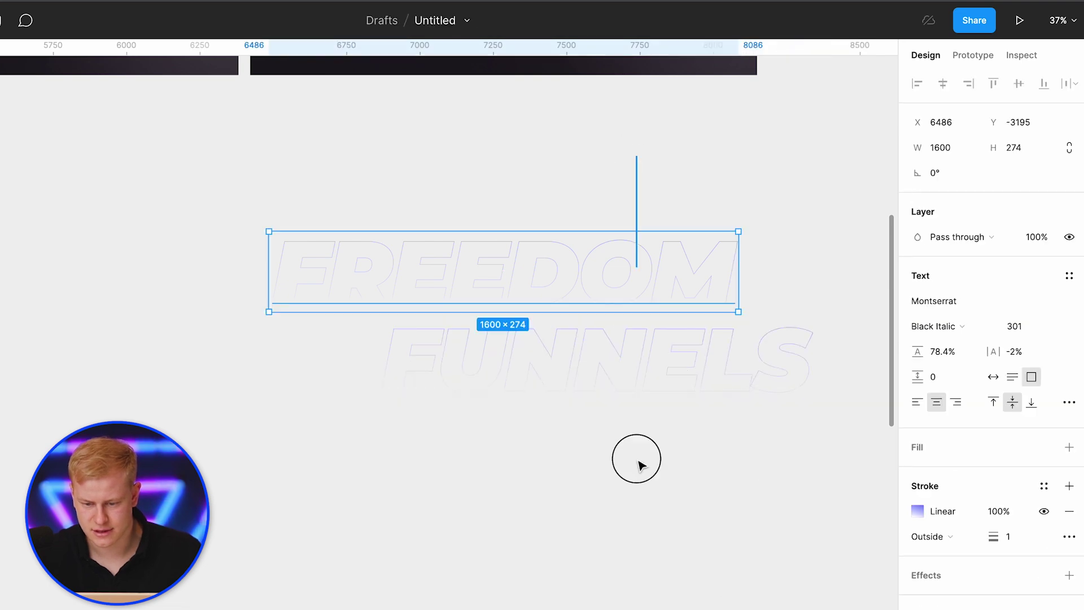
pyautogui.moveTo(636, 157); pyautogui.dragTo(639, 516)
pyautogui.click(943, 83)
pyautogui.click(578, 188)
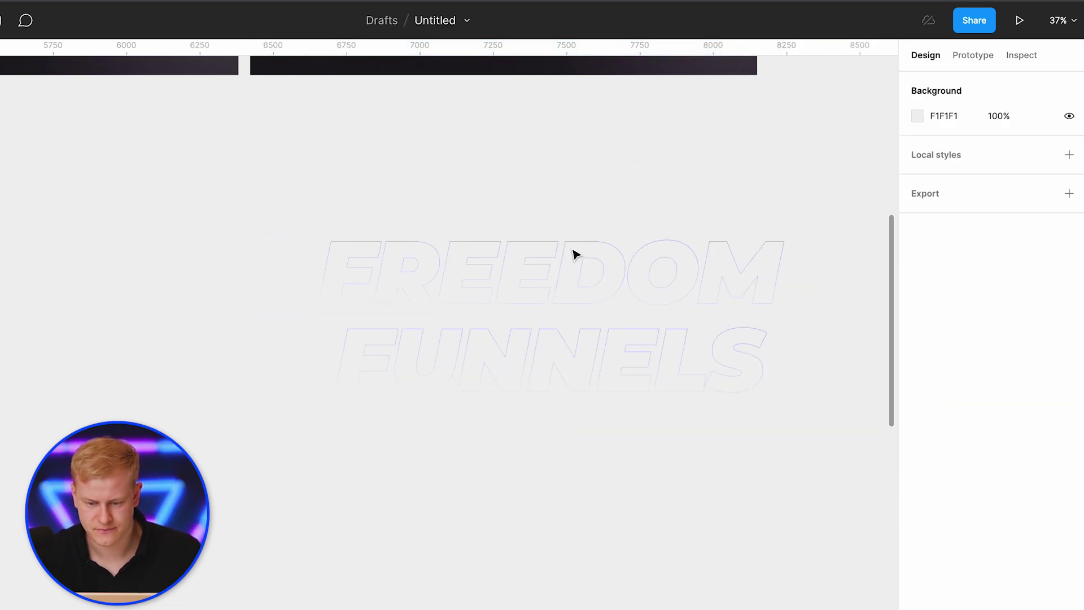
pyautogui.moveTo(576, 329); pyautogui.dragTo(577, 334)
pyautogui.scroll(-5, 576, 333)
pyautogui.press('Delete')
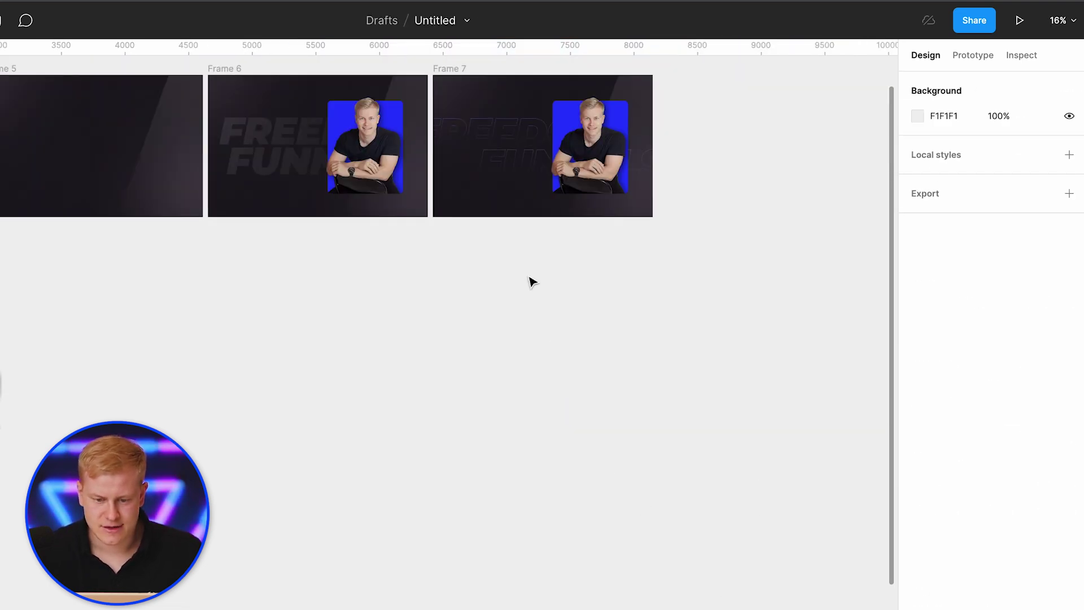
pyautogui.scroll(5, 531, 281)
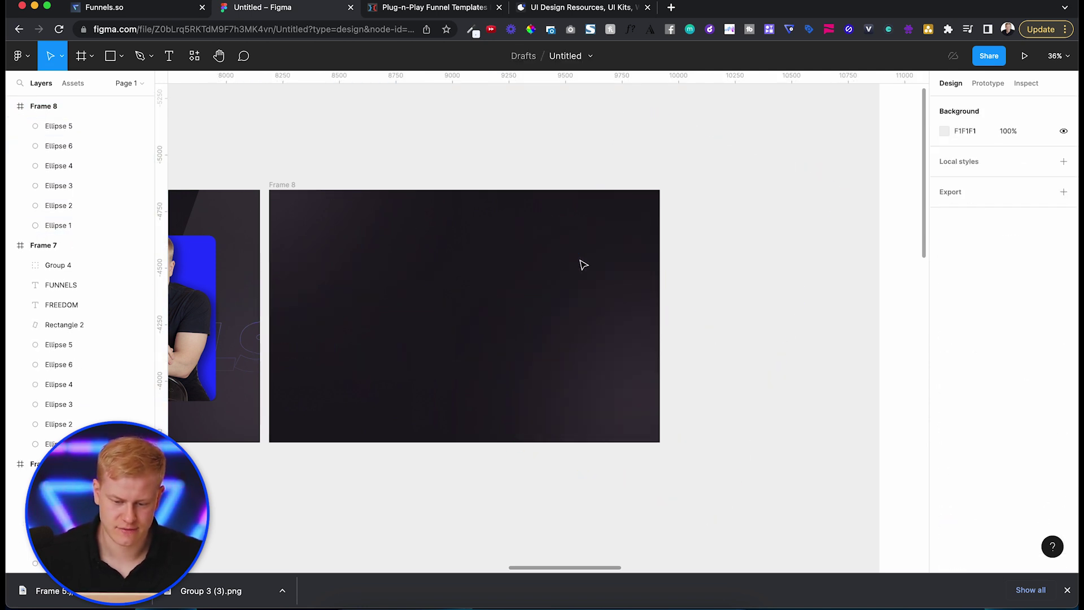
pyautogui.click(310, 229)
pyautogui.press('Delete')
pyautogui.moveTo(281, 201); pyautogui.dragTo(654, 438)
pyautogui.press('Delete')
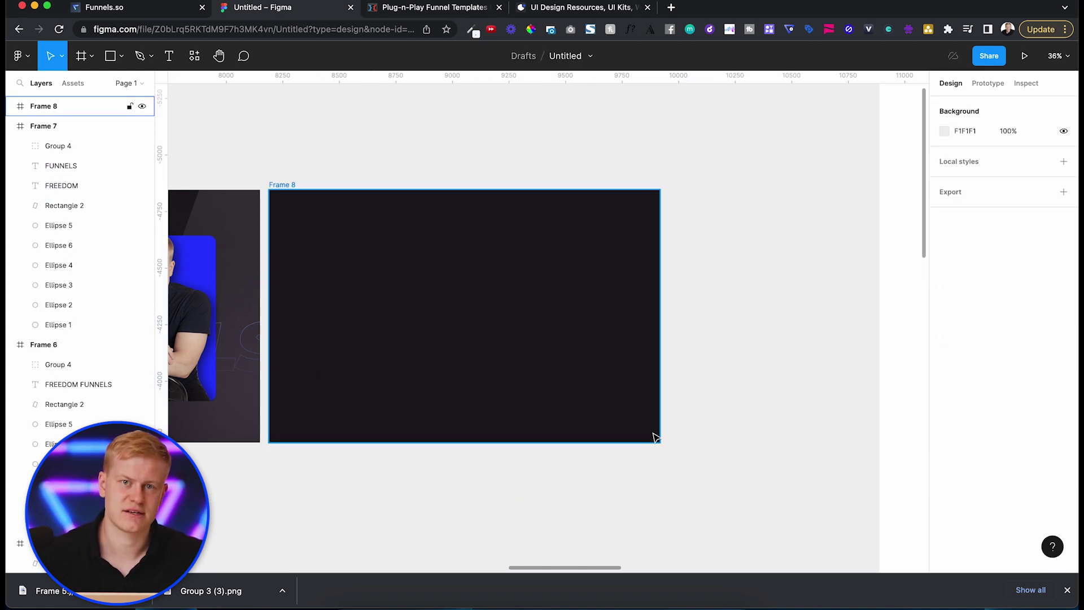
pyautogui.scroll(5, 469, 416)
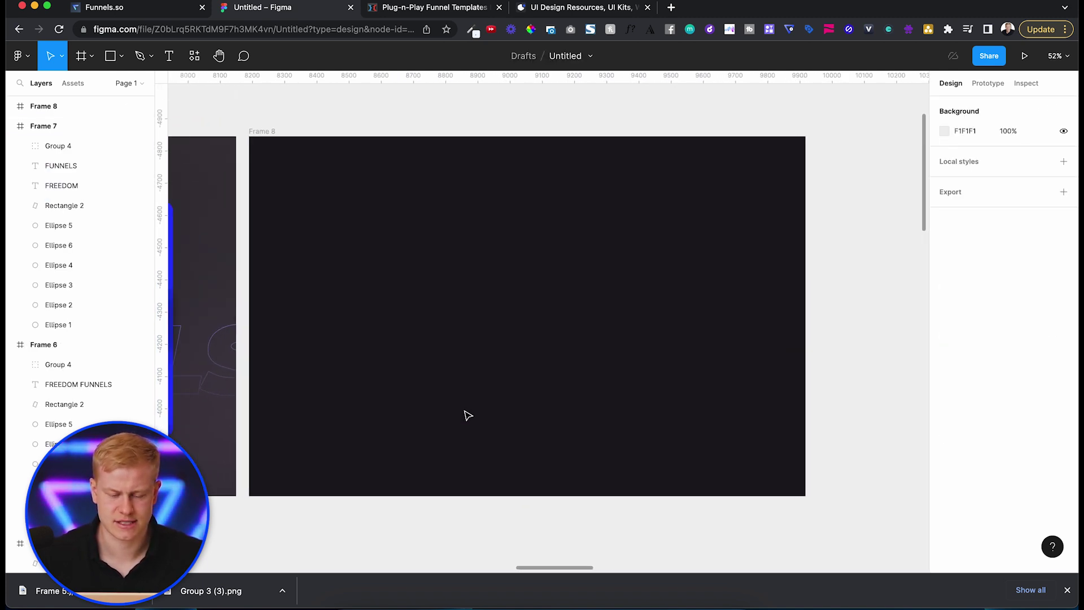
pyautogui.scroll(-3, 468, 415)
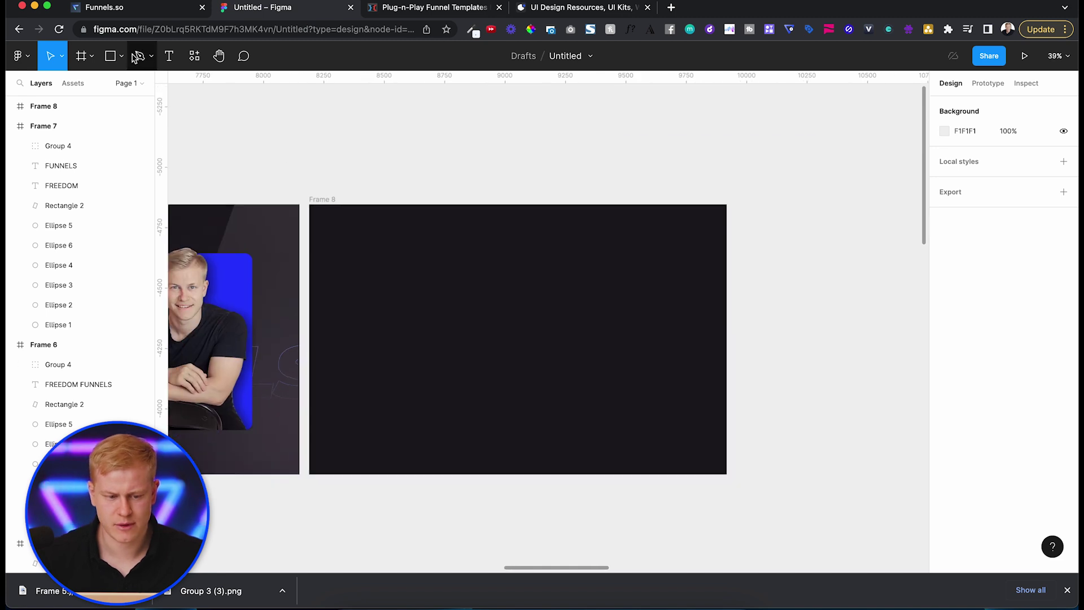
# Pen a closed shape rising from Frame 8's bottom-left to its top-right, down the right edge, and back along the bottom.
pyautogui.click(142, 57)
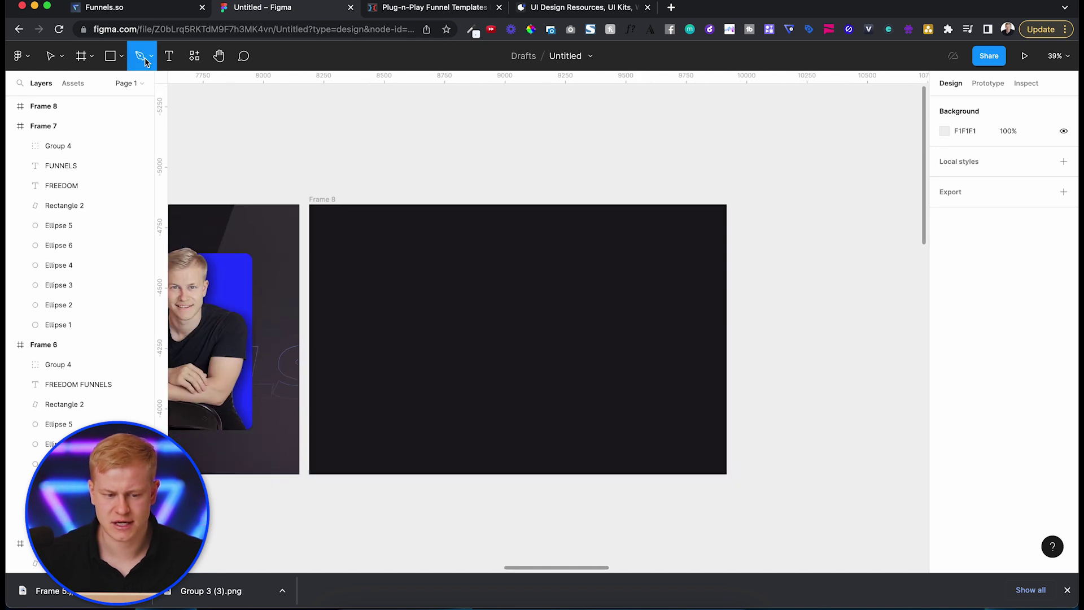
pyautogui.click(311, 473)
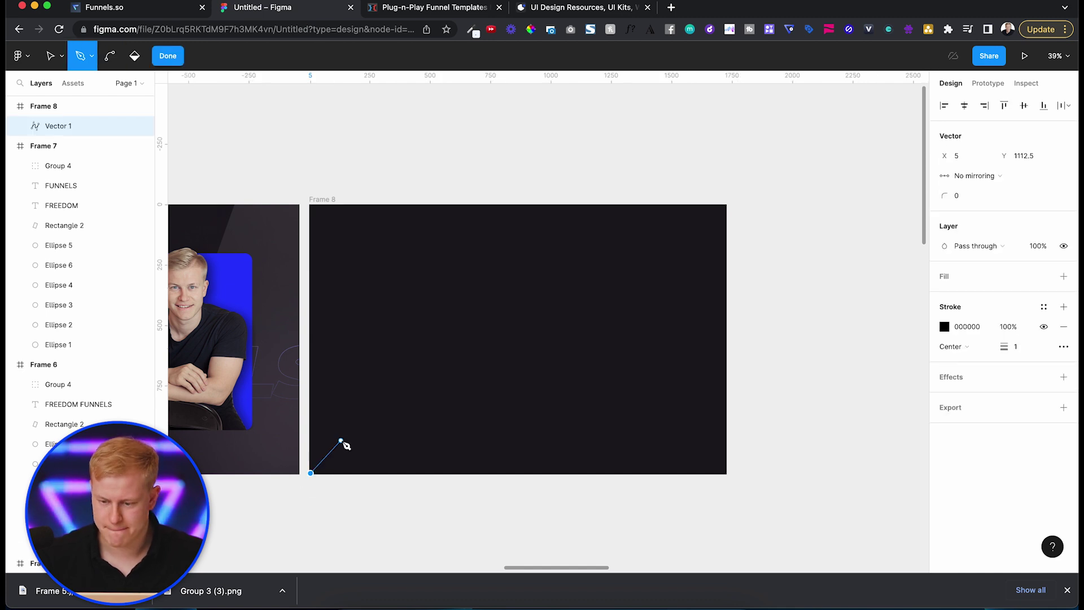
pyautogui.click(341, 437)
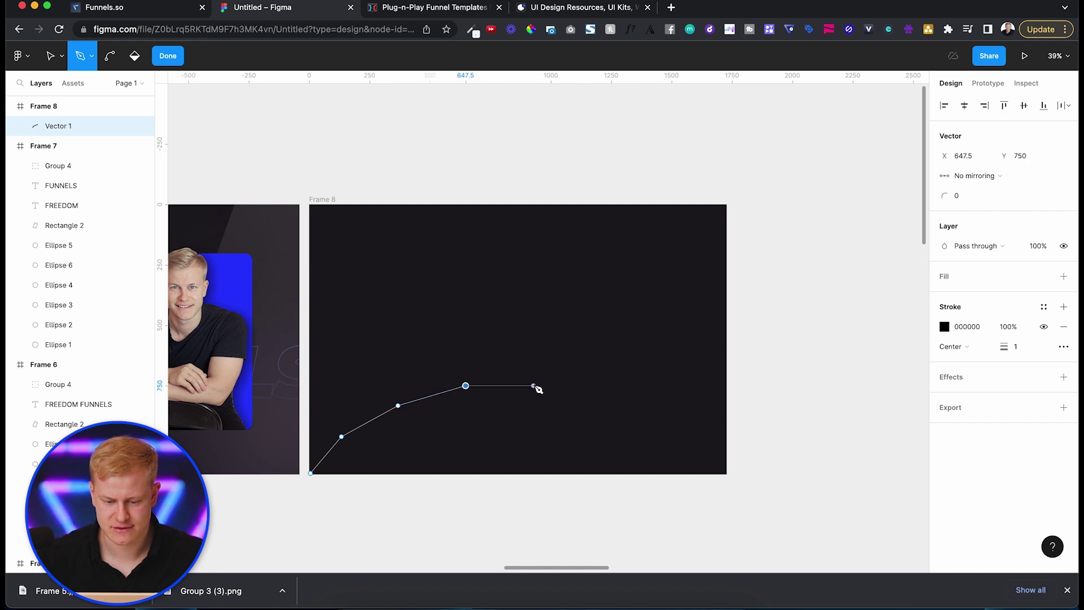
pyautogui.click(569, 361)
pyautogui.click(640, 331)
pyautogui.click(658, 303)
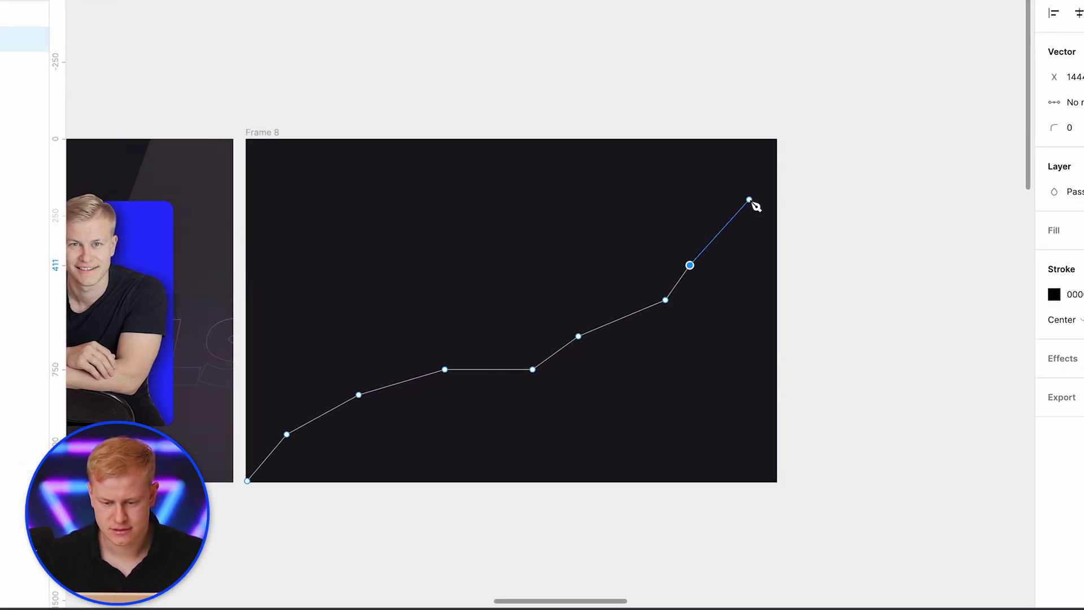
pyautogui.click(750, 200)
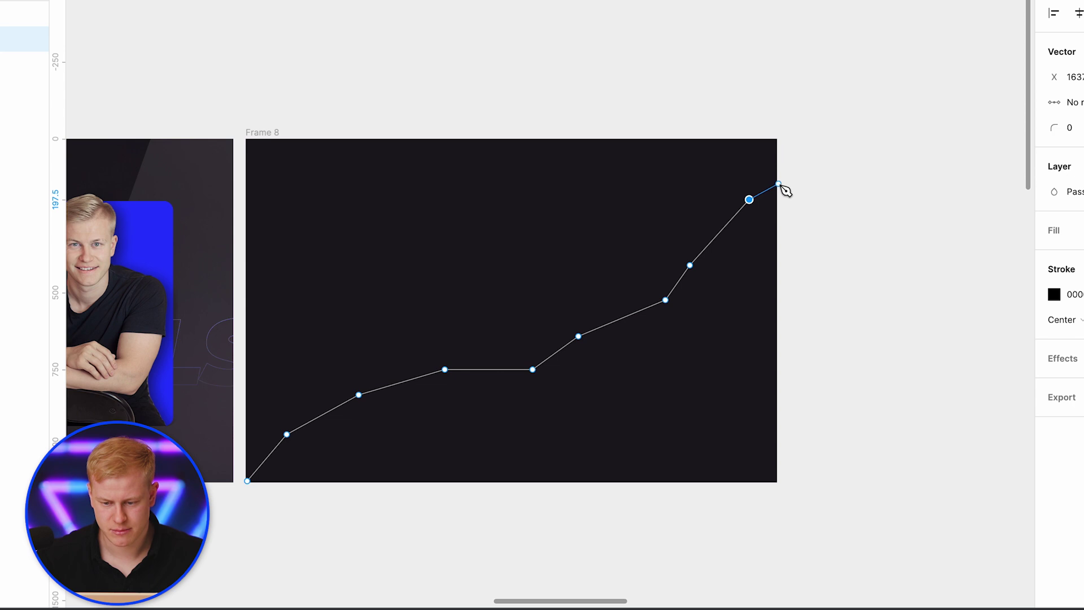
pyautogui.click(779, 184)
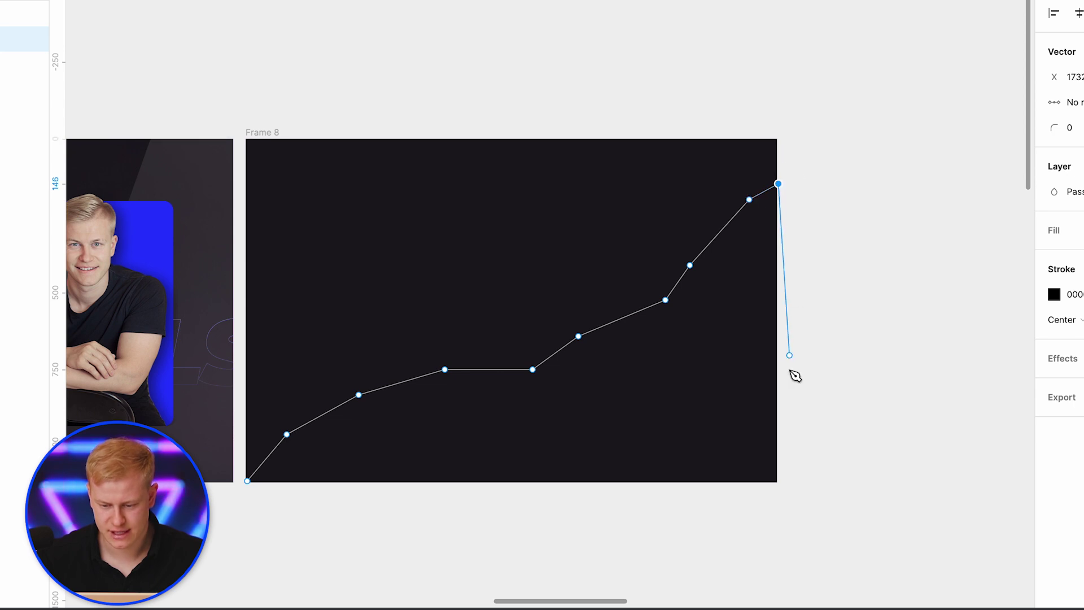
pyautogui.click(778, 480)
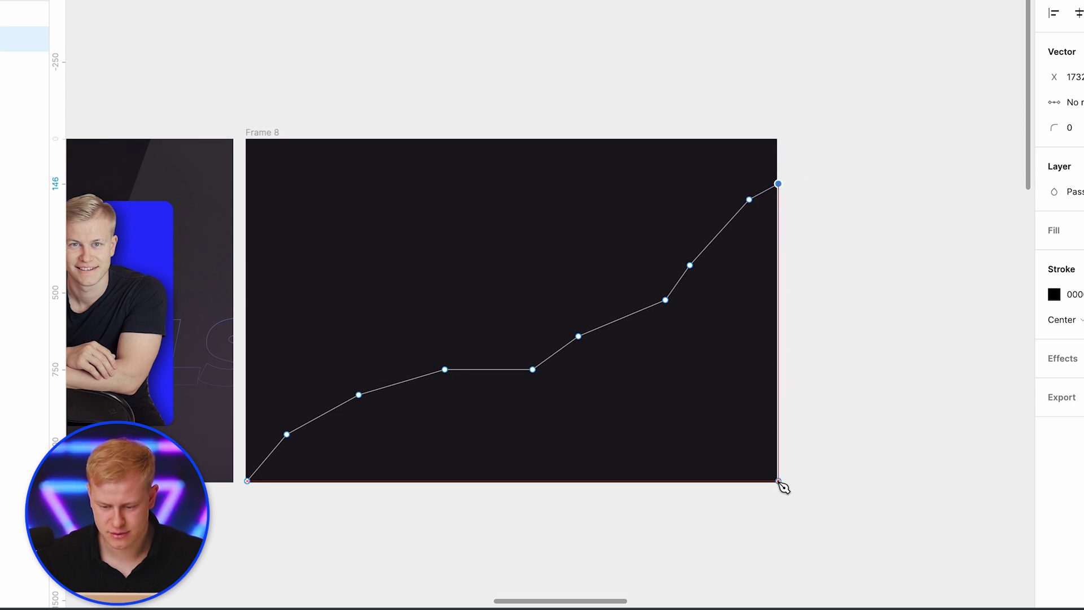
pyautogui.click(248, 481)
pyautogui.press('Escape')
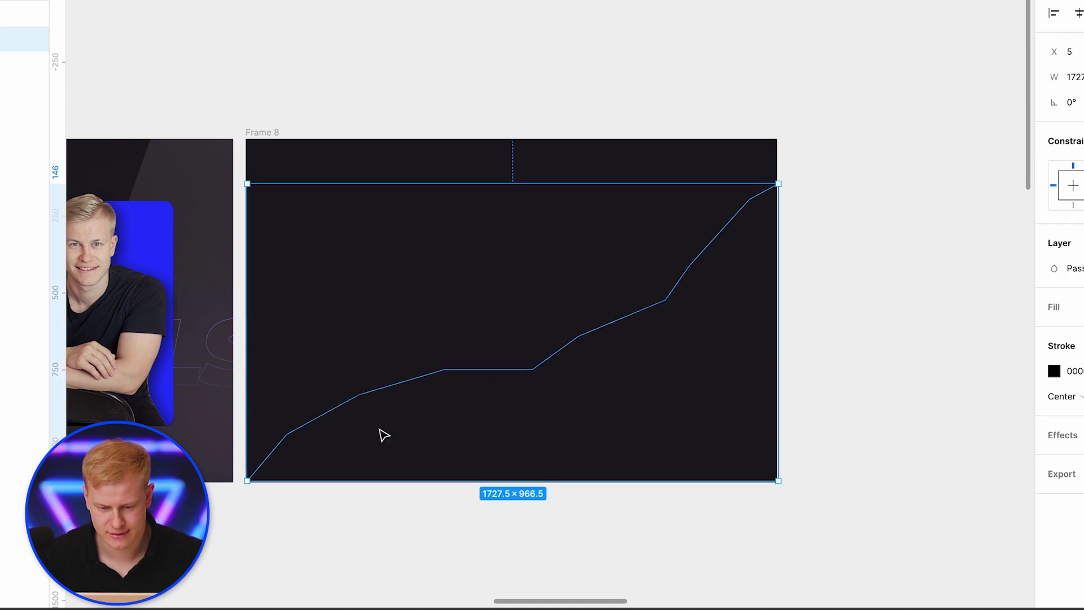
# Give the chart shape a blue 2638FF fill as a diagonal linear gradient.
pyautogui.click(1081, 308)
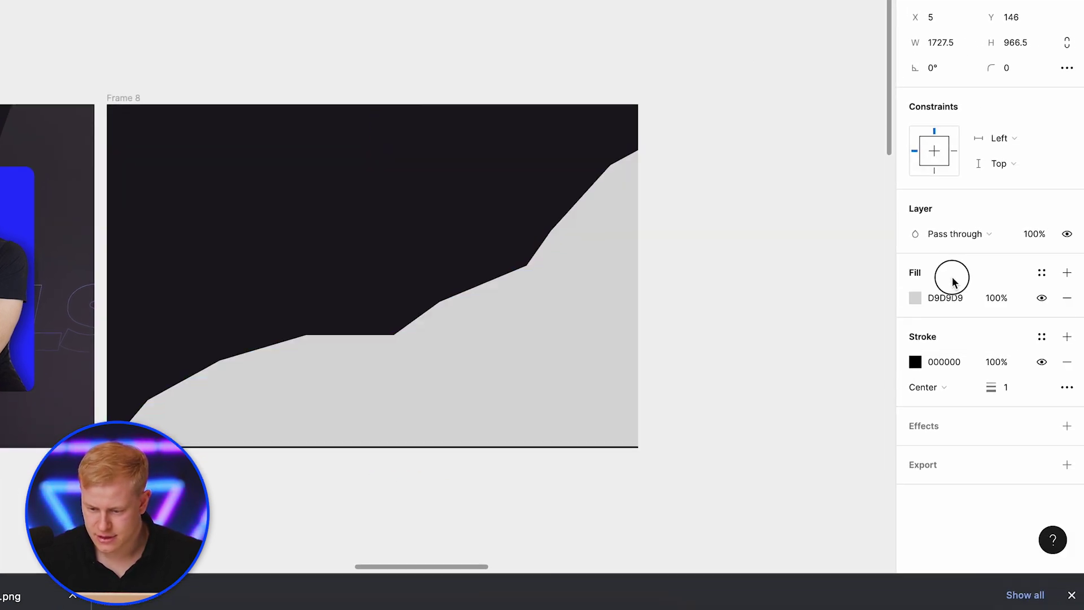
pyautogui.click(916, 298)
pyautogui.click(745, 517)
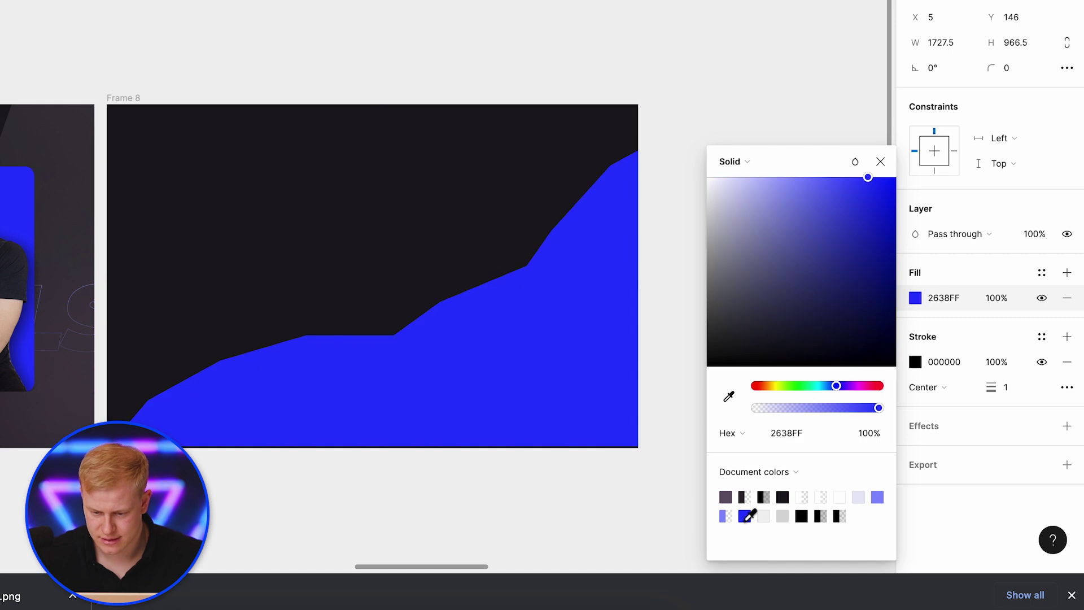
pyautogui.click(755, 158)
pyautogui.click(749, 179)
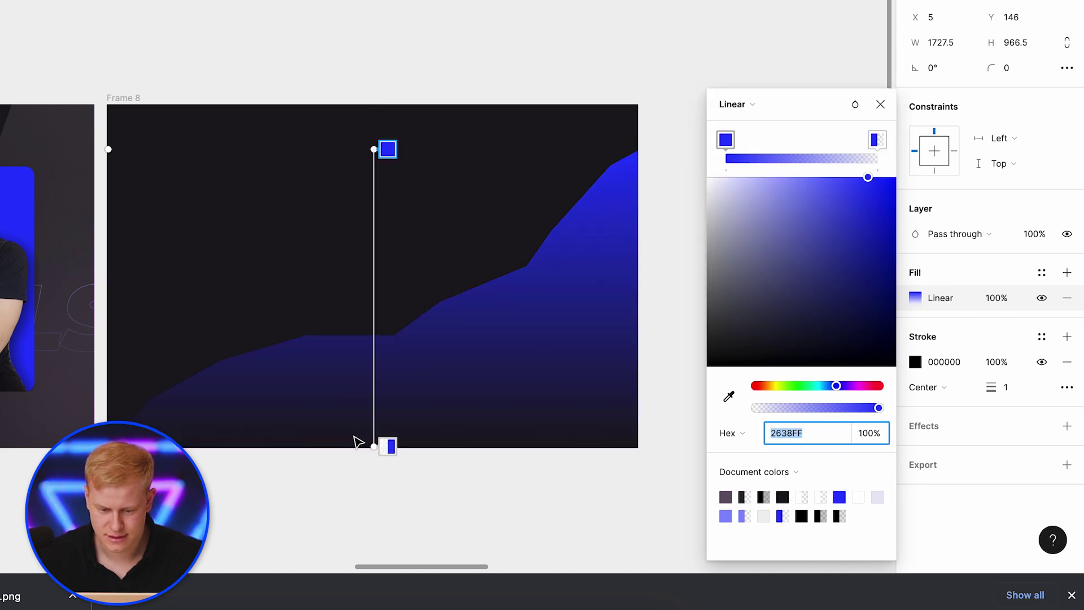
pyautogui.moveTo(371, 443); pyautogui.dragTo(128, 440)
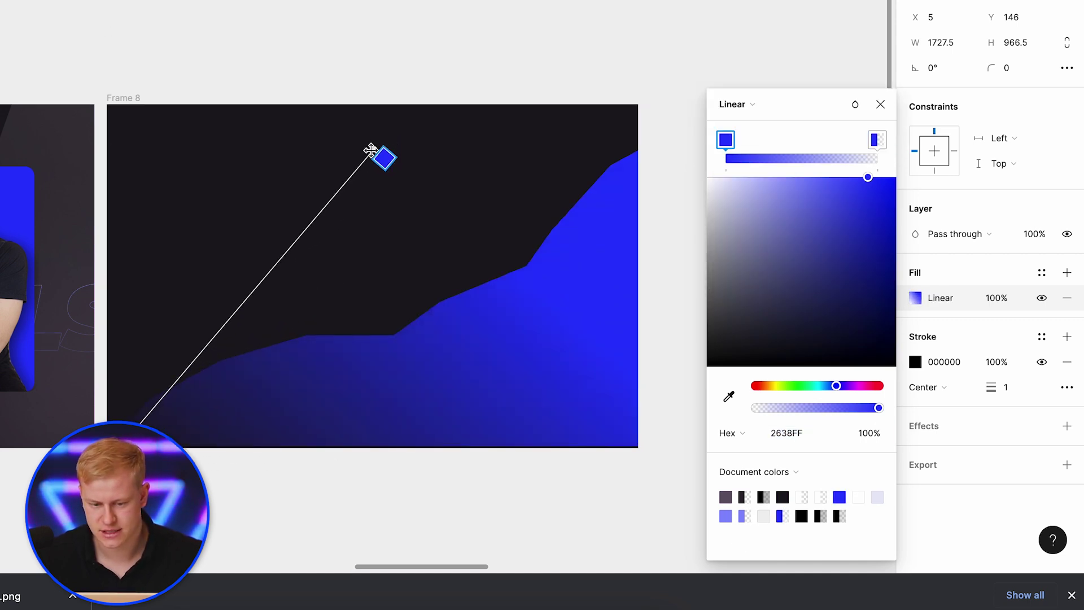
pyautogui.moveTo(371, 150); pyautogui.dragTo(636, 152)
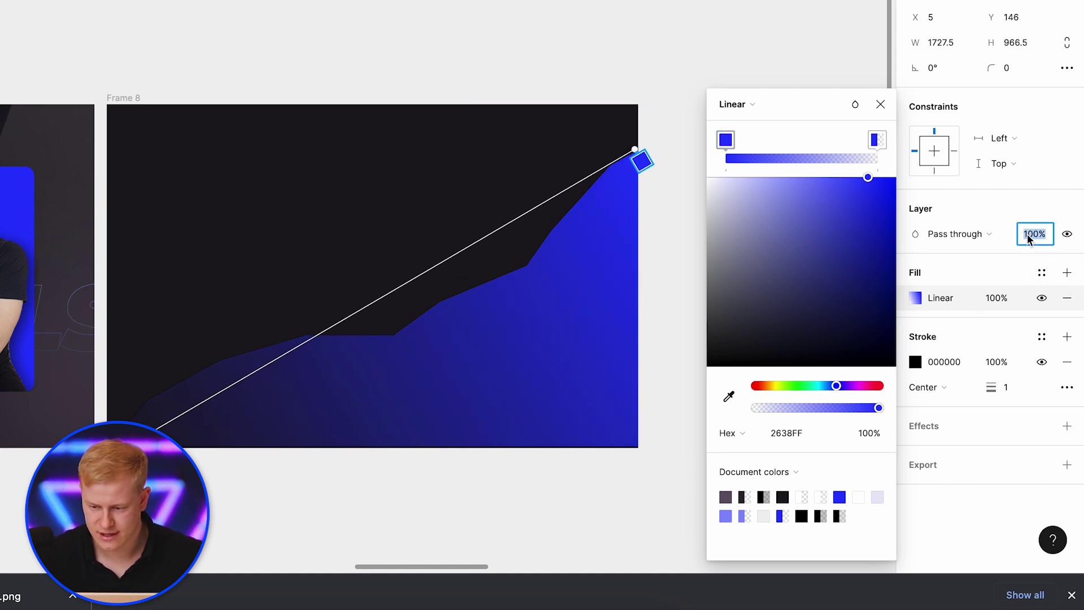
# Set the shape's layer opacity to 50% and paste a portrait copy into Frame 8.
pyautogui.write('10')
pyautogui.press('Return')
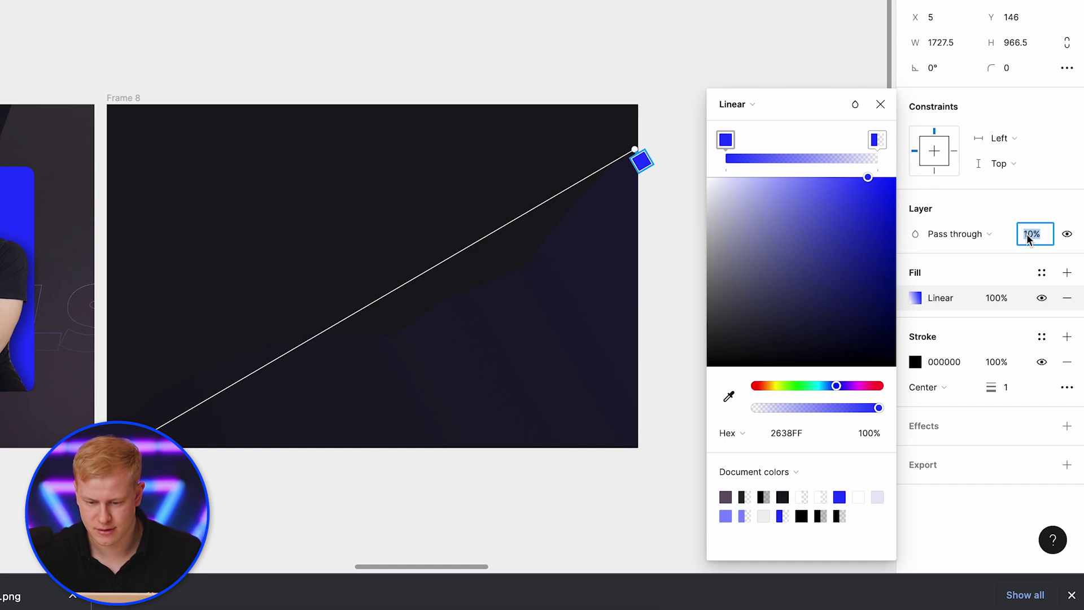
pyautogui.write('50')
pyautogui.press('Return')
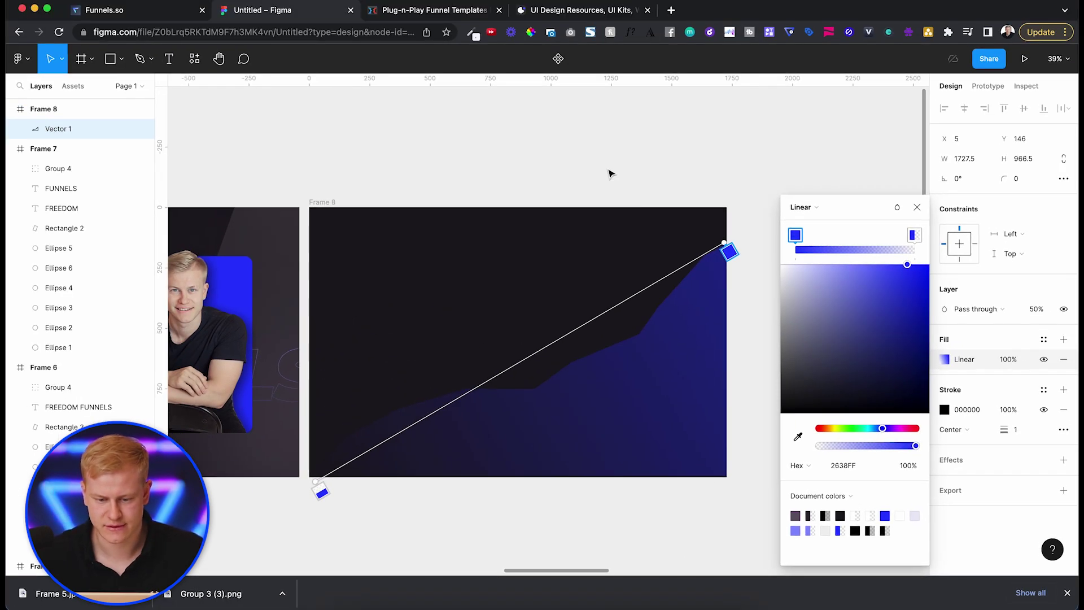
pyautogui.click(604, 164)
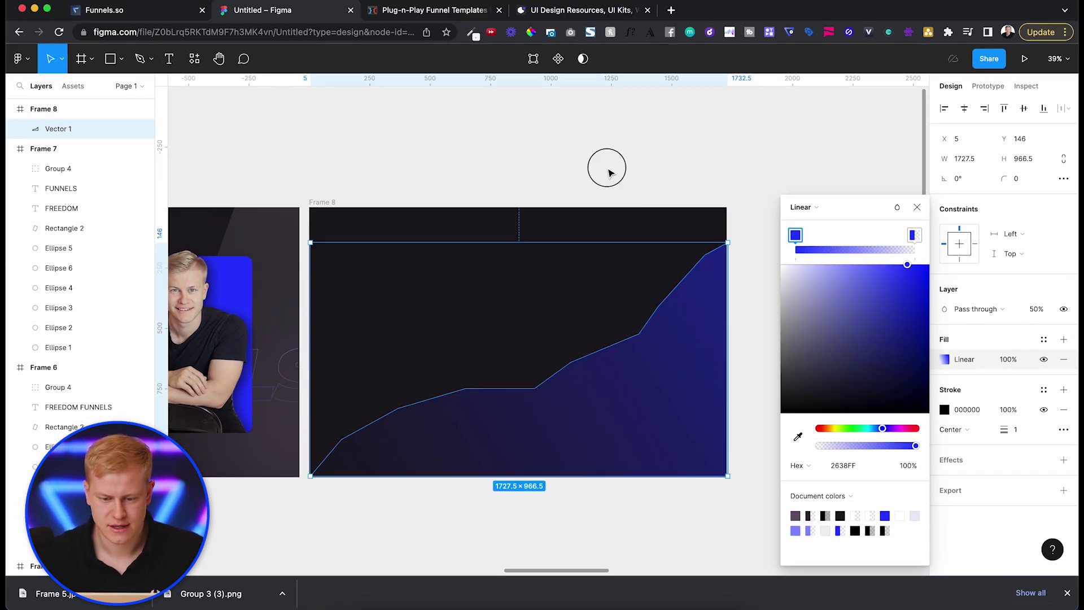
pyautogui.hotkey('ctrl', 'v')
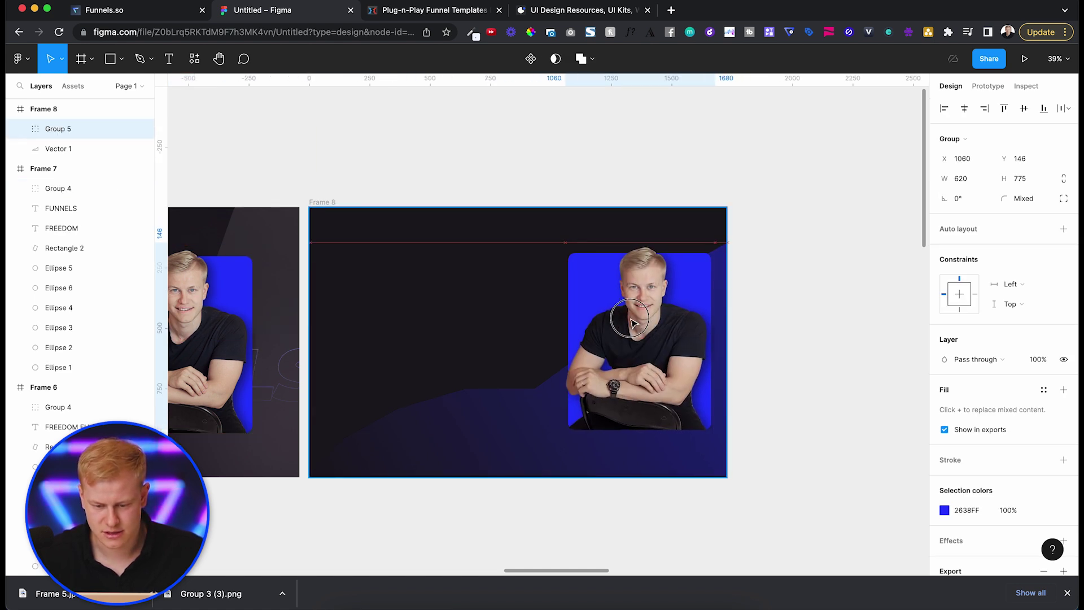
pyautogui.moveTo(617, 322); pyautogui.dragTo(608, 324)
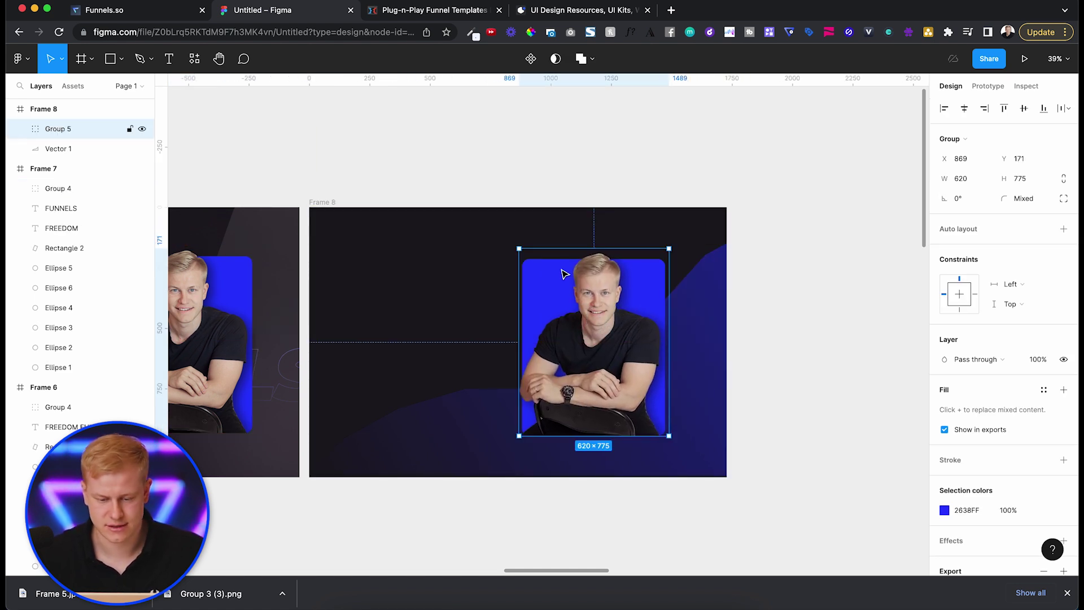
# Delete the portrait copy, remove the chart shape's fill, and add a white outline about 15 thick.
pyautogui.press('Delete')
pyautogui.click(586, 362)
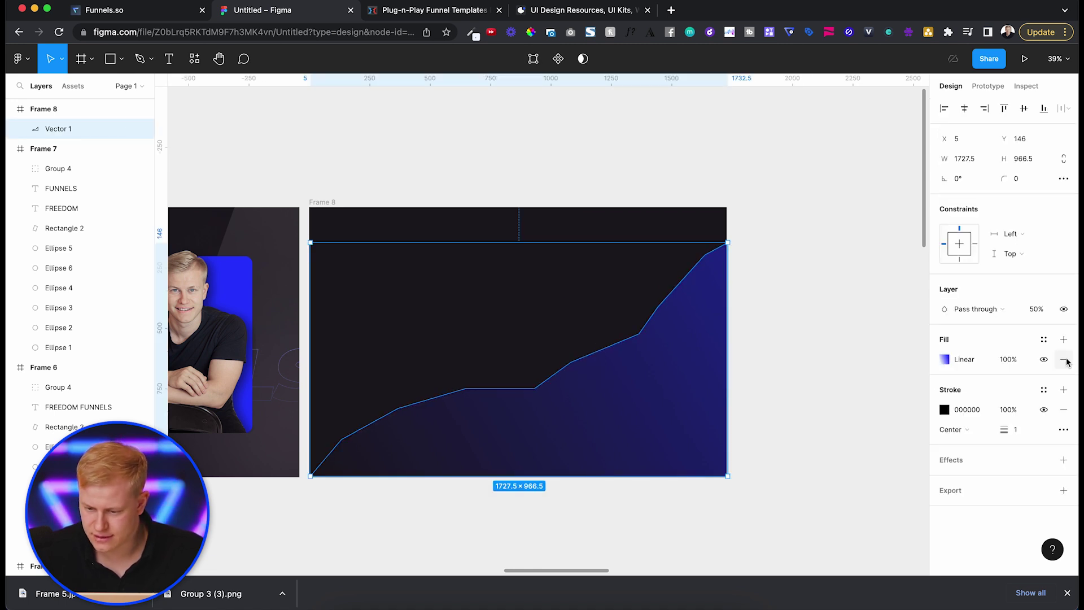
pyautogui.click(1065, 360)
pyautogui.click(944, 389)
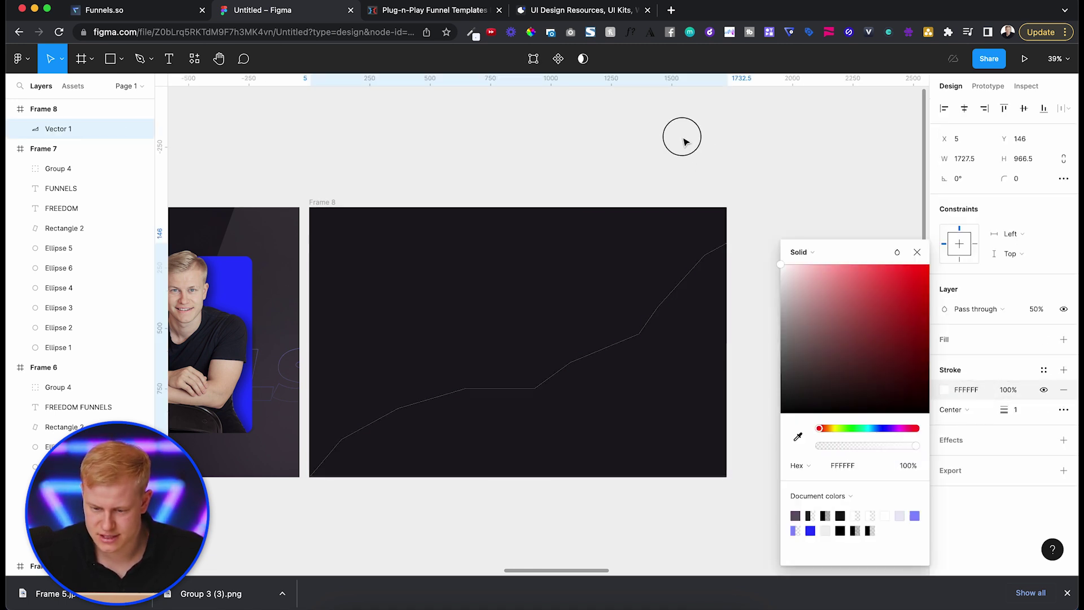
pyautogui.write('fff')
pyautogui.press('Return')
pyautogui.moveTo(1005, 417); pyautogui.dragTo(1025, 408)
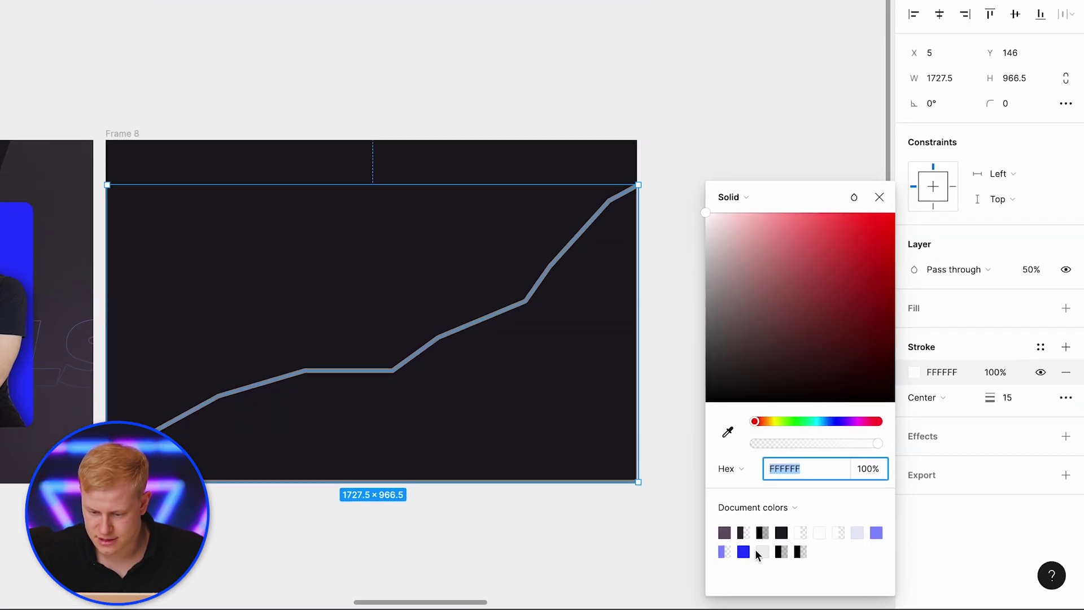
# Make the outline a blue linear gradient running diagonally toward the top-right.
pyautogui.click(811, 530)
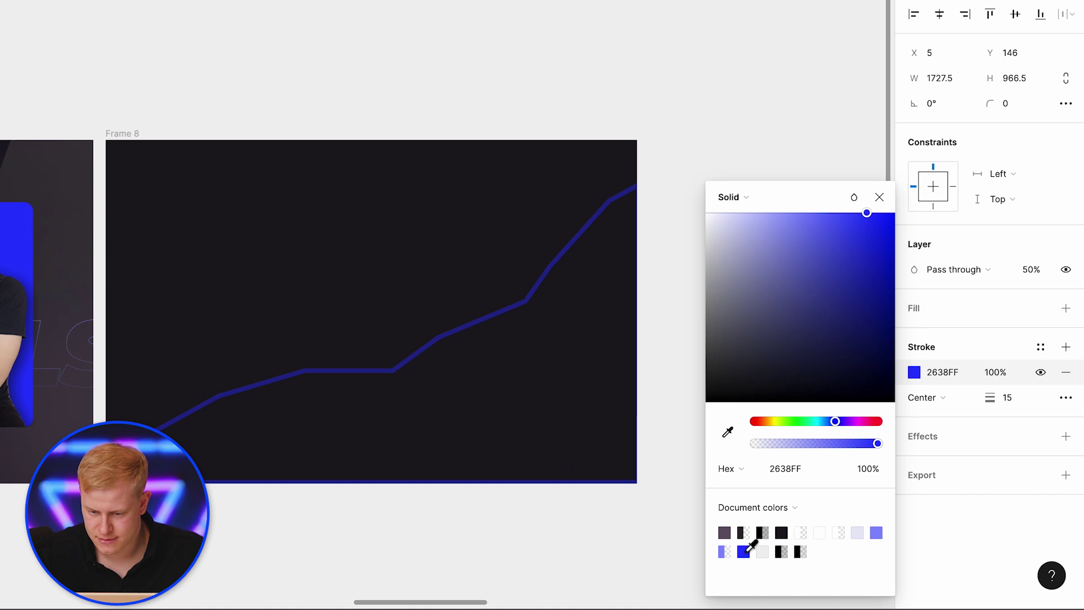
pyautogui.click(746, 207)
pyautogui.click(749, 215)
pyautogui.moveTo(372, 482); pyautogui.dragTo(111, 469)
pyautogui.moveTo(373, 187); pyautogui.dragTo(639, 184)
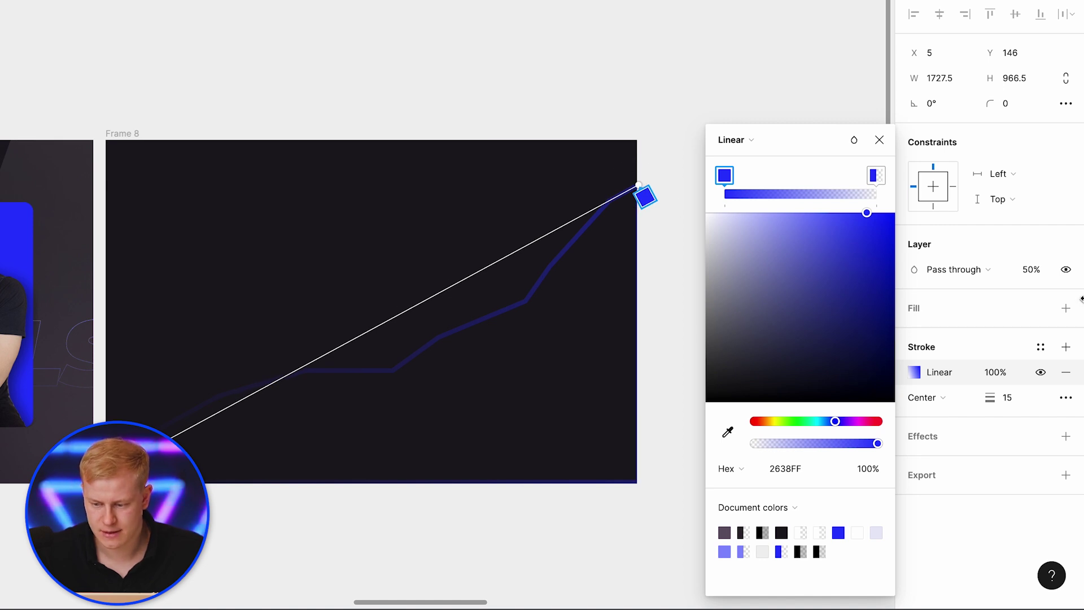
# Add a nearly transparent white fill back to the chart shape, then reselect it.
pyautogui.click(1067, 308)
pyautogui.click(915, 333)
pyautogui.moveTo(861, 309); pyautogui.dragTo(706, 213)
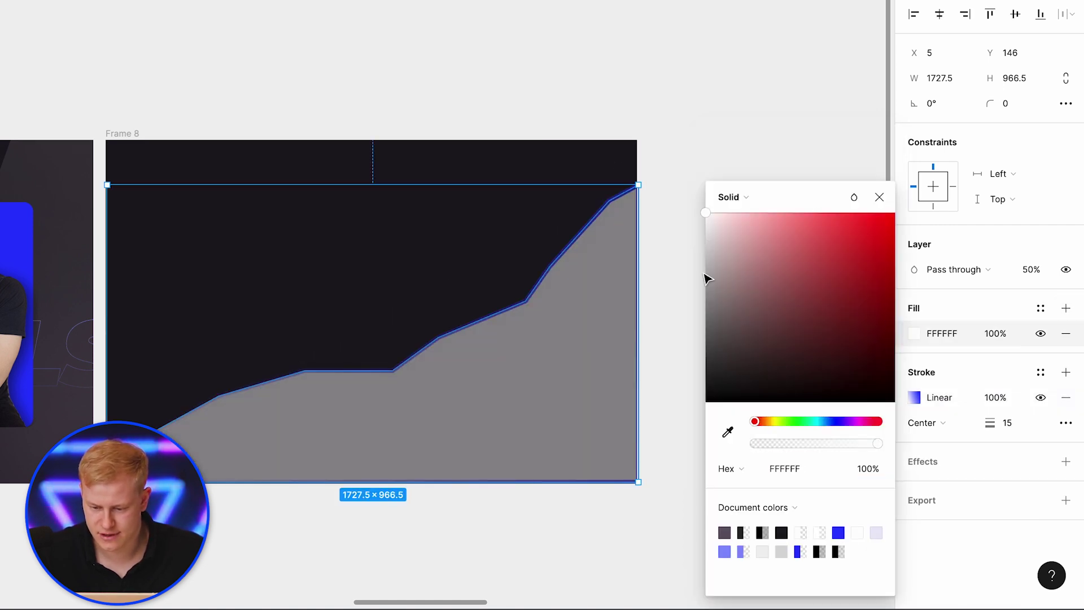
pyautogui.moveTo(878, 446); pyautogui.dragTo(763, 450)
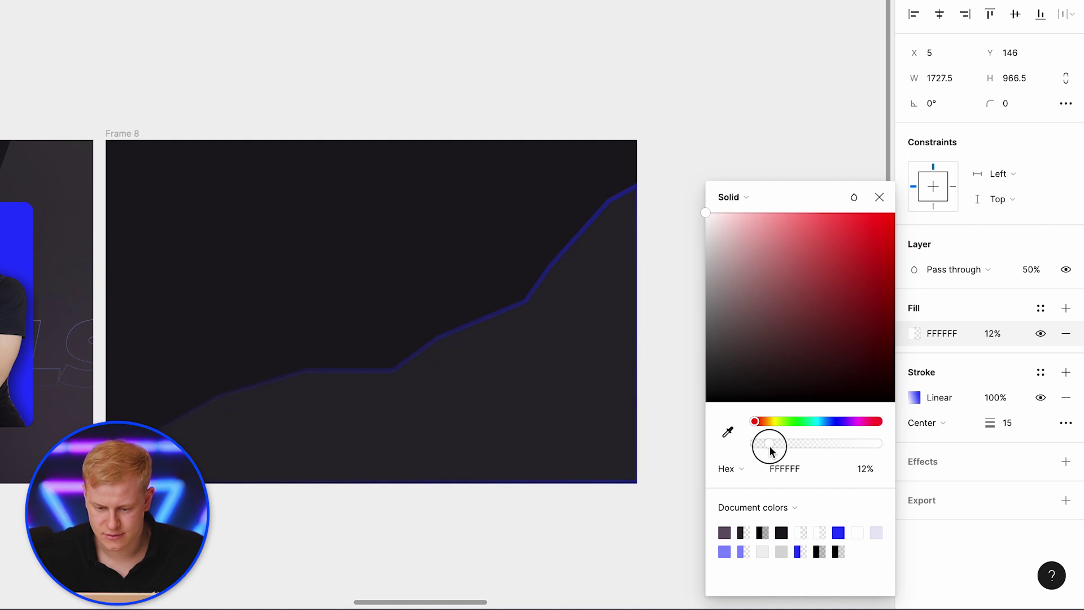
pyautogui.click(404, 52)
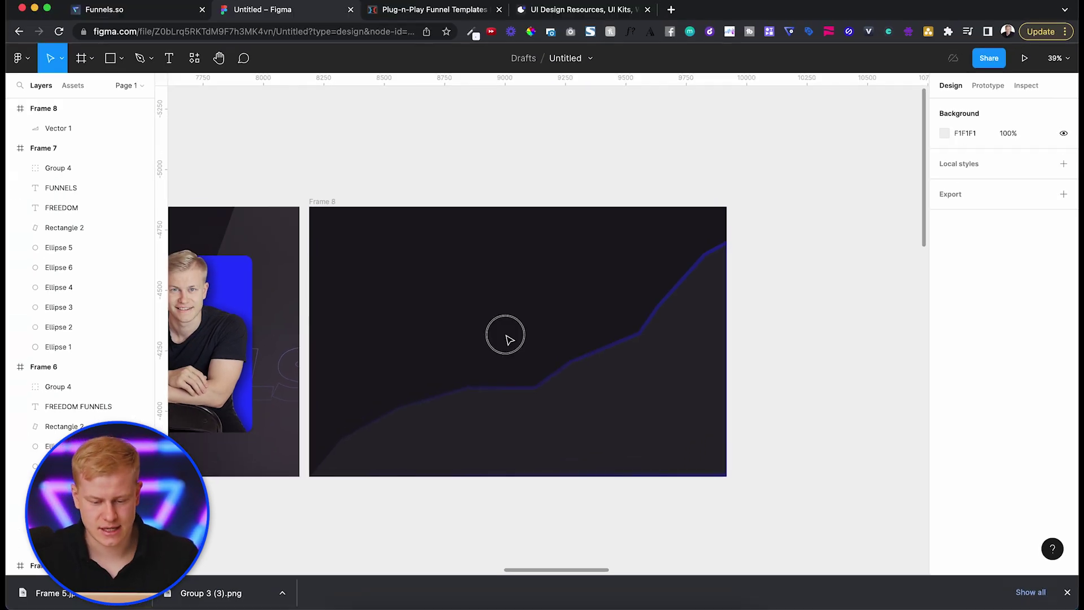
pyautogui.click(532, 435)
# Delete the chart shape and place a duplicate portrait group in Frame 8 with a 222222 backdrop.
pyautogui.press('Delete')
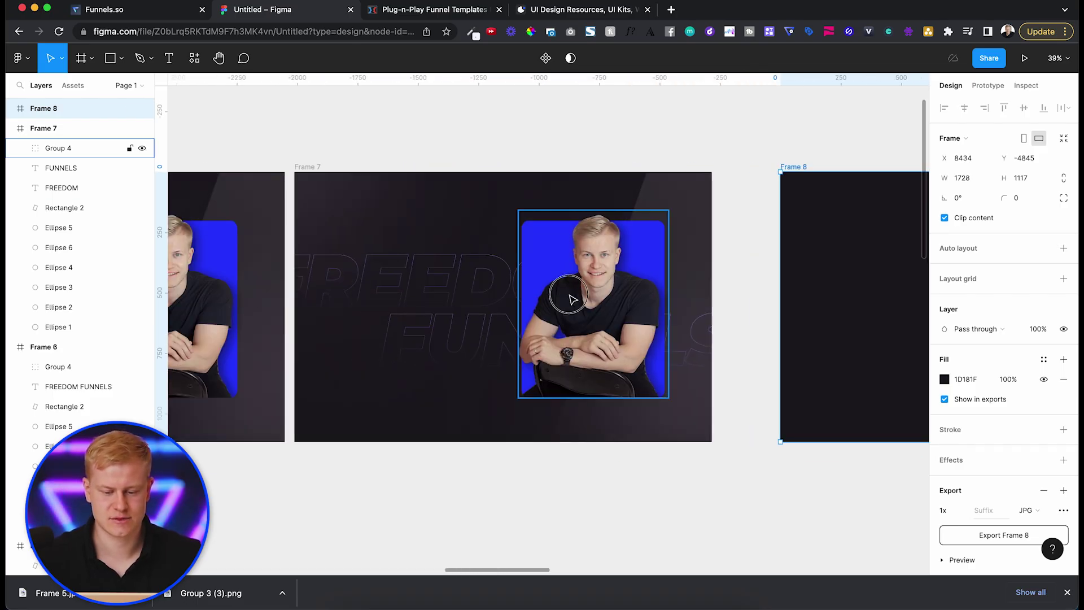
pyautogui.click(572, 299)
pyautogui.hotkey('ctrl', 'd')
pyautogui.moveTo(468, 305); pyautogui.dragTo(687, 331)
pyautogui.click(972, 513)
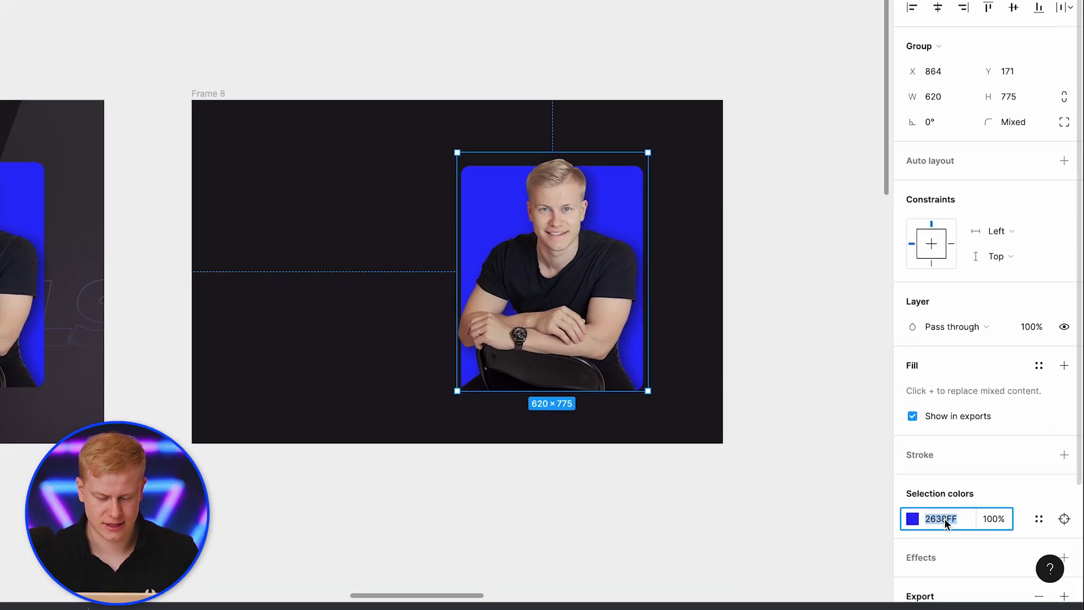
pyautogui.press('Return')
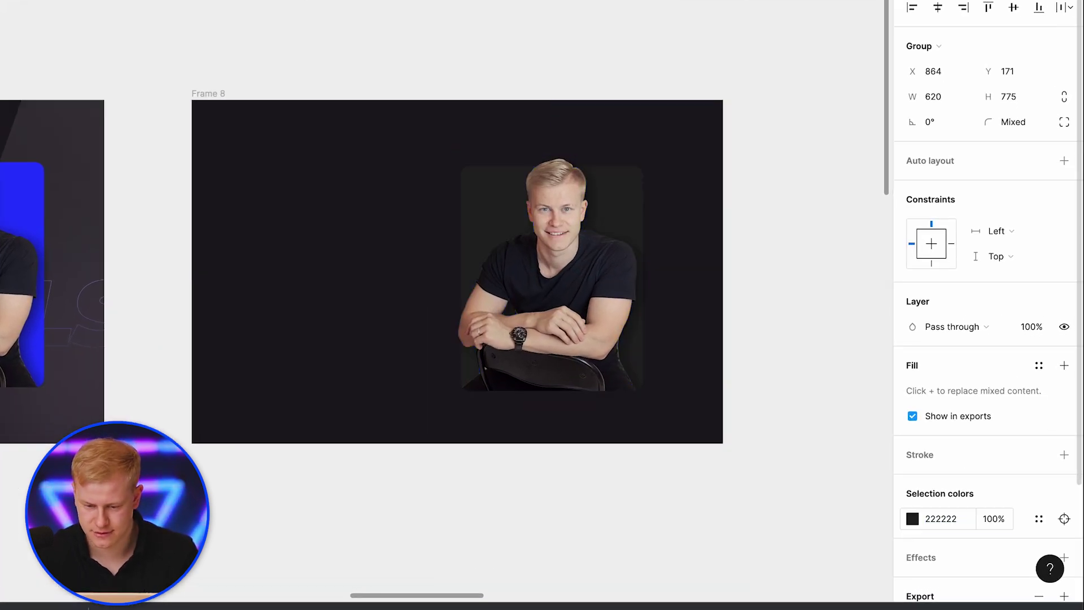
pyautogui.click(240, 97)
# Set Frame 8's fill to 1b1b1b.
pyautogui.click(208, 95)
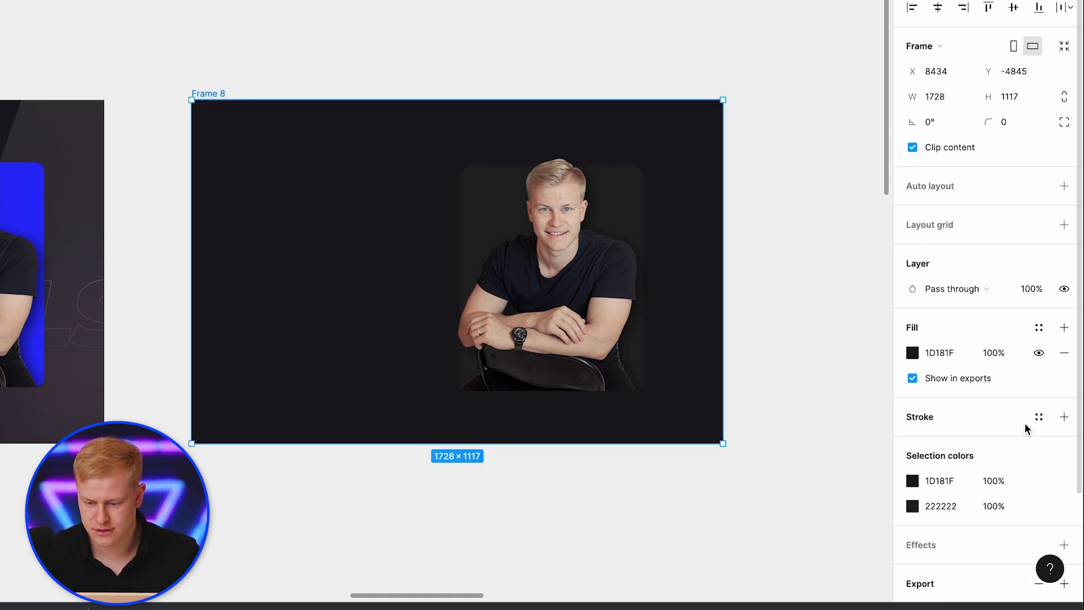
pyautogui.click(943, 357)
pyautogui.write('1b1b')
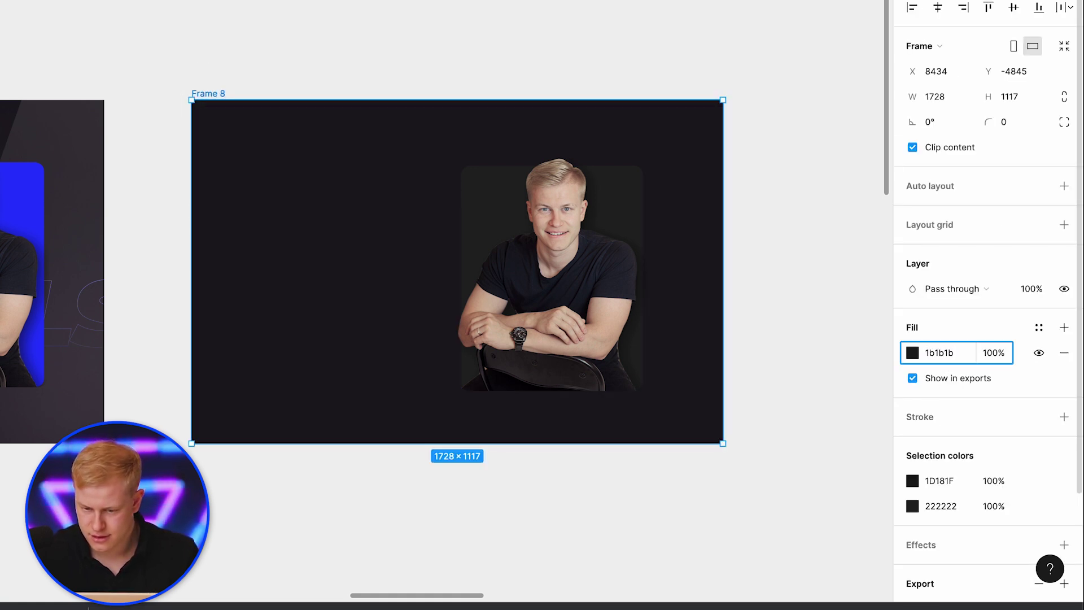
pyautogui.press('Return')
# Lighten the portrait card to 2F2F2F and move it slightly higher.
pyautogui.click(568, 167)
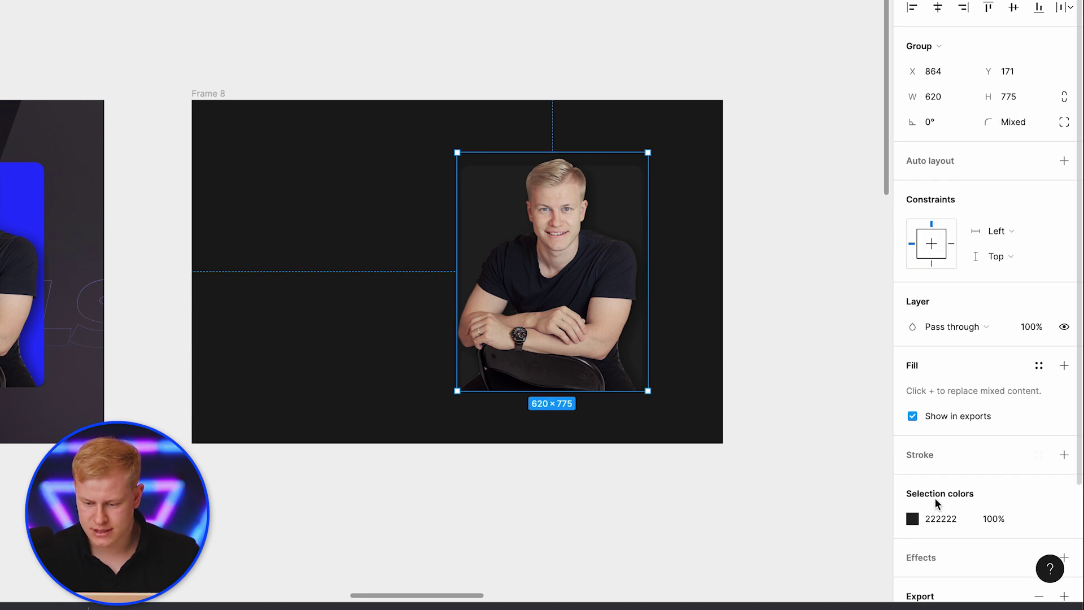
pyautogui.click(911, 518)
pyautogui.write('2f2f2f')
pyautogui.press('Return')
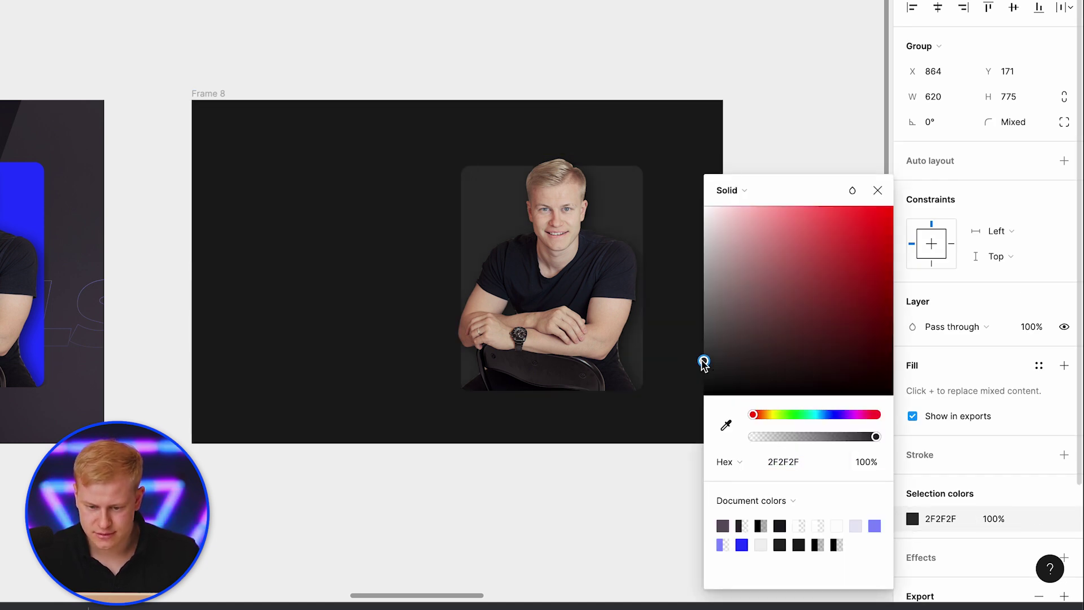
pyautogui.press('Escape')
pyautogui.press('Escape')
pyautogui.moveTo(547, 277); pyautogui.dragTo(548, 265)
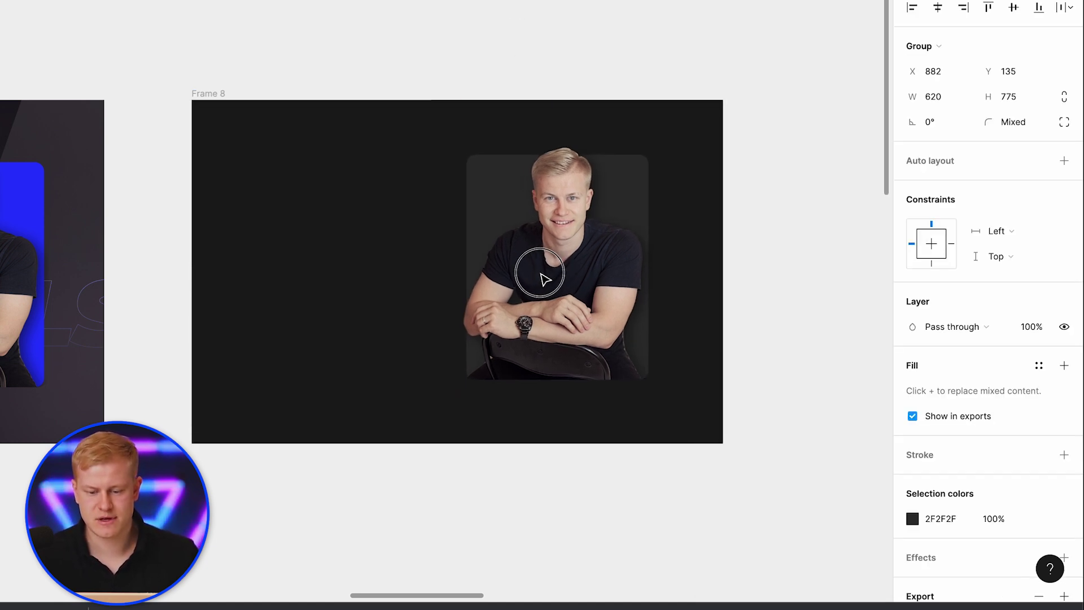
pyautogui.click(364, 308)
pyautogui.scroll(3, 363, 307)
pyautogui.scroll(-1, 363, 308)
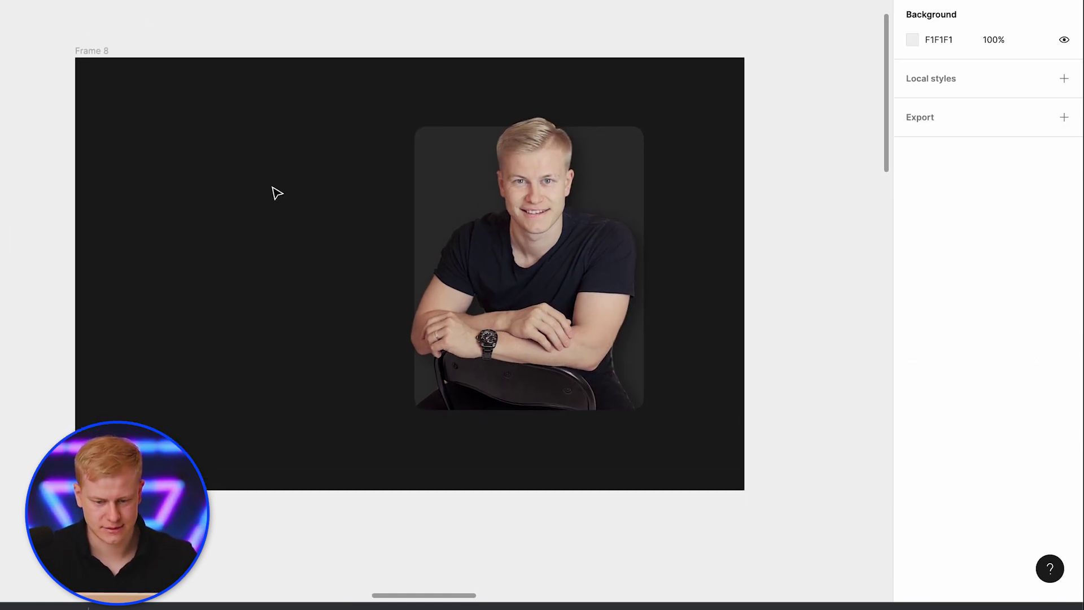
# Try running the Pexels and Iconify plugins on Frame 8, dismissing their error messages.
pyautogui.click(208, 175)
pyautogui.rightClick(207, 172)
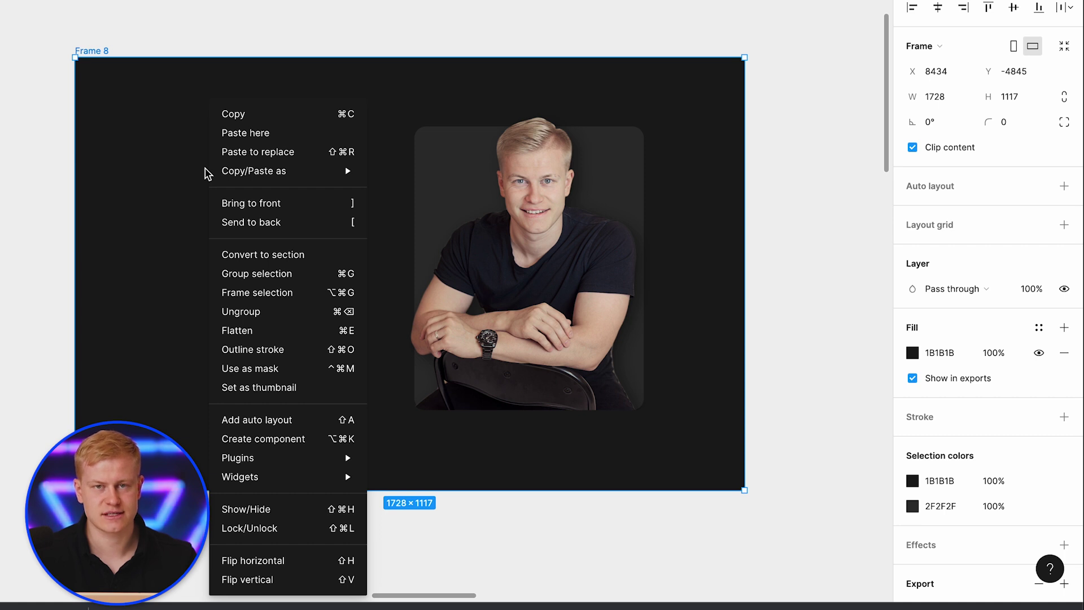
pyautogui.moveTo(232, 457)
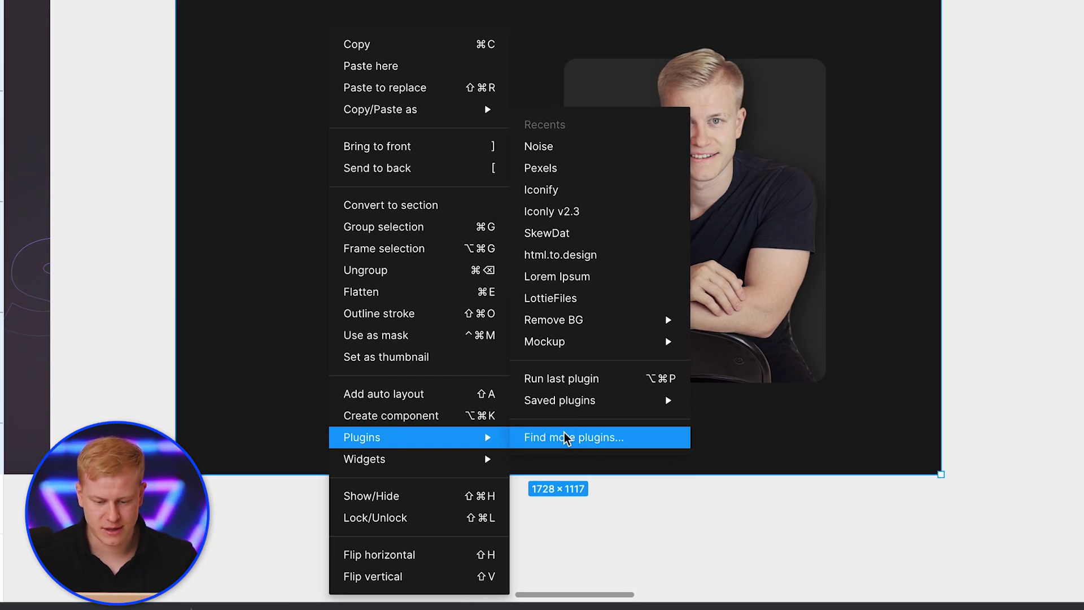
pyautogui.click(576, 170)
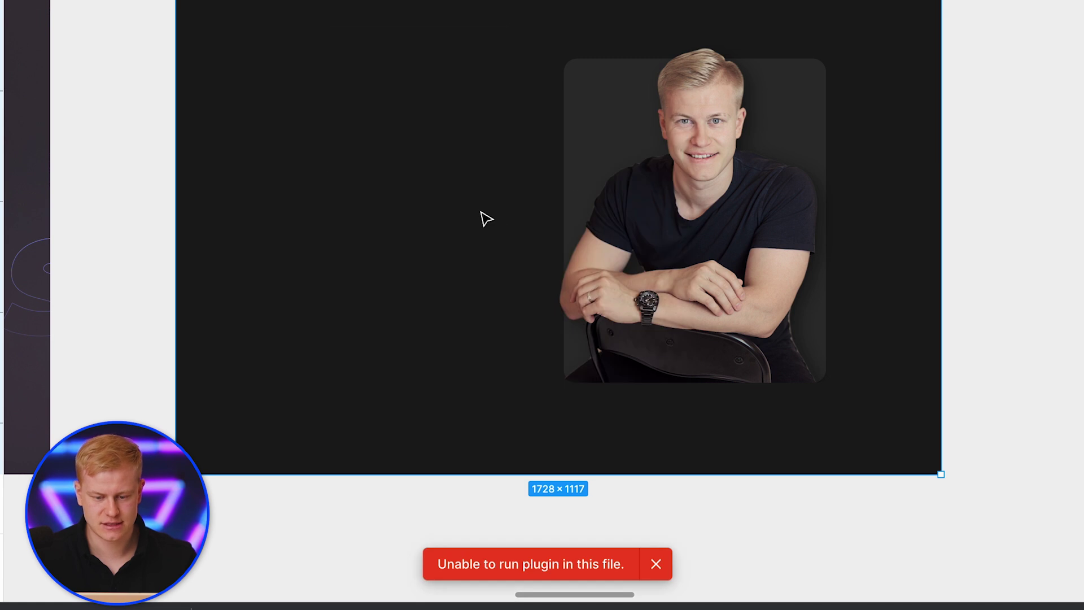
pyautogui.click(656, 564)
pyautogui.rightClick(390, 219)
pyautogui.moveTo(418, 437)
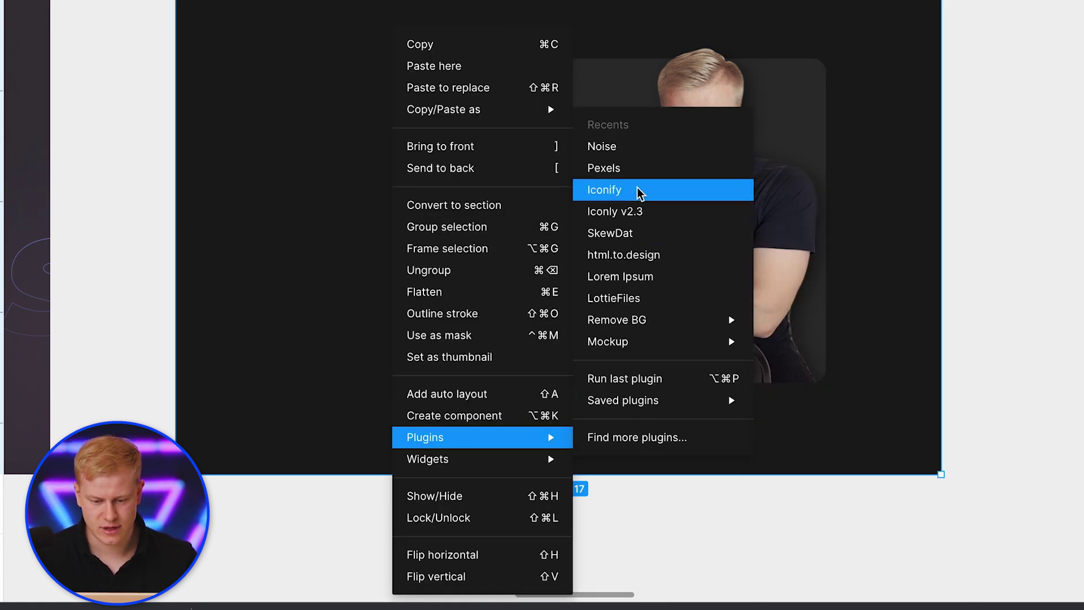
pyautogui.click(640, 191)
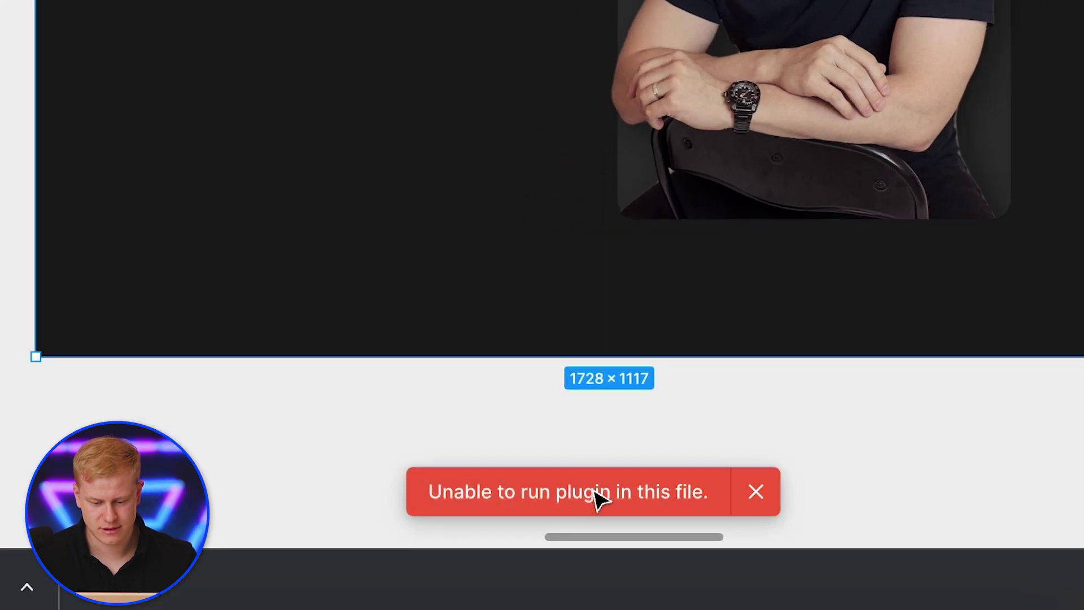
pyautogui.click(552, 569)
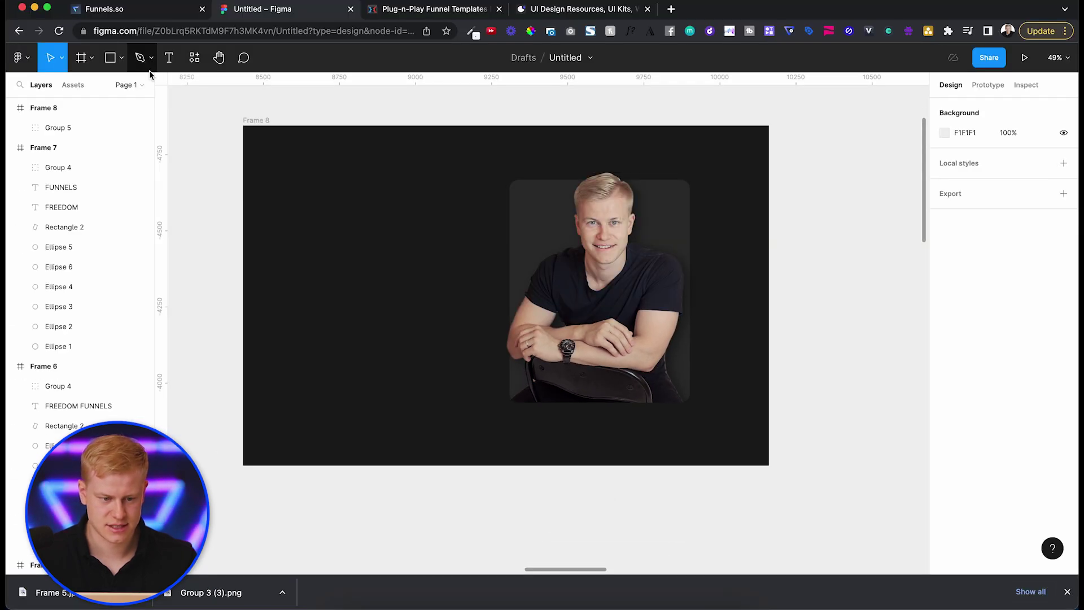
pyautogui.scroll(2, 231, 126)
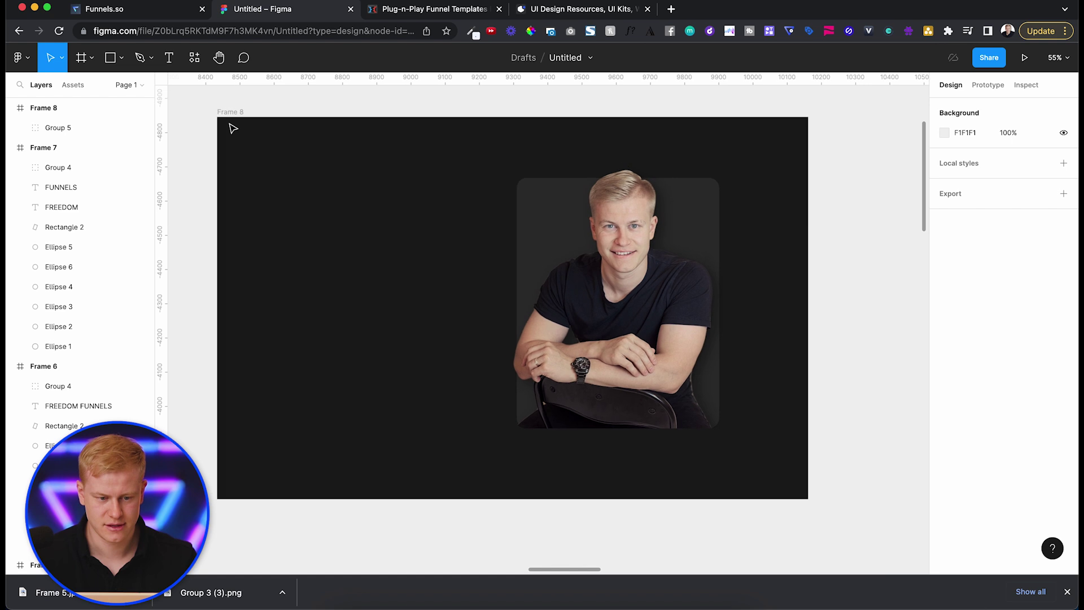
# Reload the Figma page and check the Wi-Fi connection.
pyautogui.press('super+r')
pyautogui.click(578, 231)
pyautogui.click(902, 1)
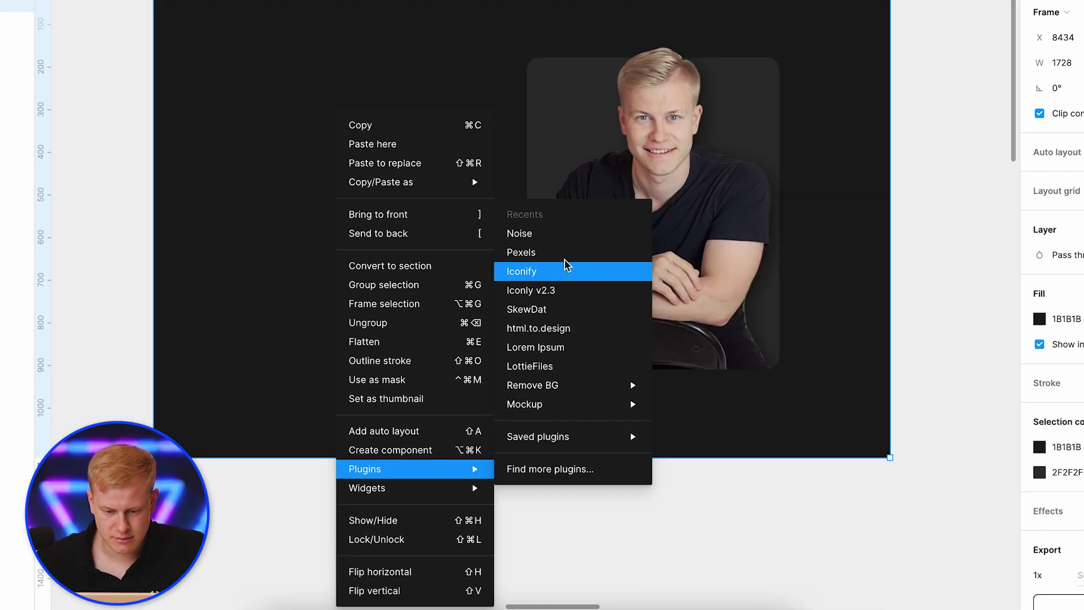
pyautogui.press('Escape')
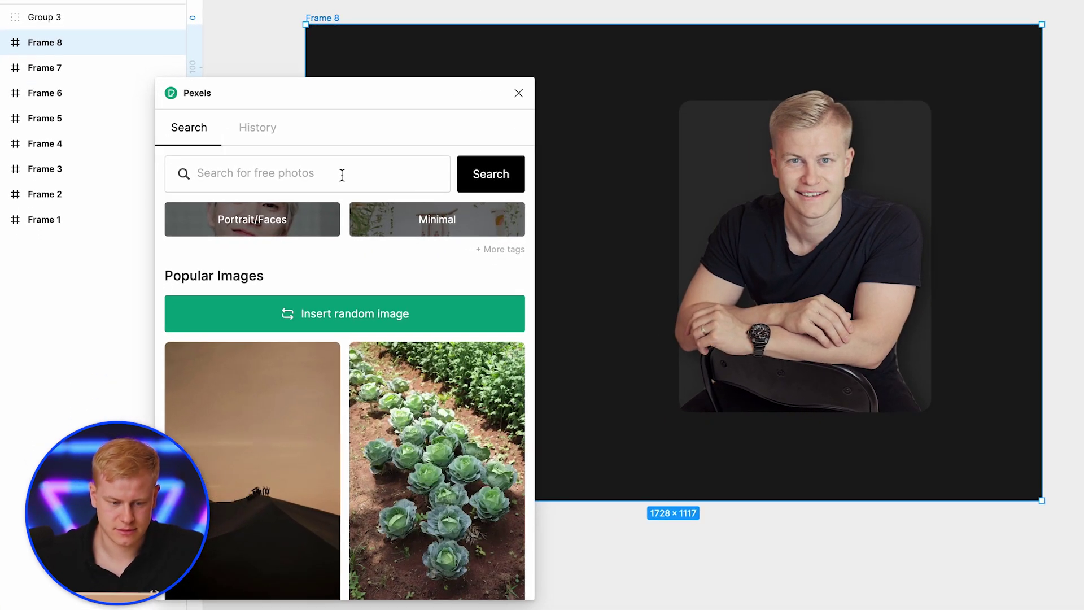
# Search Pexels for 'homes' and insert the suburban house photo into Frame 8.
pyautogui.click(342, 175)
pyautogui.write('homes')
pyautogui.press('Return')
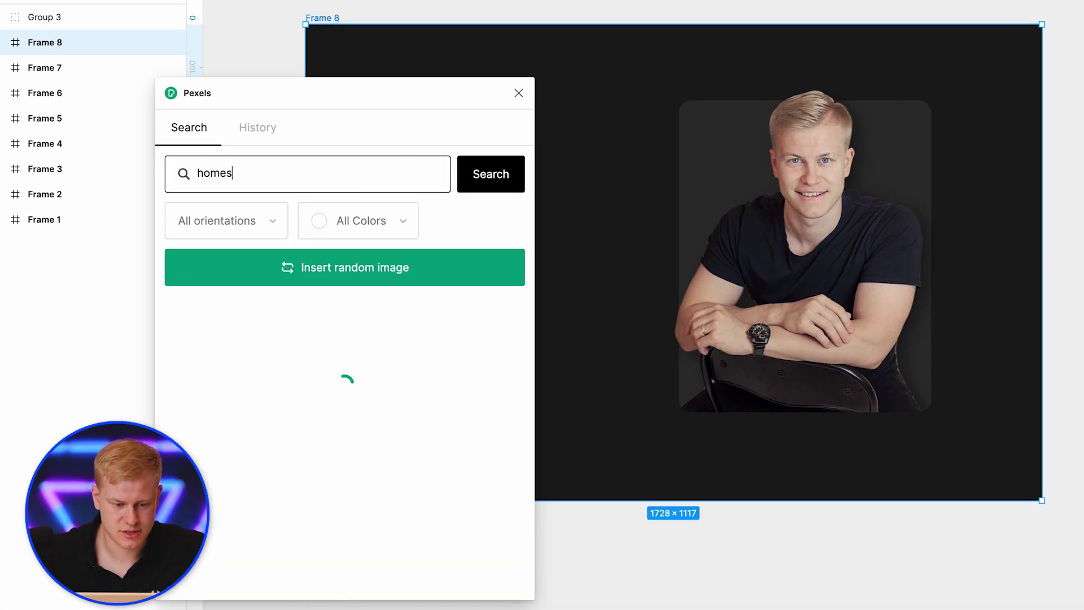
pyautogui.scroll(-10, 430, 418)
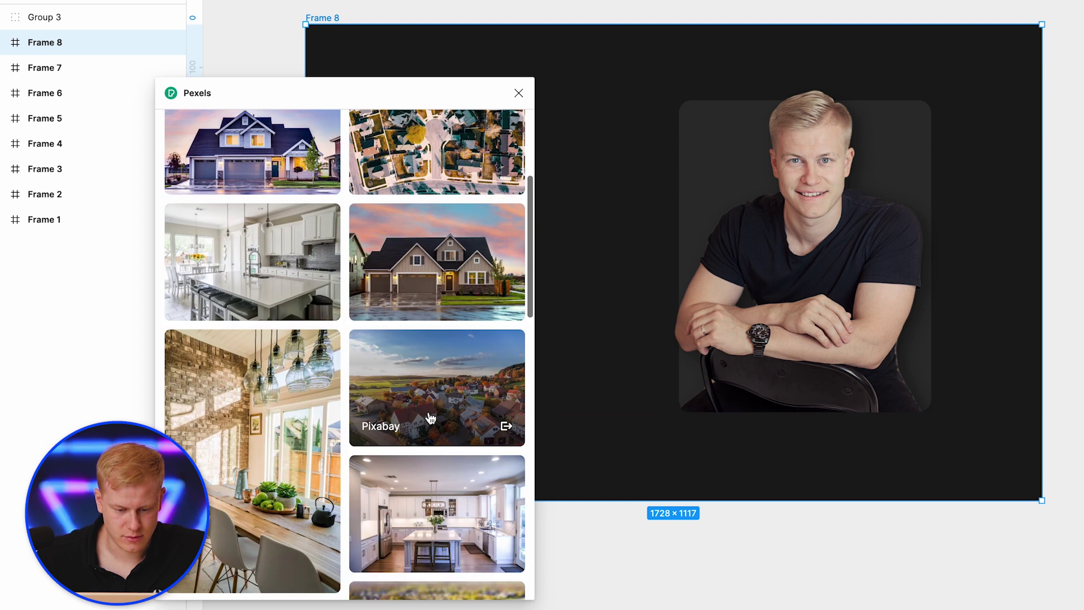
pyautogui.scroll(-8, 430, 417)
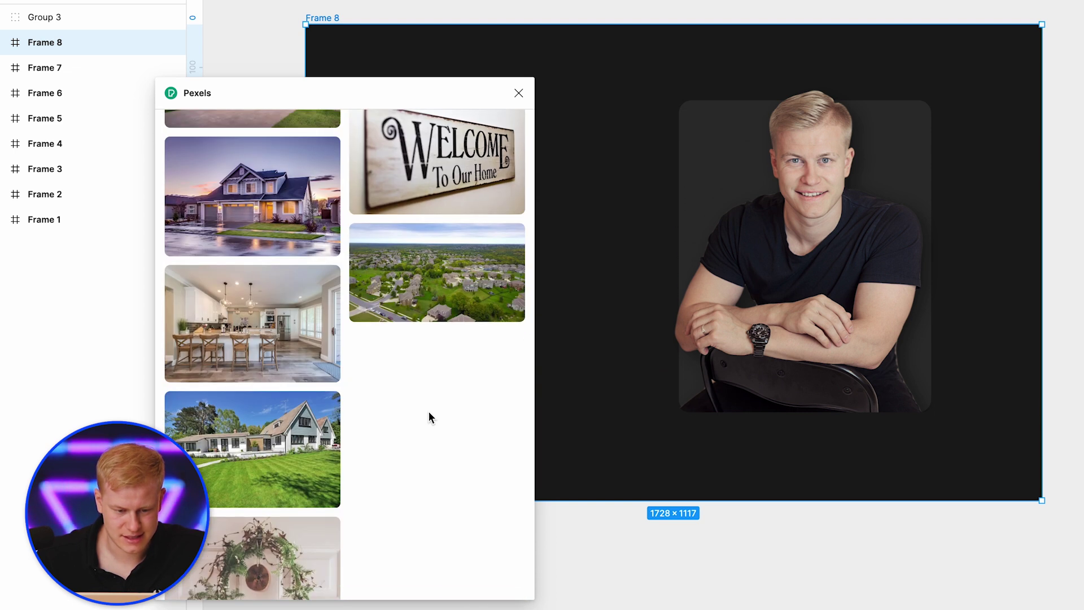
pyautogui.click(229, 249)
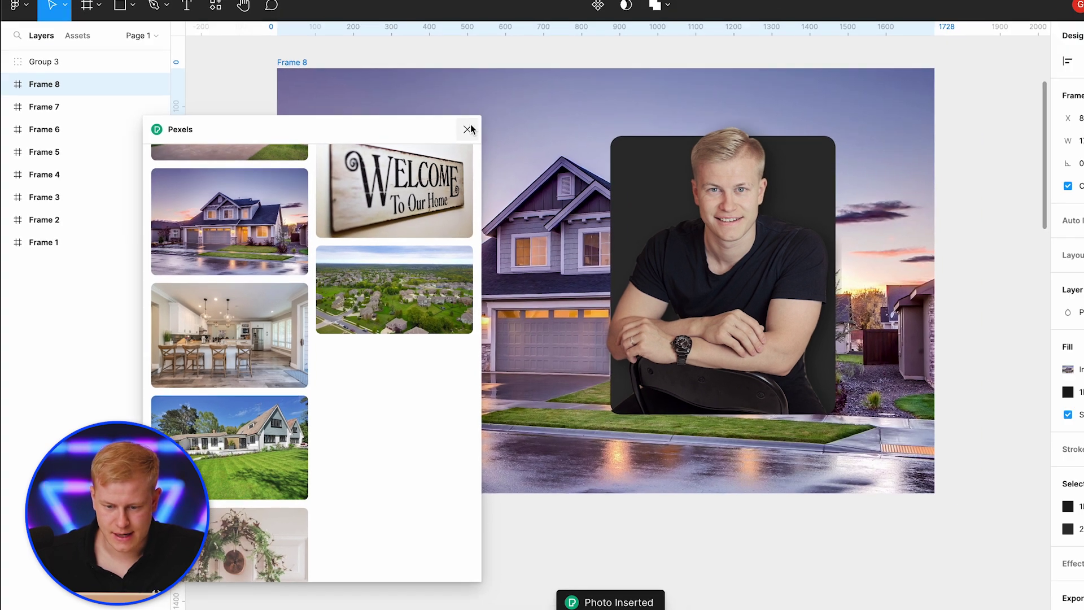
# Close Pexels and move the 1B1B1B fill above the photo at 100% opacity.
pyautogui.click(469, 129)
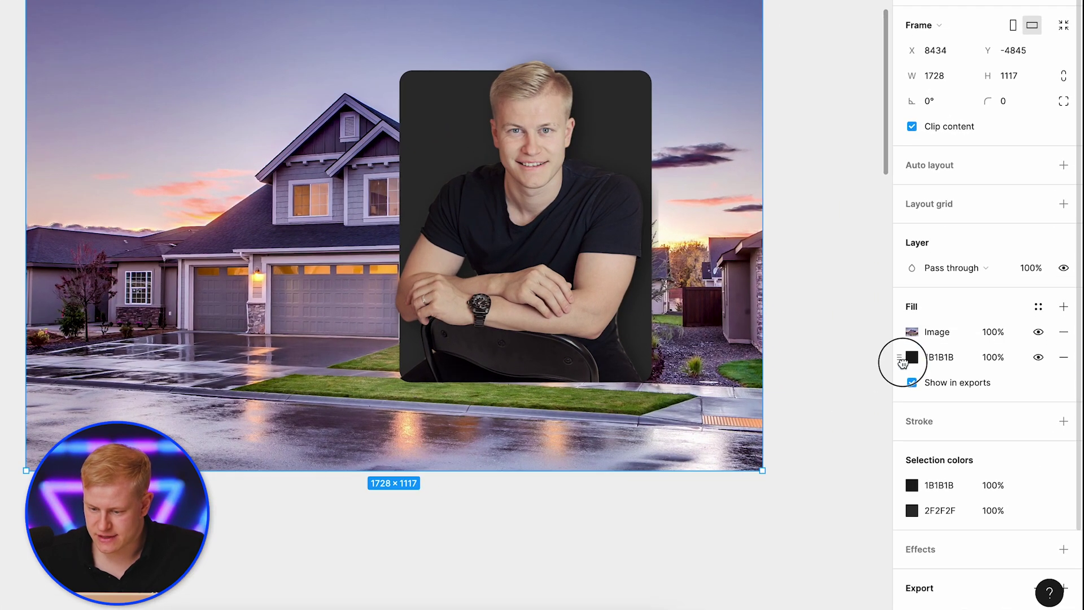
pyautogui.moveTo(902, 361); pyautogui.dragTo(900, 323)
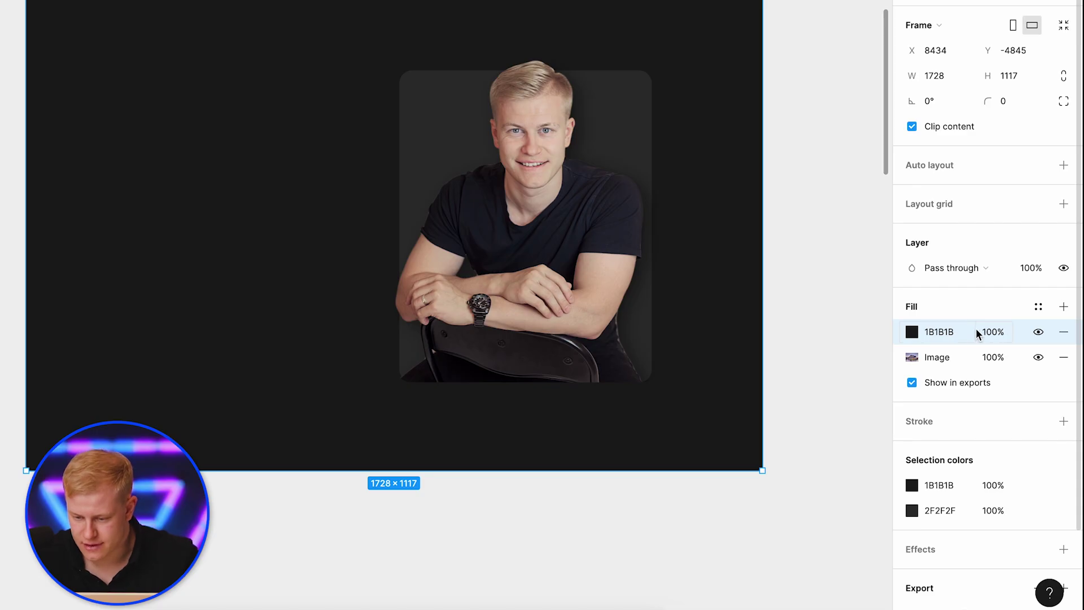
pyautogui.moveTo(977, 331)
pyautogui.mouseDown()
pyautogui.moveTo(923, 344)
pyautogui.moveTo(977, 331)
pyautogui.mouseUp()
pyautogui.click(1000, 330)
pyautogui.write('100')
pyautogui.press('Return')
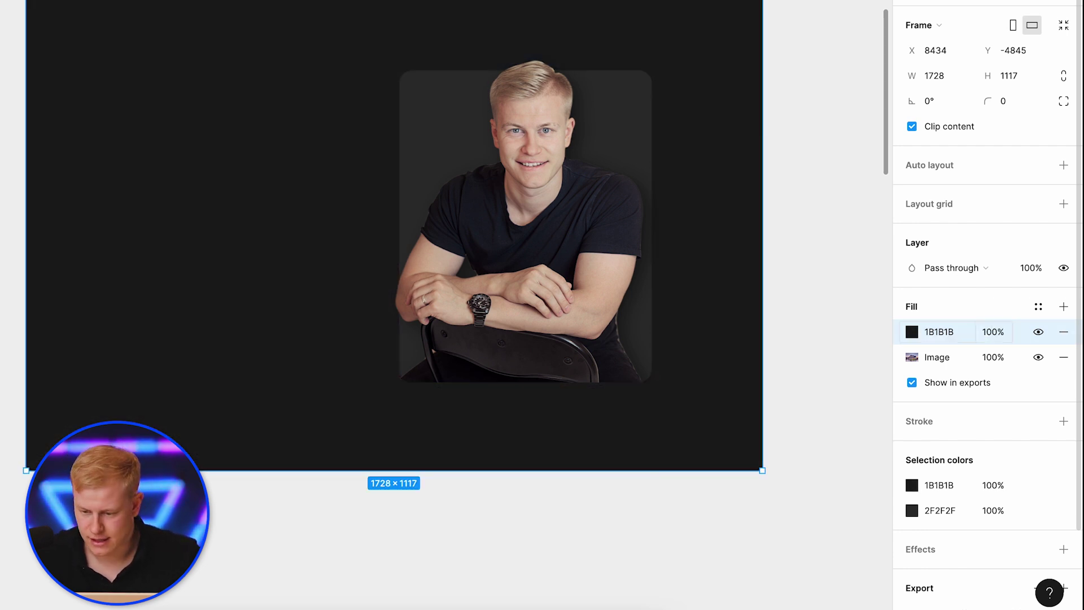
# Turn the dark fill into a linear gradient angled toward the portrait, with a 97% stop.
pyautogui.click(916, 332)
pyautogui.click(727, 213)
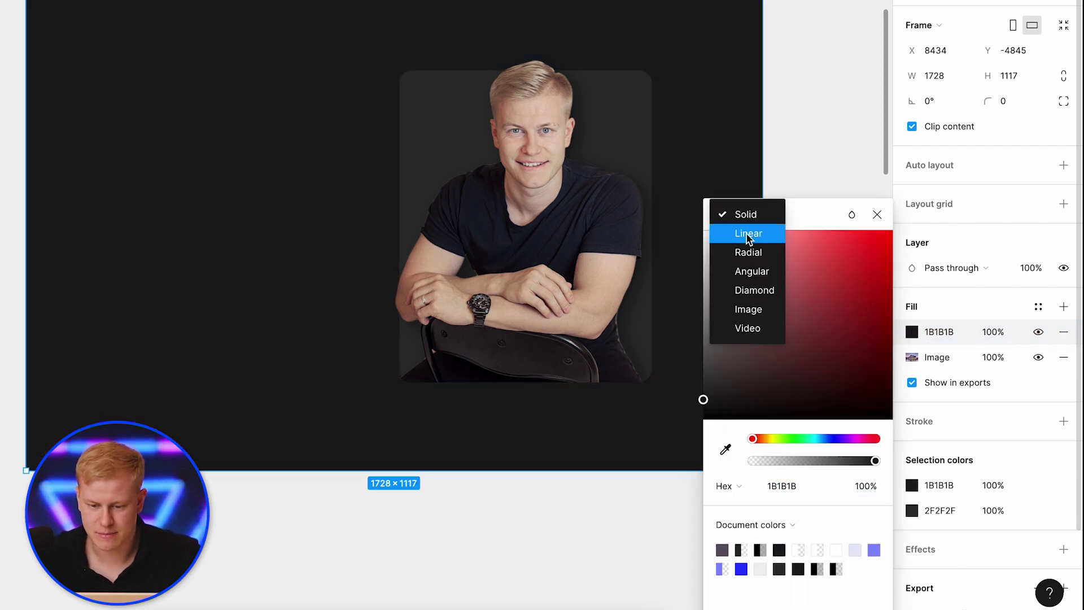
pyautogui.click(750, 232)
pyautogui.moveTo(389, 2); pyautogui.dragTo(31, 0)
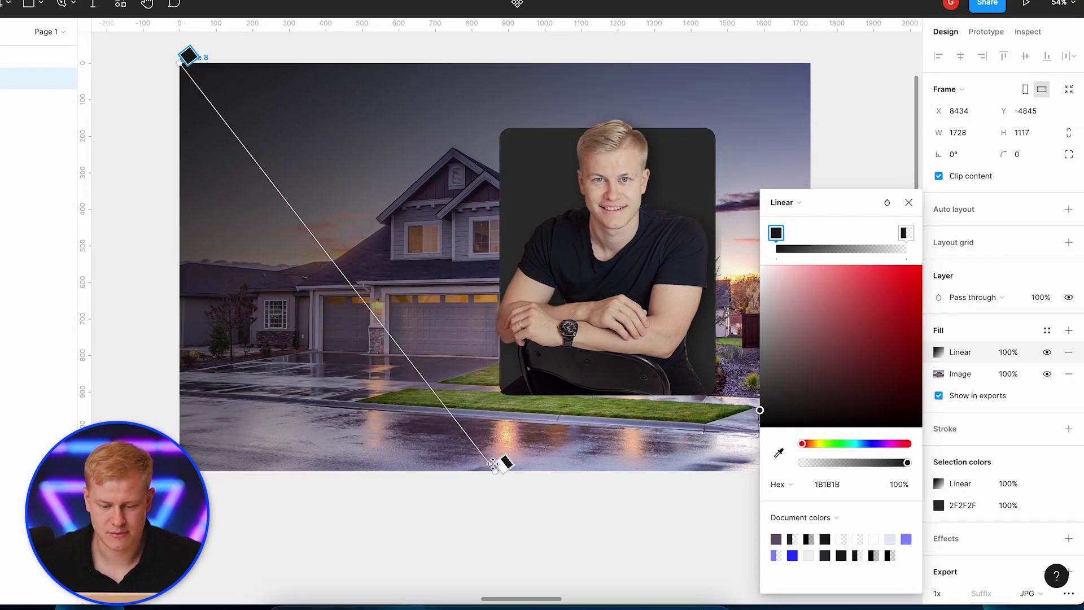
pyautogui.moveTo(492, 464); pyautogui.dragTo(637, 220)
pyautogui.hscroll(-5, 503, 302)
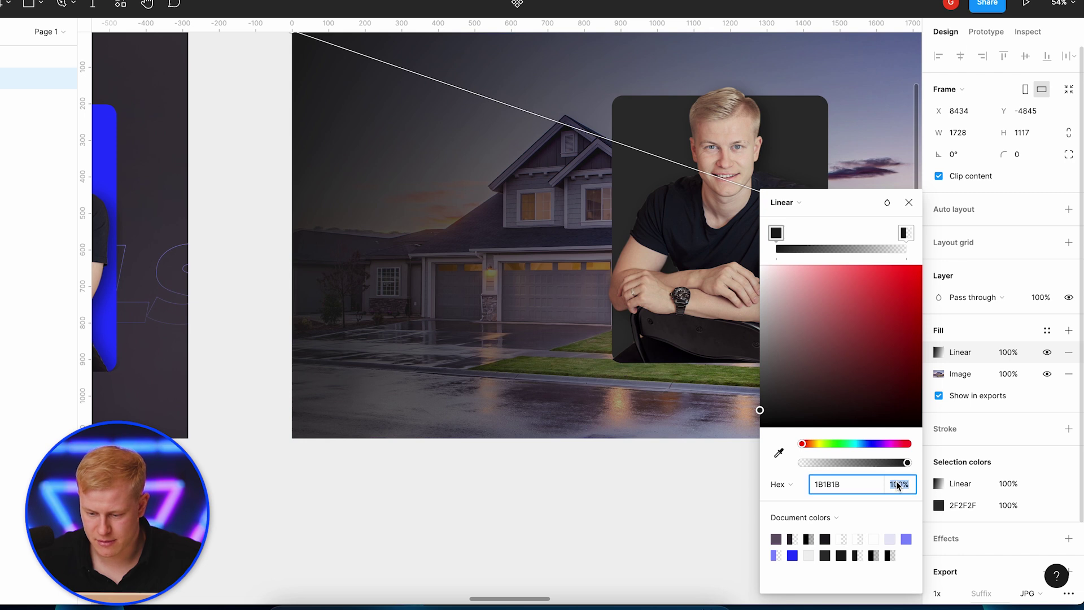
pyautogui.write('97')
pyautogui.press('Return')
pyautogui.scroll(5, 658, 435)
pyautogui.hscroll(2, 659, 435)
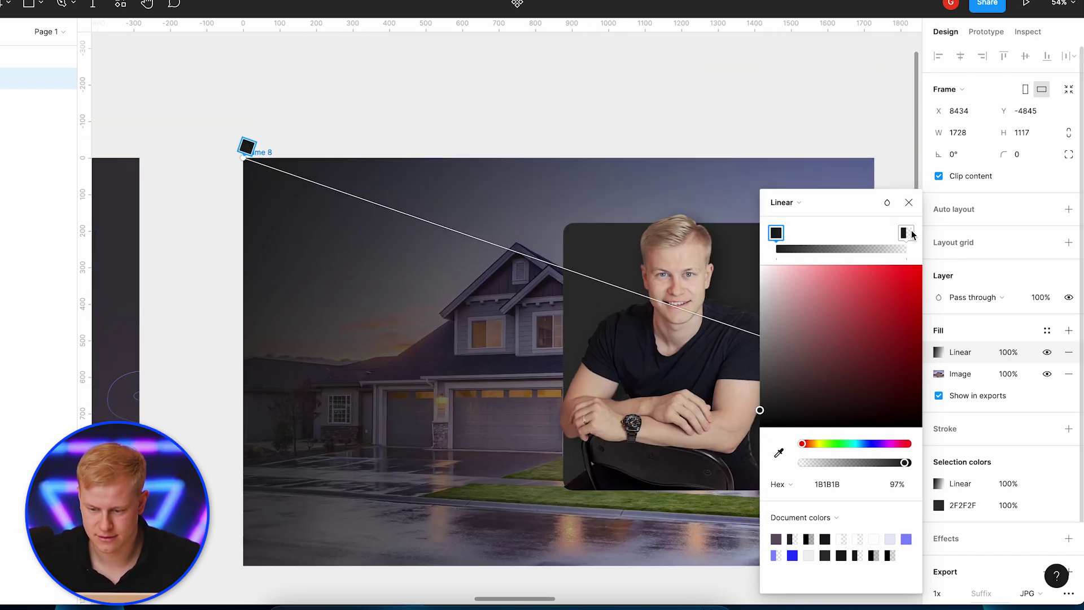
# Tune the gradient stops: end stop fully opaque, start stop about 75% opacity.
pyautogui.moveTo(803, 466); pyautogui.dragTo(1041, 443)
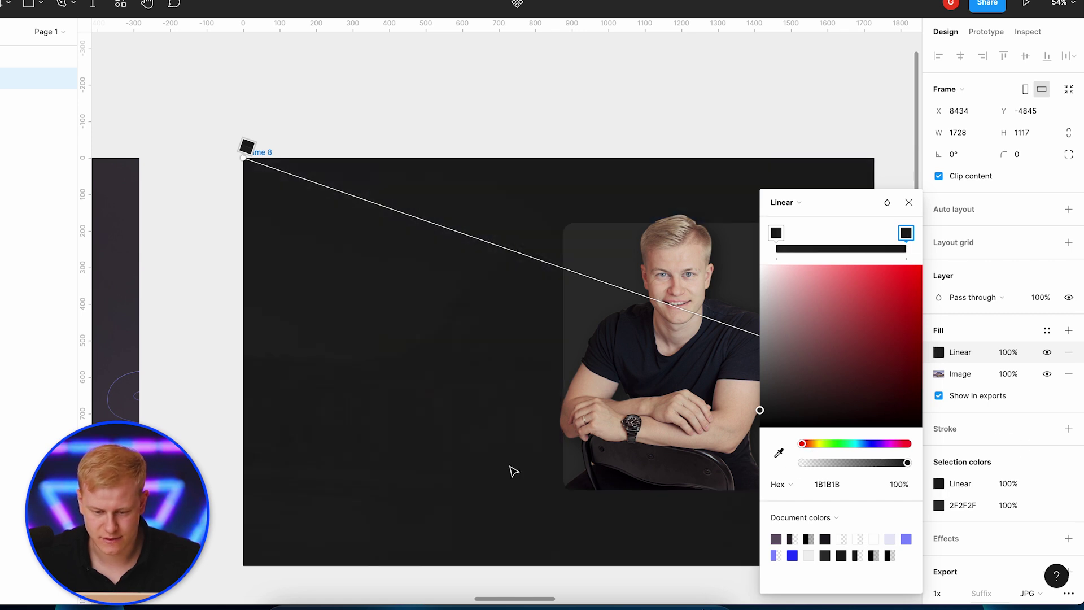
pyautogui.scroll(-2, 512, 472)
pyautogui.hscroll(3, 511, 472)
pyautogui.moveTo(903, 463); pyautogui.dragTo(993, 439)
pyautogui.moveTo(915, 460); pyautogui.dragTo(885, 462)
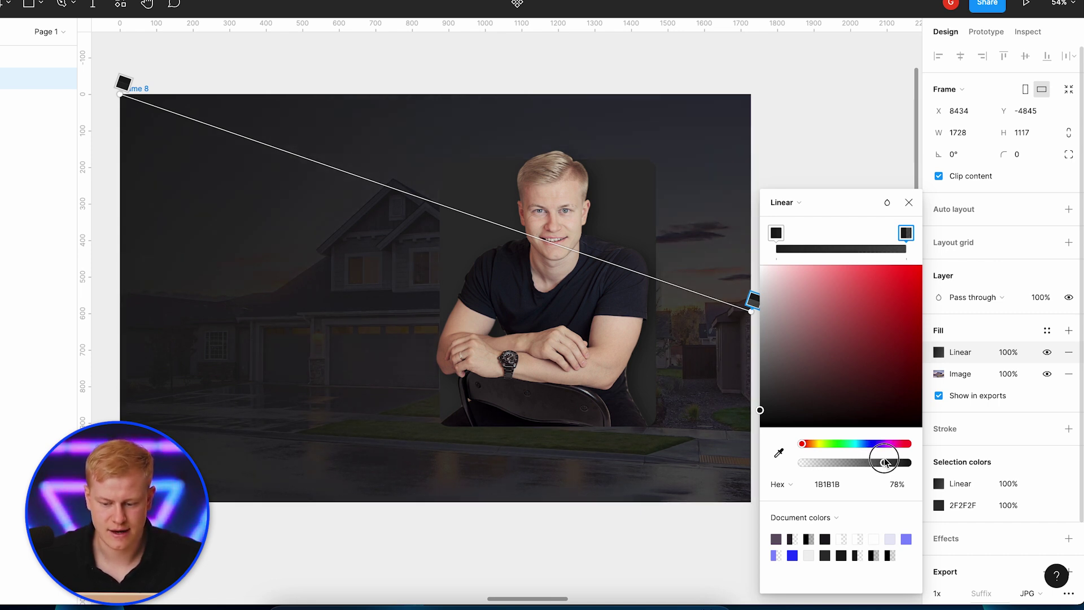
pyautogui.moveTo(885, 463); pyautogui.dragTo(984, 462)
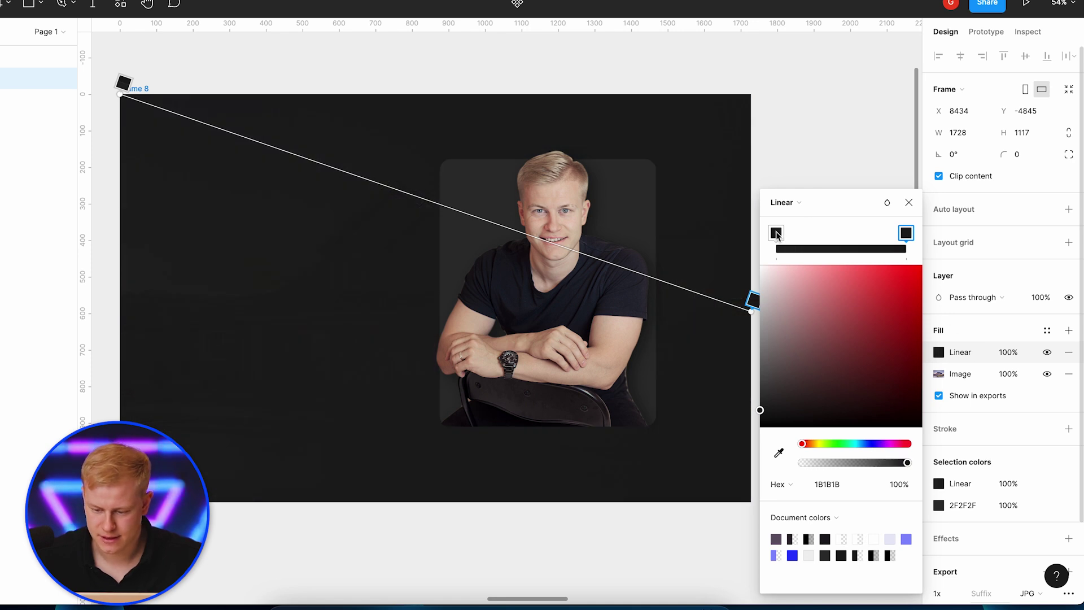
pyautogui.moveTo(906, 463); pyautogui.dragTo(884, 464)
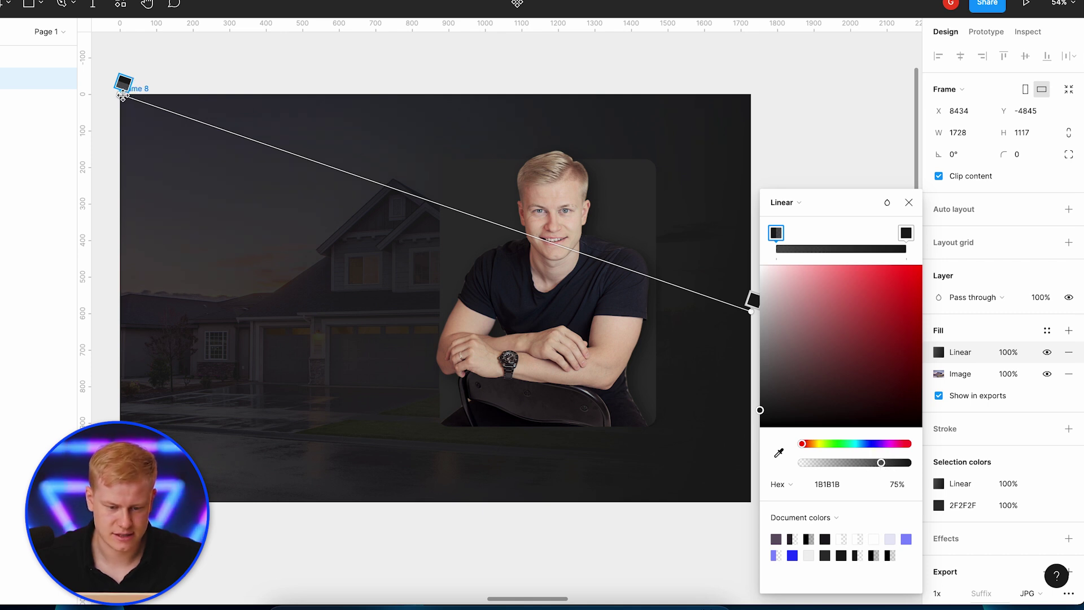
pyautogui.press('Escape')
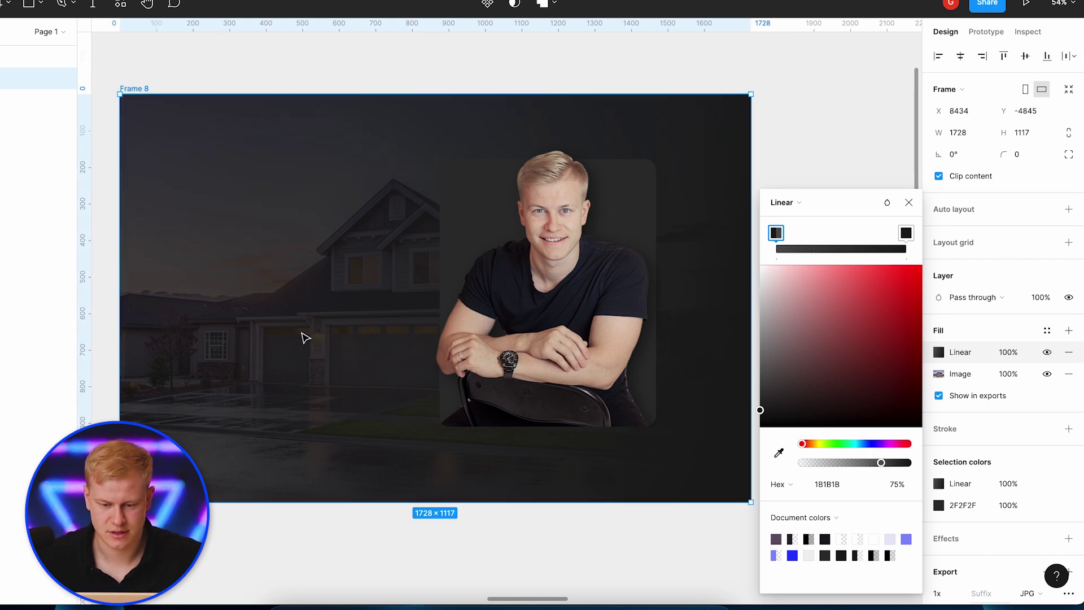
pyautogui.scroll(-2, 300, 336)
# Add the headline 'Home headline ipsum dolo elit' on the frame's left in Manrope.
pyautogui.press('t')
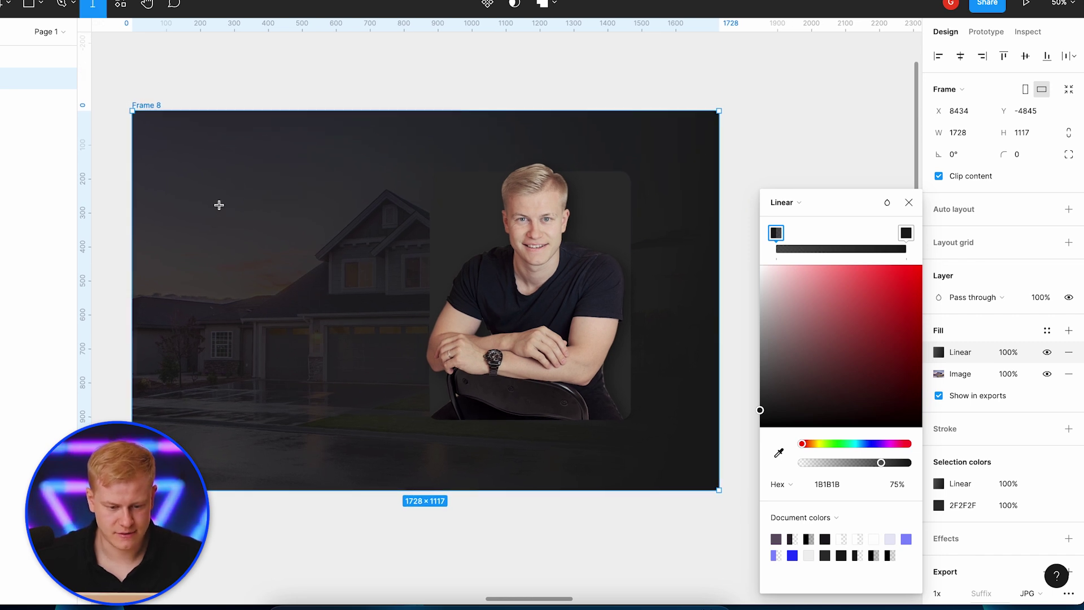
pyautogui.moveTo(209, 196); pyautogui.dragTo(426, 299)
pyautogui.write('Home headline ipsum dolo elit')
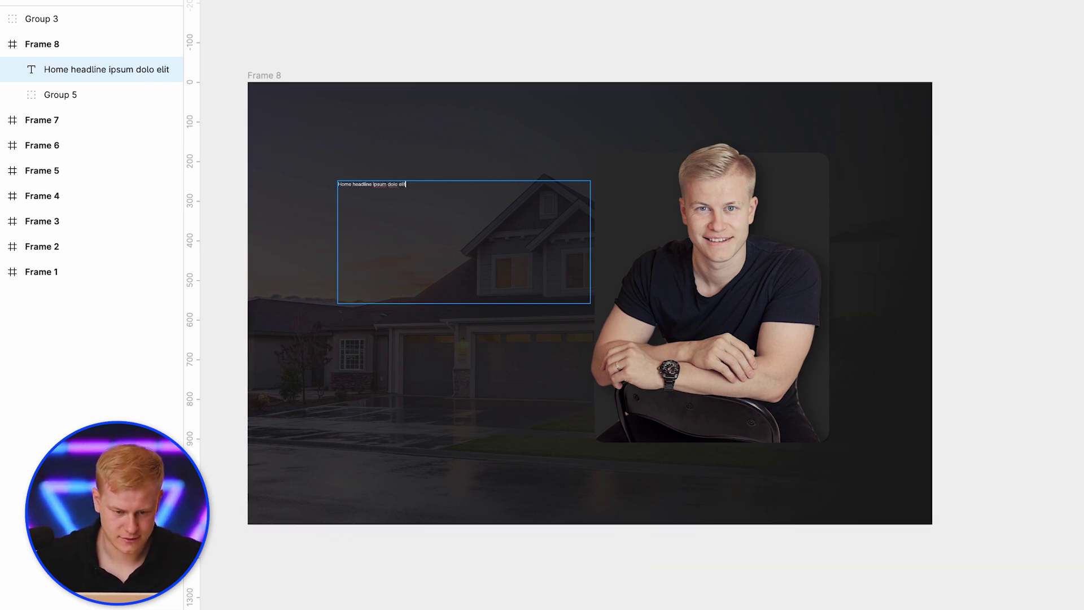
pyautogui.click(953, 355)
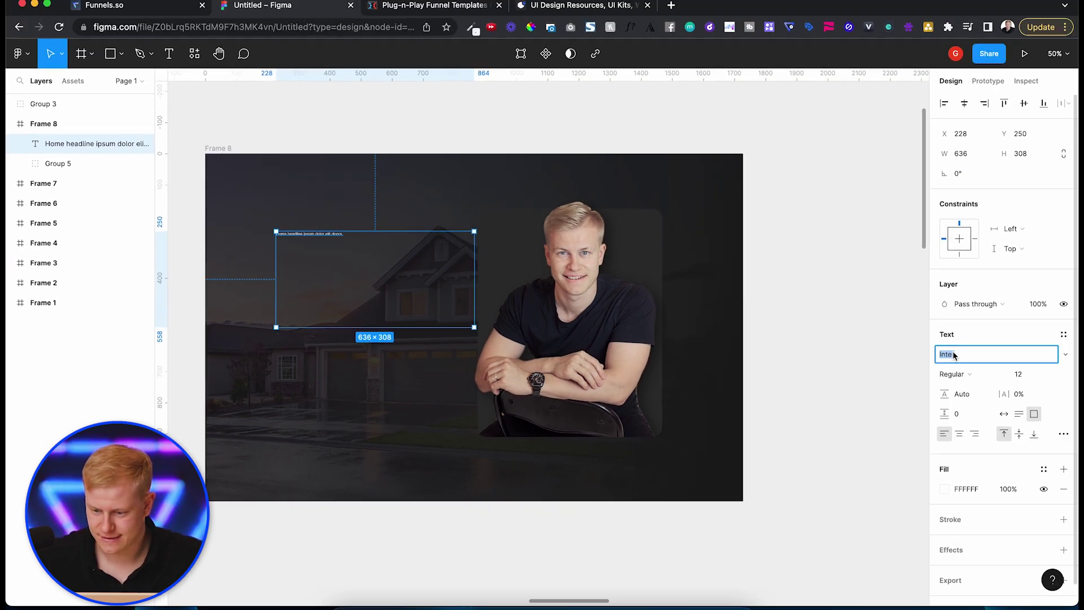
pyautogui.write('Manrope')
pyautogui.press('Return')
# Make the headline Bold at size 72 with an 80 line height.
pyautogui.click(978, 375)
pyautogui.click(972, 418)
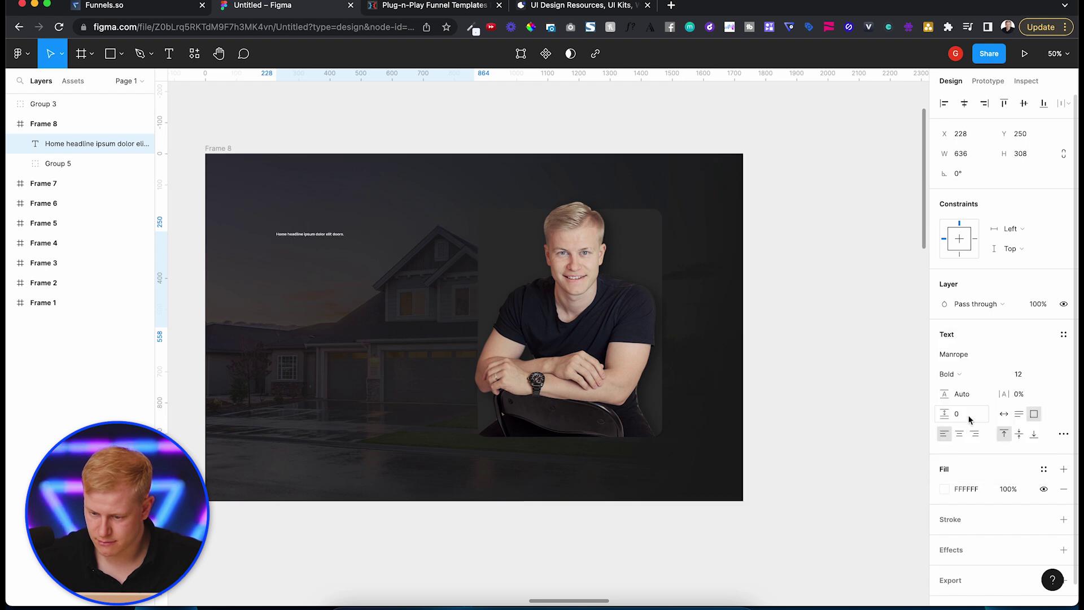
pyautogui.write('92')
pyautogui.press('Return')
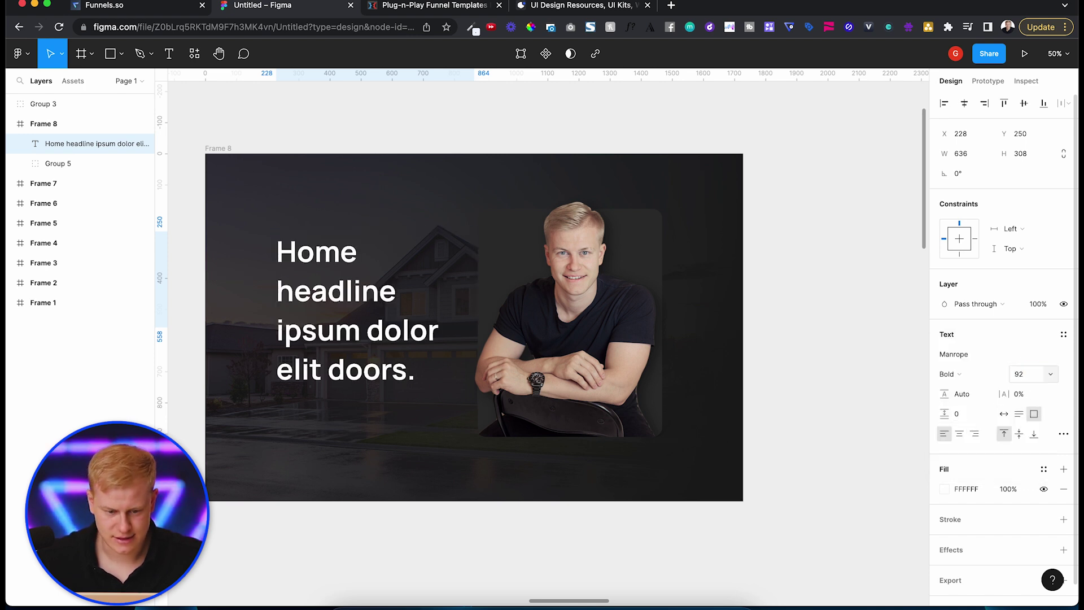
pyautogui.write('72')
pyautogui.press('Return')
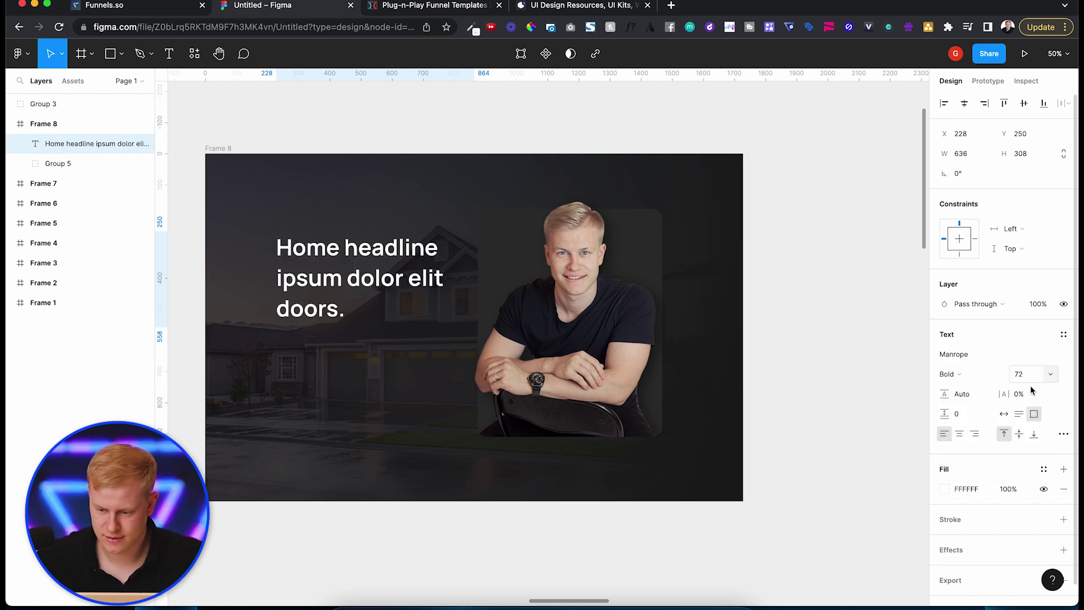
pyautogui.write('80')
pyautogui.press('Return')
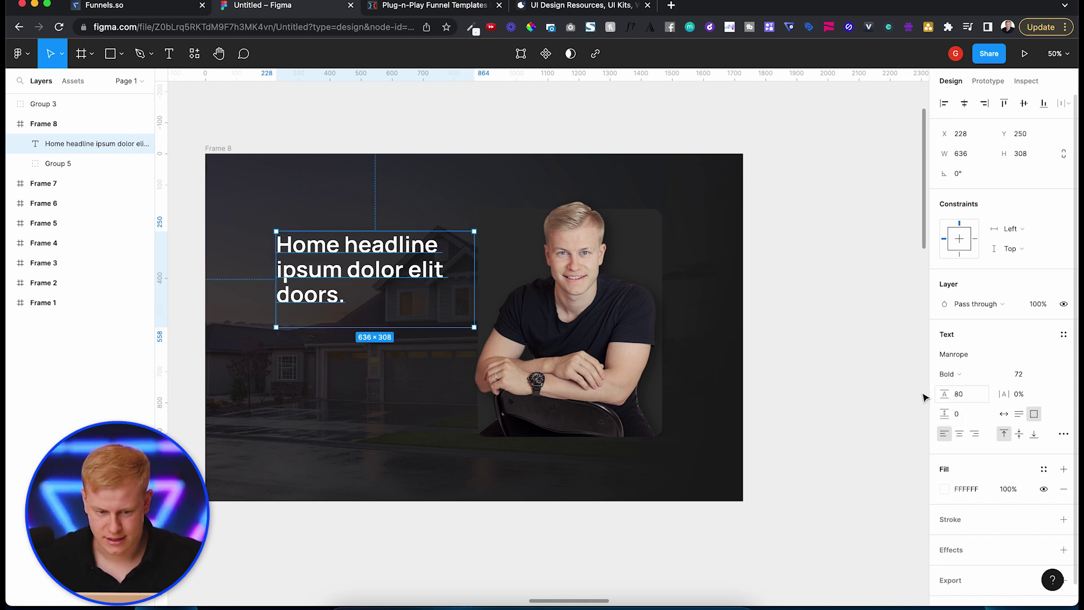
# Duplicate the headline below as a Regular 36 subtitle with Auto line height.
pyautogui.keyDown('alt'); pyautogui.moveTo(409, 280); pyautogui.dragTo(407, 356); pyautogui.keyUp('alt')
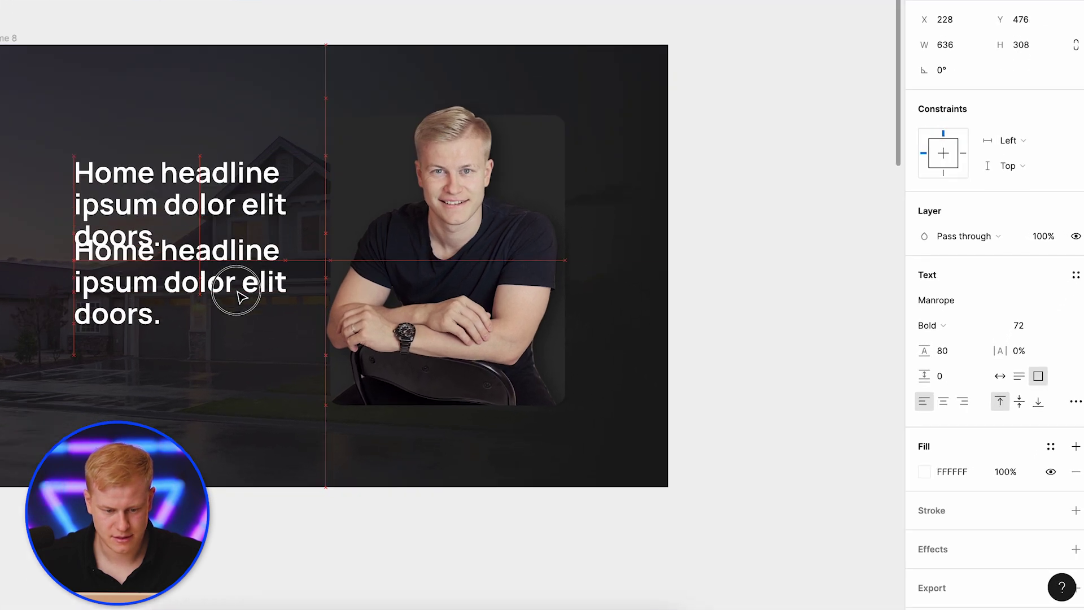
pyautogui.keyDown('alt'); pyautogui.moveTo(238, 303); pyautogui.dragTo(238, 302); pyautogui.keyUp('alt')
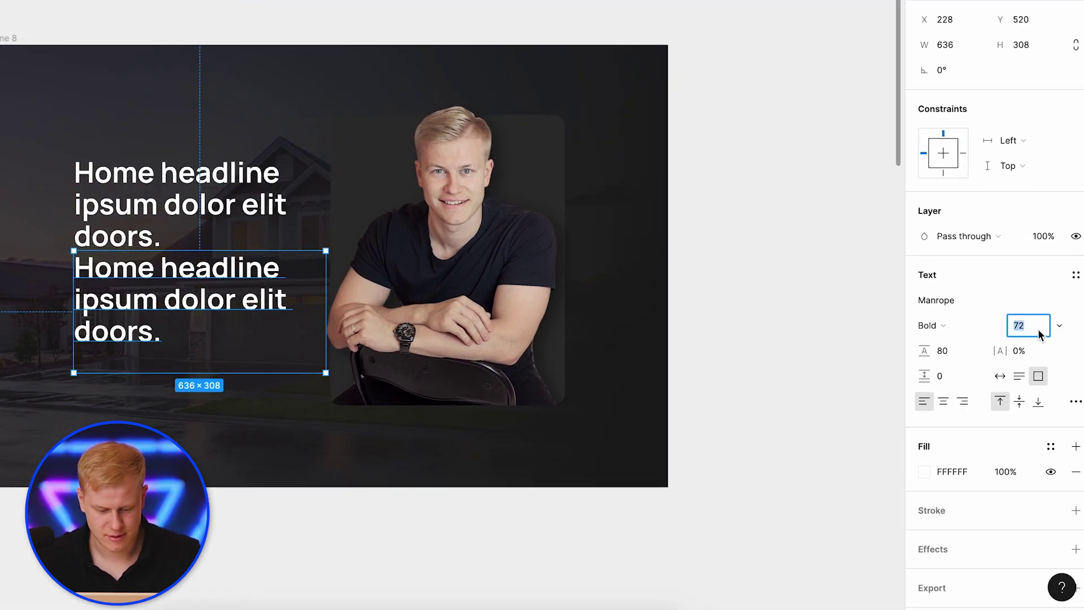
pyautogui.write('36')
pyautogui.press('Return')
pyautogui.click(932, 325)
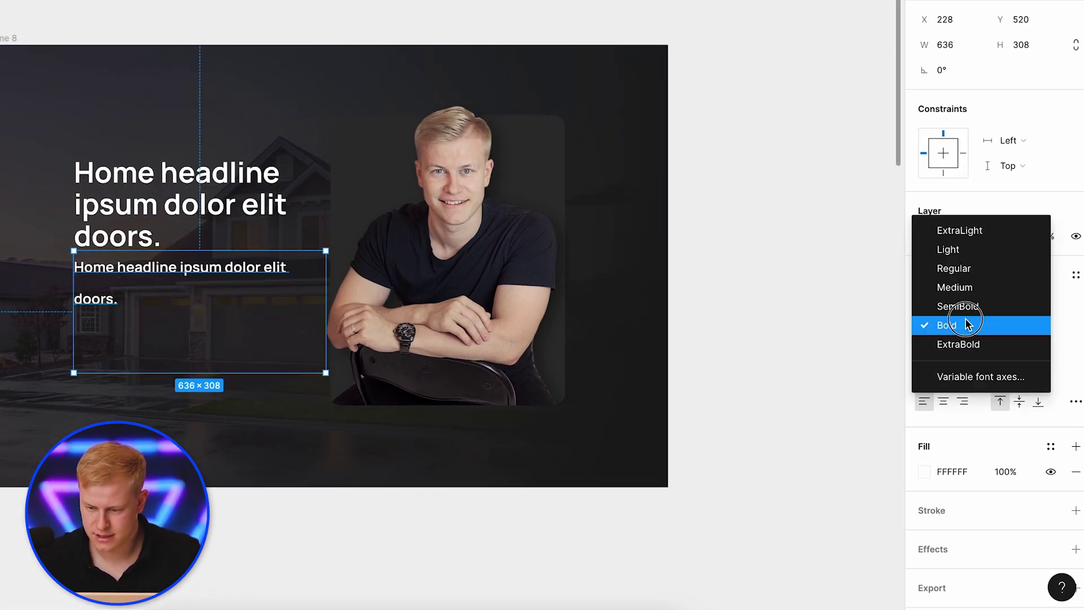
pyautogui.click(967, 288)
pyautogui.click(949, 322)
pyautogui.click(950, 305)
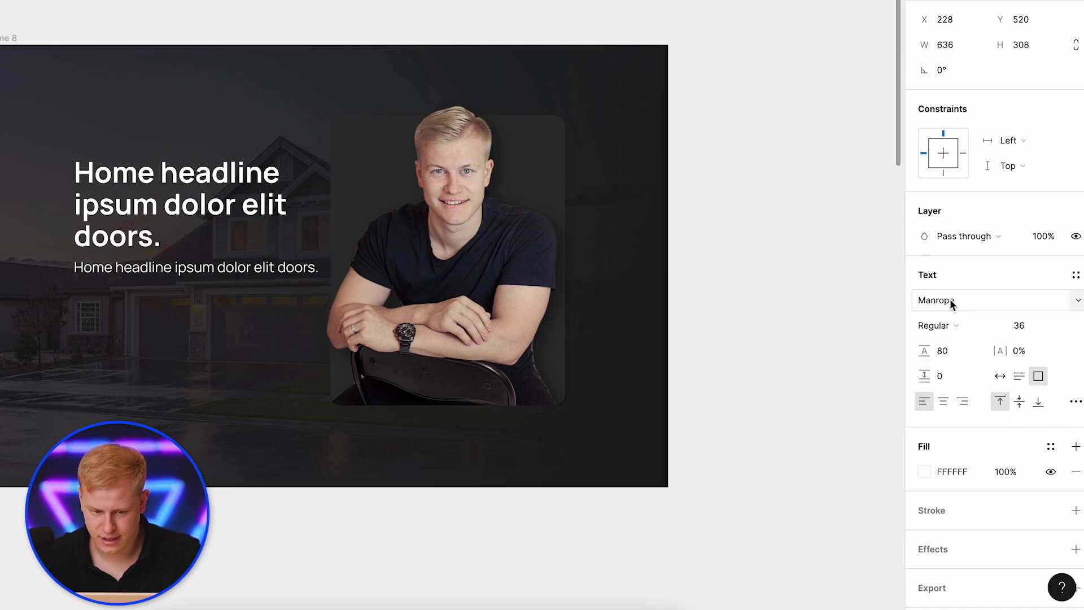
pyautogui.click(944, 351)
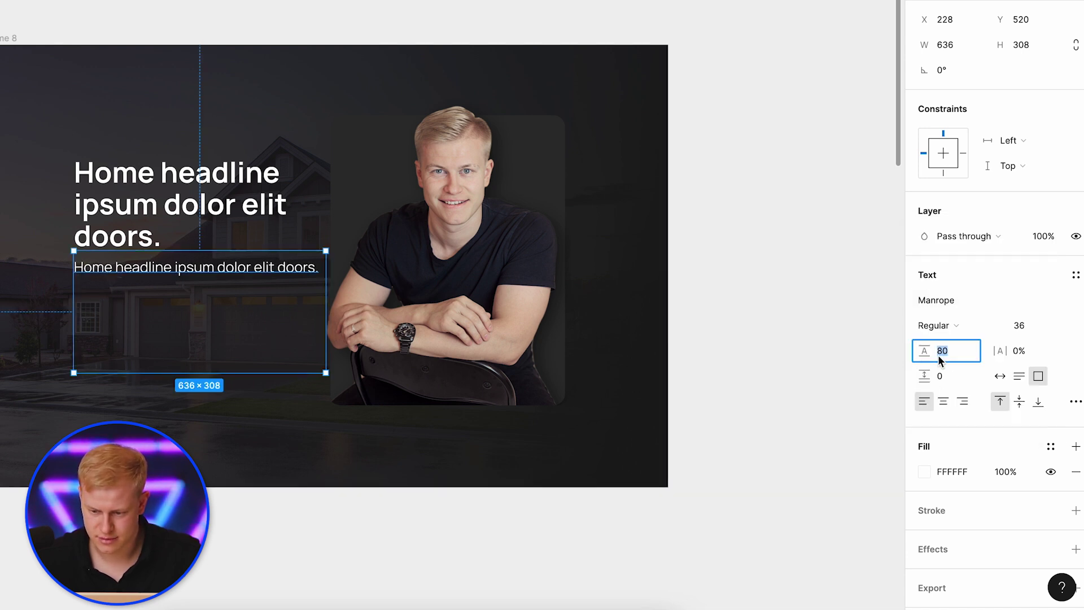
pyautogui.write('auto')
pyautogui.press('Return')
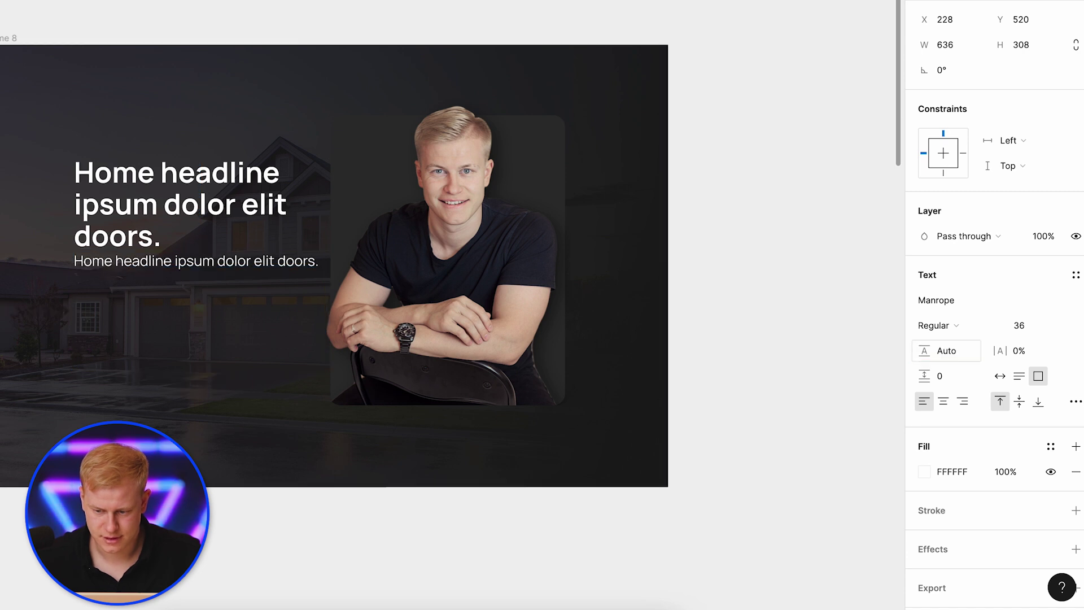
# Nudge the subtitle text box lower and launch the Lorem Ipsum plugin on it.
pyautogui.click(213, 268)
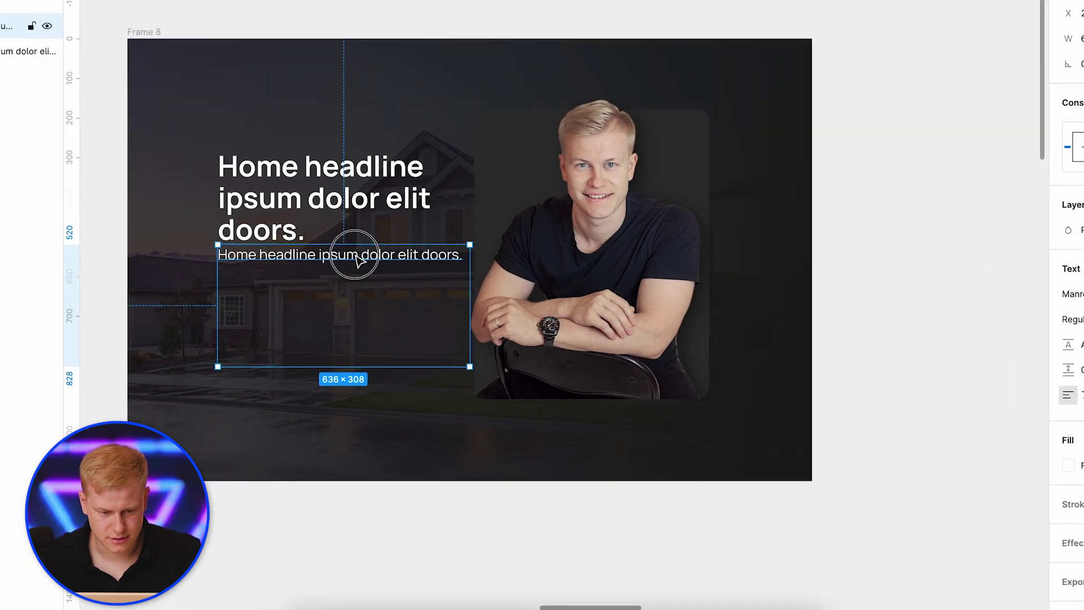
pyautogui.moveTo(356, 260); pyautogui.dragTo(354, 280)
pyautogui.rightClick(355, 281)
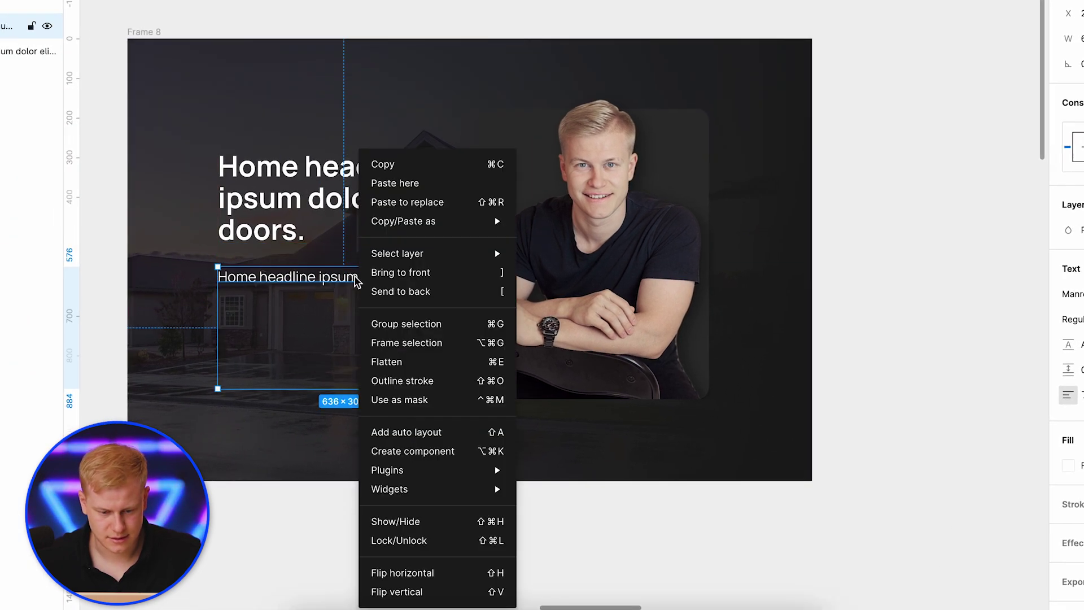
pyautogui.moveTo(397, 471)
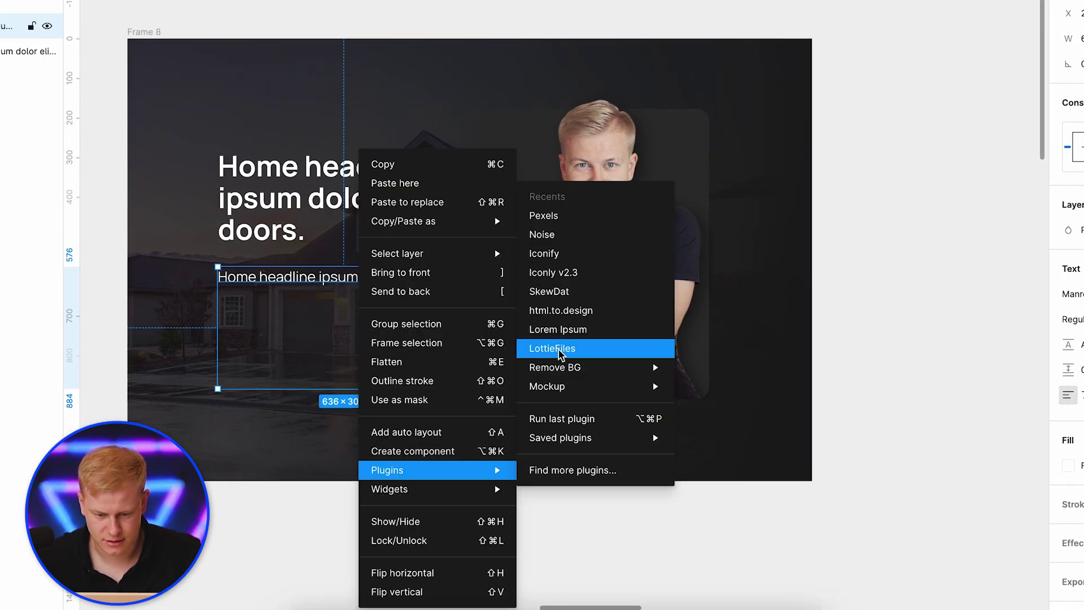
pyautogui.click(502, 297)
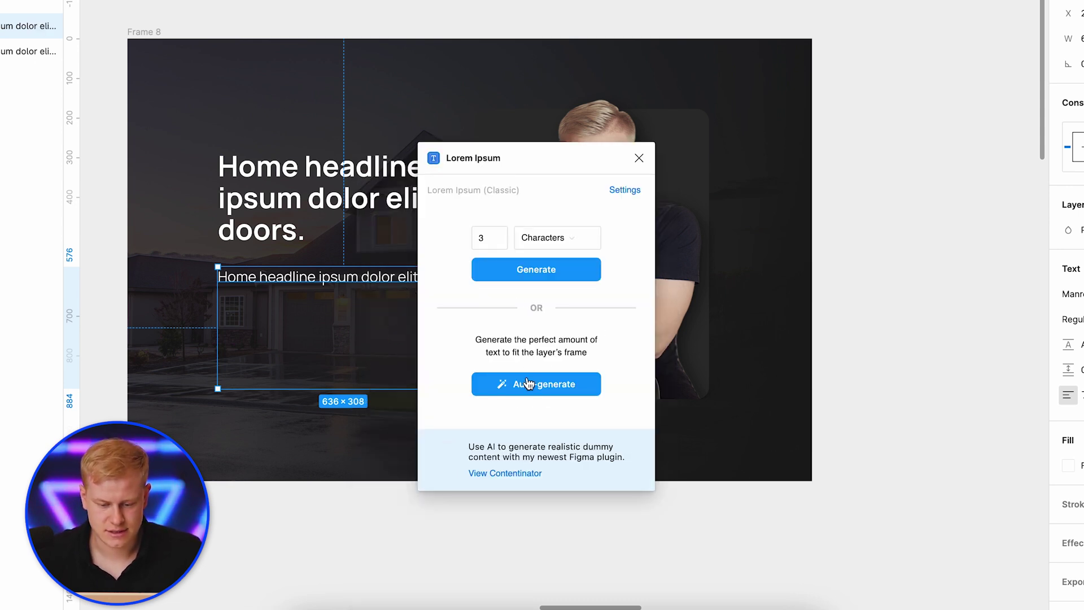
# Fill the subtitle with auto-generated lorem ipsum and delete everything after 'sit.'.
pyautogui.click(552, 382)
pyautogui.doubleClick(348, 326)
pyautogui.click(368, 319)
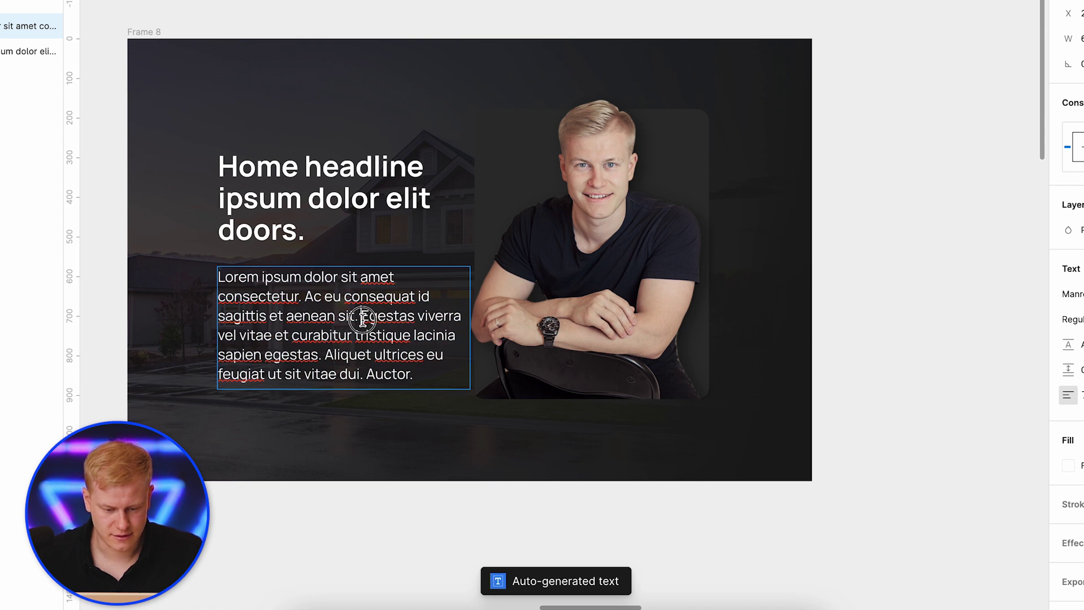
pyautogui.keyDown('shift'); pyautogui.click(426, 380); pyautogui.keyUp('shift')
pyautogui.press('BackSpace')
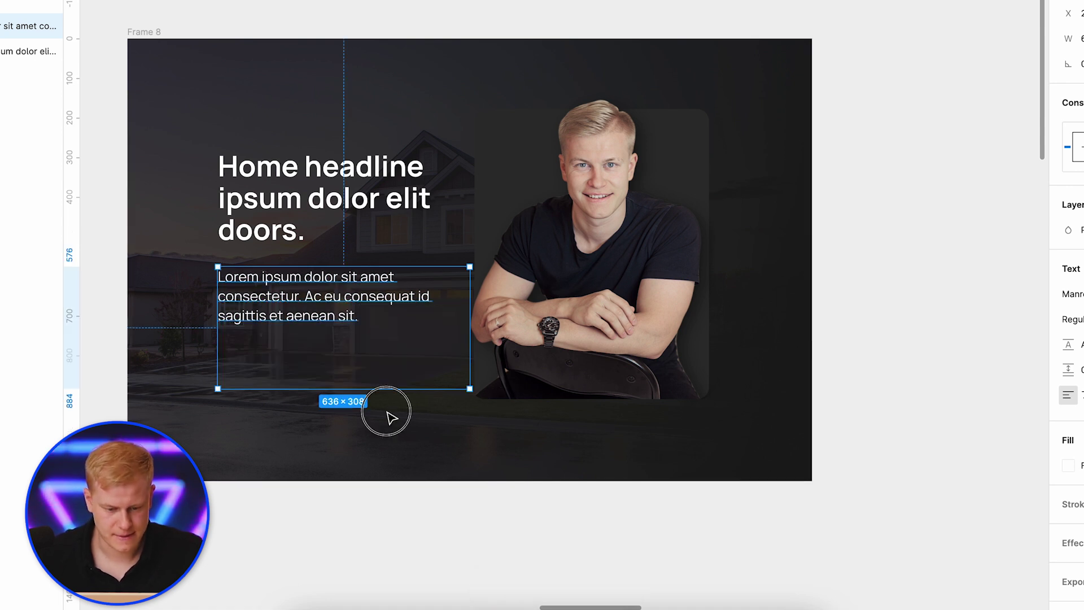
# Set the subtitle to line height 60 and size 32, and resize its box to wrap onto two lines.
pyautogui.click(940, 345)
pyautogui.write('60')
pyautogui.press('Return')
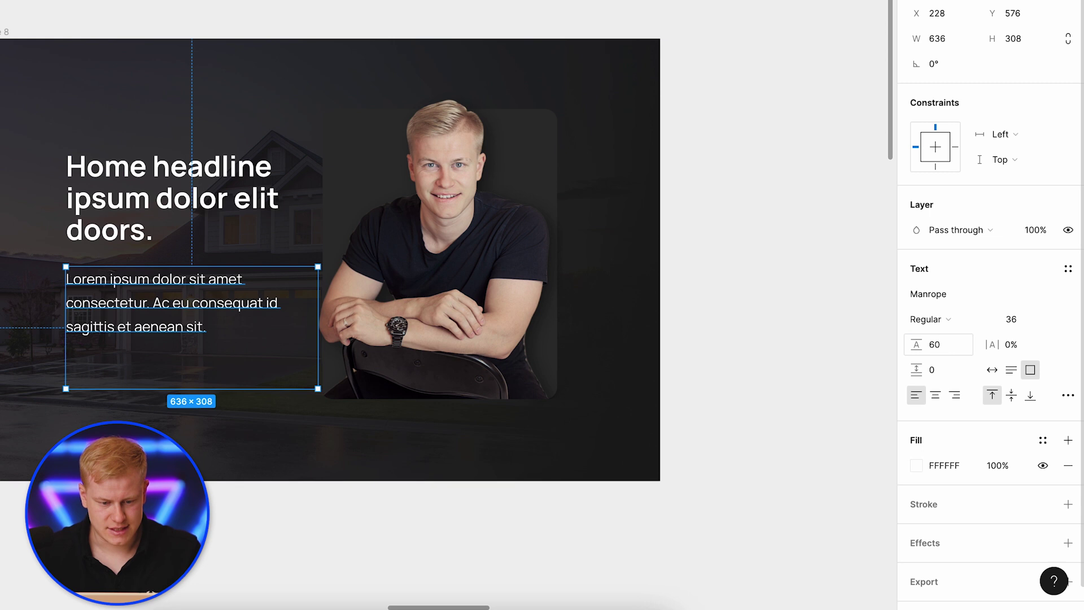
pyautogui.write('32')
pyautogui.press('Return')
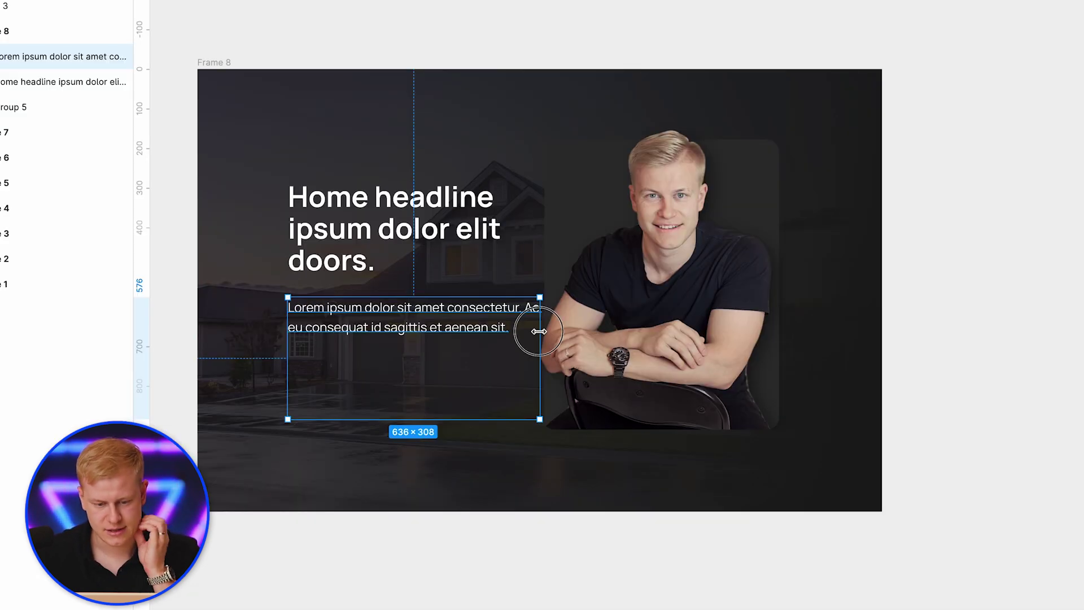
pyautogui.moveTo(318, 302); pyautogui.dragTo(303, 301)
pyautogui.moveTo(527, 331); pyautogui.dragTo(528, 330)
# Move the subtitle and headline up and left, then re-space them with the portrait group.
pyautogui.moveTo(500, 371); pyautogui.dragTo(495, 359)
pyautogui.keyDown('shift'); pyautogui.click(442, 236); pyautogui.keyUp('shift')
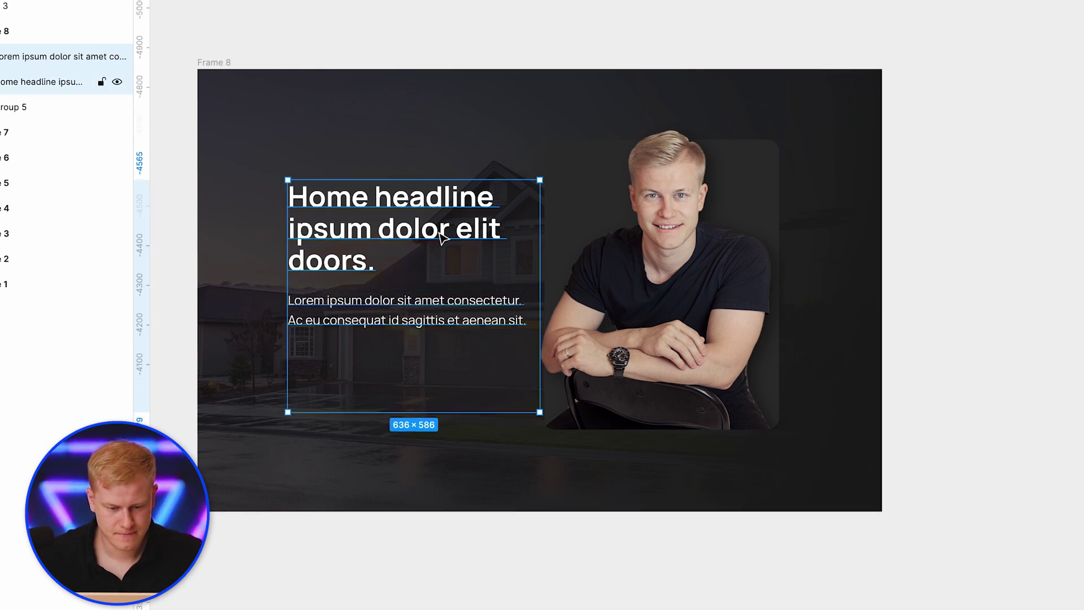
pyautogui.moveTo(443, 237); pyautogui.dragTo(423, 226)
pyautogui.keyDown('shift'); pyautogui.click(683, 243); pyautogui.keyUp('shift')
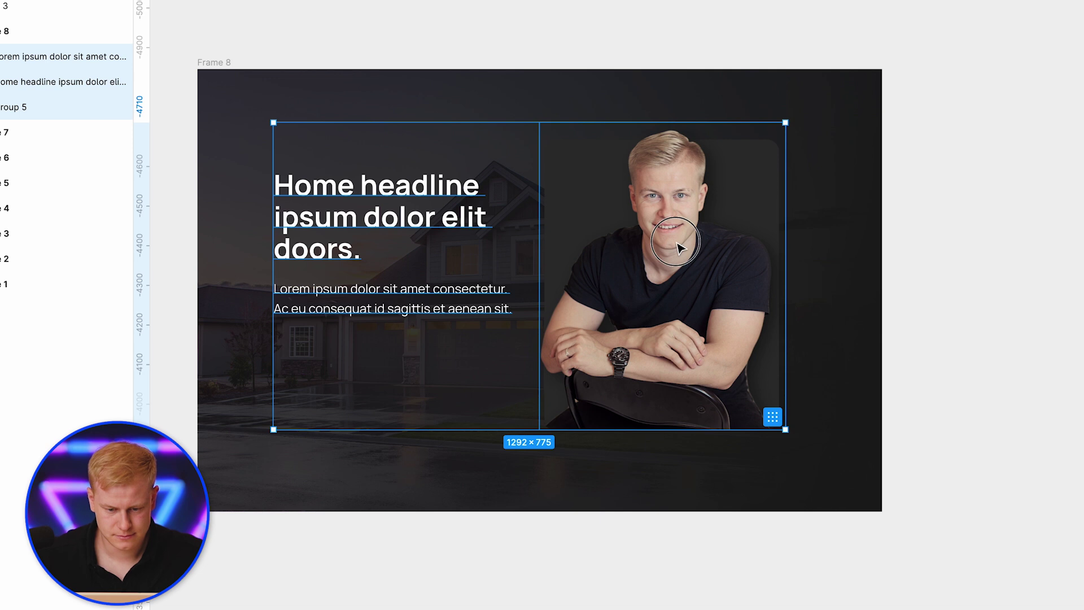
pyautogui.hotkey('shift', 'a')
pyautogui.press('Escape')
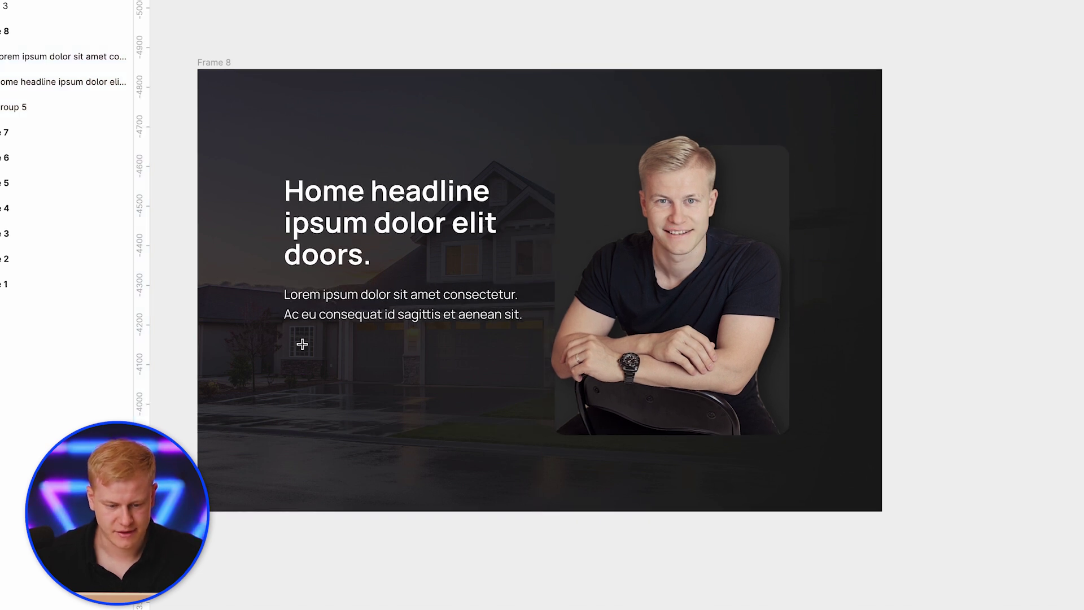
# Draw the button rectangle below the subtitle and fill it pure red FF0000.
pyautogui.moveTo(287, 343); pyautogui.dragTo(477, 394)
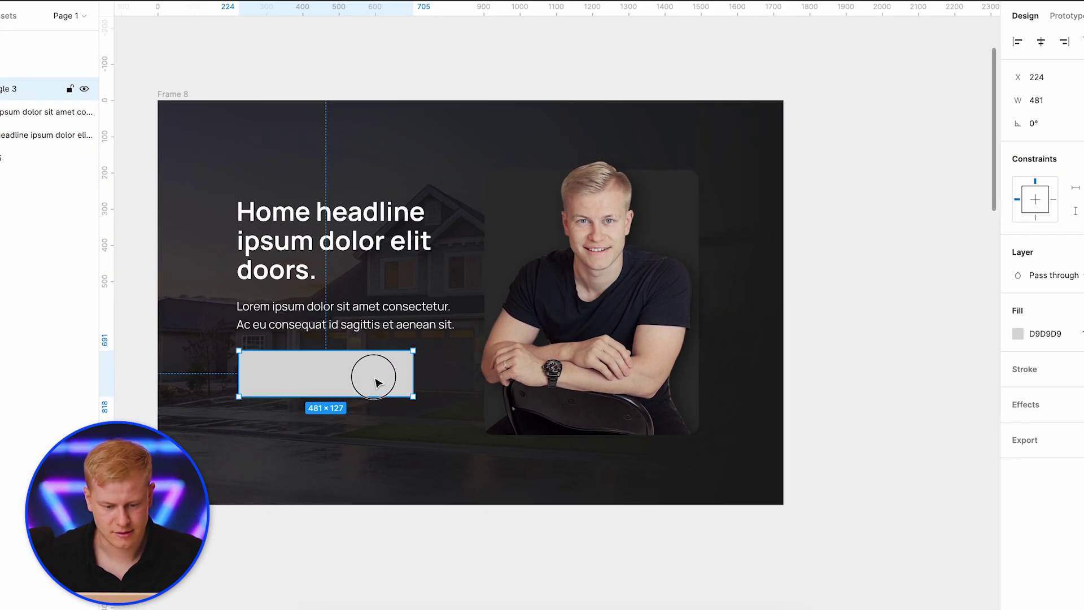
pyautogui.click(1018, 333)
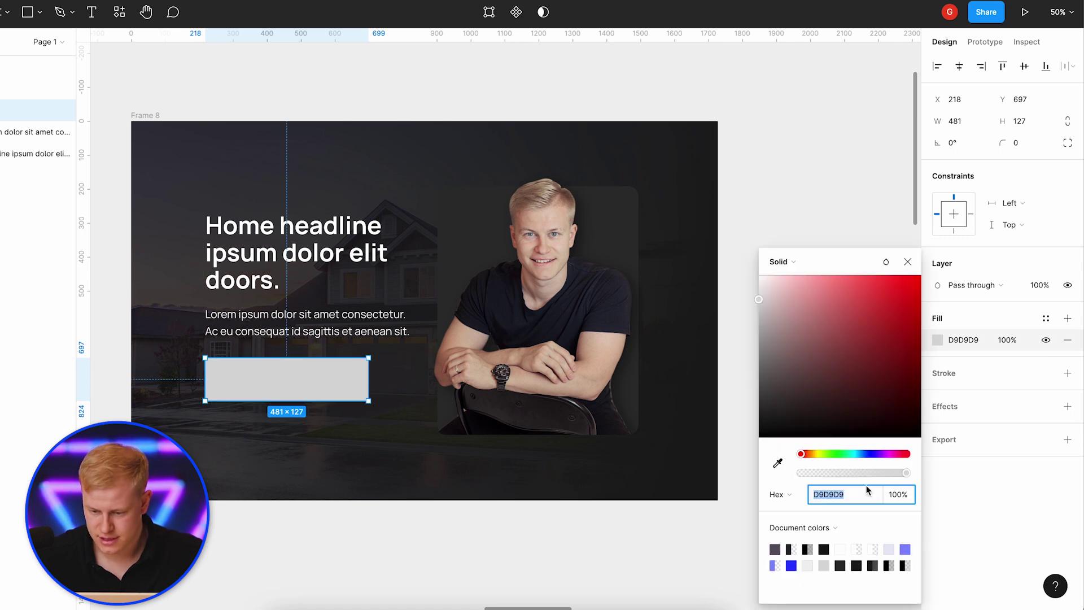
pyautogui.click(893, 456)
pyautogui.moveTo(821, 458); pyautogui.dragTo(807, 459)
pyautogui.moveTo(843, 373); pyautogui.dragTo(1019, 266)
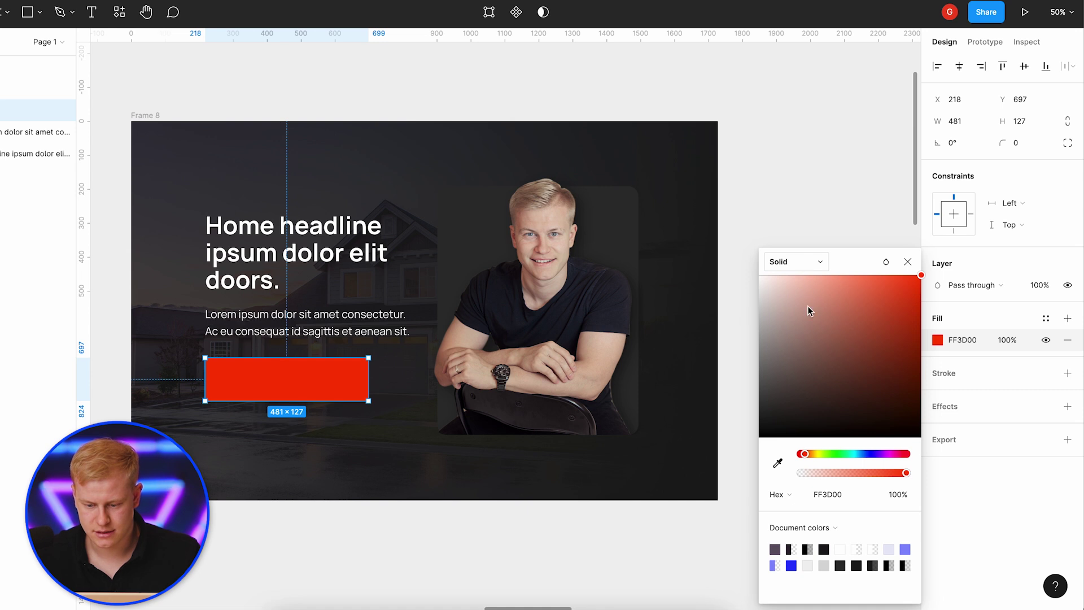
pyautogui.click(841, 453)
pyautogui.moveTo(844, 350); pyautogui.dragTo(1005, 197)
# Round the red rectangle's corners to a 10 radius.
pyautogui.click(1016, 148)
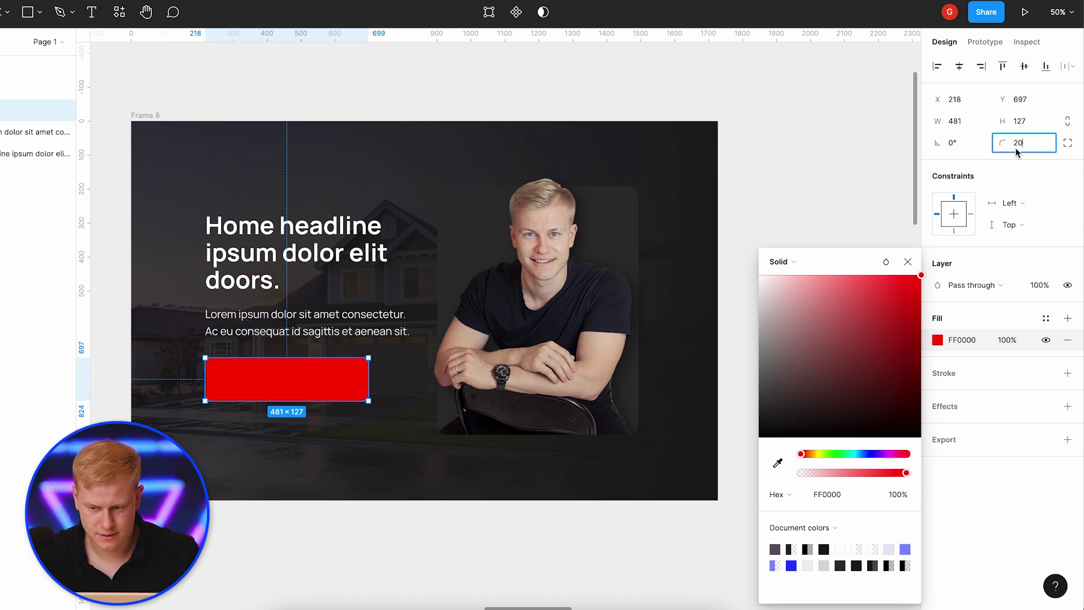
pyautogui.write('10')
pyautogui.press('Return')
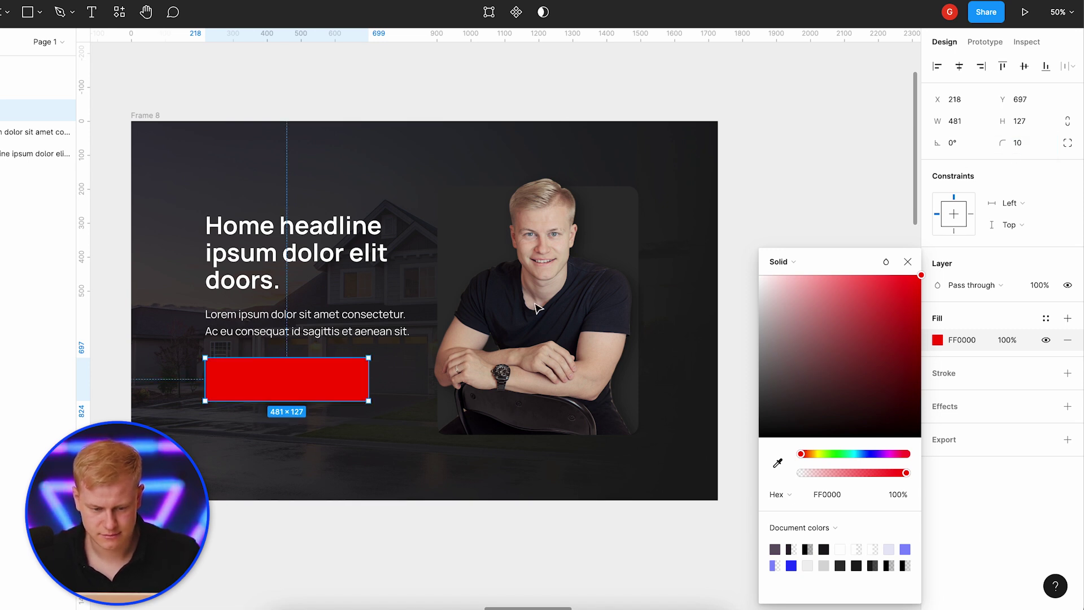
pyautogui.press('Escape')
# Stack the subtitle copy on the red button and change it to 'Book your free call!'.
pyautogui.moveTo(315, 319); pyautogui.dragTo(312, 378)
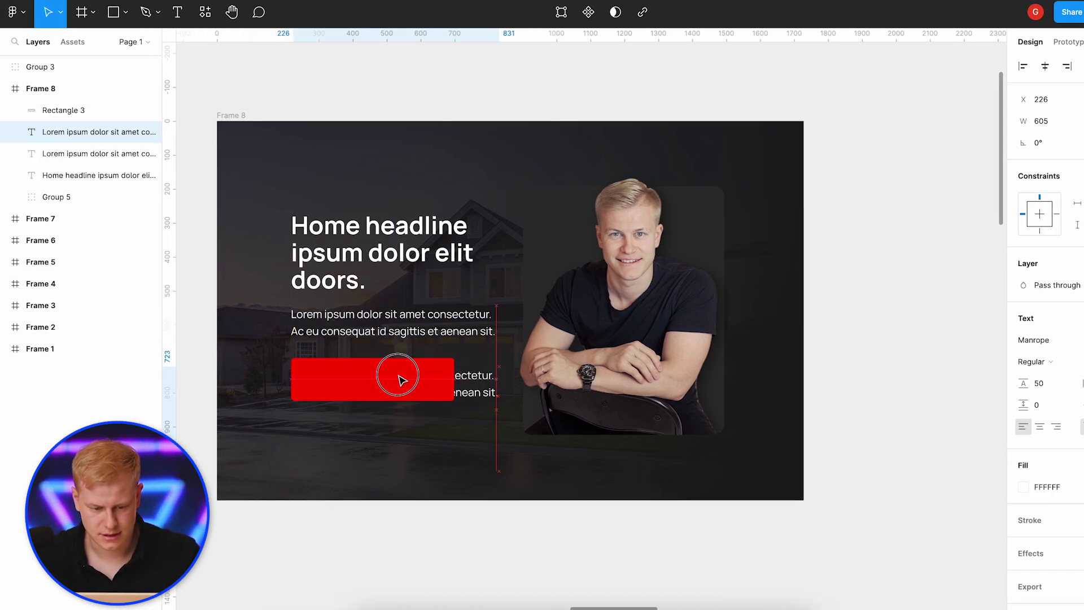
pyautogui.moveTo(398, 377); pyautogui.dragTo(398, 377)
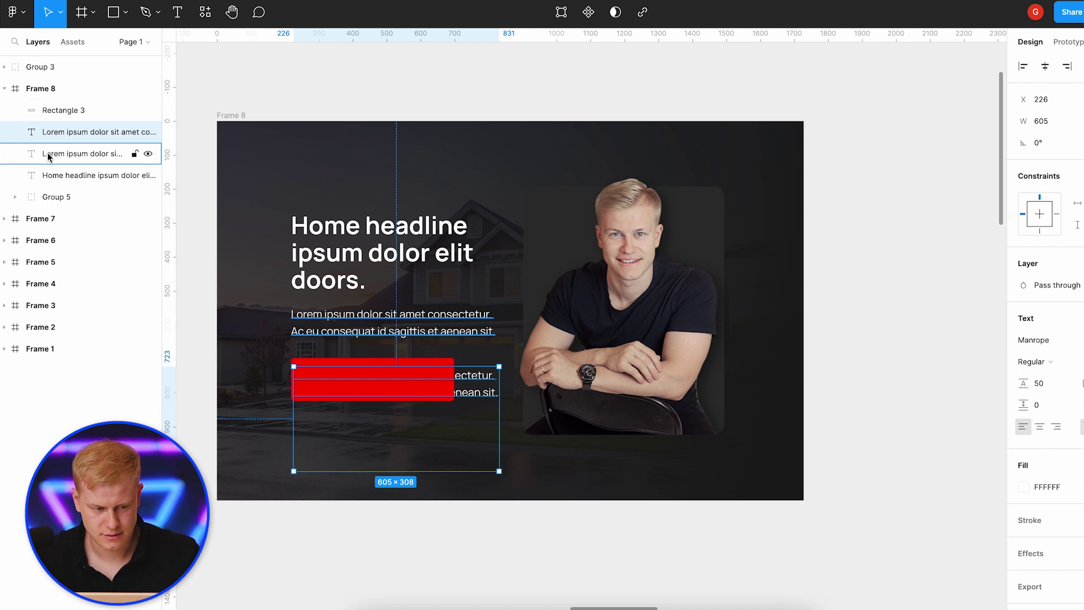
pyautogui.moveTo(63, 133); pyautogui.dragTo(63, 105)
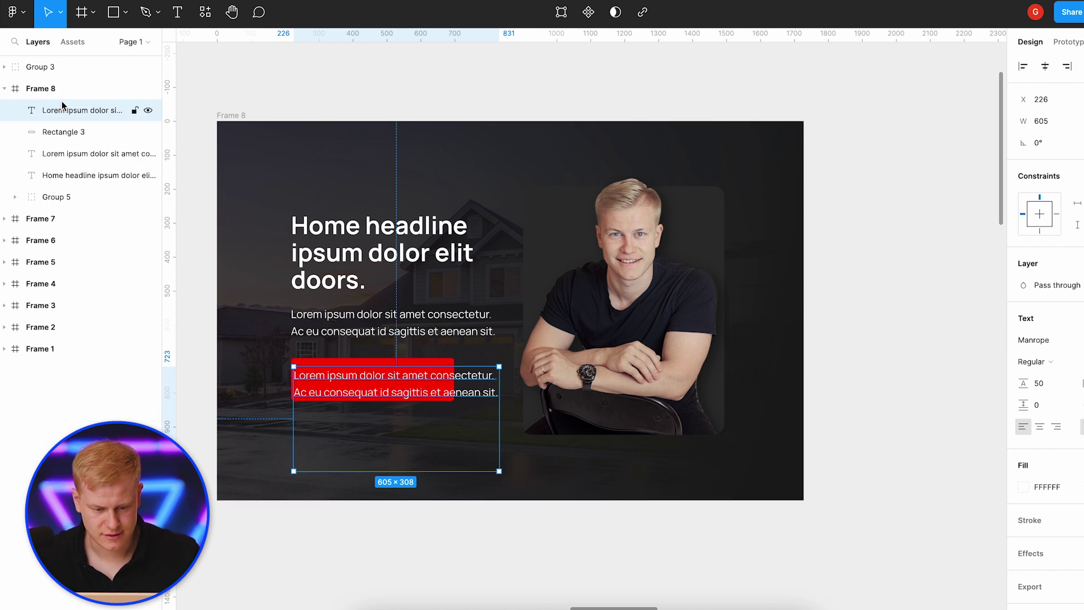
pyautogui.doubleClick(339, 390)
pyautogui.write('Book your free call!')
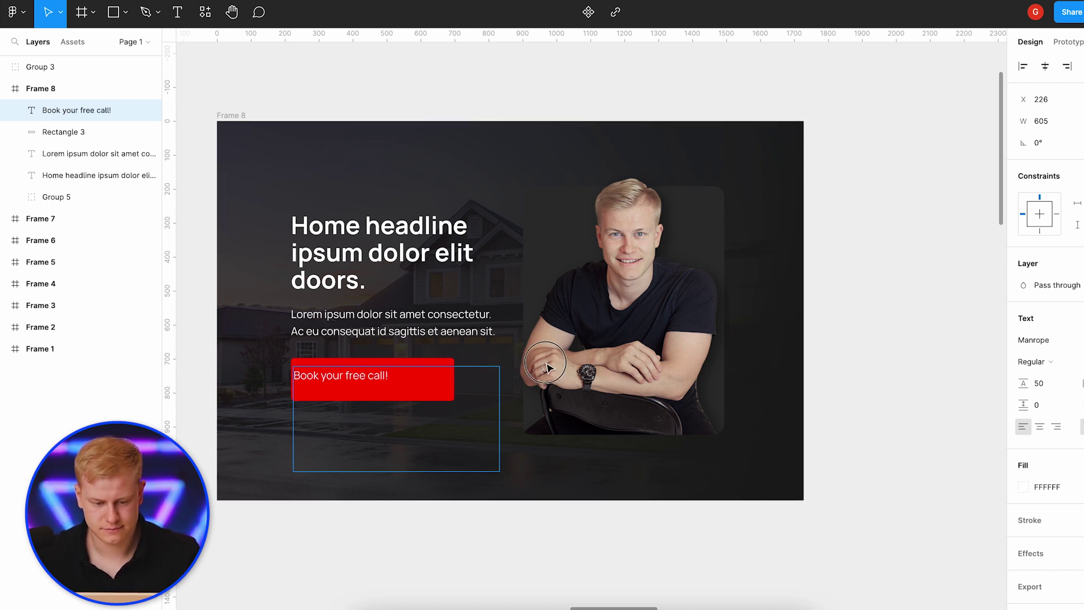
pyautogui.click(345, 381)
pyautogui.moveTo(346, 381); pyautogui.dragTo(369, 382)
# Centre the label horizontally and vertically on the button and make it bold.
pyautogui.scroll(5, 367, 381)
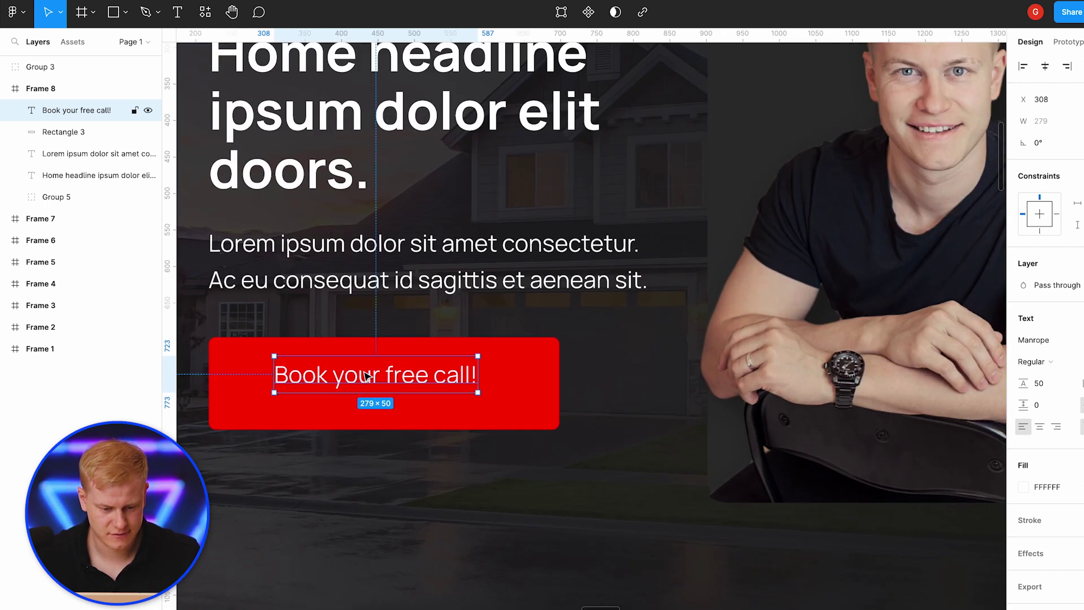
pyautogui.keyDown('shift'); pyautogui.click(383, 347); pyautogui.keyUp('shift')
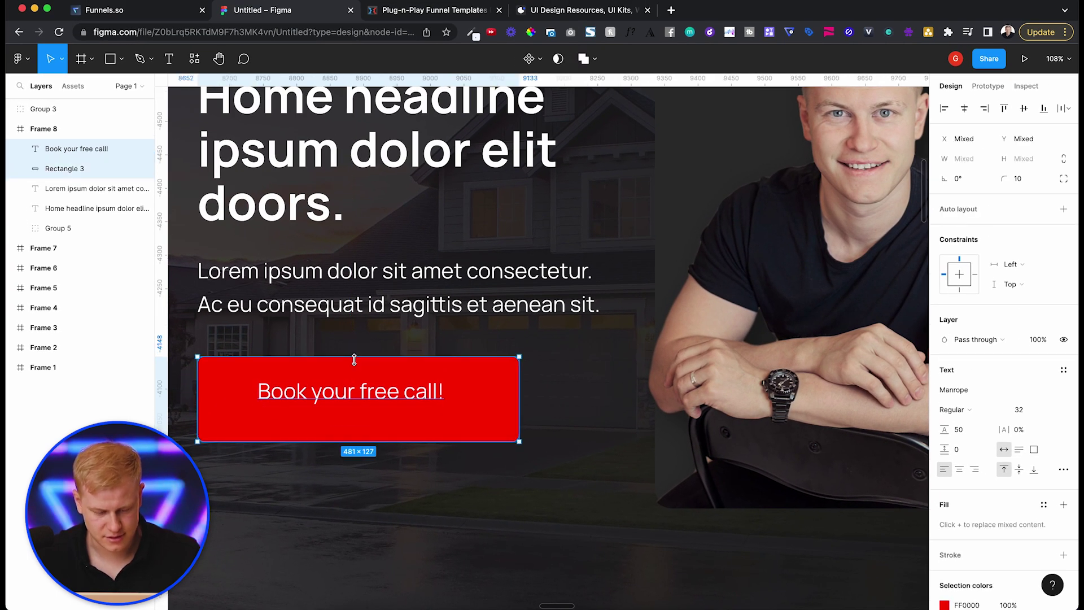
pyautogui.click(964, 109)
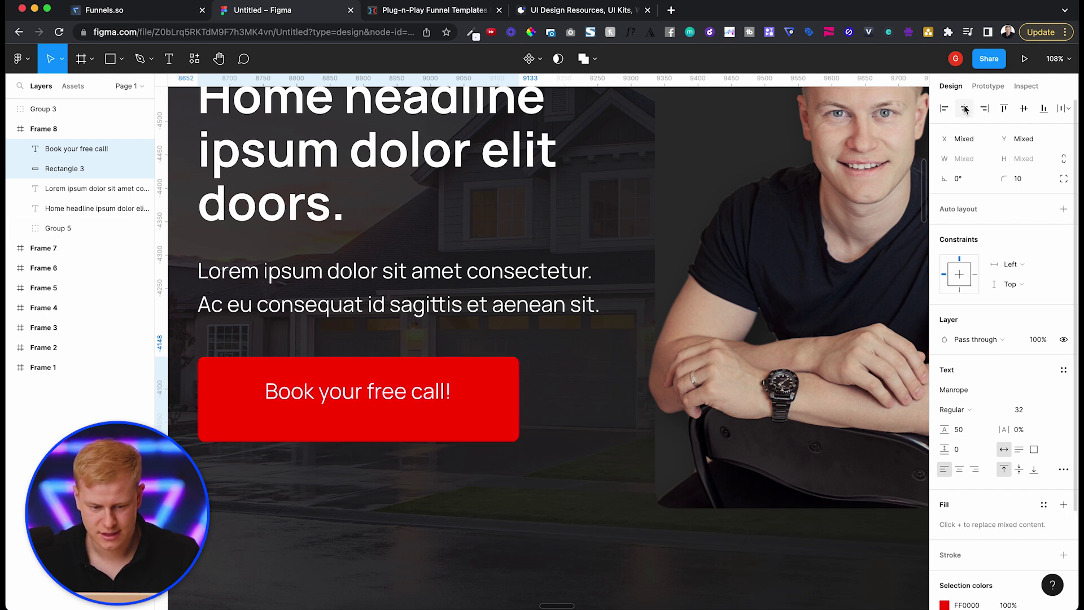
pyautogui.click(1023, 109)
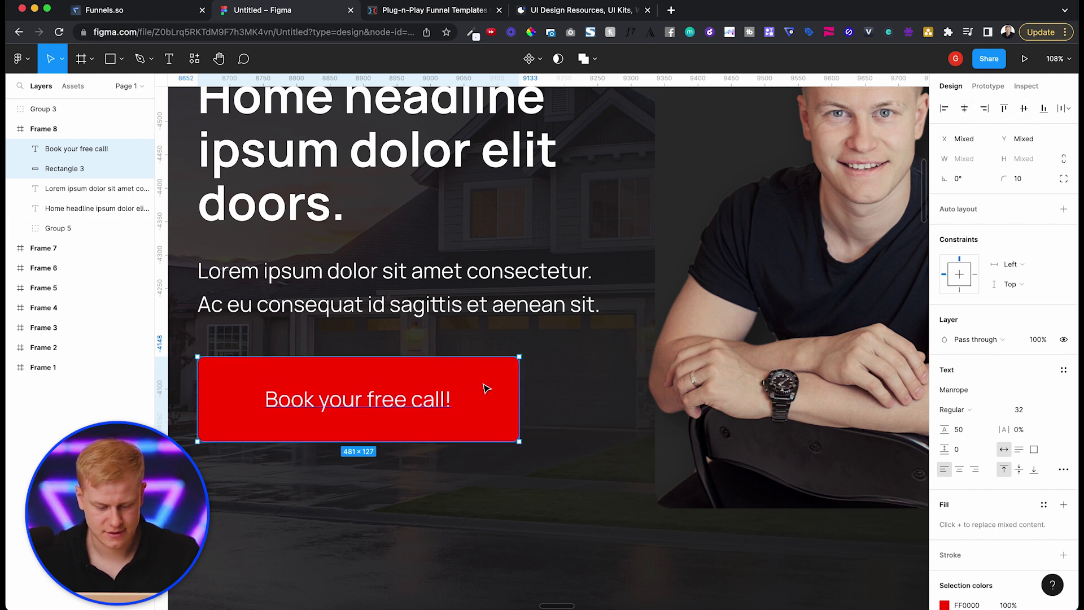
pyautogui.keyDown('shift'); pyautogui.click(493, 438); pyautogui.keyUp('shift')
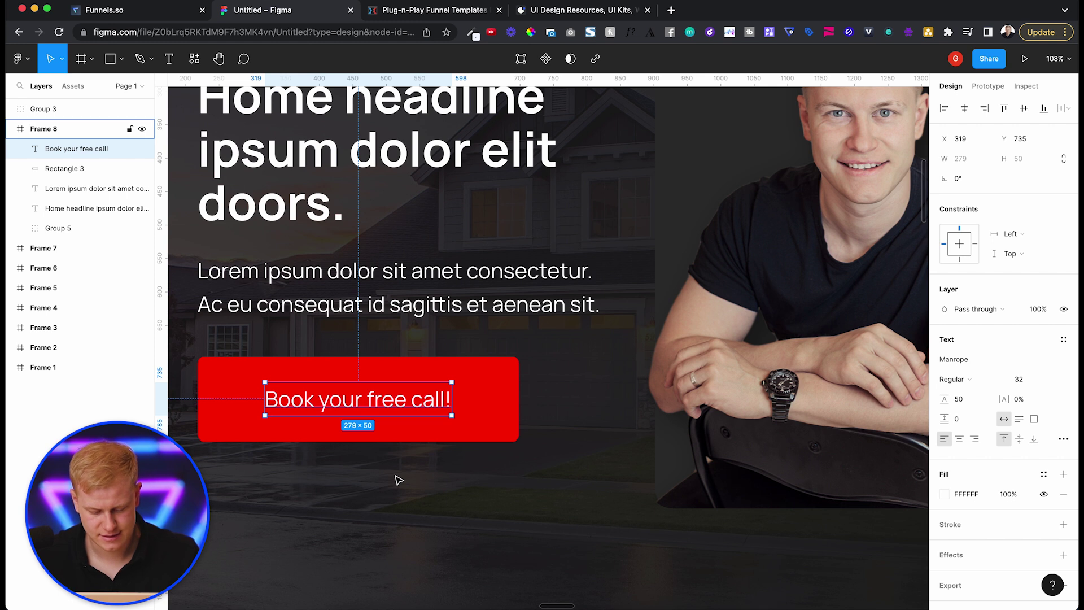
pyautogui.press('super+b')
# Narrow the red button so it fits the bold label.
pyautogui.scroll(-5, 398, 480)
pyautogui.click(389, 432)
pyautogui.keyDown('shift'); pyautogui.click(443, 432); pyautogui.keyUp('shift')
pyautogui.press('super+z')
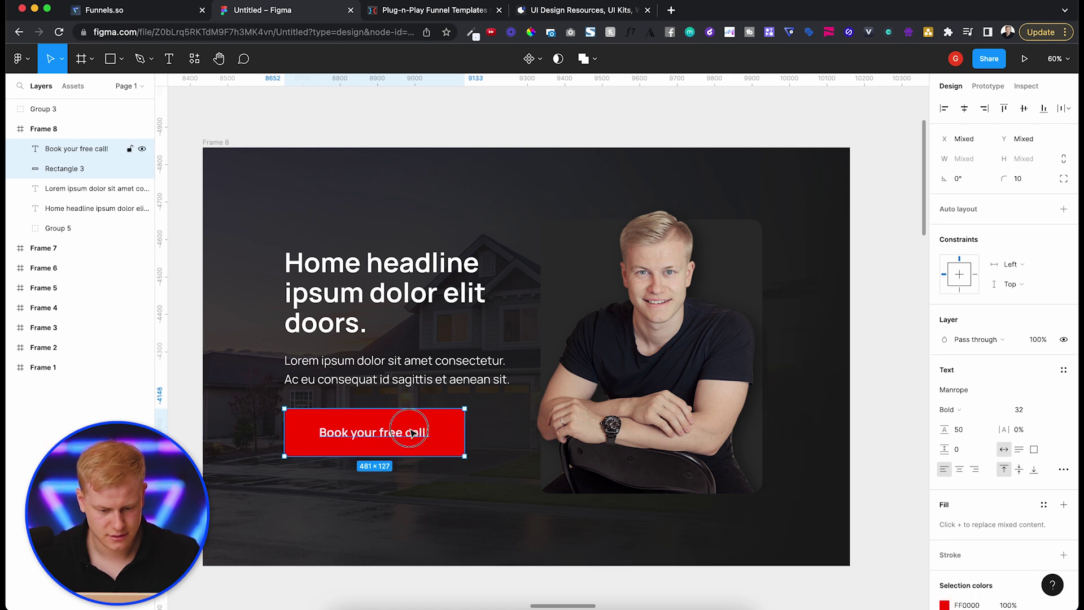
pyautogui.press('super+z')
pyautogui.click(466, 435)
pyautogui.moveTo(465, 435); pyautogui.dragTo(450, 435)
pyautogui.keyDown('shift'); pyautogui.click(441, 434); pyautogui.keyUp('shift')
pyautogui.scroll(-5, 444, 435)
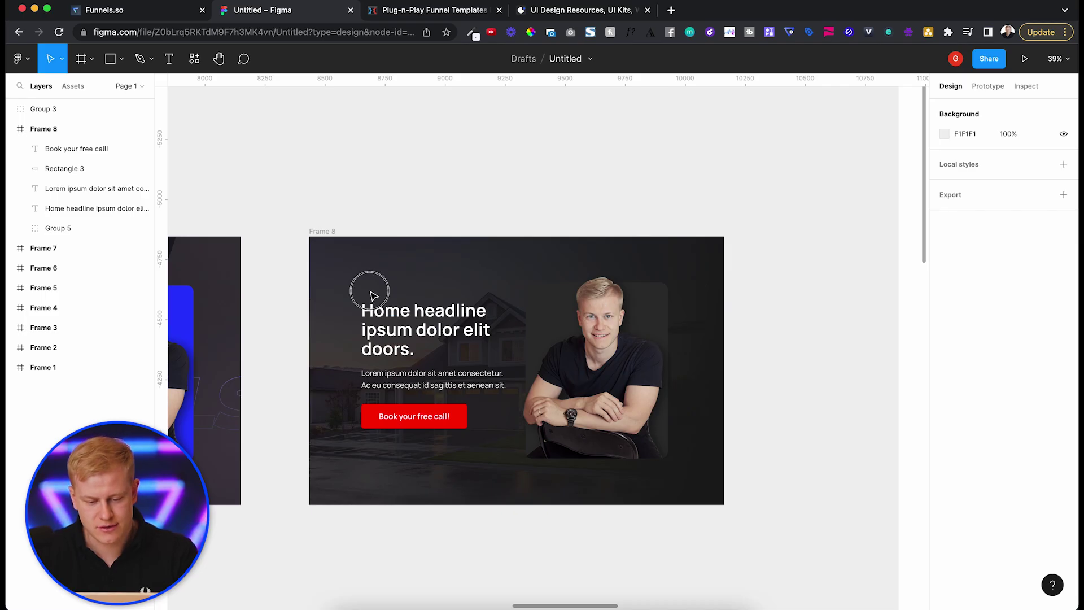
# Move the headline, subtitle and button block left and up.
pyautogui.moveTo(372, 294); pyautogui.dragTo(508, 440)
pyautogui.moveTo(392, 419); pyautogui.dragTo(376, 414)
pyautogui.click(603, 364)
# Duplicate Frame 8 and delete the texts, button and portrait from the copy, Frame 9.
pyautogui.click(319, 231)
pyautogui.press('super+d')
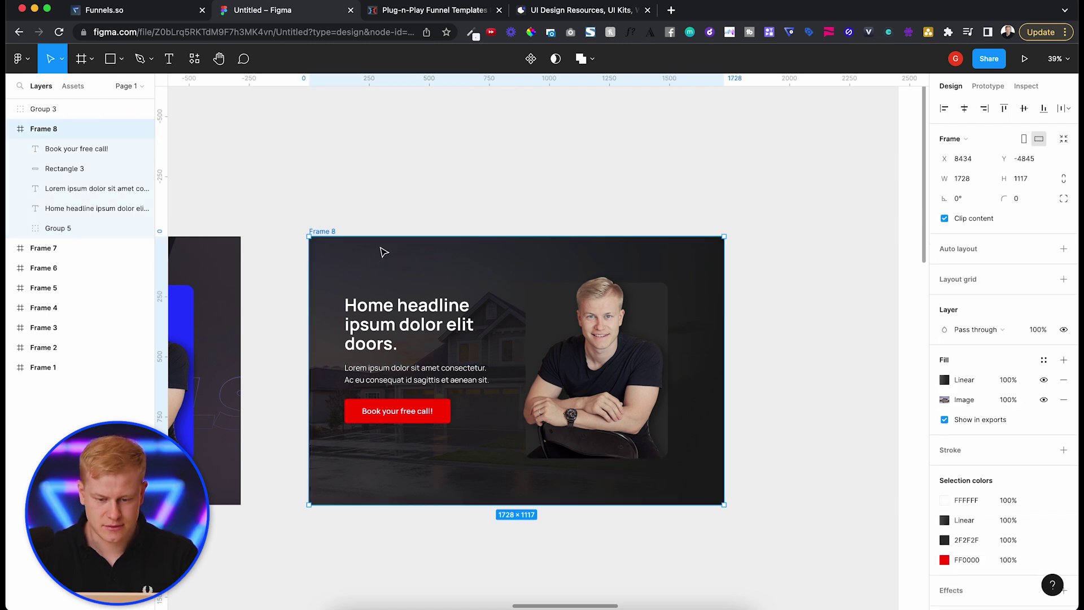
pyautogui.click(551, 308)
pyautogui.keyDown('shift'); pyautogui.click(561, 374); pyautogui.keyUp('shift')
pyautogui.keyDown('shift'); pyautogui.click(554, 411); pyautogui.keyUp('shift')
pyautogui.press('Delete')
pyautogui.press('Delete')
pyautogui.click(789, 354)
pyautogui.press('Delete')
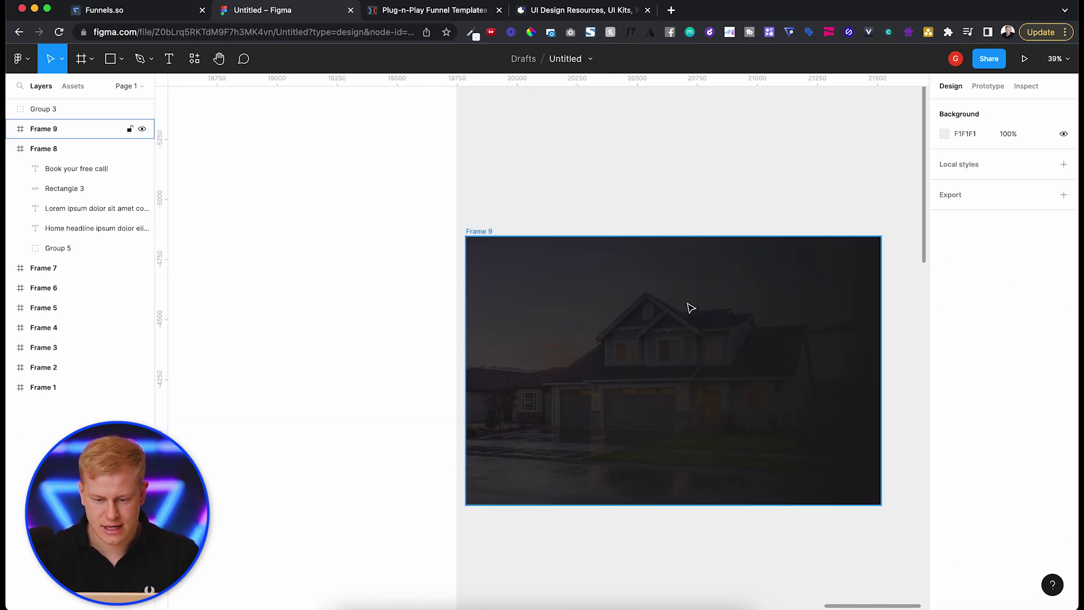
pyautogui.click(484, 230)
# In the Funnels.so builder, select the Sales page hero section and scroll down toward the Process section.
pyautogui.click(103, 3)
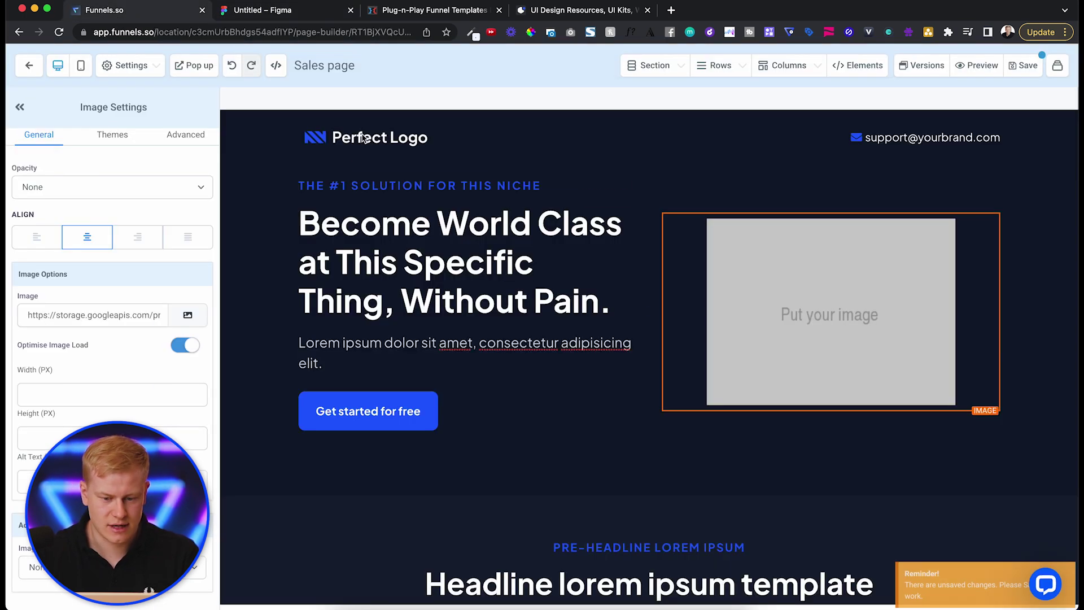
pyautogui.click(605, 117)
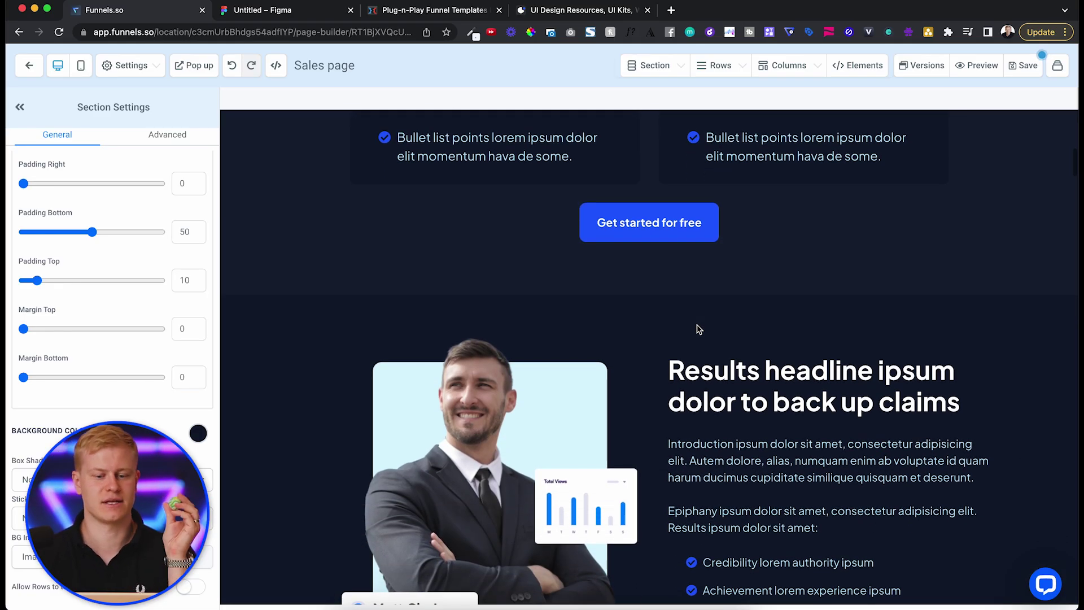
pyautogui.scroll(-15, 699, 329)
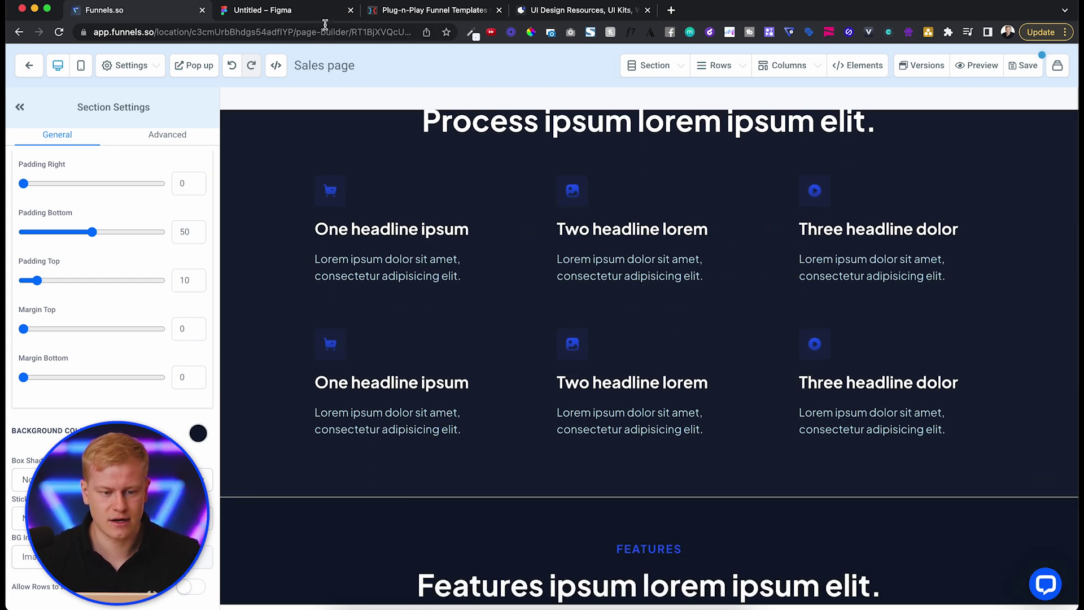
# Draw a square below Frame 9 with 1C1C1C fill and 20 corner radius.
pyautogui.hotkey('ctrl', 'Tab')
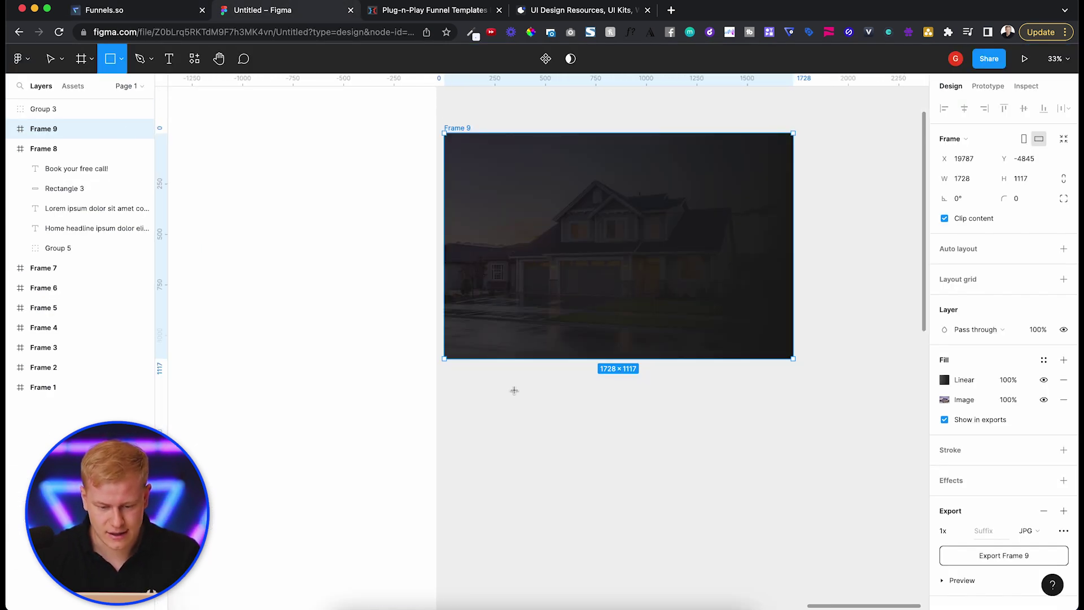
pyautogui.moveTo(513, 390); pyautogui.dragTo(556, 429)
pyautogui.press('super+z')
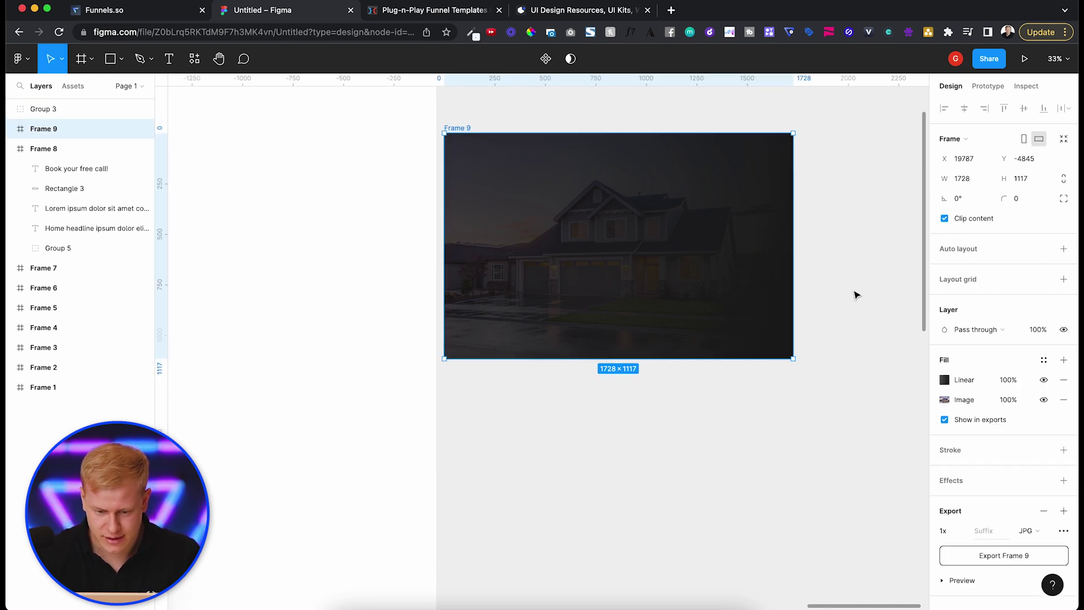
pyautogui.moveTo(505, 418); pyautogui.dragTo(526, 439)
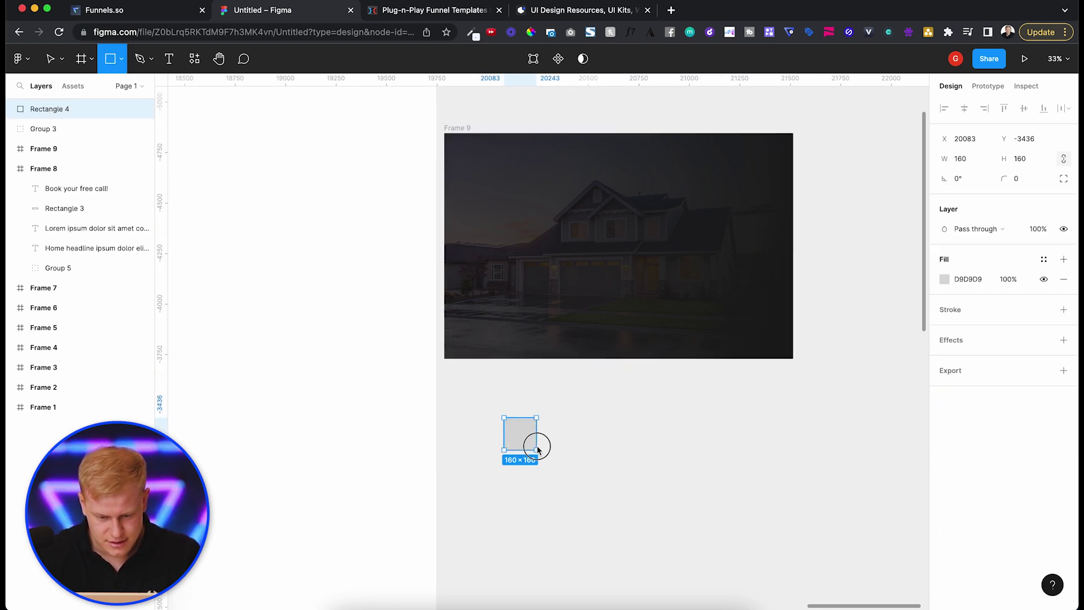
pyautogui.click(944, 279)
pyautogui.moveTo(784, 421); pyautogui.dragTo(632, 441)
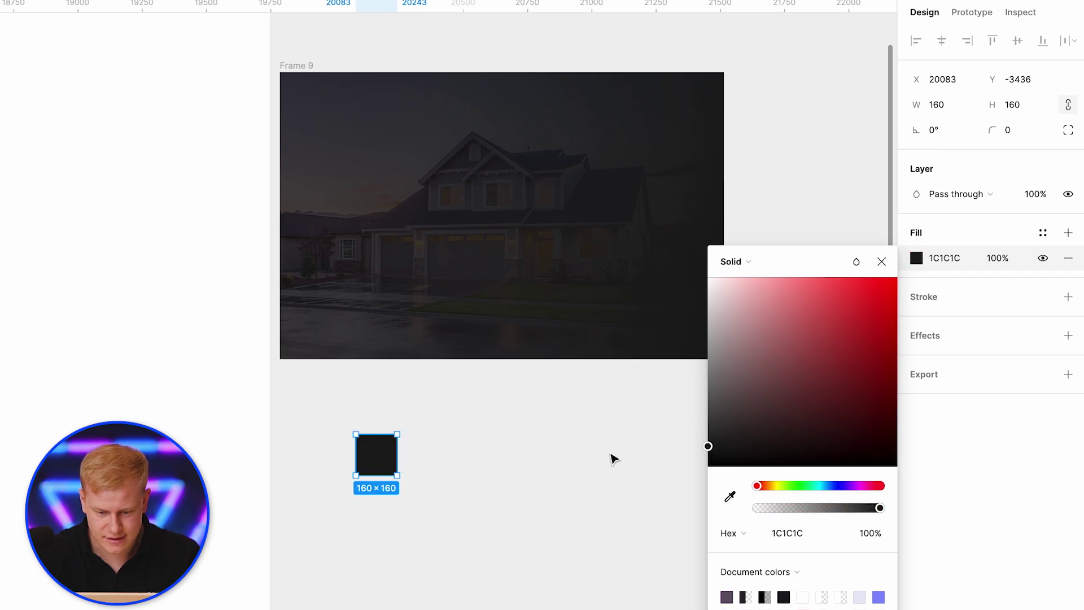
pyautogui.write('20')
pyautogui.click(417, 448)
# Add a people icon from the Iconly plugin onto the dark tile and delete its leftover wrapper frame.
pyautogui.rightClick(375, 455)
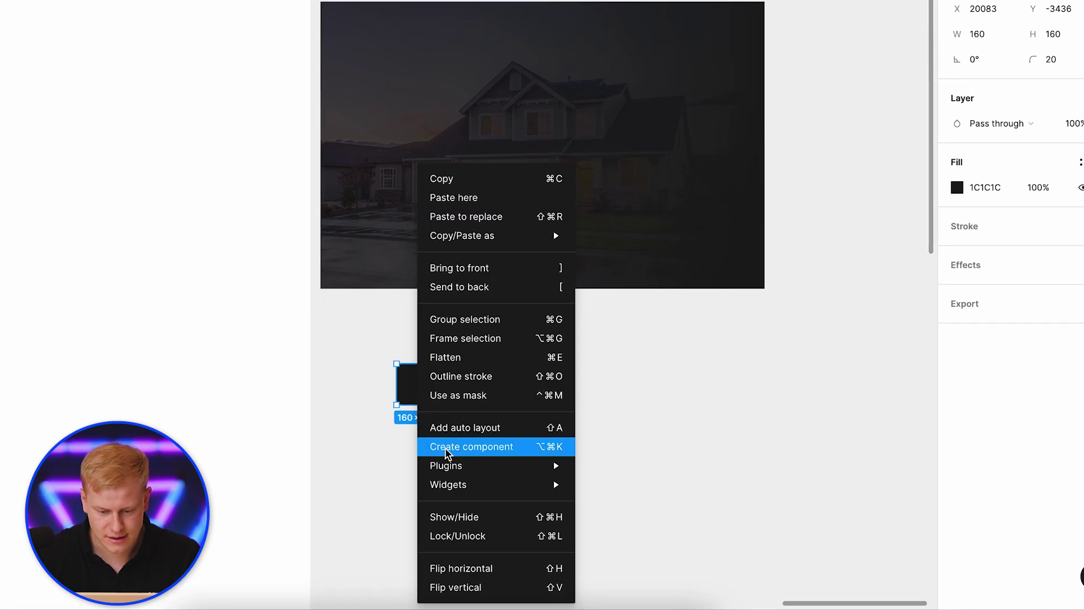
pyautogui.moveTo(535, 465)
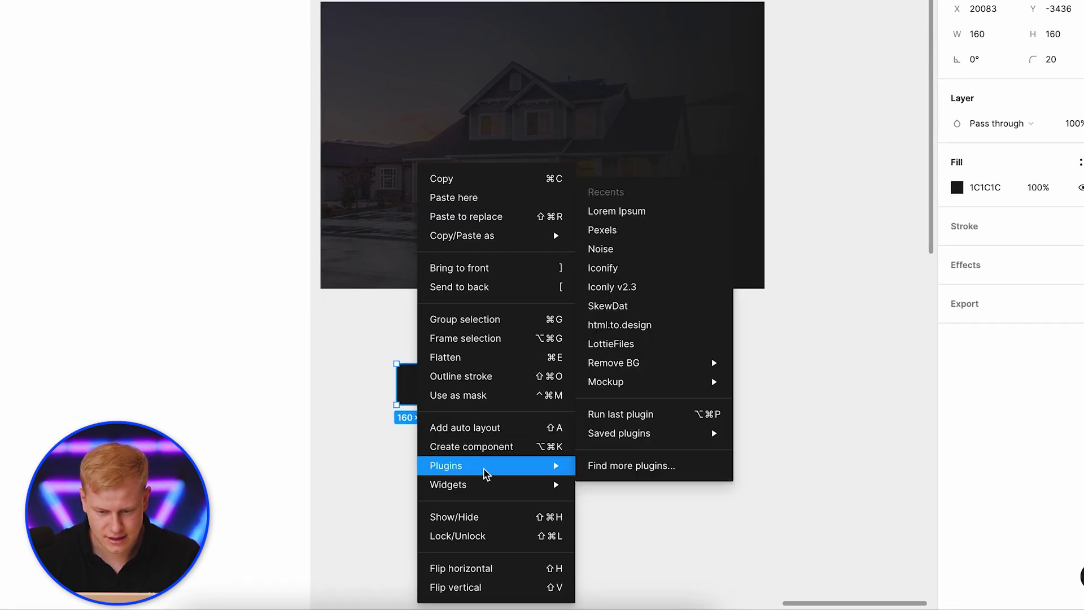
pyautogui.click(641, 286)
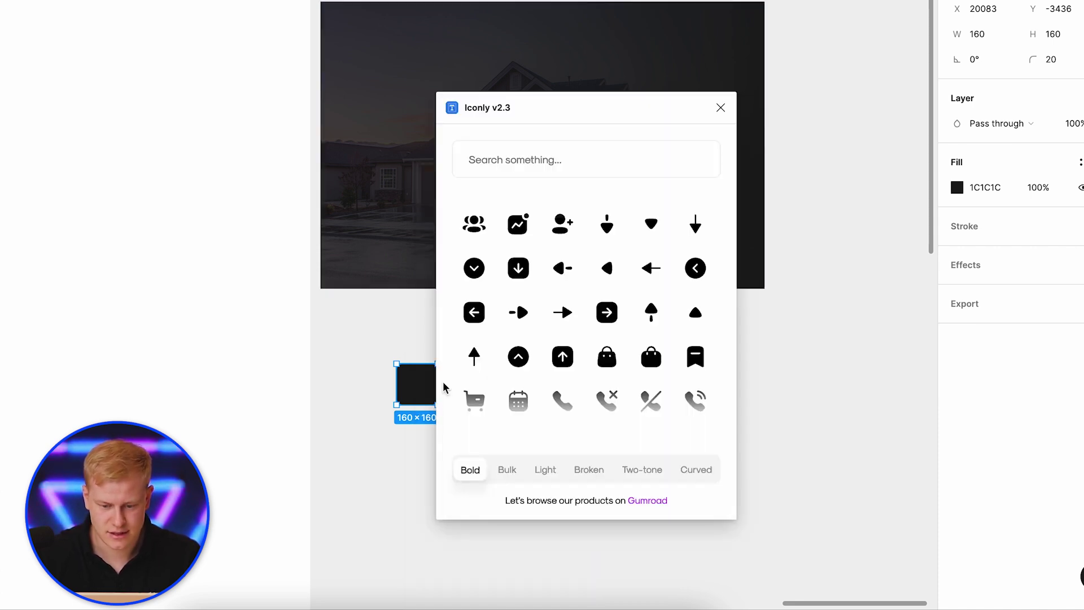
pyautogui.moveTo(429, 353); pyautogui.dragTo(428, 370)
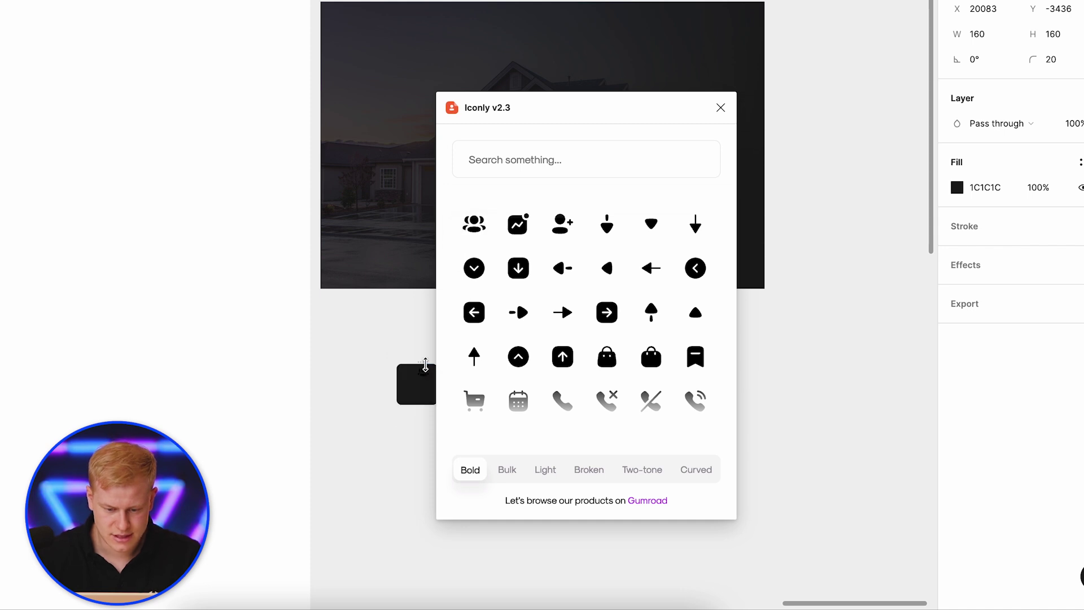
pyautogui.scroll(5, 401, 323)
pyautogui.click(380, 375)
pyautogui.click(721, 107)
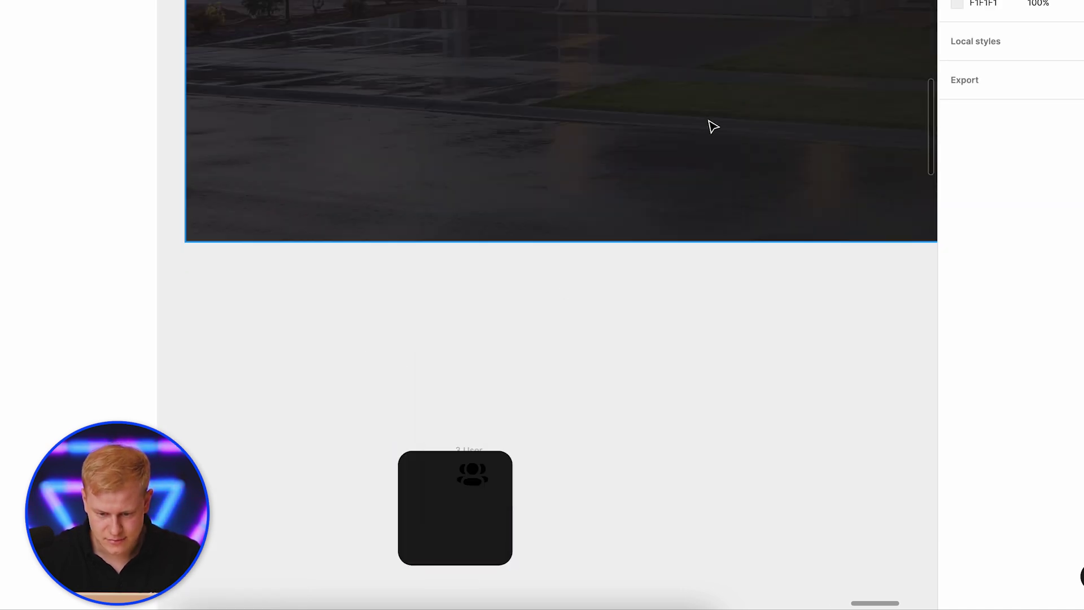
pyautogui.moveTo(473, 474); pyautogui.dragTo(434, 529)
pyautogui.click(474, 472)
pyautogui.press('Delete')
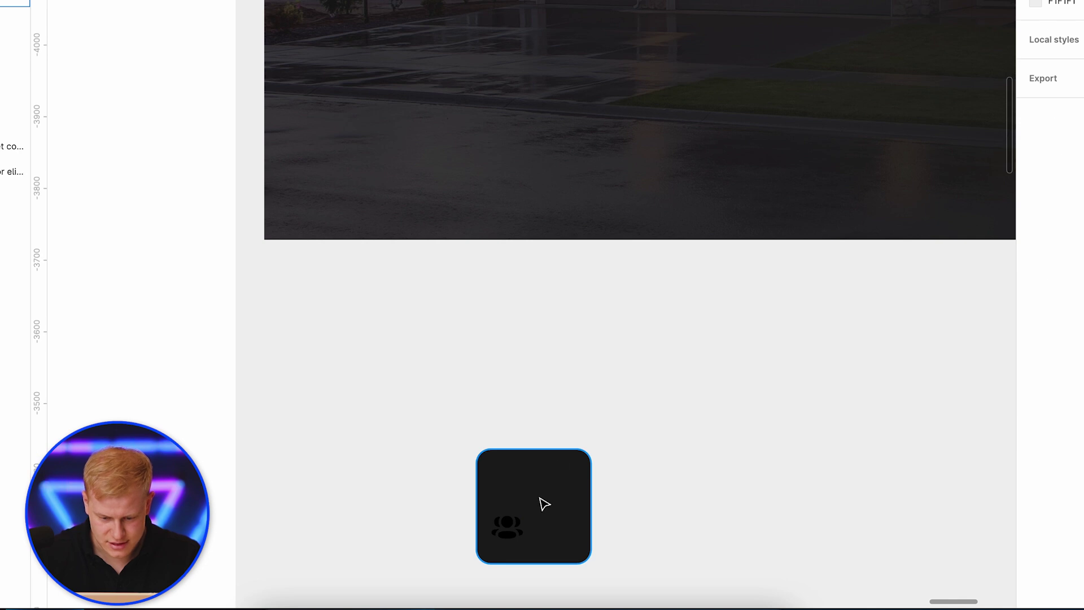
pyautogui.moveTo(507, 531); pyautogui.dragTo(525, 520)
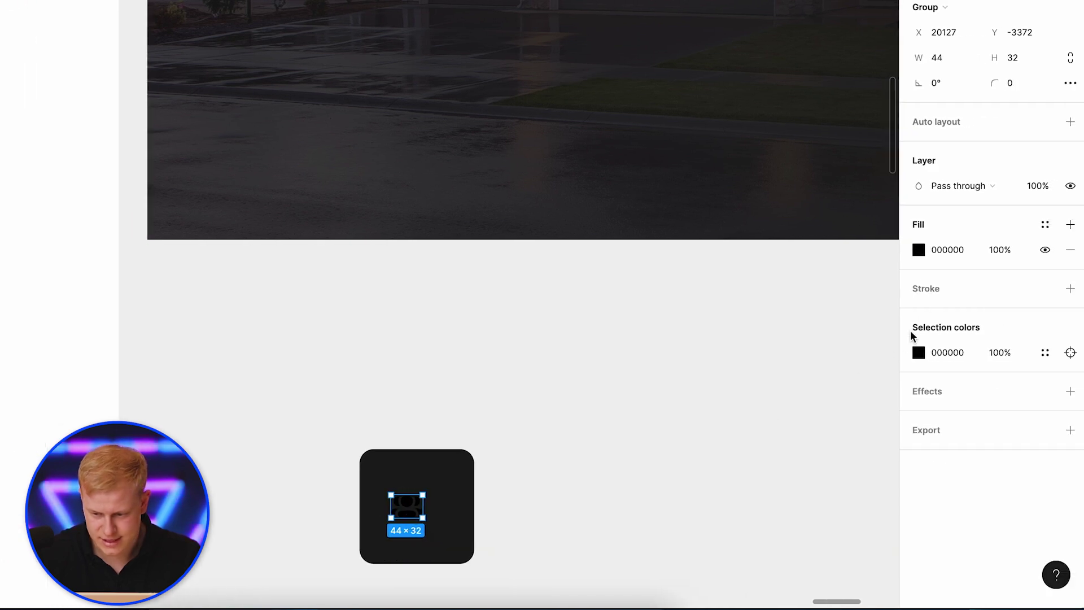
# Recolour the icon EFEFEF, enlarge it to 90 wide, and switch its fill to a linear gradient.
pyautogui.click(919, 352)
pyautogui.moveTo(848, 326); pyautogui.dragTo(576, 230)
pyautogui.moveTo(425, 502)
pyautogui.mouseDown()
pyautogui.moveTo(457, 499)
pyautogui.moveTo(420, 506)
pyautogui.mouseUp()
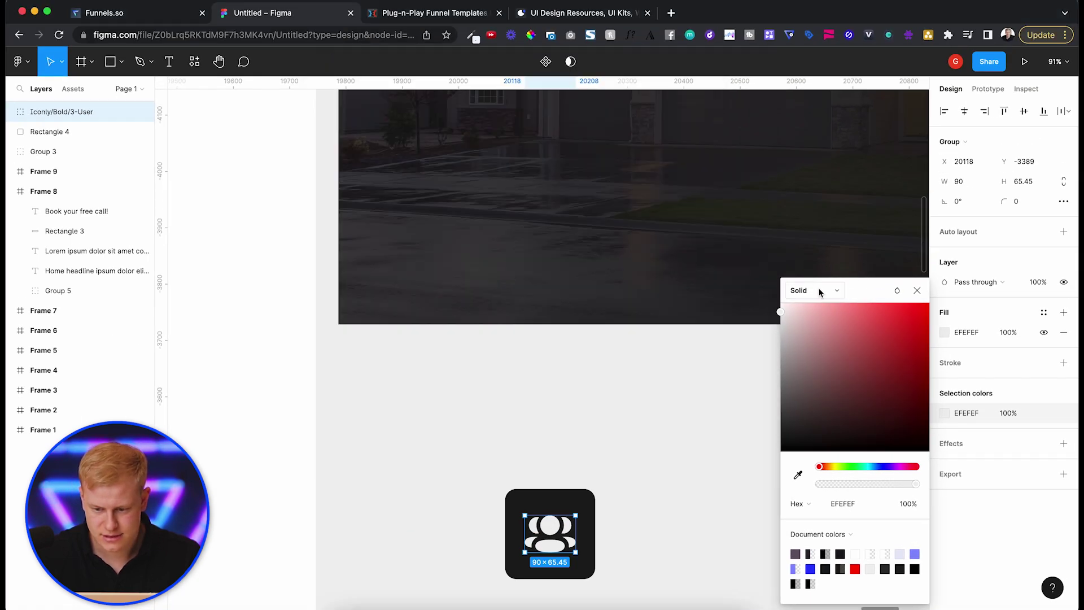
pyautogui.click(751, 198)
pyautogui.click(816, 305)
pyautogui.click(602, 450)
pyautogui.scroll(-5, 604, 452)
# Group the icon with its tile, check the gradient, and nudge the icon to the tile's centre.
pyautogui.moveTo(578, 402); pyautogui.dragTo(513, 472)
pyautogui.hotkey('ctrl', 'g')
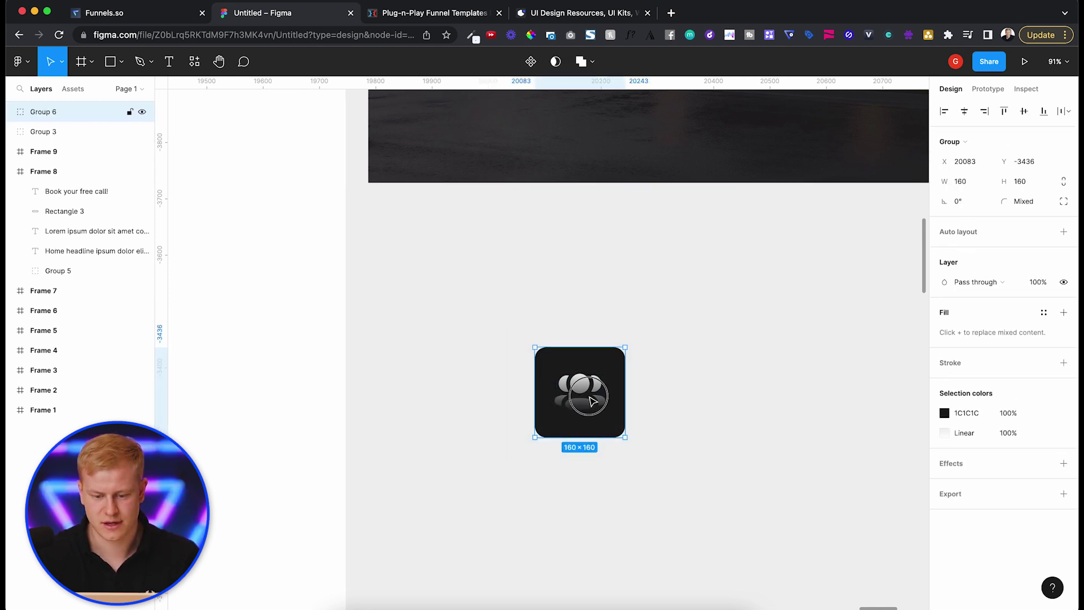
pyautogui.doubleClick(592, 402)
pyautogui.click(589, 395)
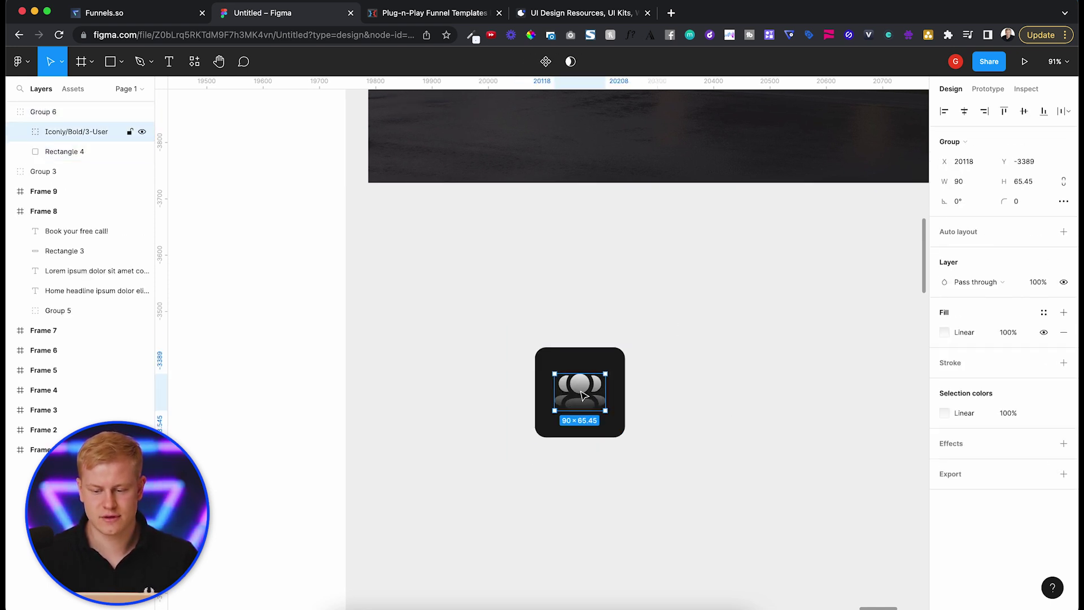
pyautogui.click(952, 417)
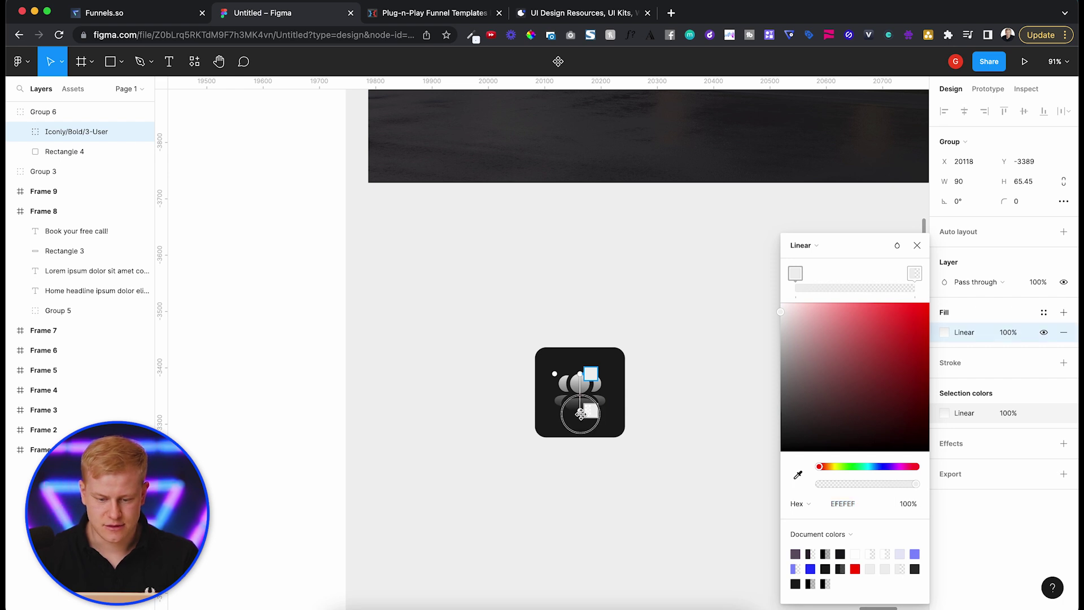
pyautogui.click(682, 407)
pyautogui.click(589, 405)
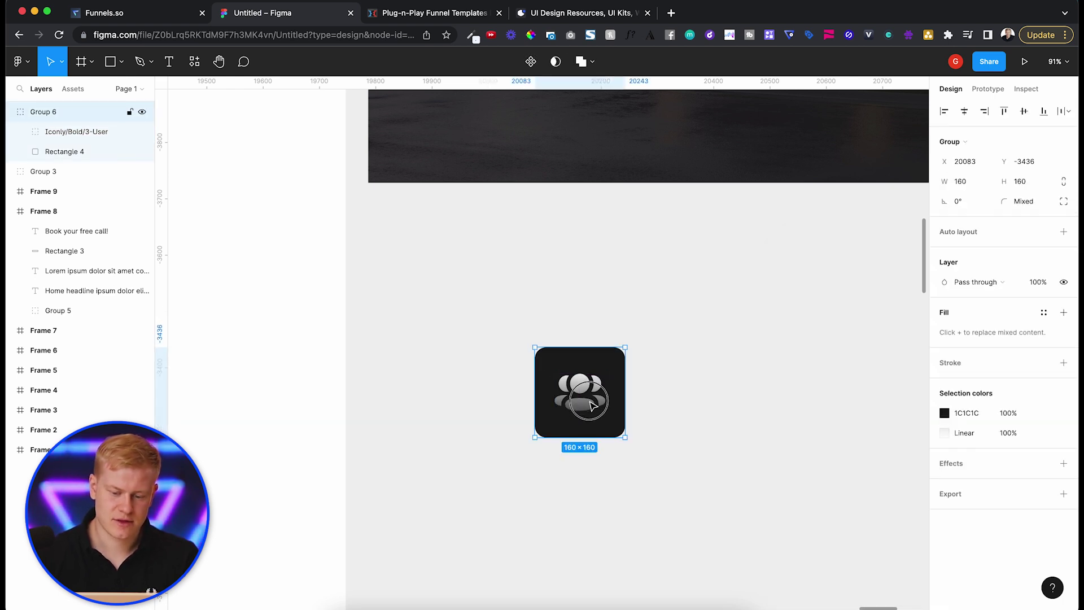
pyautogui.moveTo(589, 404); pyautogui.dragTo(589, 406)
pyautogui.doubleClick(593, 411)
# In Funnels.so, insert an Image element below the middle column's paragraph in the Process section.
pyautogui.click(141, 17)
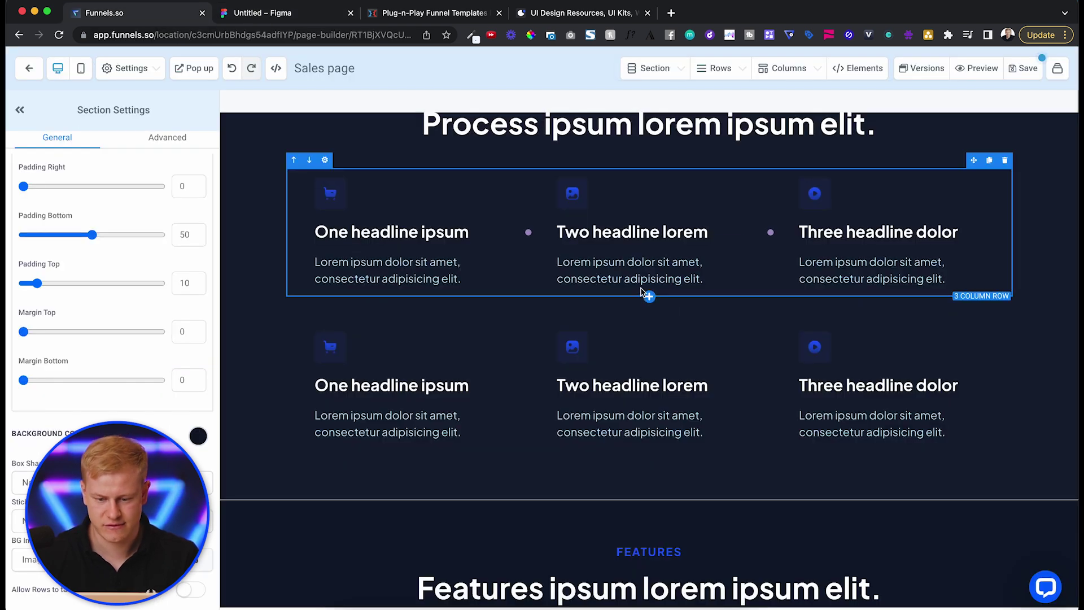
pyautogui.click(649, 287)
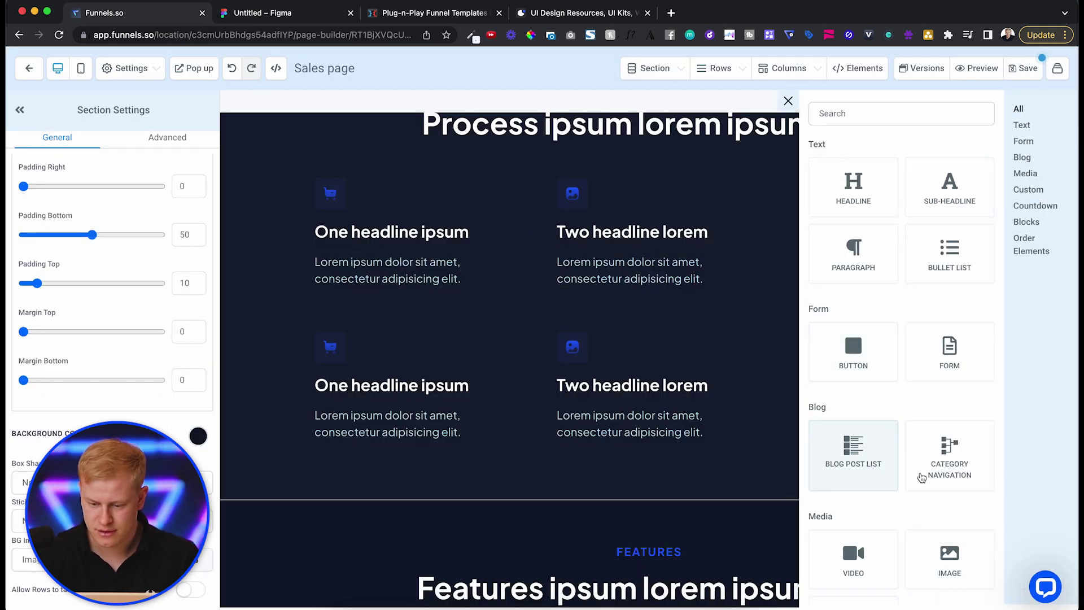
pyautogui.click(949, 556)
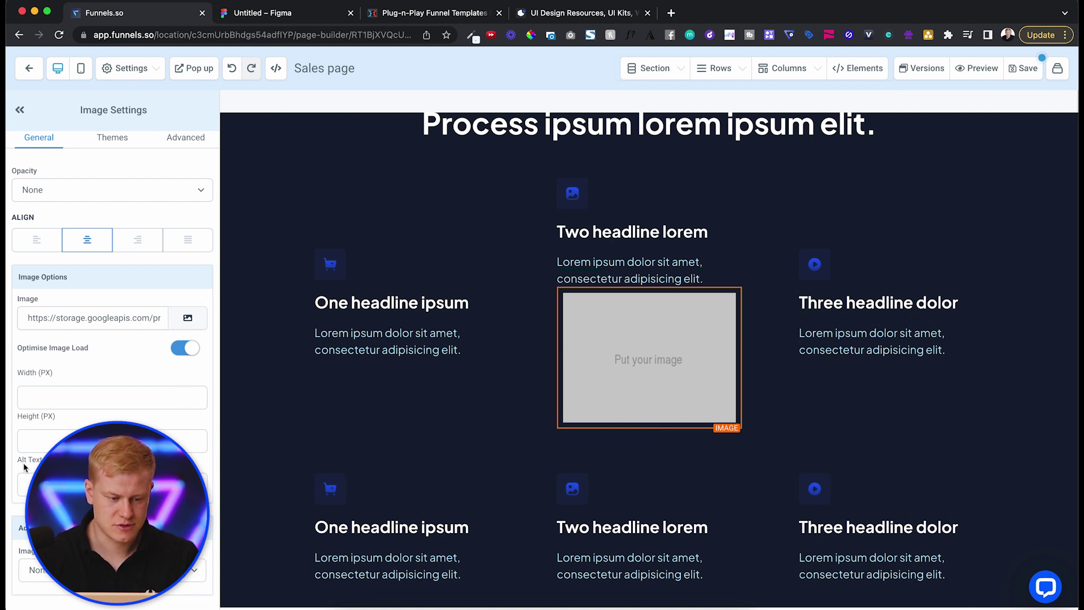